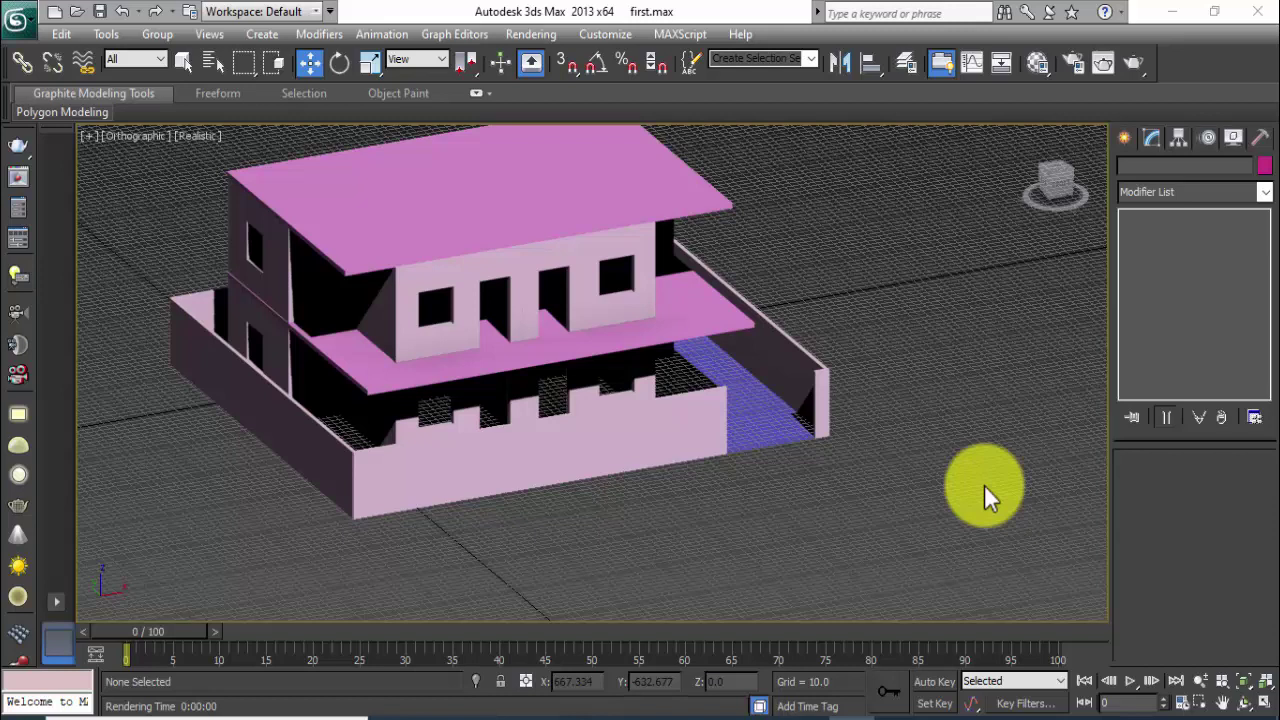
Switch the Create panel's object category from Standard Primitives to Doors.
click(1125, 140)
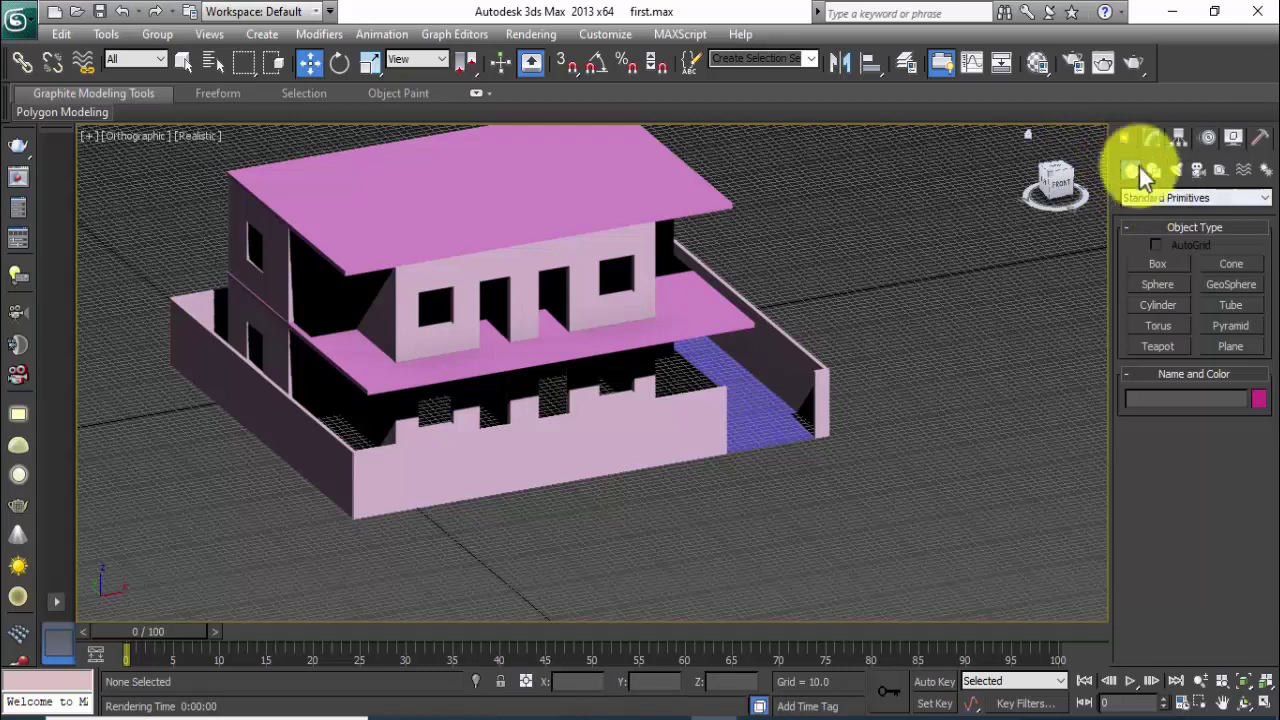
click(1134, 195)
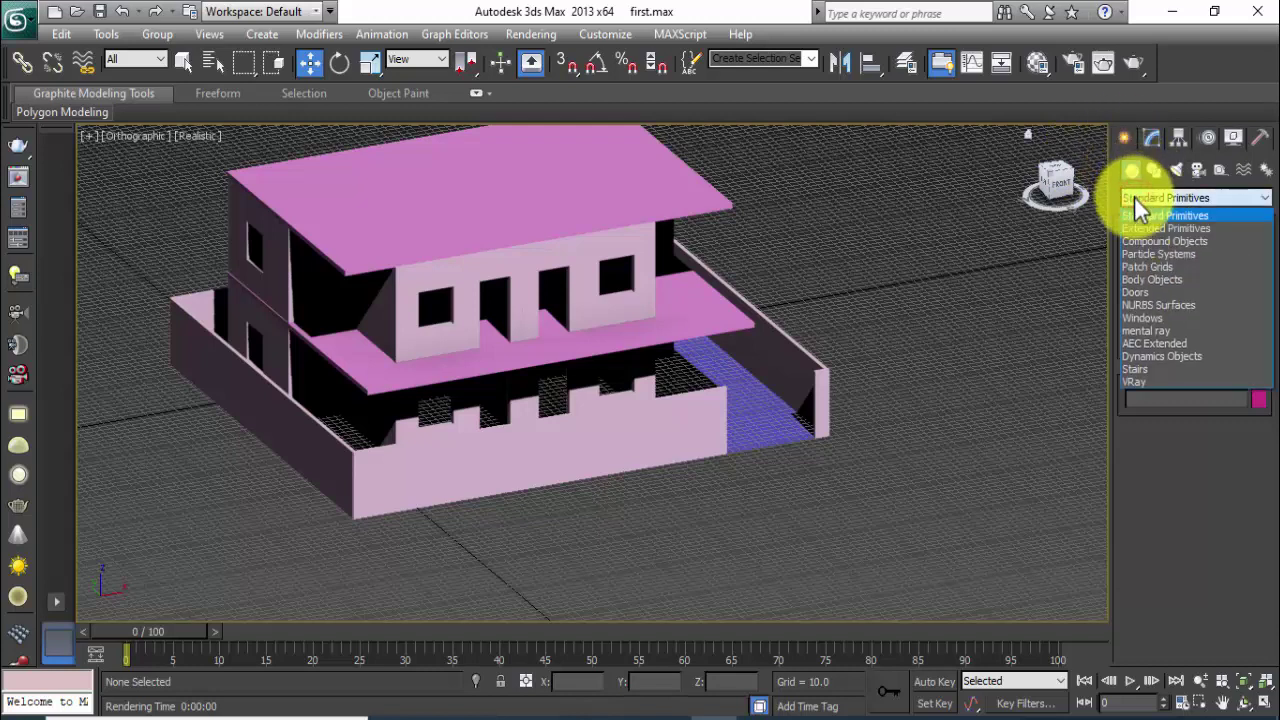
click(1162, 291)
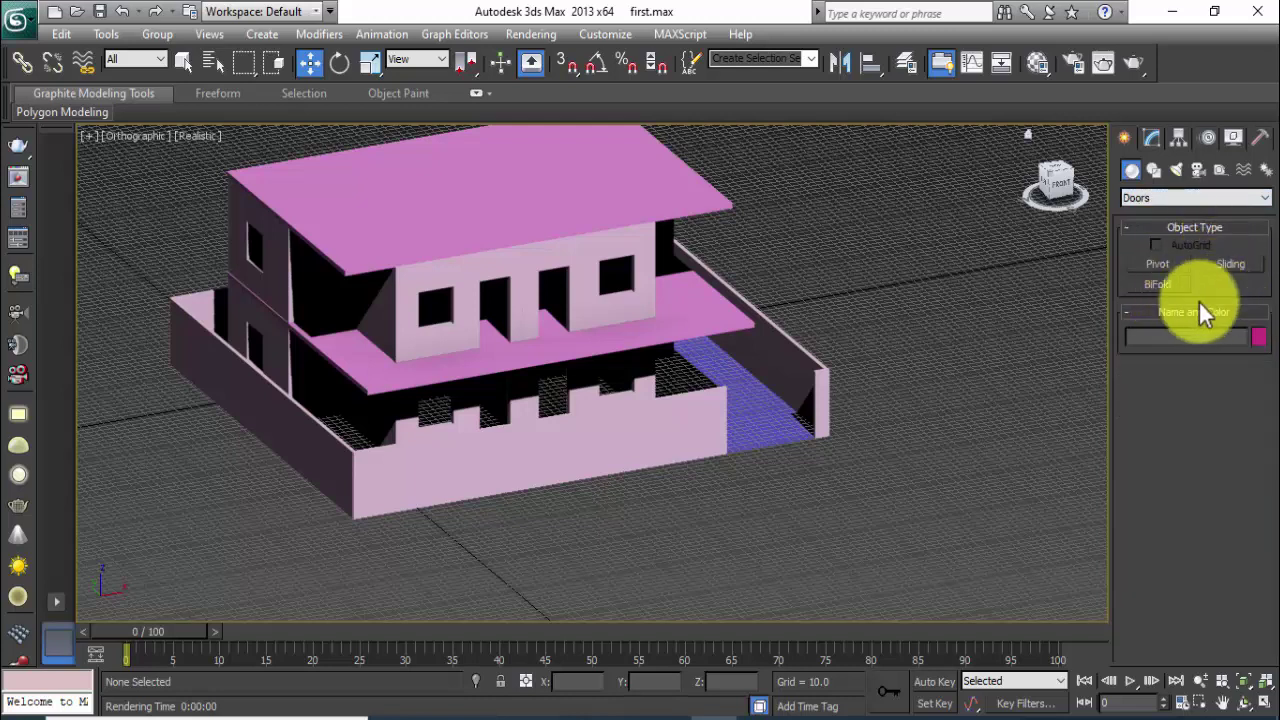
Draw a pivot door on the open ground beside the house.
click(1165, 265)
middle_drag(929, 355, 757, 300)
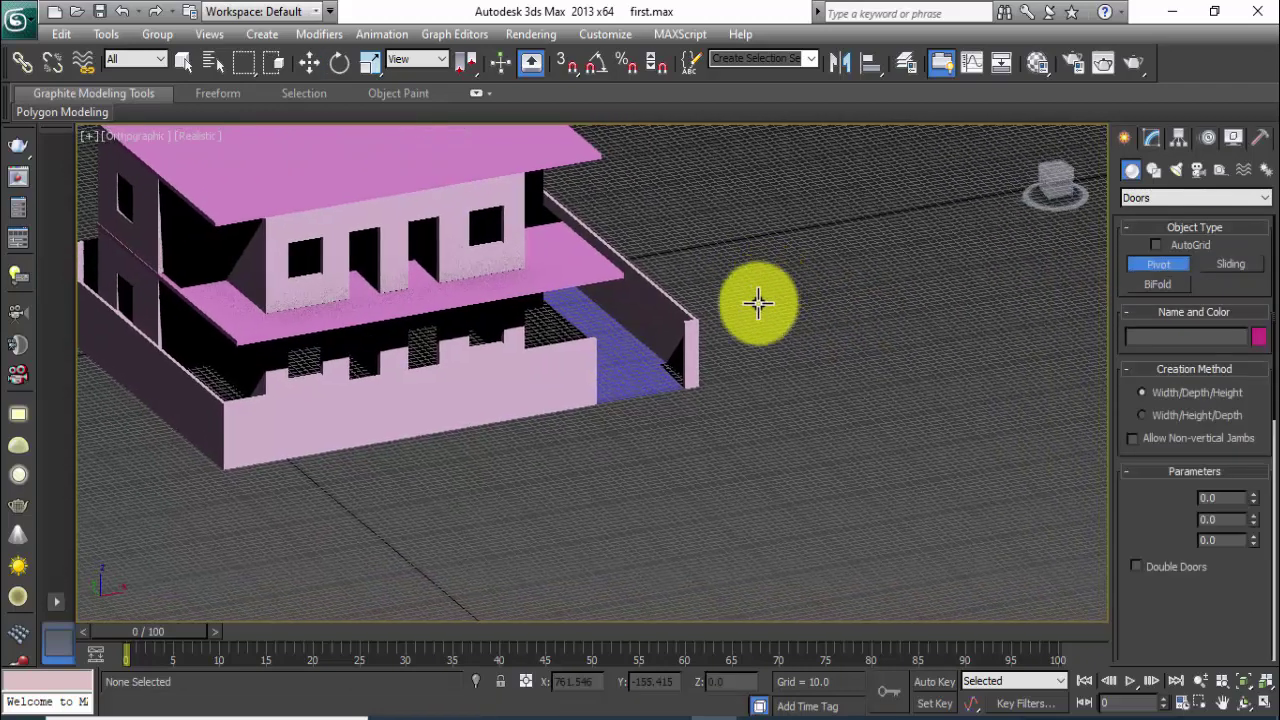
drag(792, 394, 829, 400)
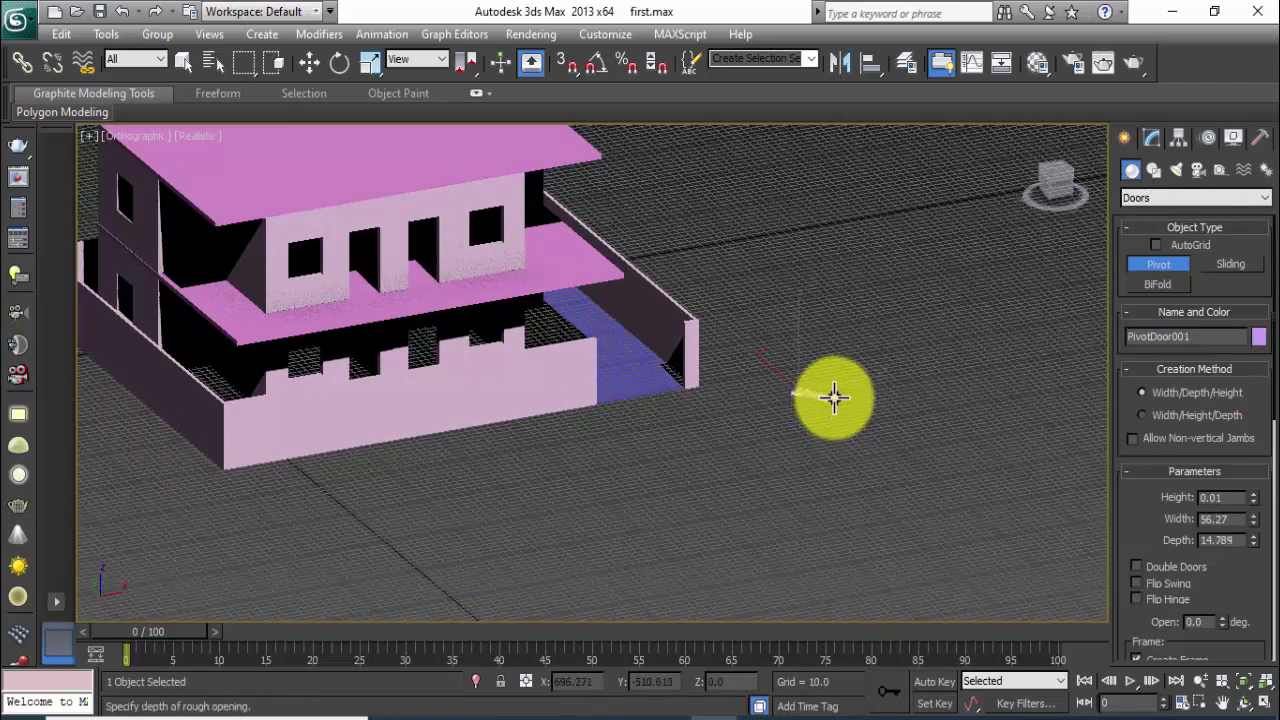
click(835, 400)
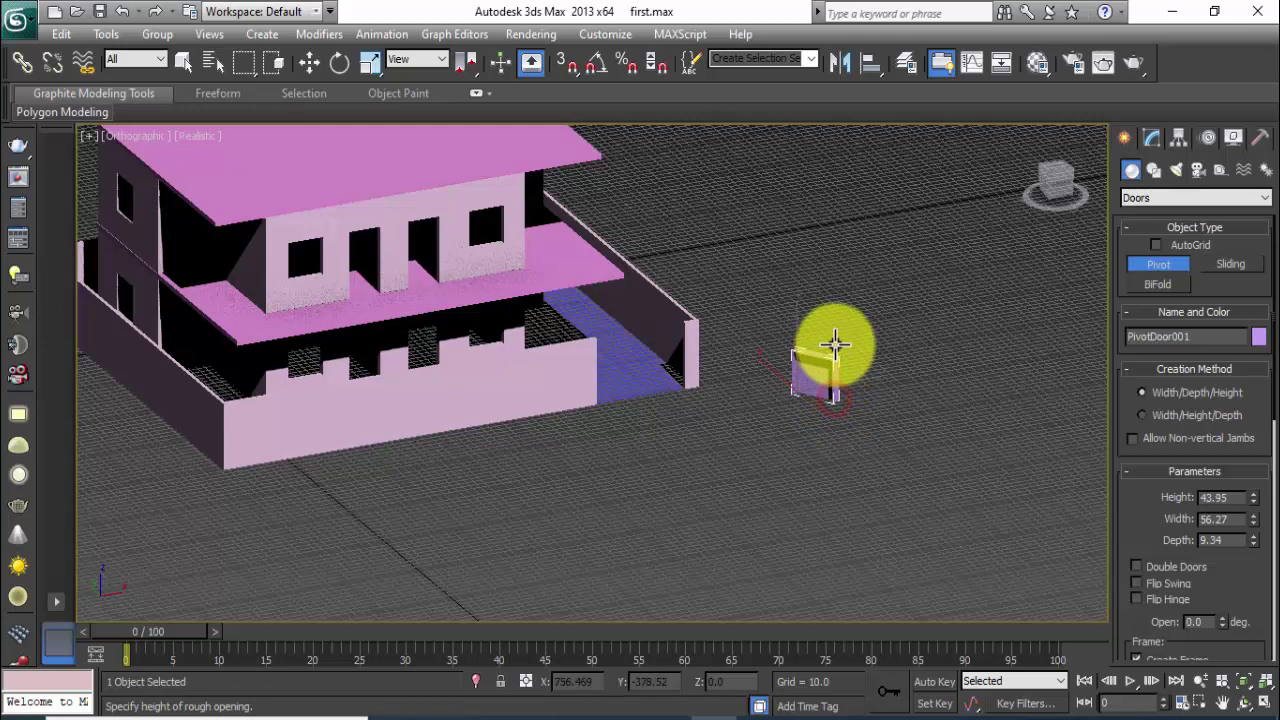
click(838, 293)
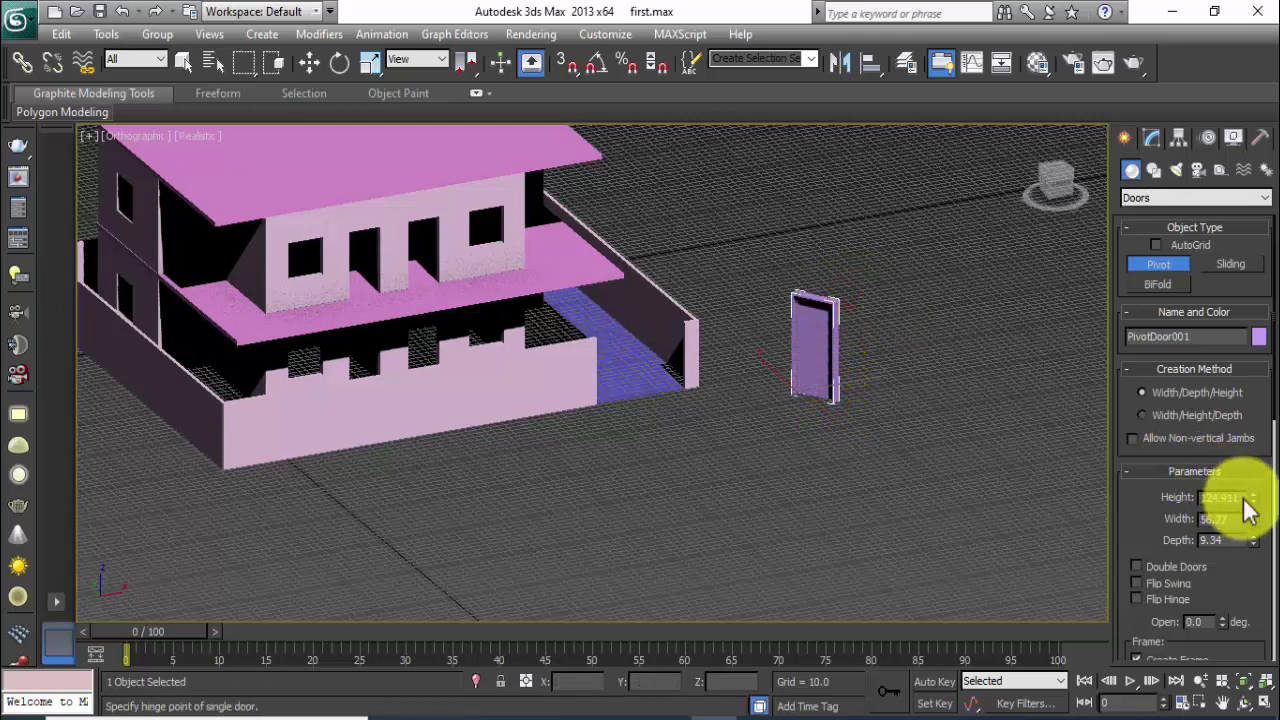
Set the pivot door to height 84, width 42 and depth 6.
drag(1240, 497, 1183, 500)
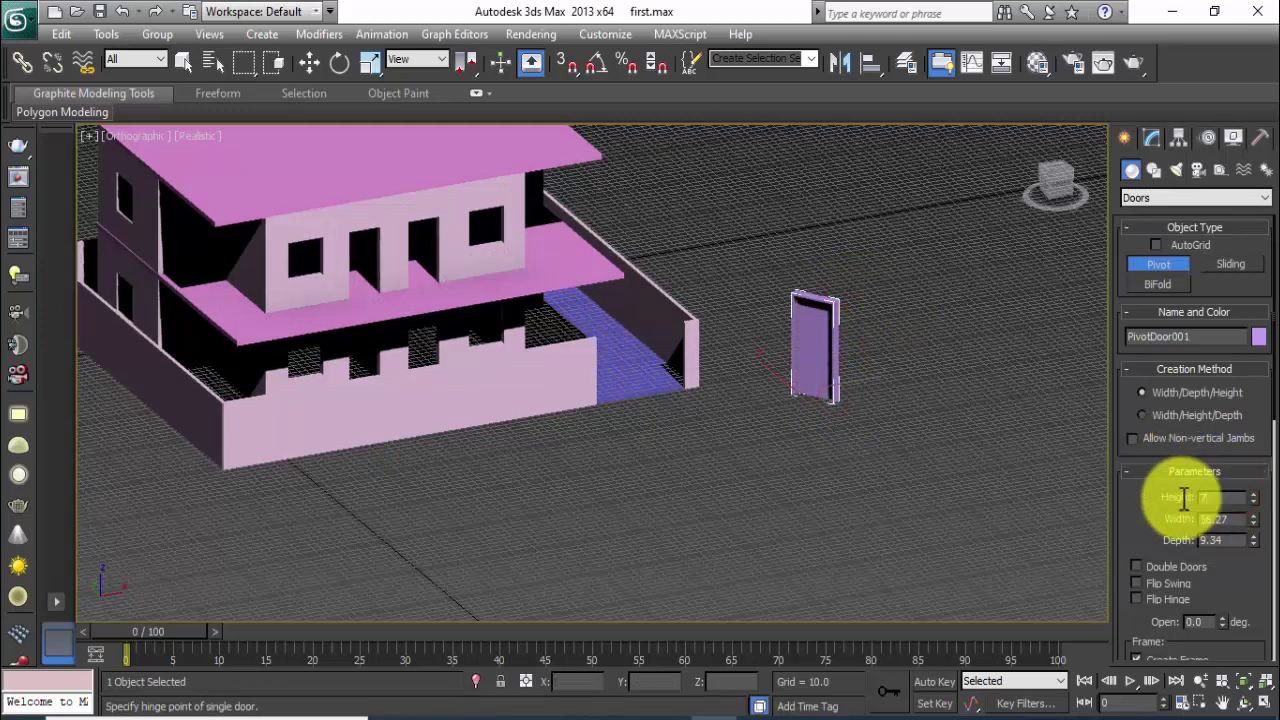
text(4)
key(Return)
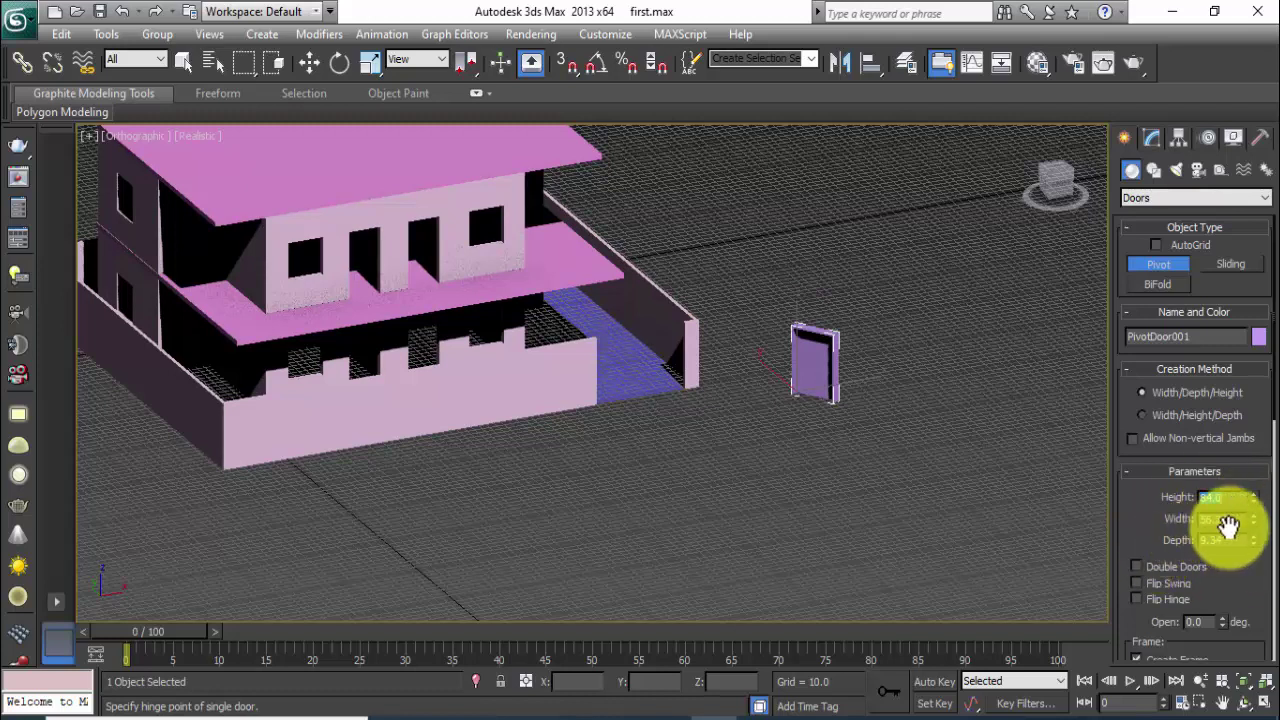
drag(1235, 519, 1190, 519)
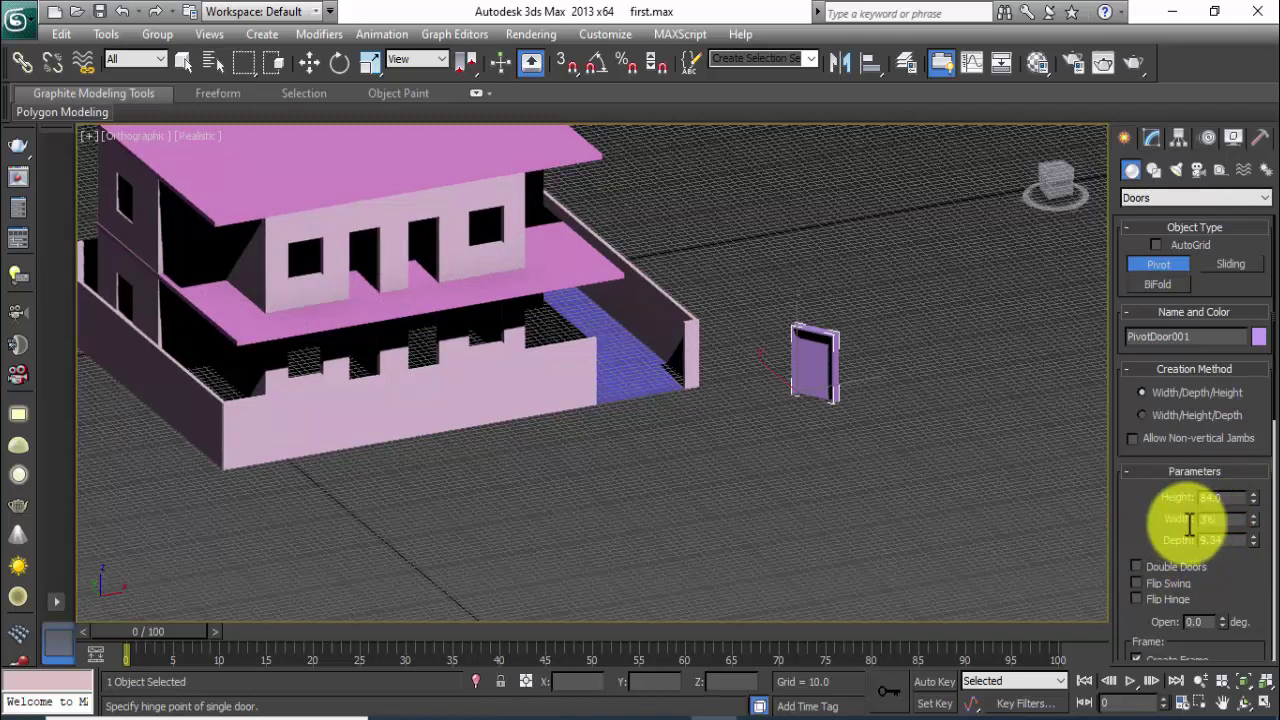
text(2)
key(Return)
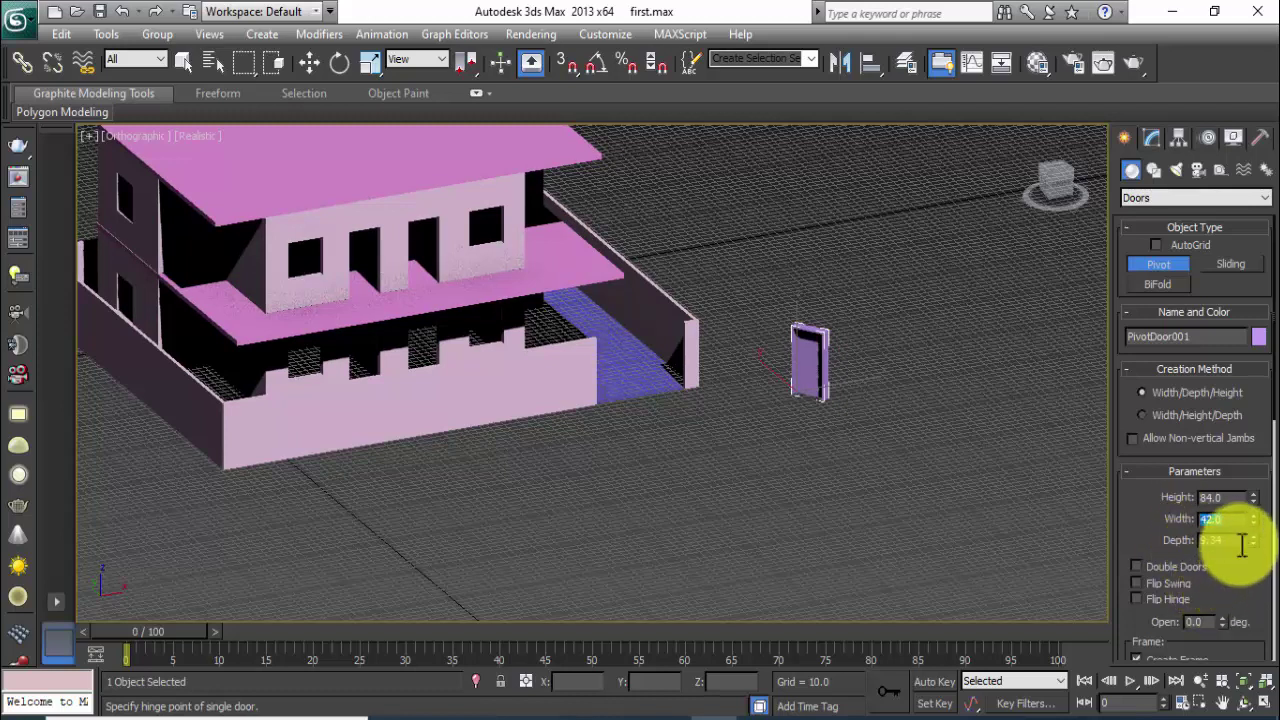
drag(1238, 541, 1143, 541)
text(6)
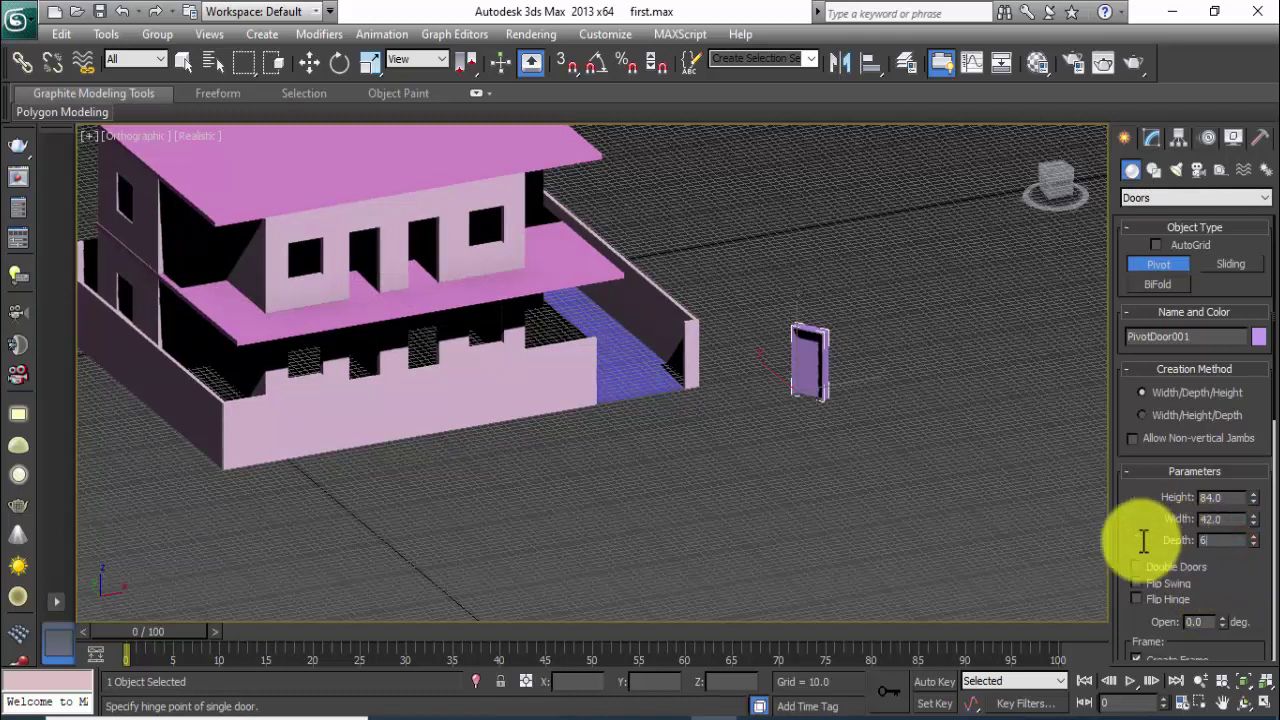
key(Return)
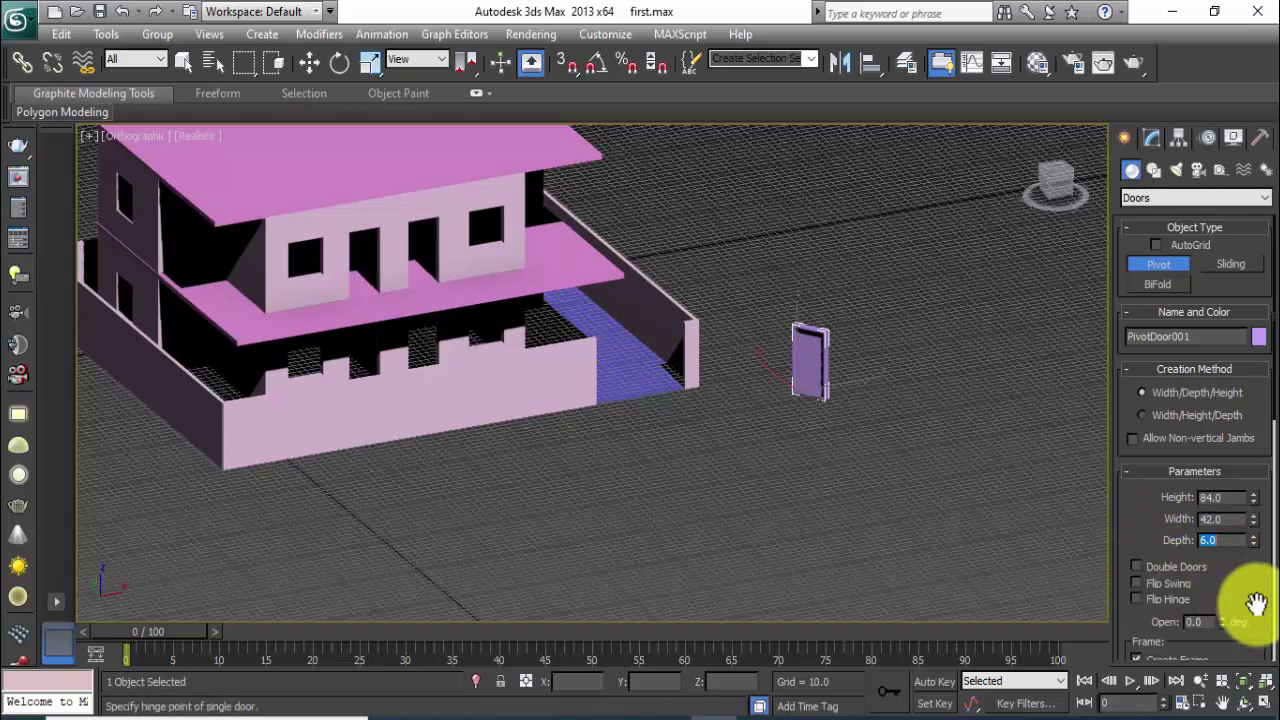
Swing the pivot door open and try it as a double door.
scroll(855, 380, up, 2)
scroll(845, 388, up, 1)
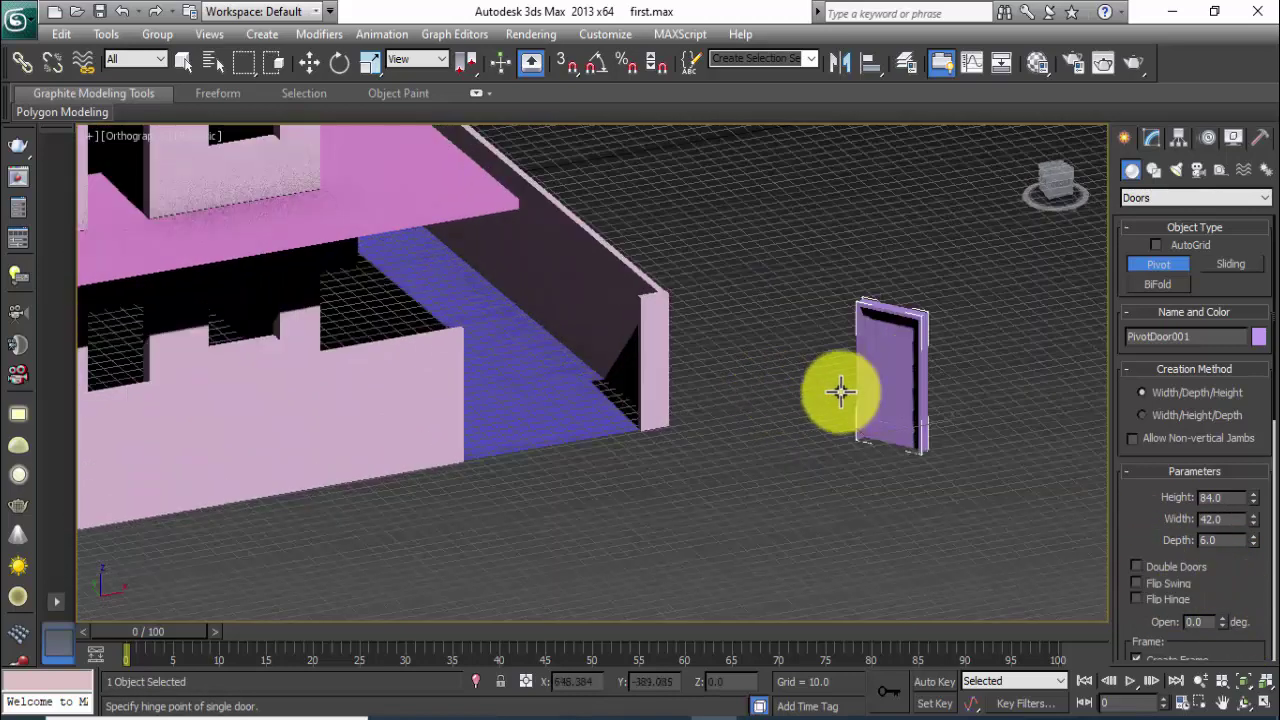
scroll(865, 398, up, 1)
scroll(871, 400, up, 1)
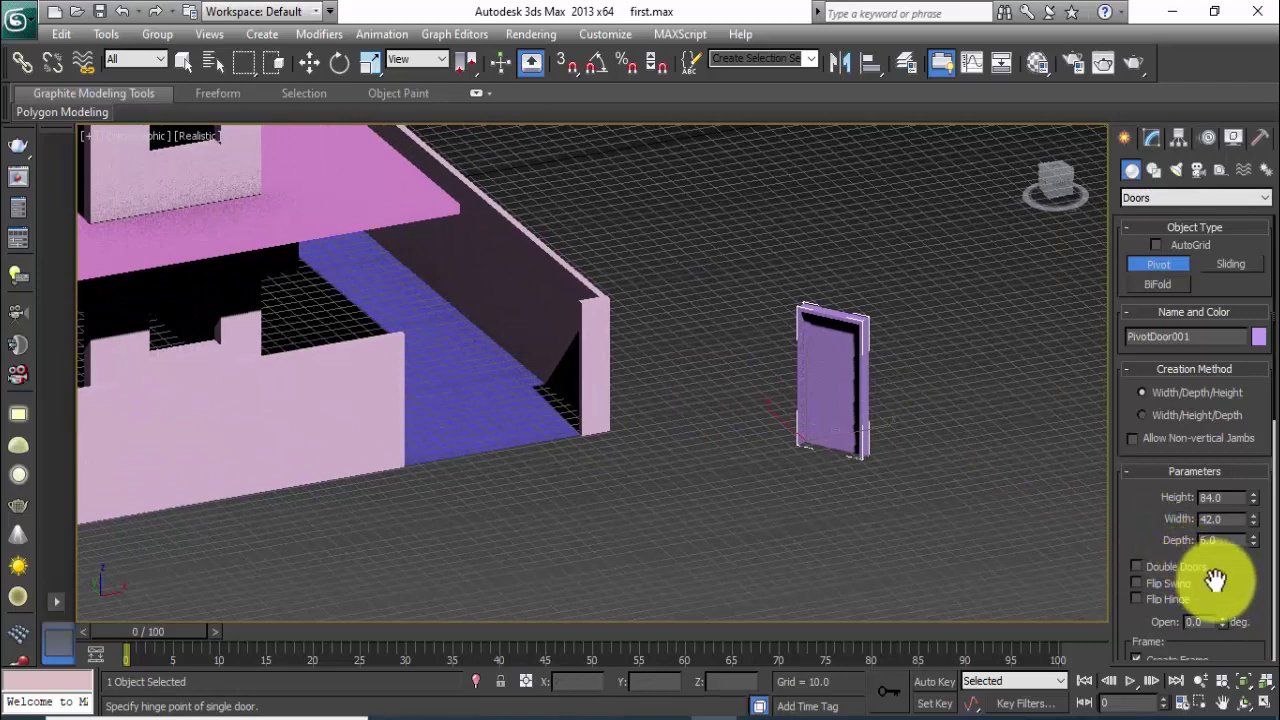
mouse_move(1225, 622)
mouse_down()
mouse_move(1223, 486)
mouse_move(1224, 538)
mouse_up()
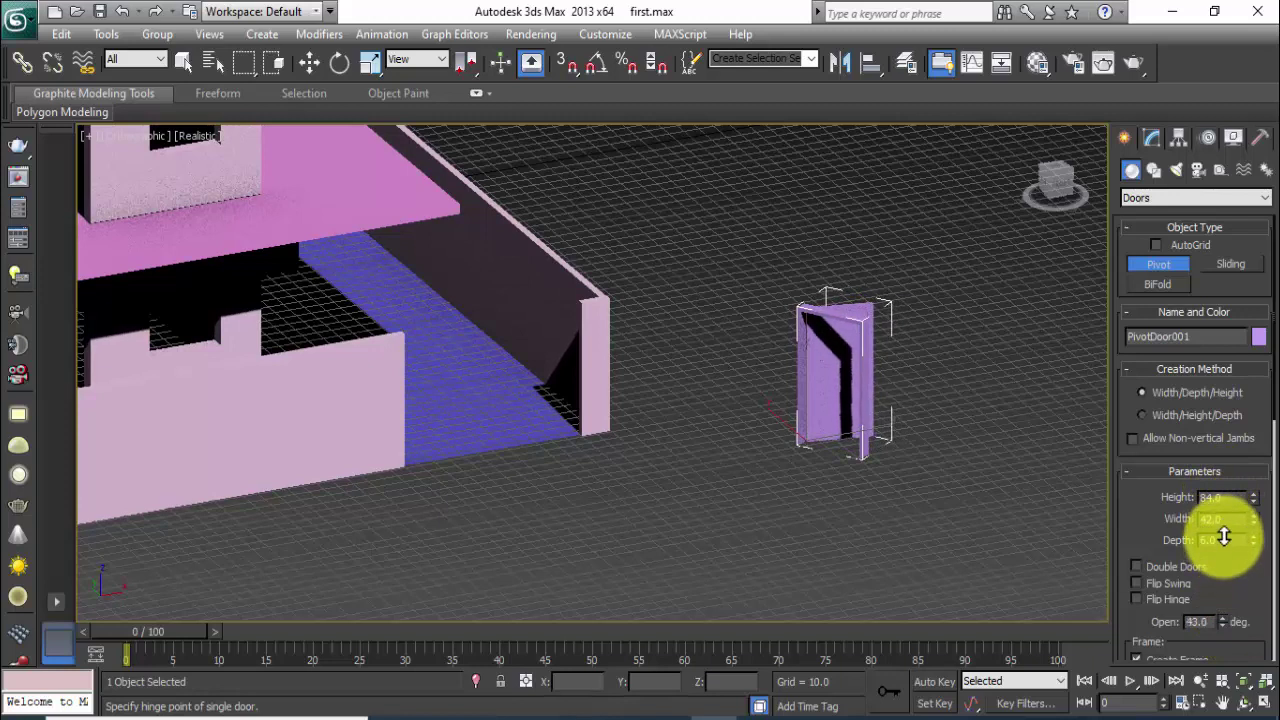
click(1141, 564)
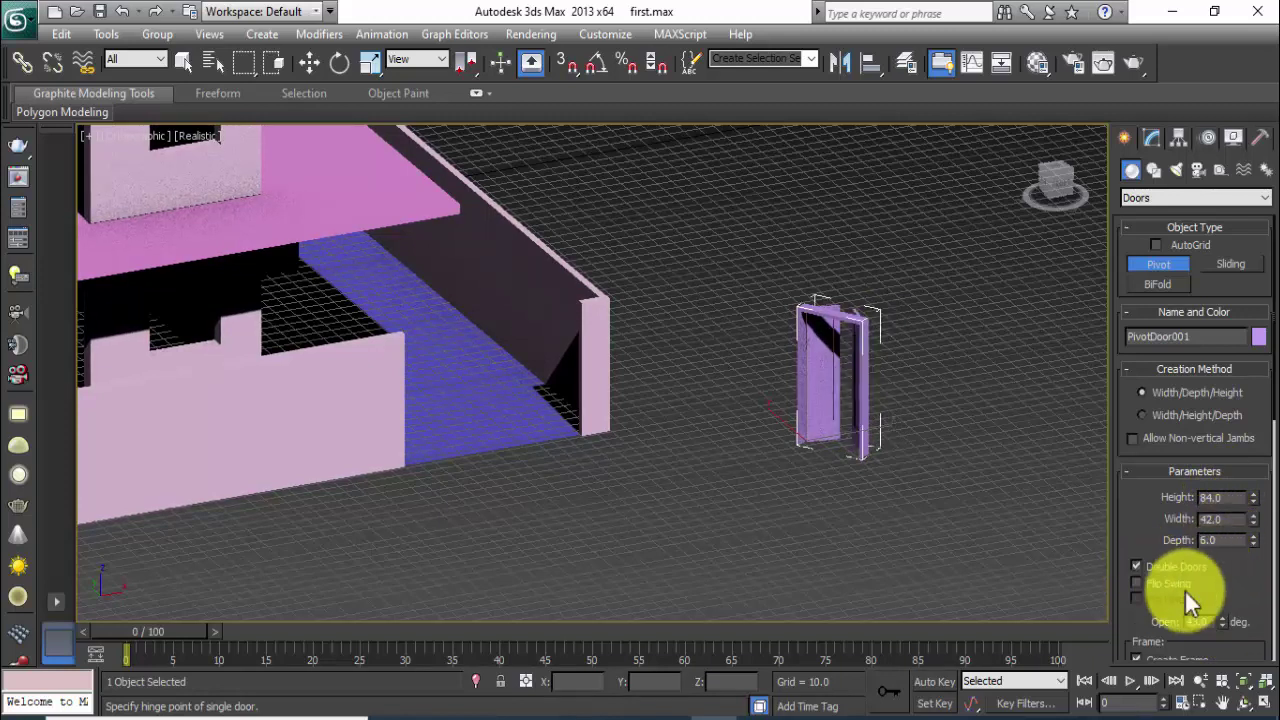
mouse_move(1222, 622)
mouse_down()
mouse_move(1221, 519)
mouse_move(1158, 602)
mouse_up()
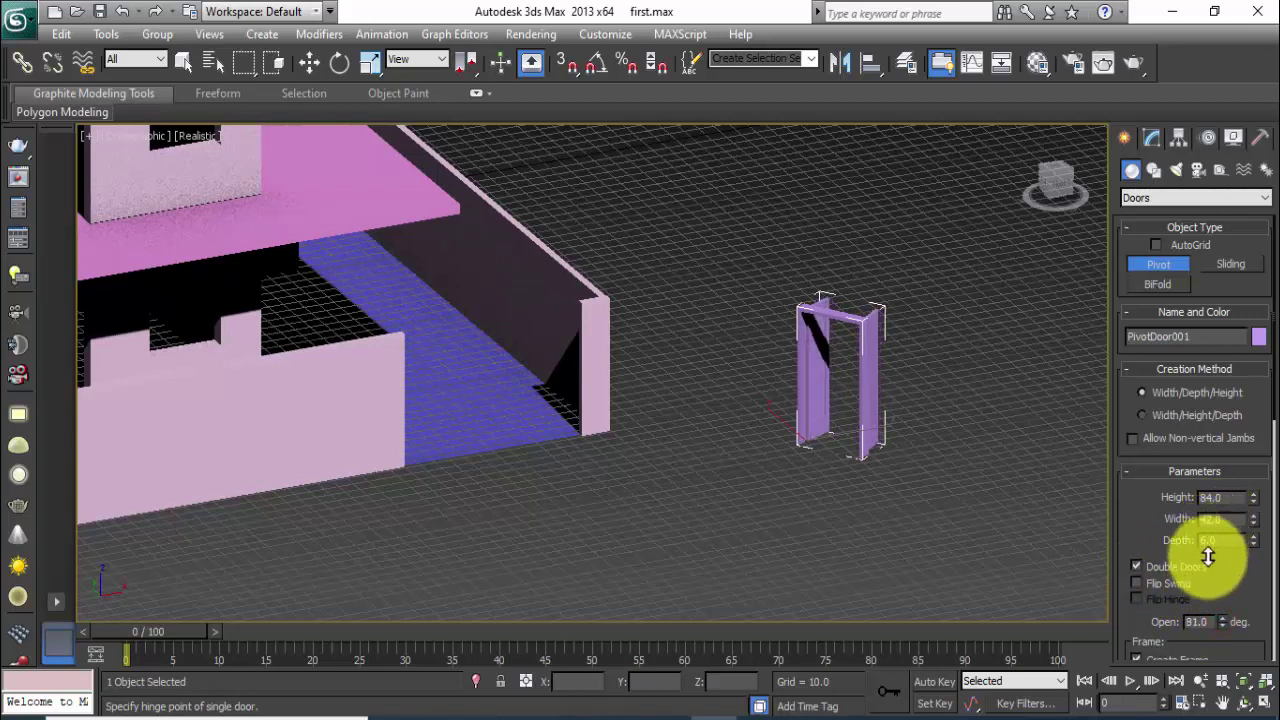
Revert to a single pivot door opened about 39.5 degrees.
click(1137, 565)
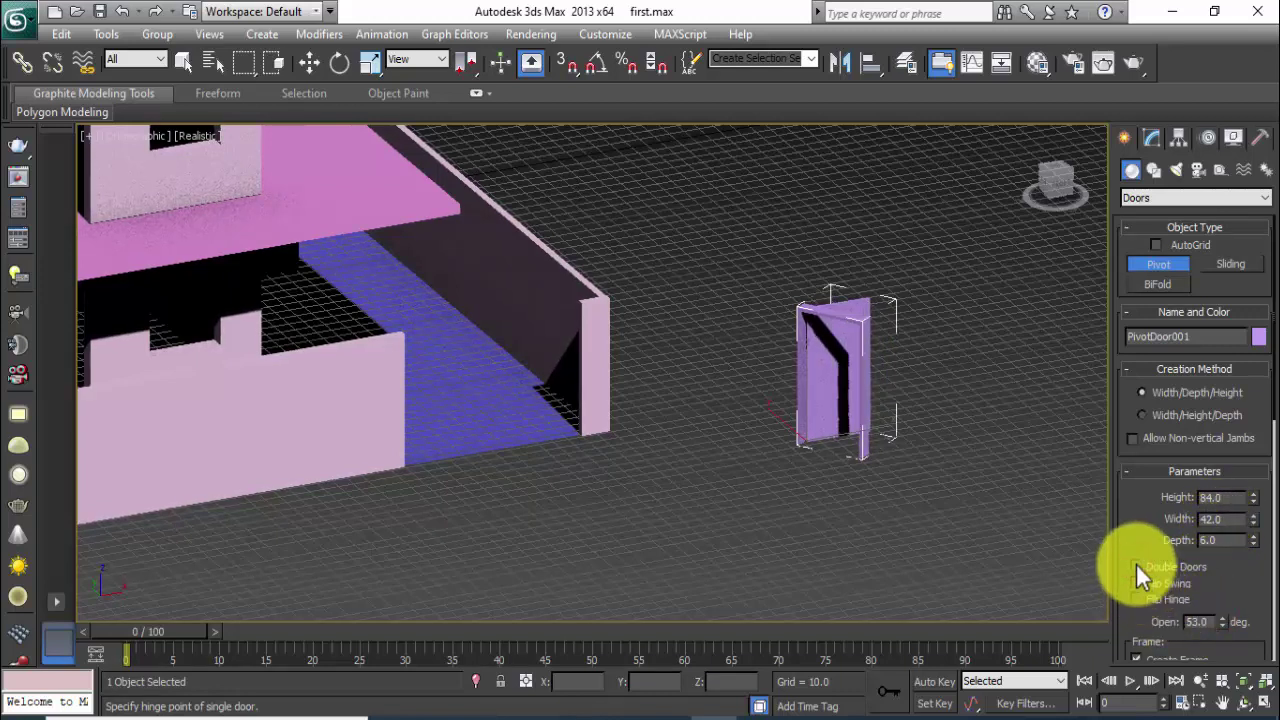
drag(1222, 622, 1222, 648)
middle_drag(840, 375, 837, 391)
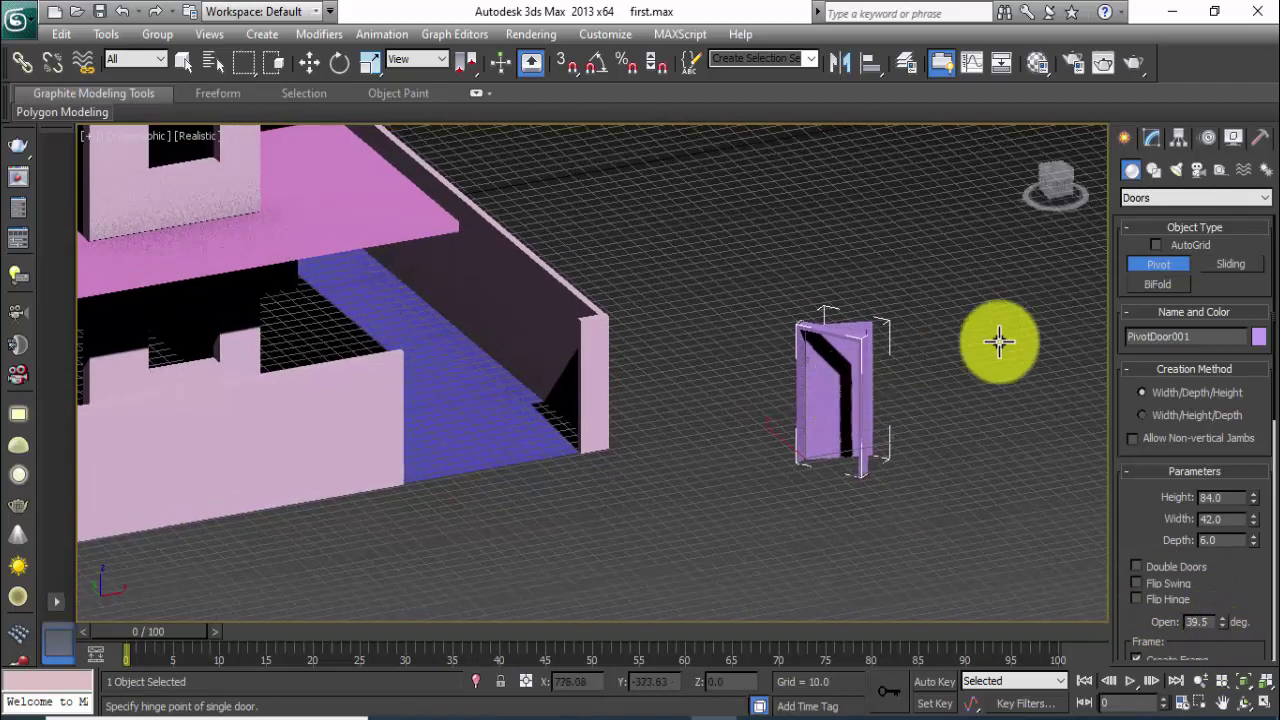
middle_drag(983, 317, 840, 271)
Draw a bifold door next to the pivot door.
click(1151, 283)
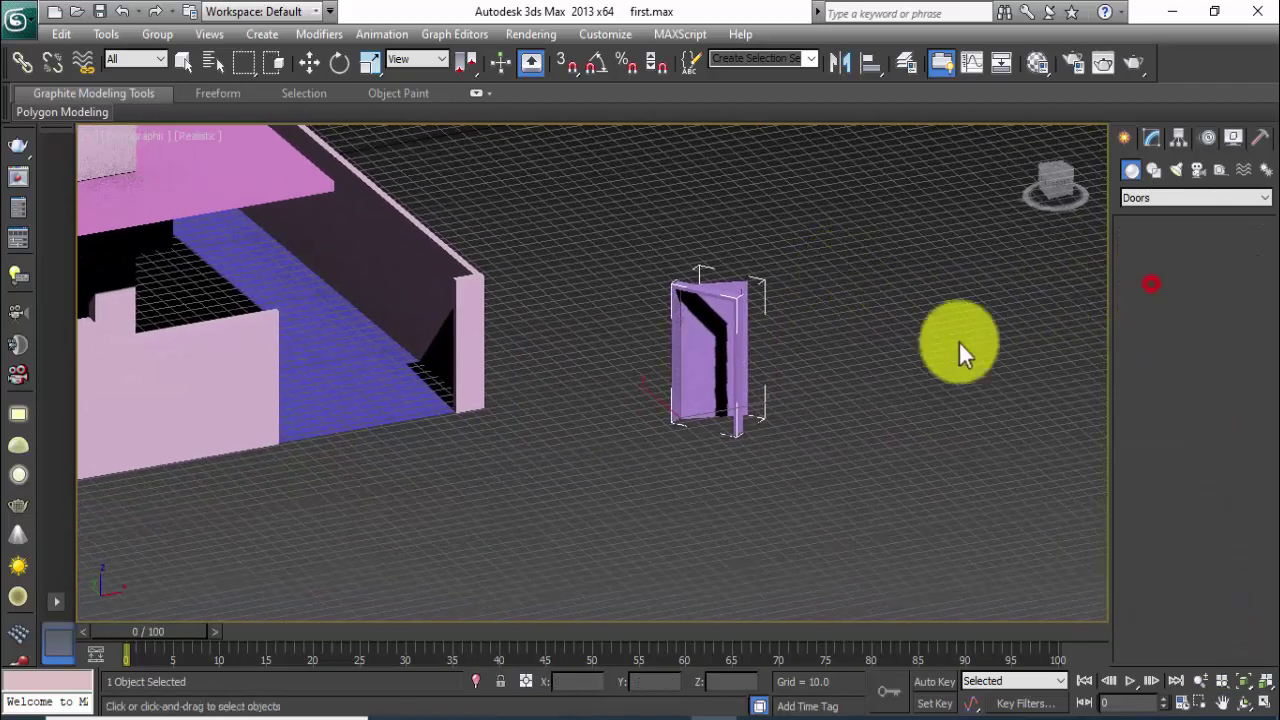
drag(818, 378, 851, 418)
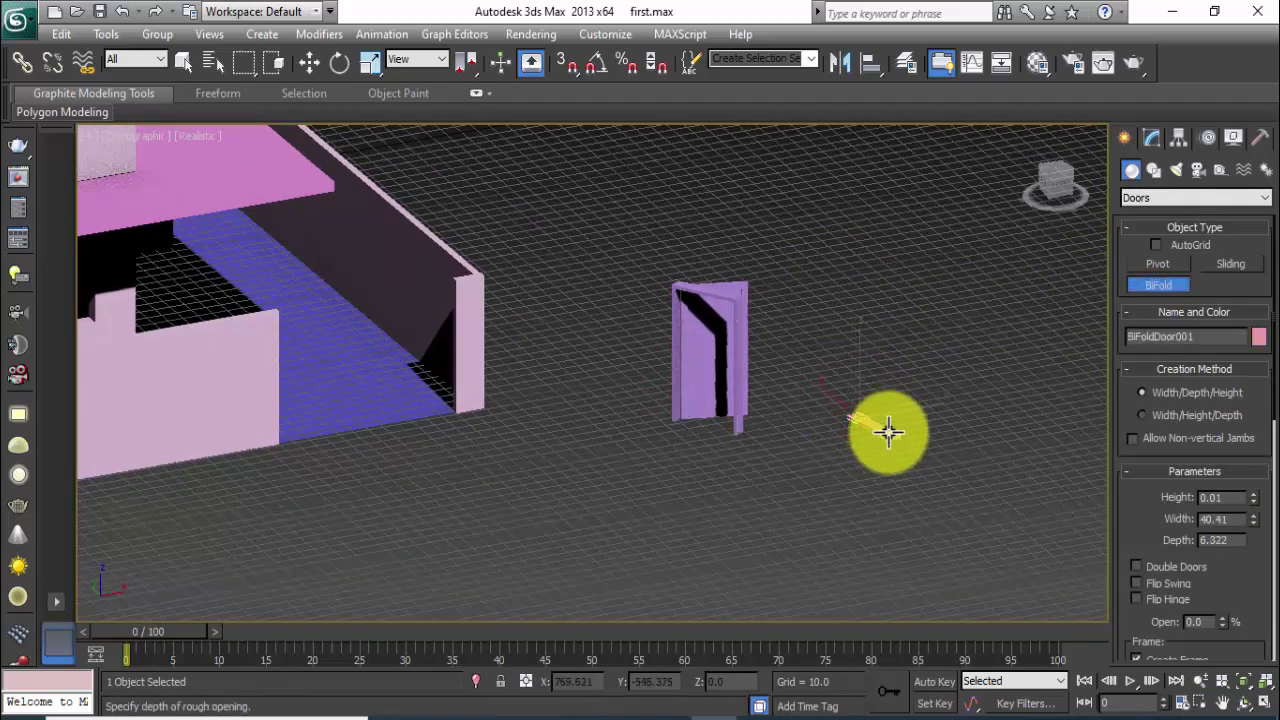
click(892, 430)
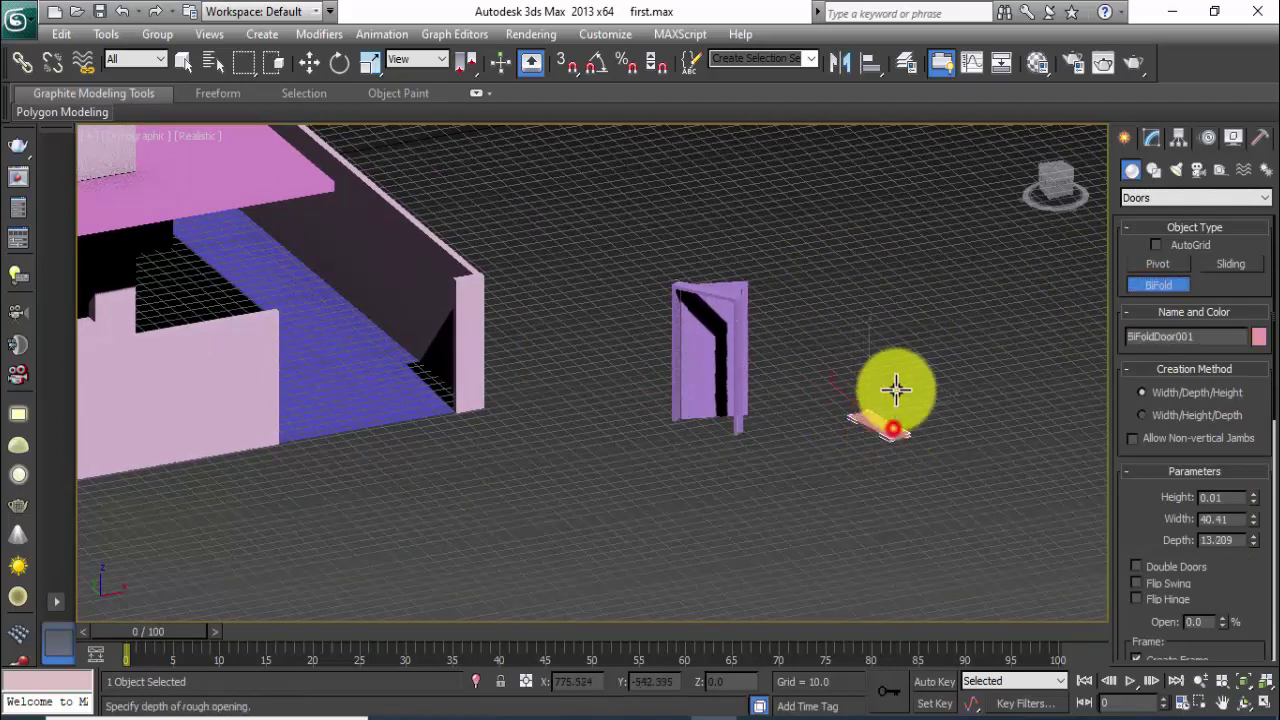
click(937, 316)
Set the bifold door to height 84, width 42 and depth 6.
drag(1229, 497, 1157, 497)
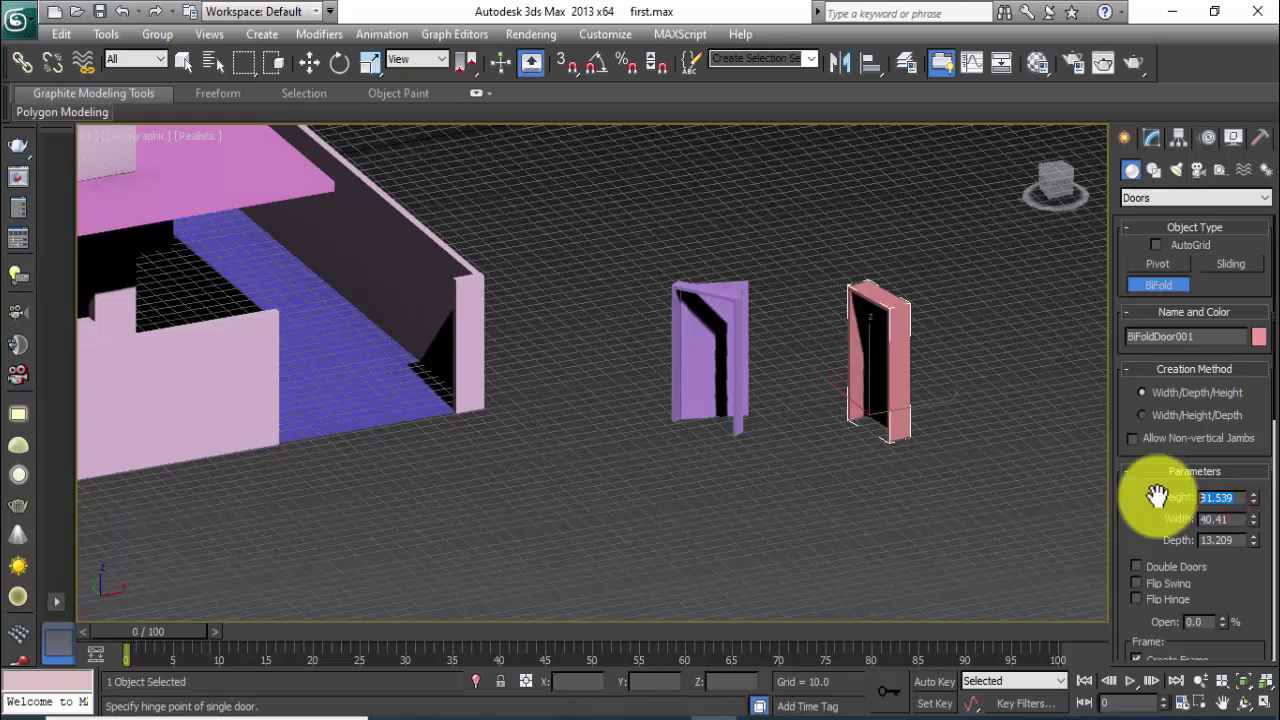
text(7)
key(BackSpace)
text(84)
key(Return)
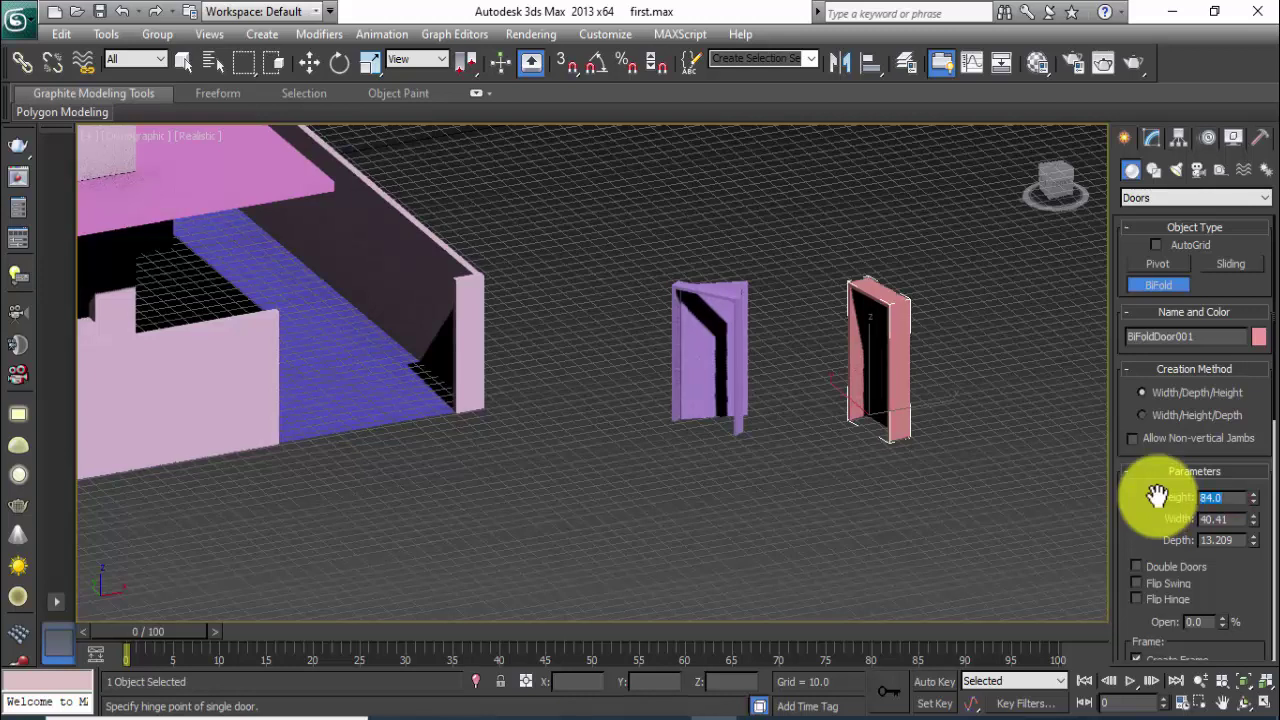
drag(1236, 520, 1180, 521)
text(36)
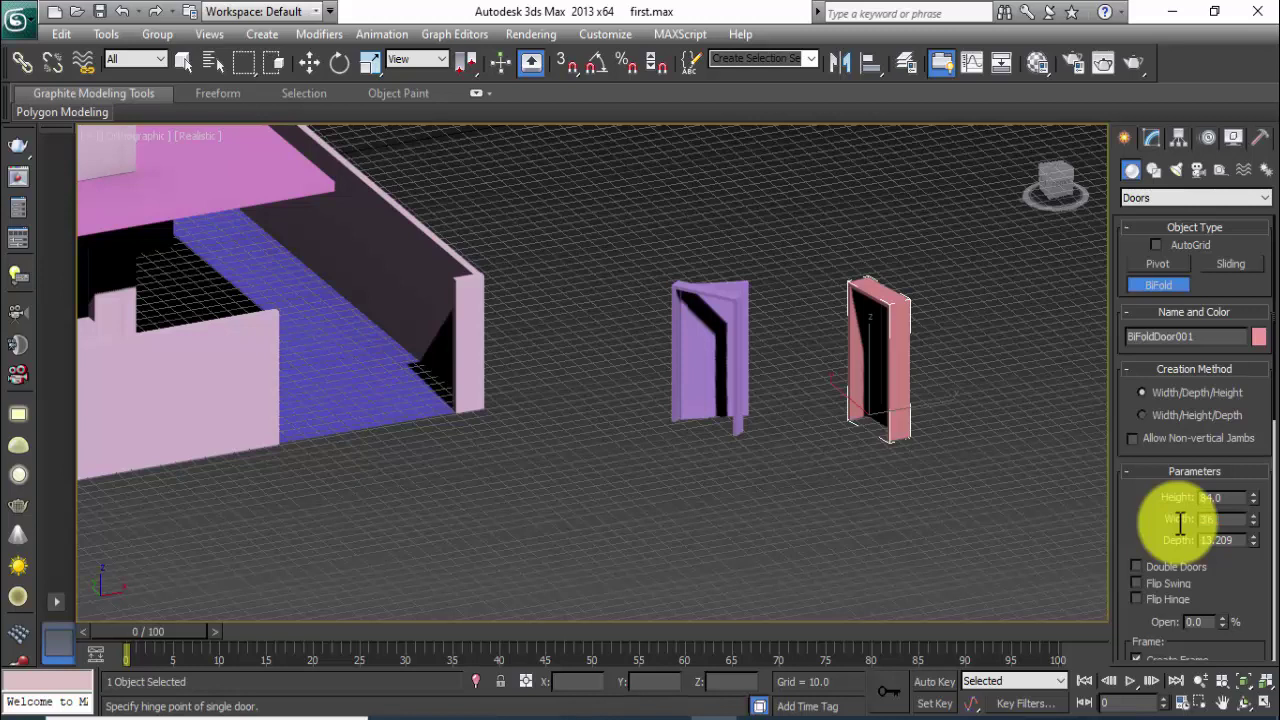
text(42)
key(Return)
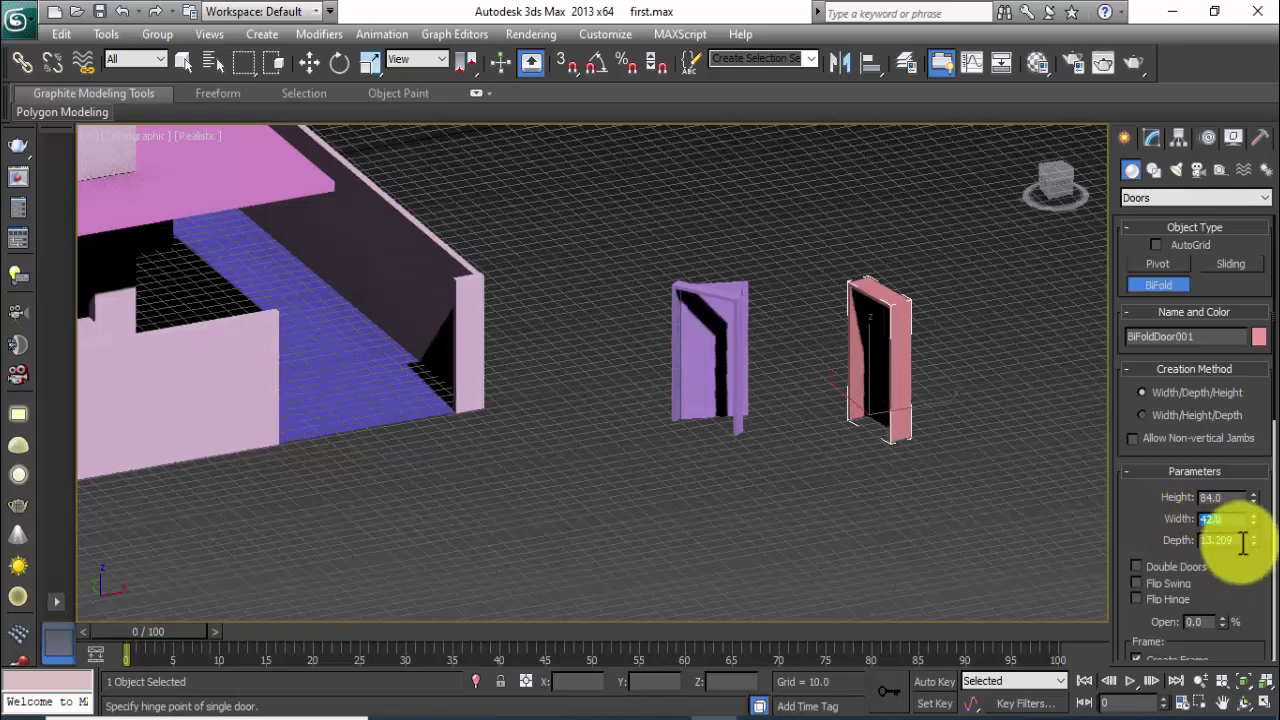
drag(1242, 543, 1169, 541)
text(6)
key(Return)
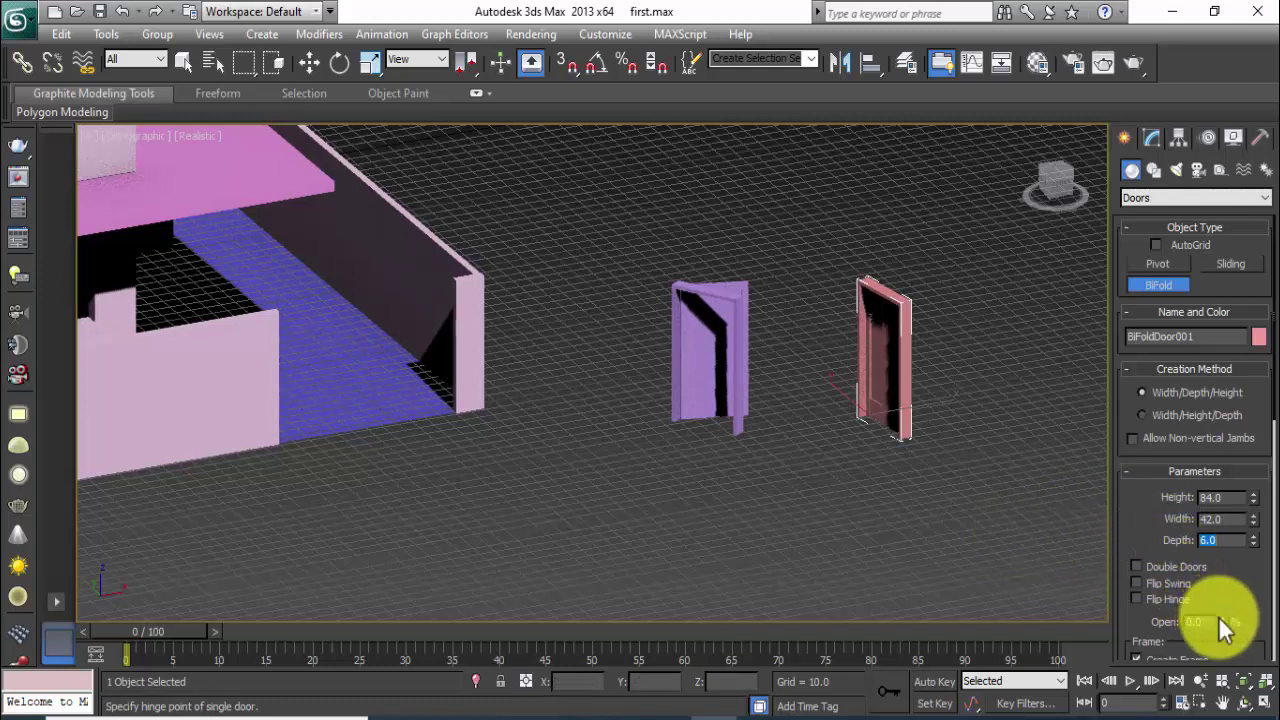
Make the bifold door a double door opened to 32%.
drag(1222, 622, 1217, 533)
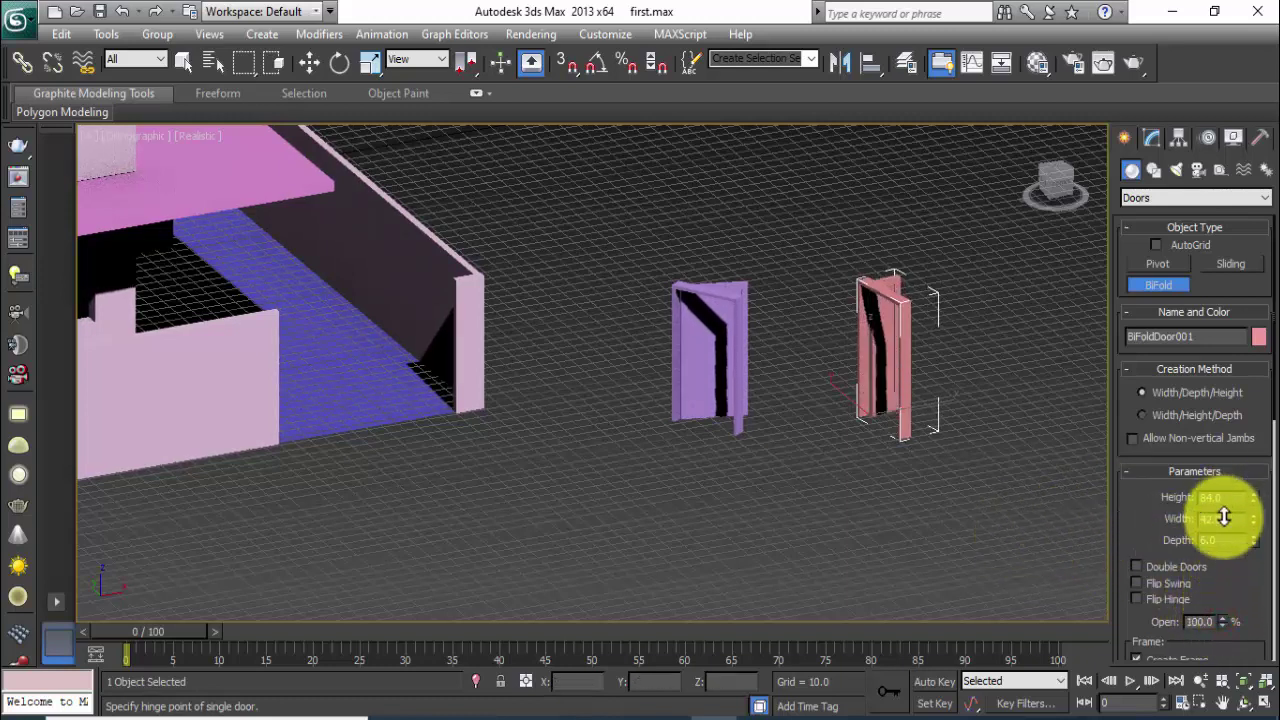
mouse_move(909, 477)
alt+middle_down()
mouse_move(963, 474)
mouse_move(1022, 500)
alt+middle_up()
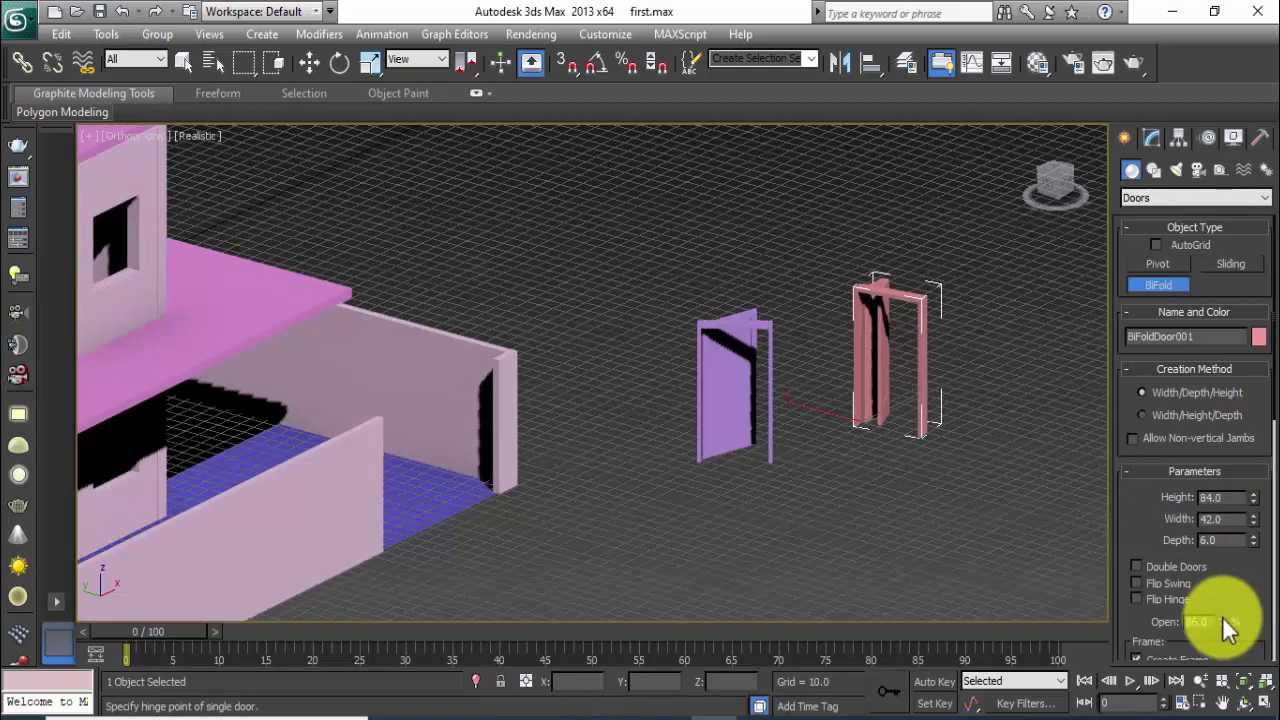
mouse_move(1228, 625)
mouse_down()
mouse_move(1223, 563)
mouse_move(1223, 651)
mouse_up()
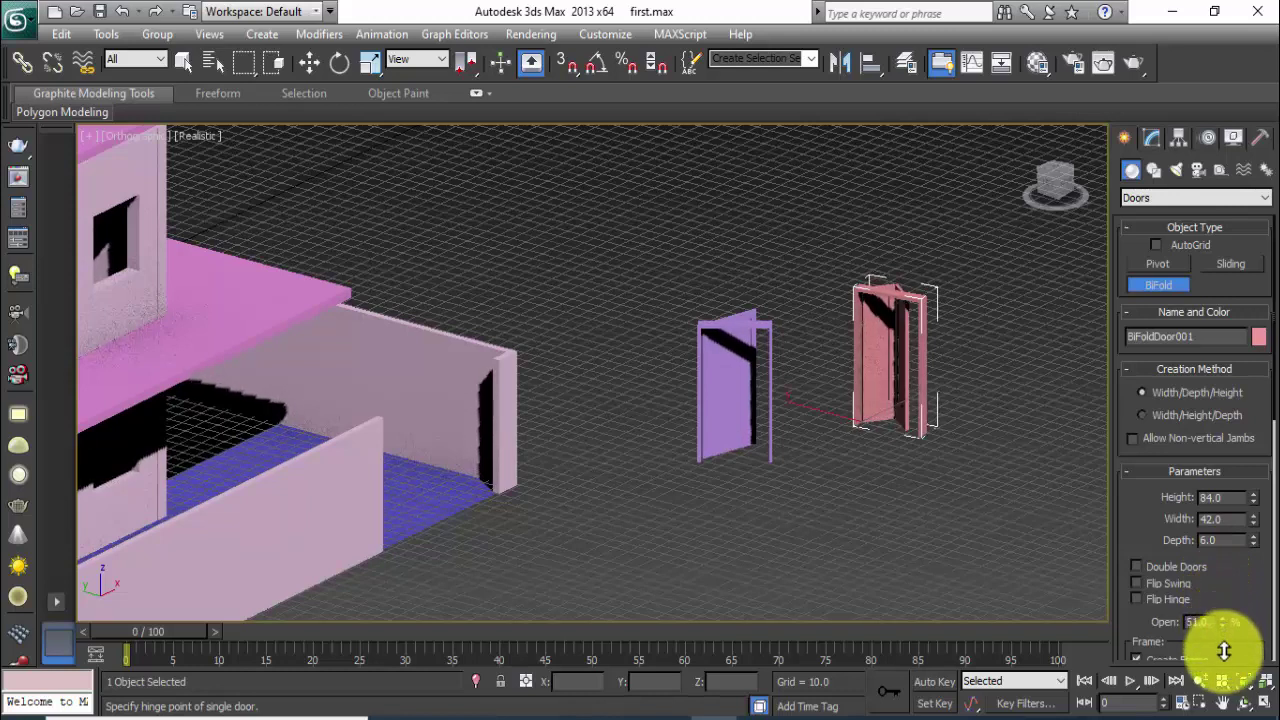
click(1136, 566)
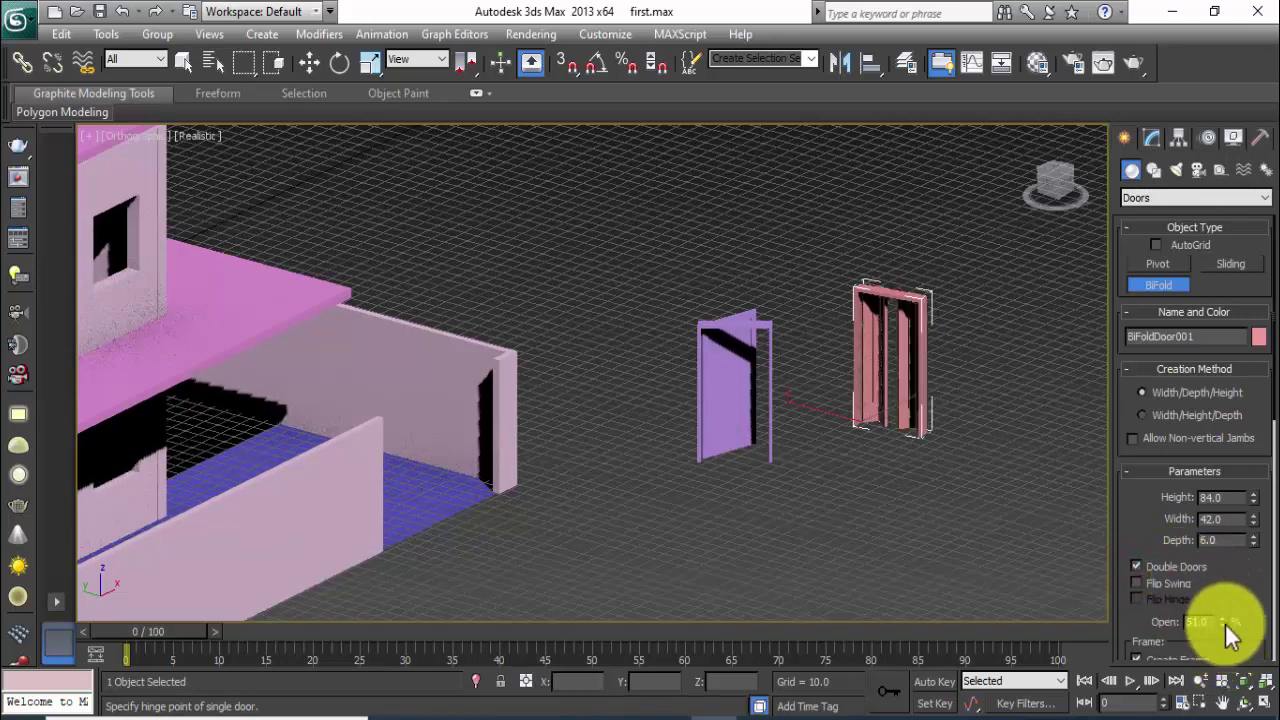
mouse_move(1221, 621)
mouse_down()
mouse_move(1152, 620)
mouse_move(1143, 634)
mouse_up()
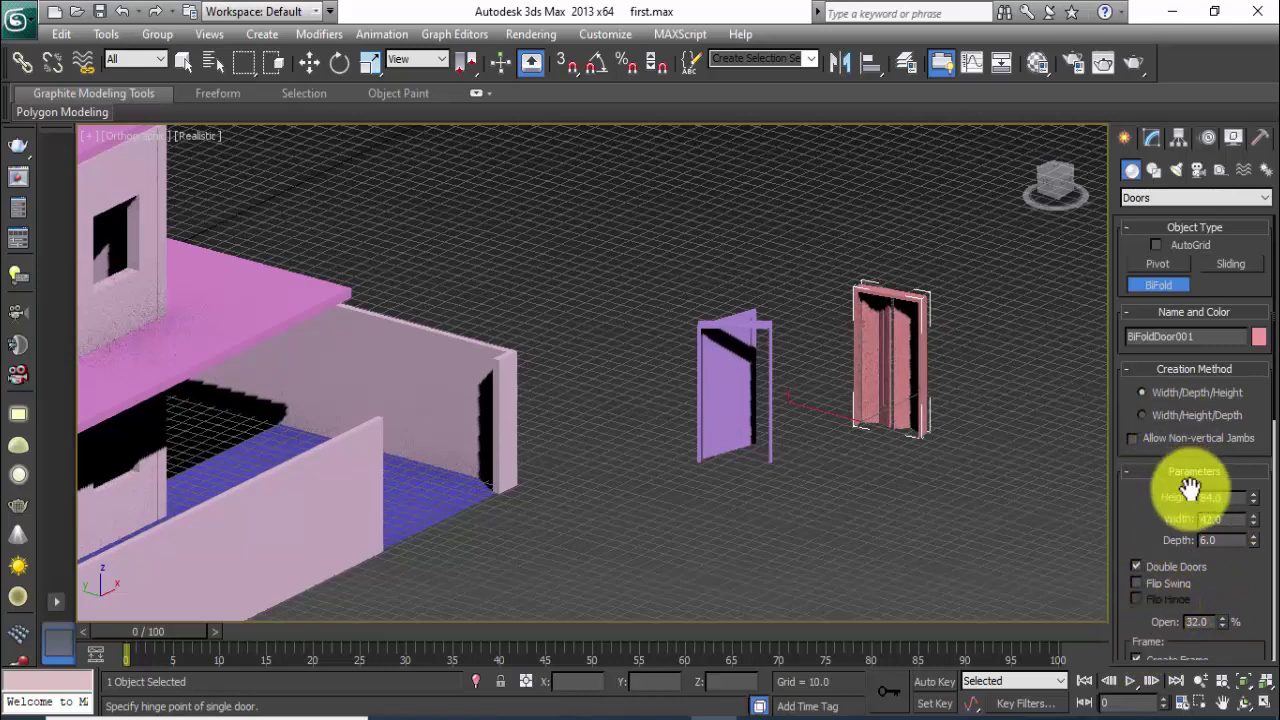
click(1231, 264)
Draw a sliding door beside the other doors.
middle_drag(843, 506, 780, 428)
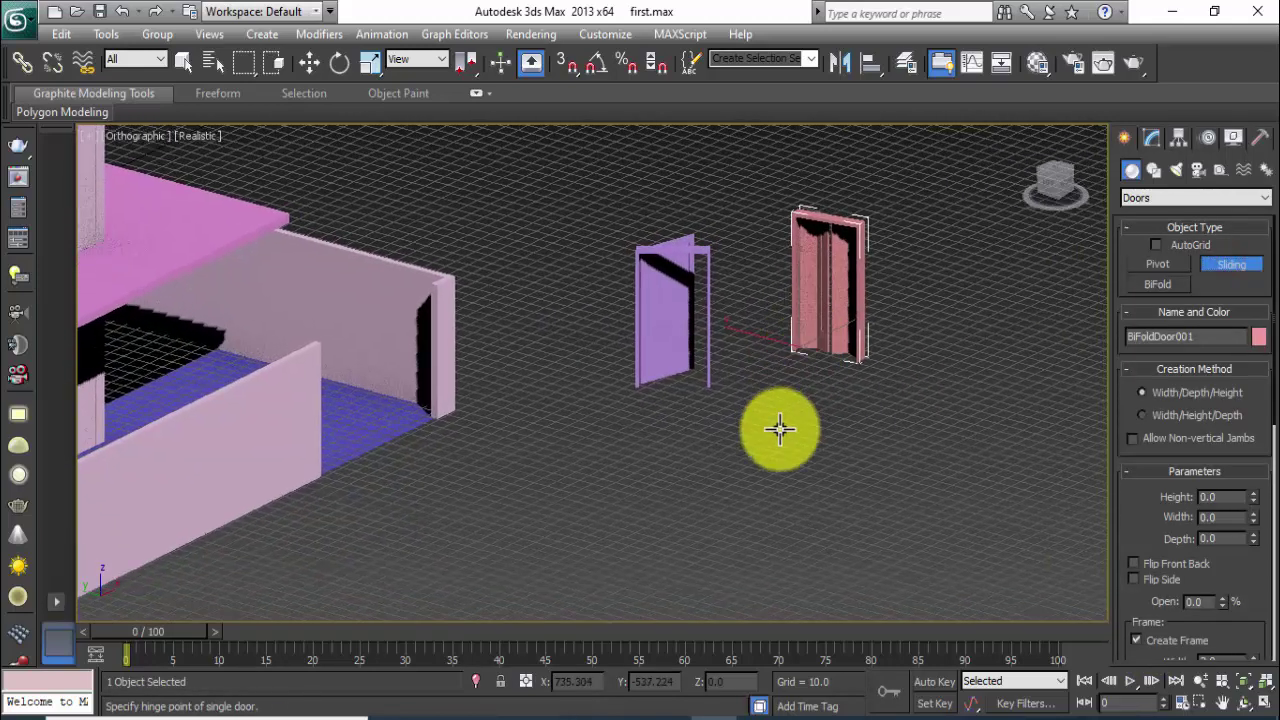
drag(735, 446, 830, 508)
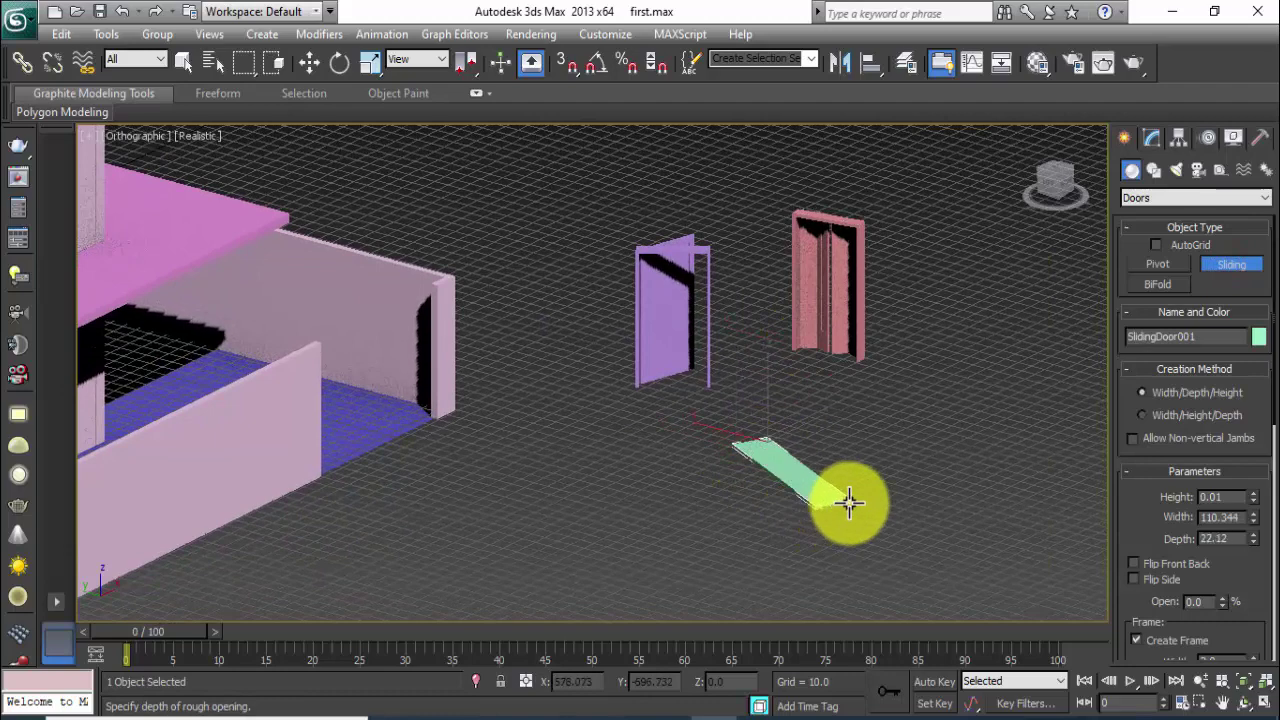
click(851, 507)
click(866, 325)
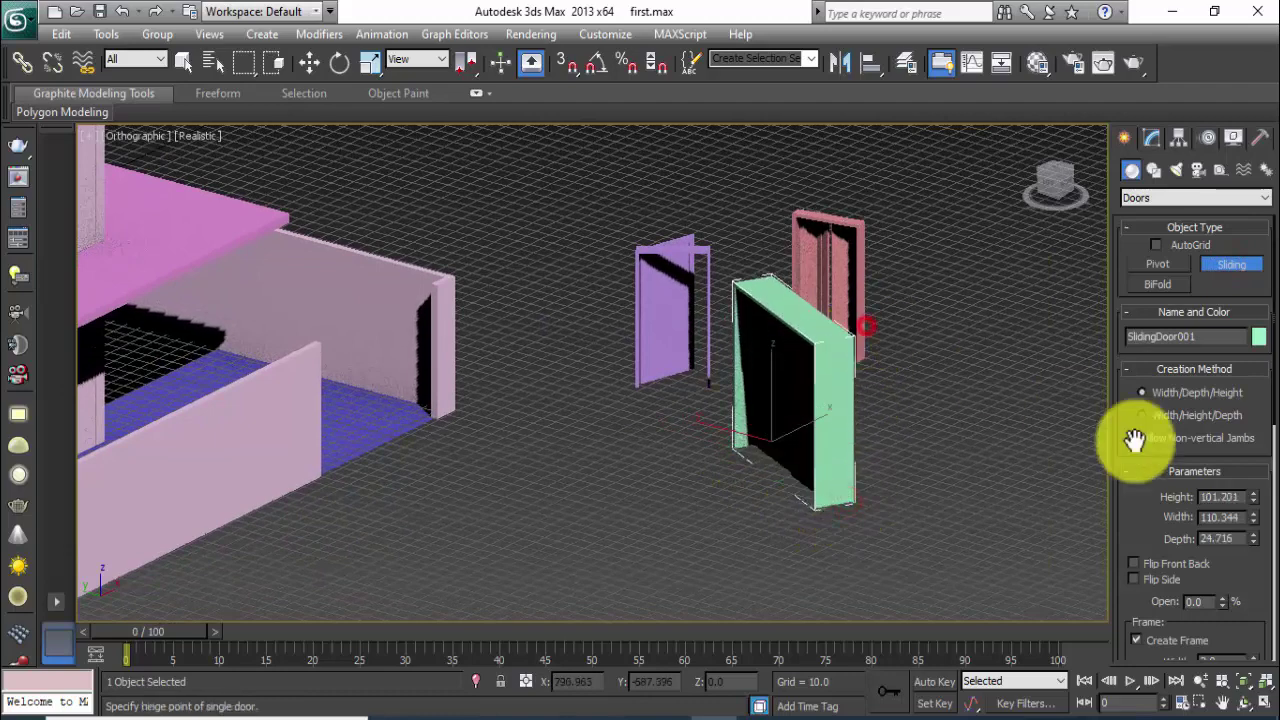
Set the sliding door to height 84, width 42 and depth 6.
click(1240, 496)
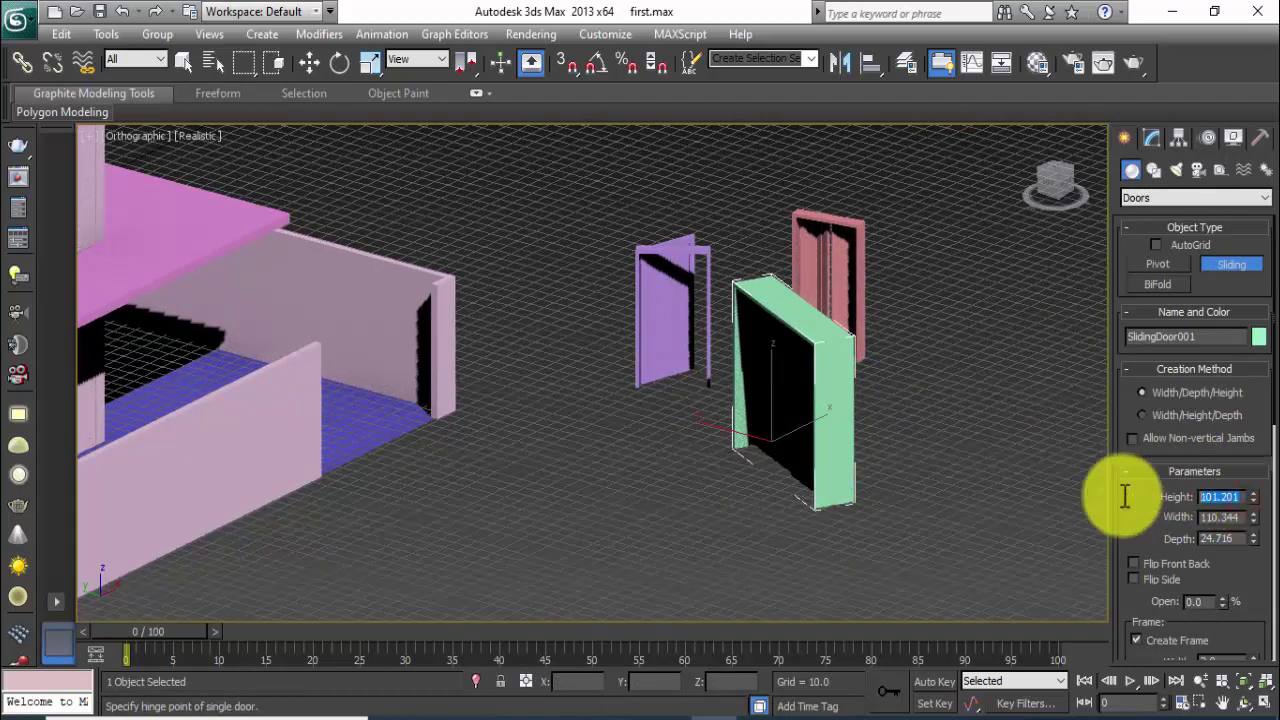
text(74)
key(Return)
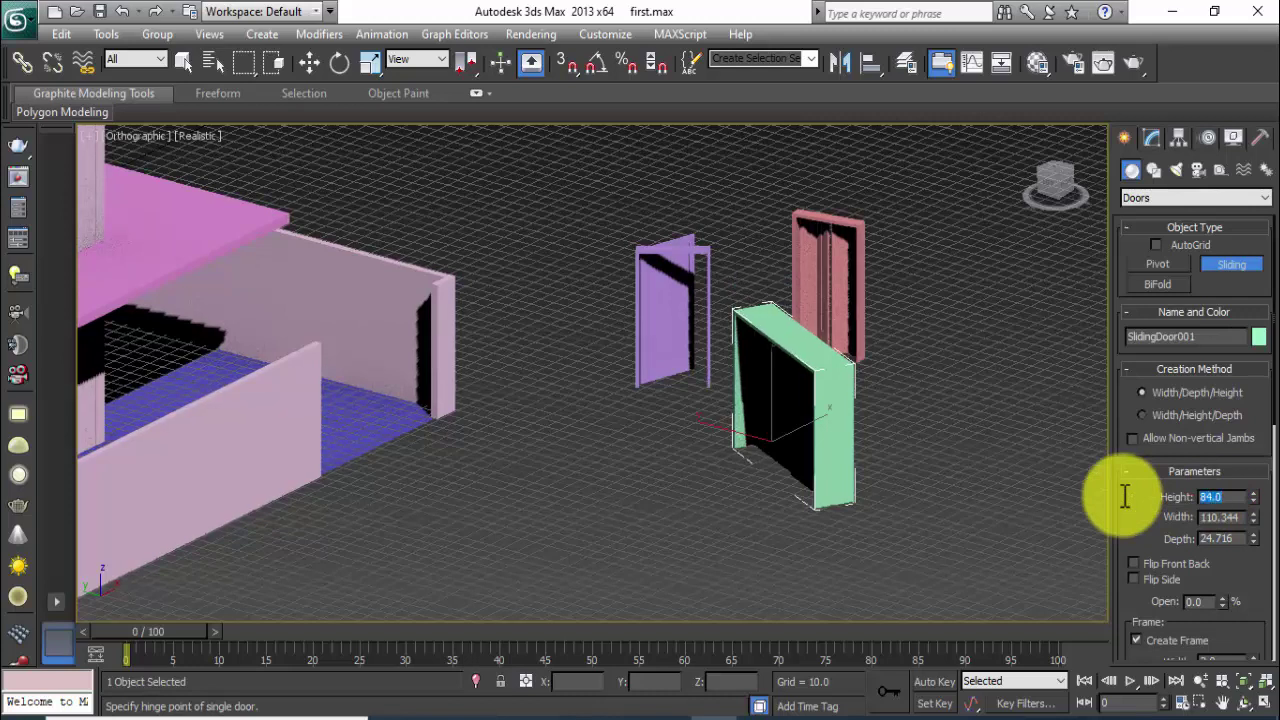
click(1242, 518)
text(3)
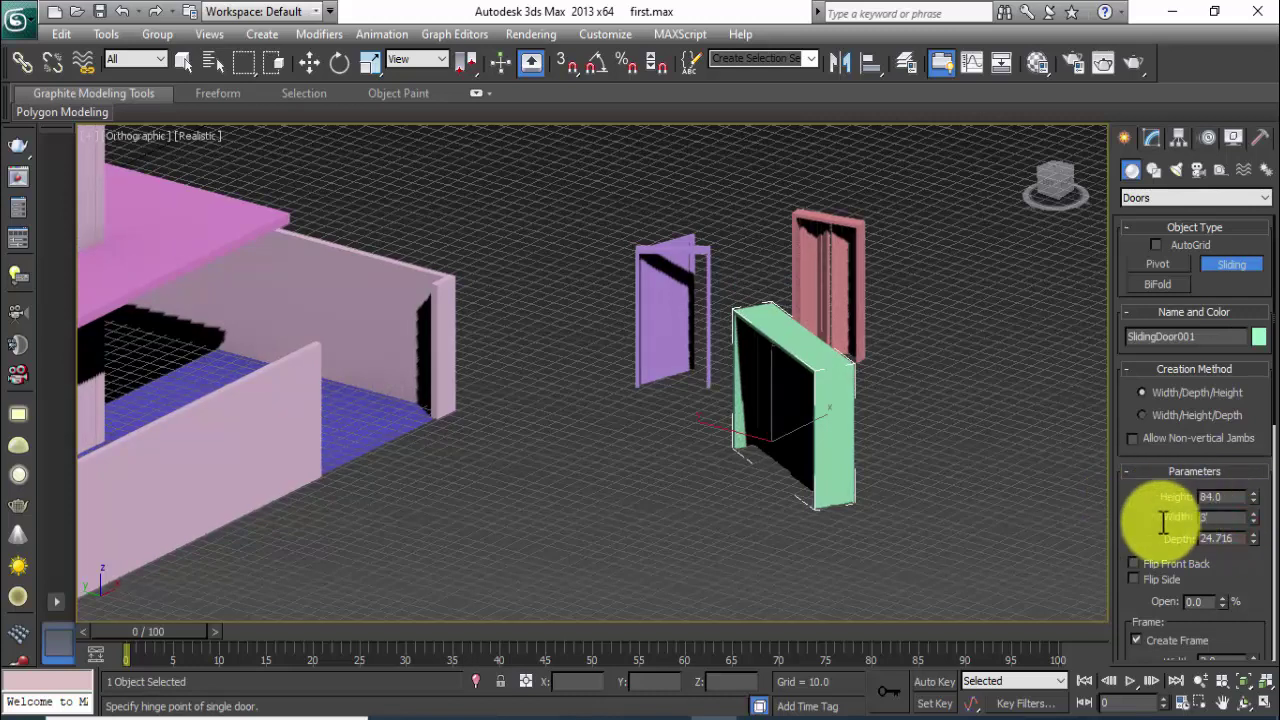
text(2)
key(Return)
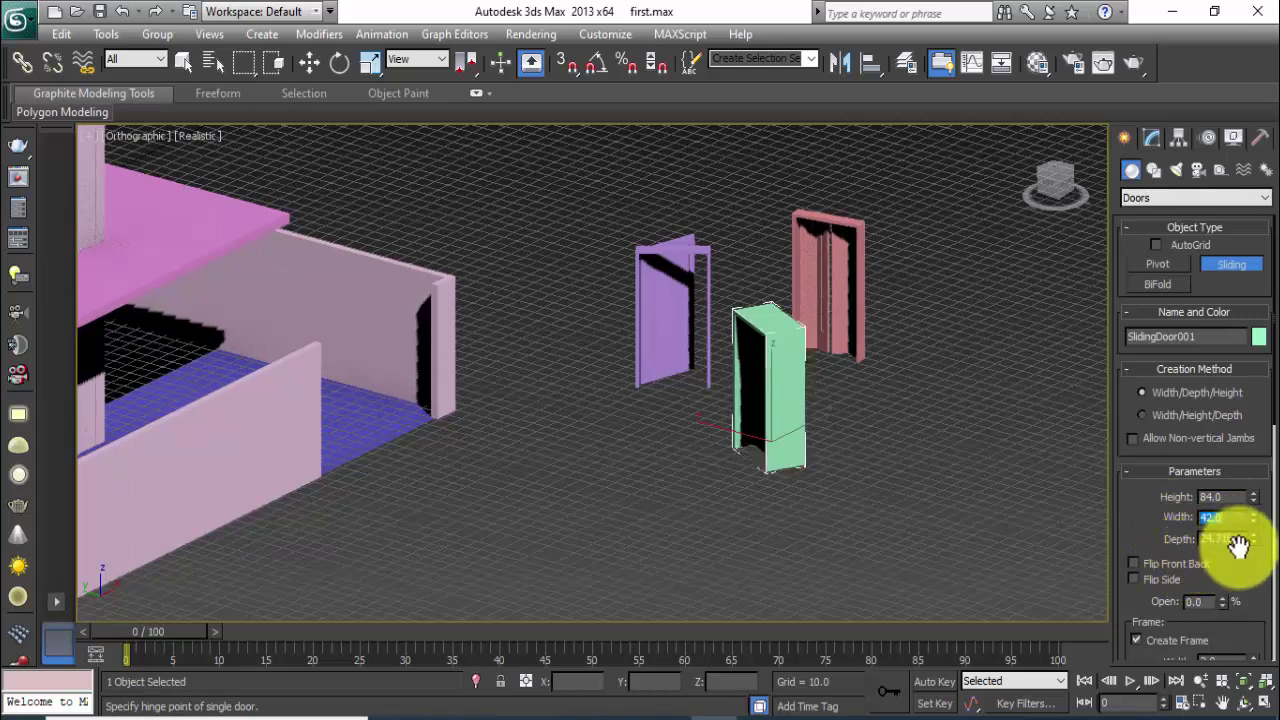
click(1241, 539)
text(6)
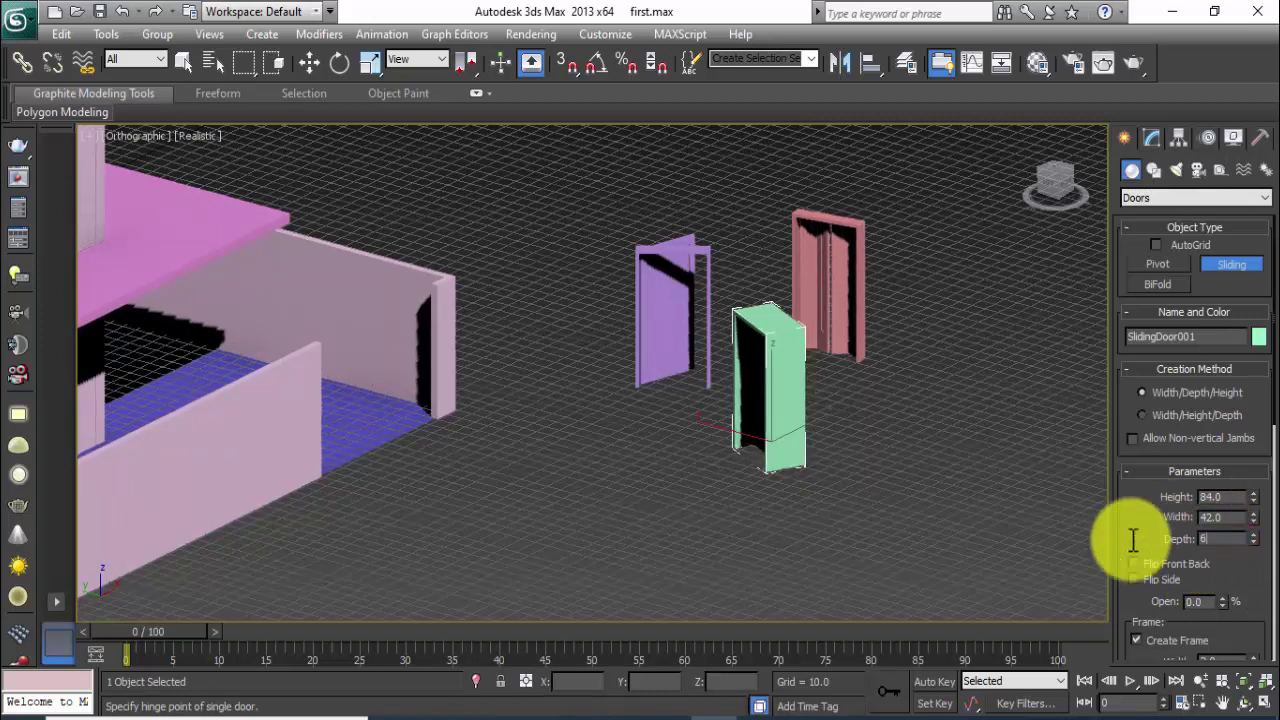
key(Return)
Preview the sliding door open and flipped, then keep only Flip Side on.
alt+middle_drag(823, 486, 866, 480)
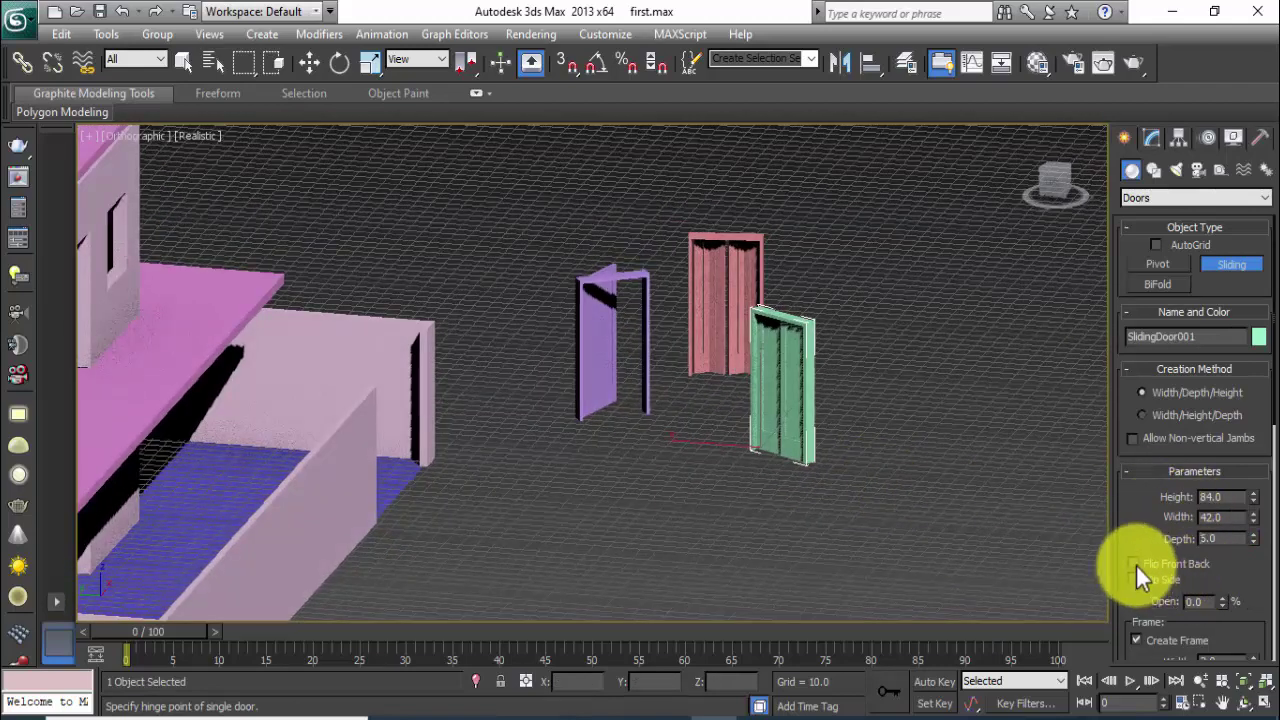
mouse_move(1223, 600)
mouse_down()
mouse_move(1218, 535)
mouse_move(1234, 600)
mouse_up()
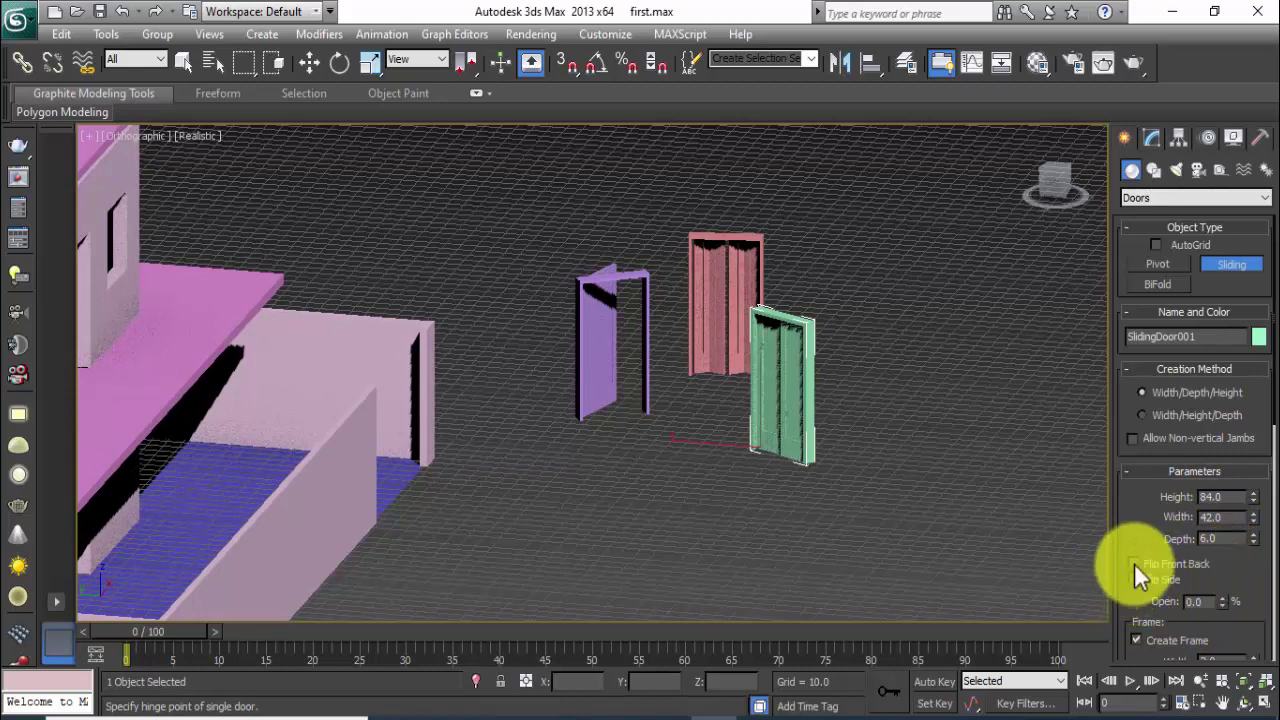
click(1134, 563)
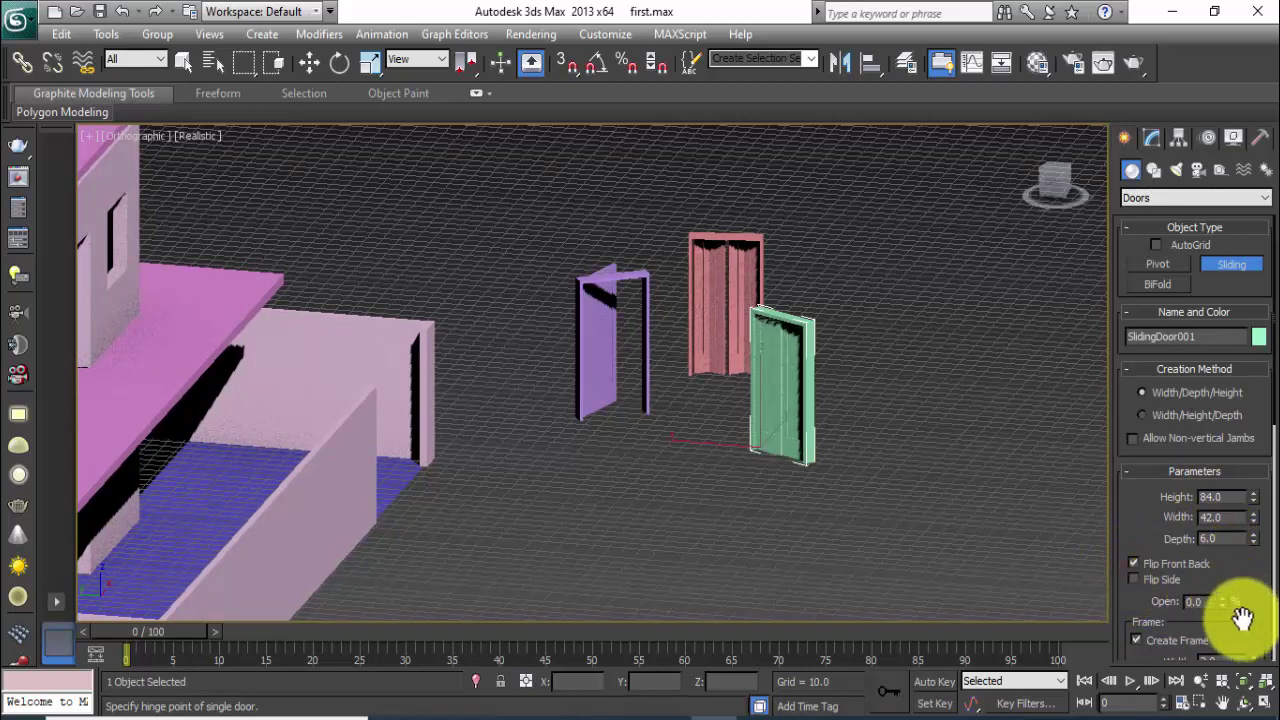
mouse_move(1222, 601)
mouse_down()
mouse_move(1194, 490)
mouse_move(1223, 611)
mouse_up()
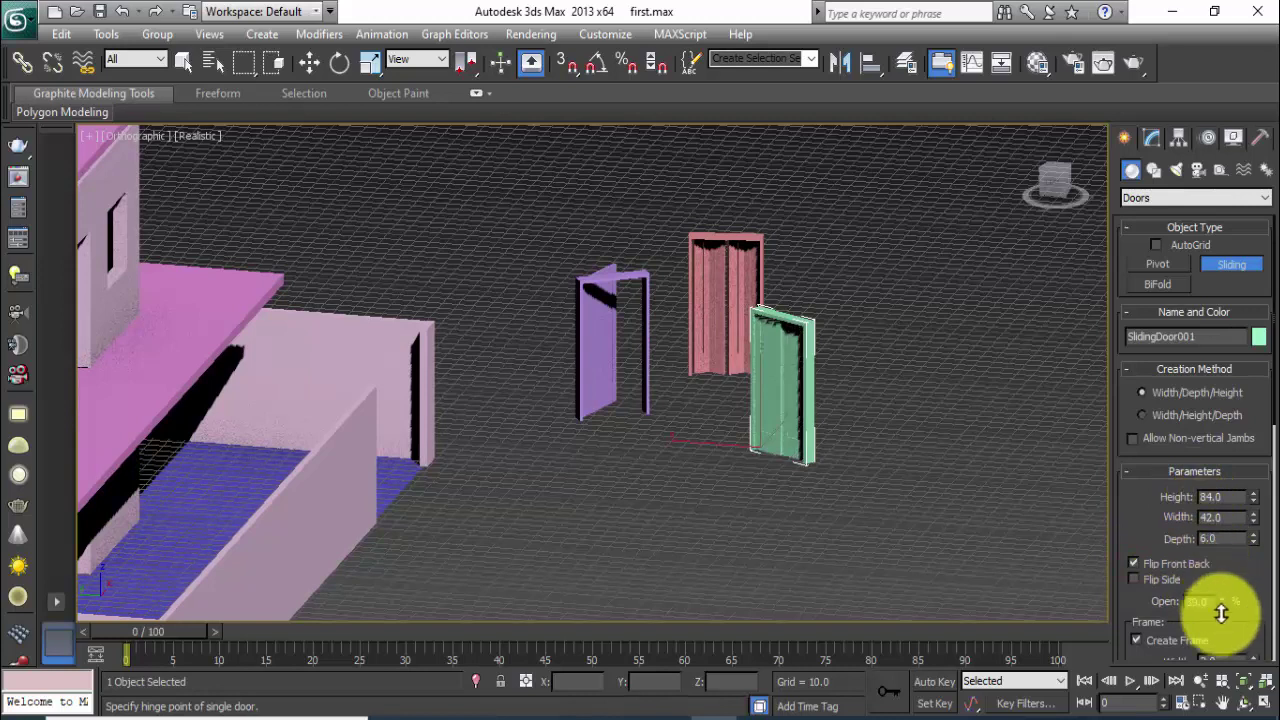
click(1137, 563)
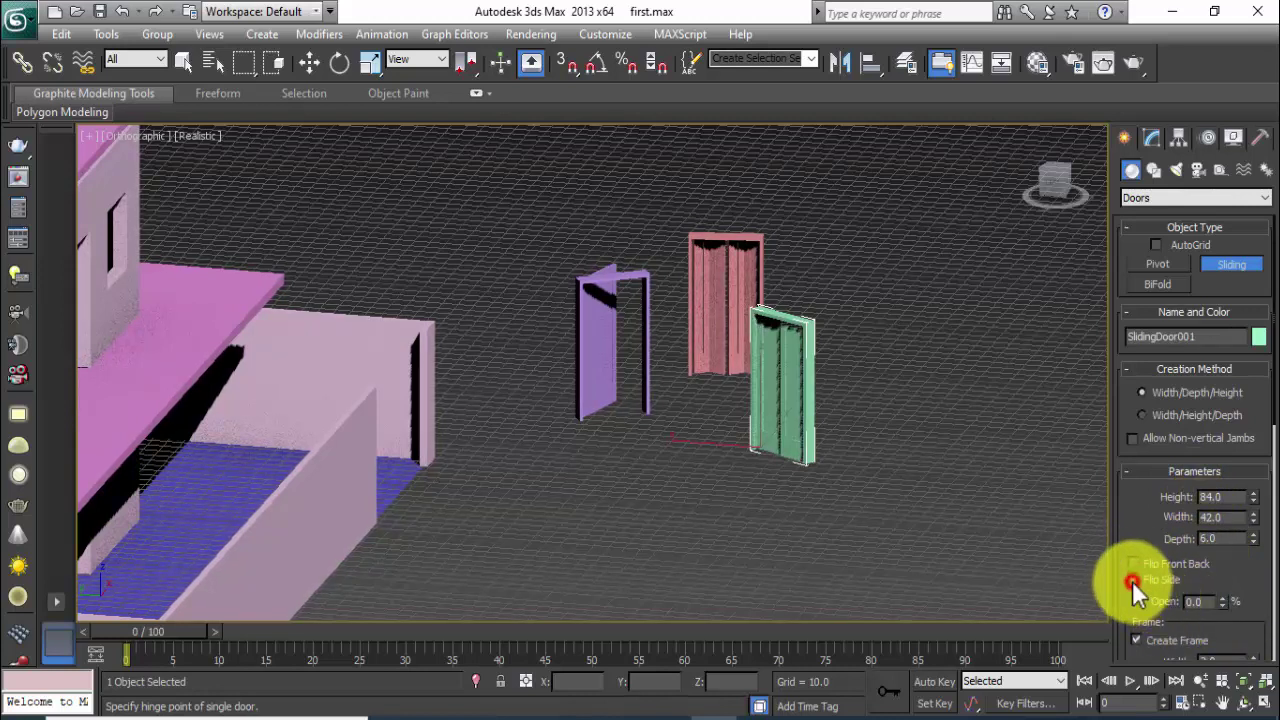
click(1132, 581)
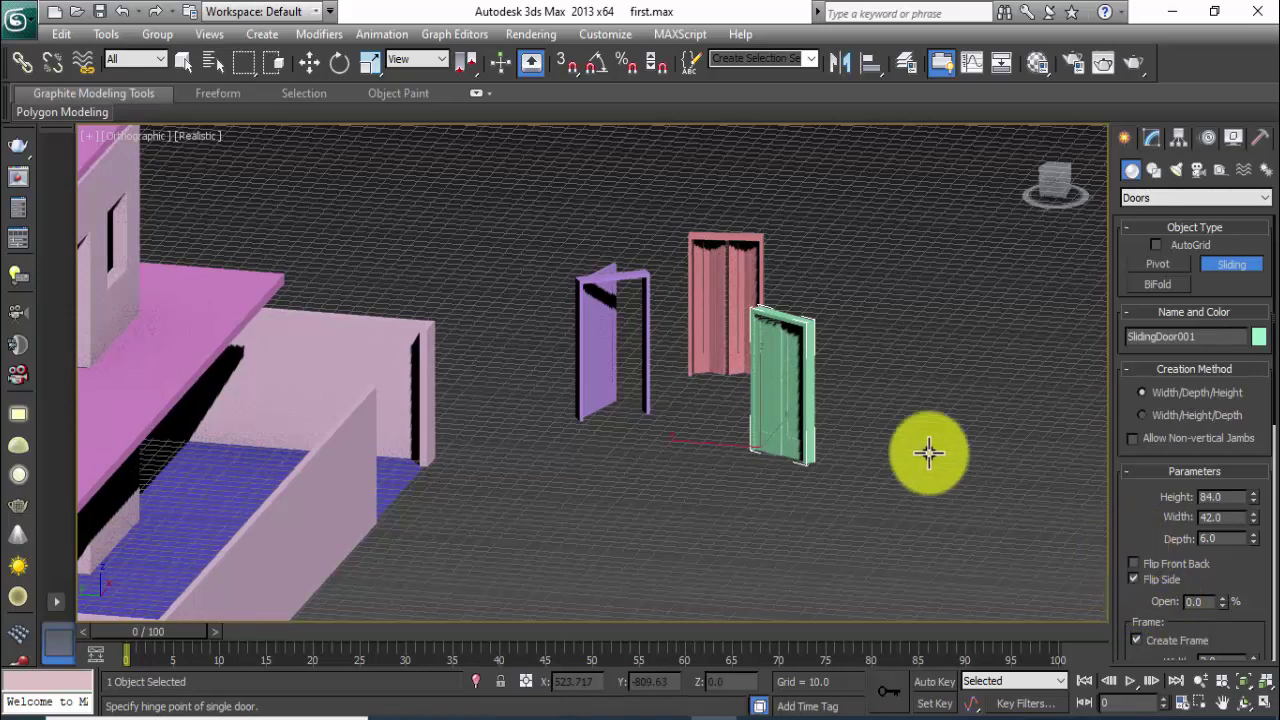
mouse_move(826, 463)
middle_down()
mouse_move(856, 457)
mouse_move(886, 406)
middle_up()
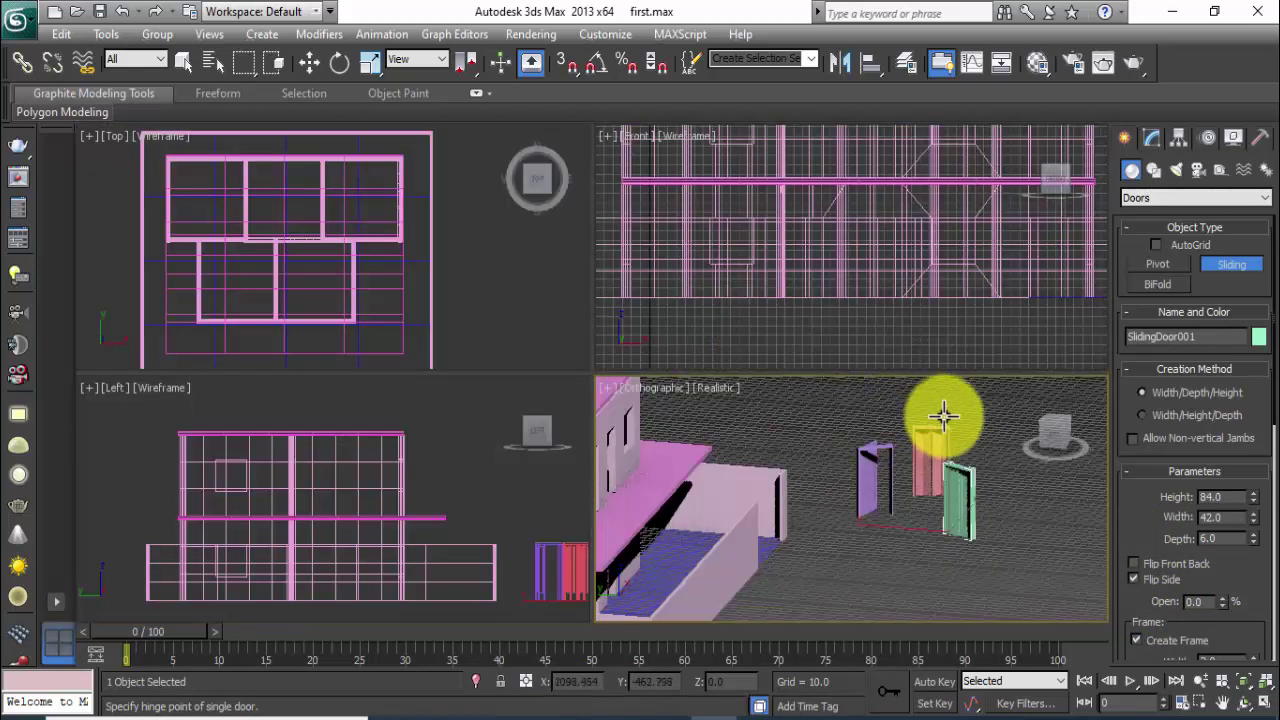
Maximize the Top view and move the sliding door toward the boundary wall.
key(alt+w)
middle_drag(540, 297, 471, 237)
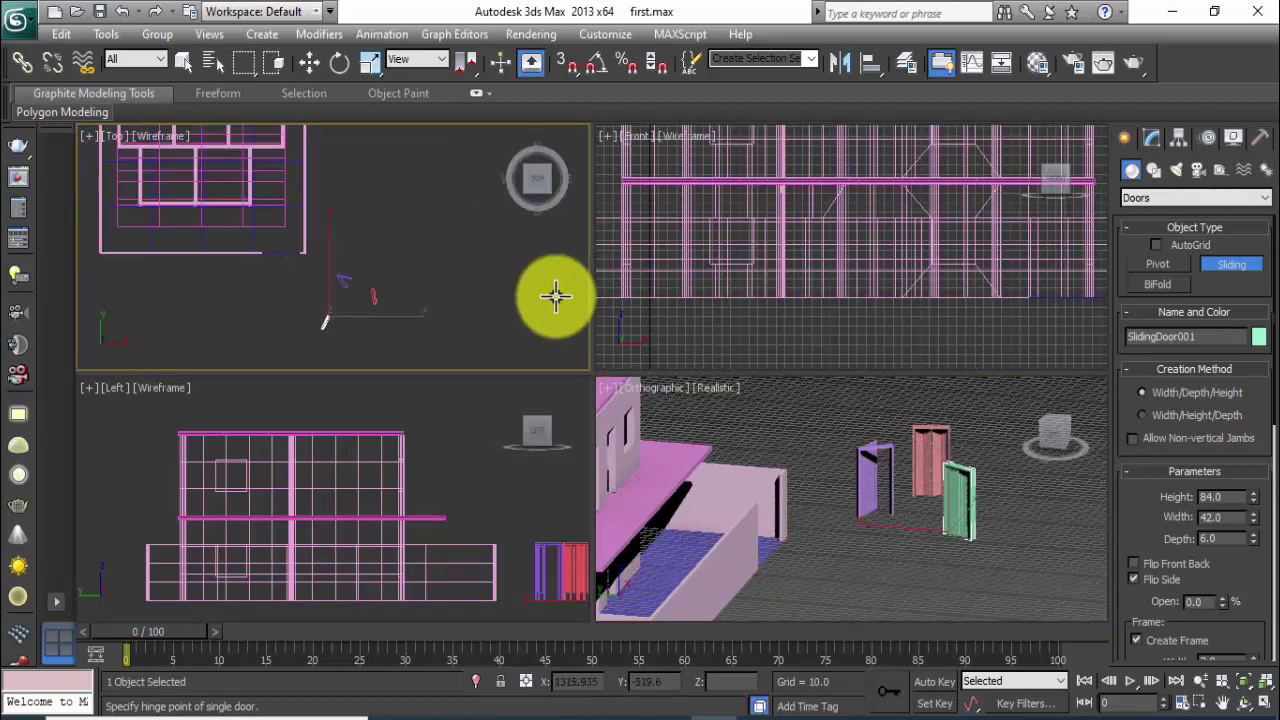
scroll(461, 279, down, 2)
key(alt+w)
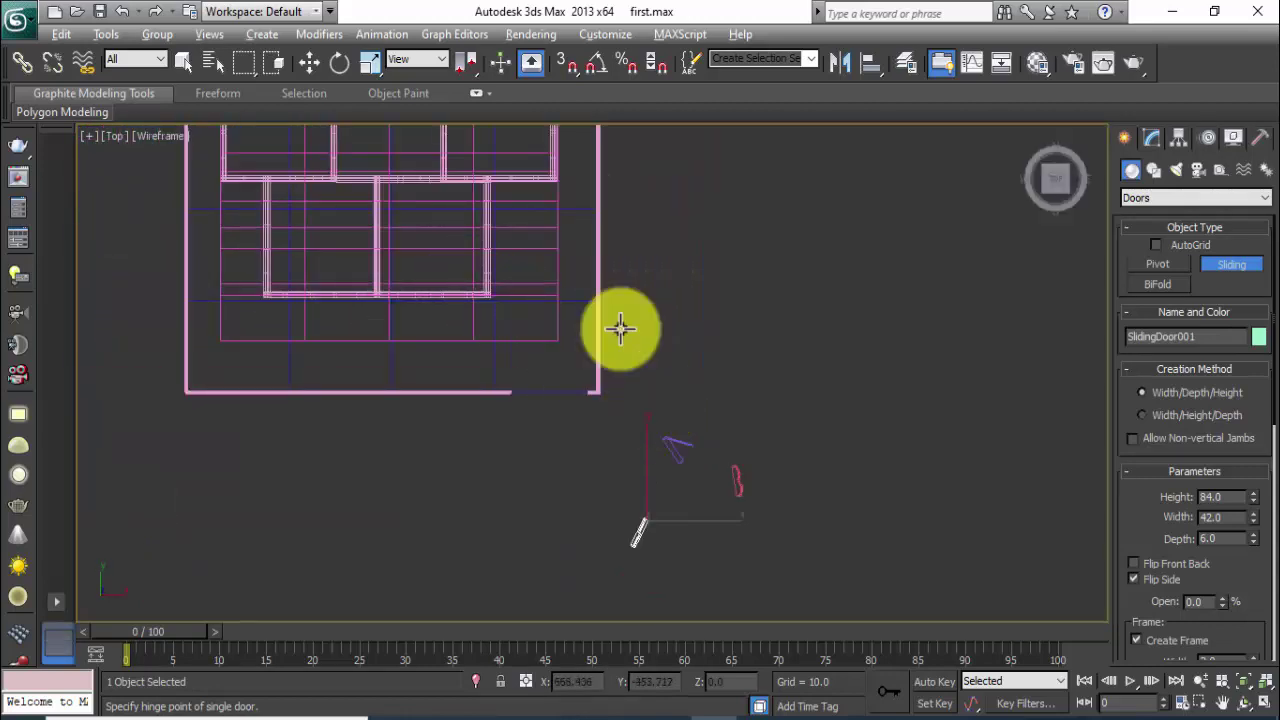
click(310, 62)
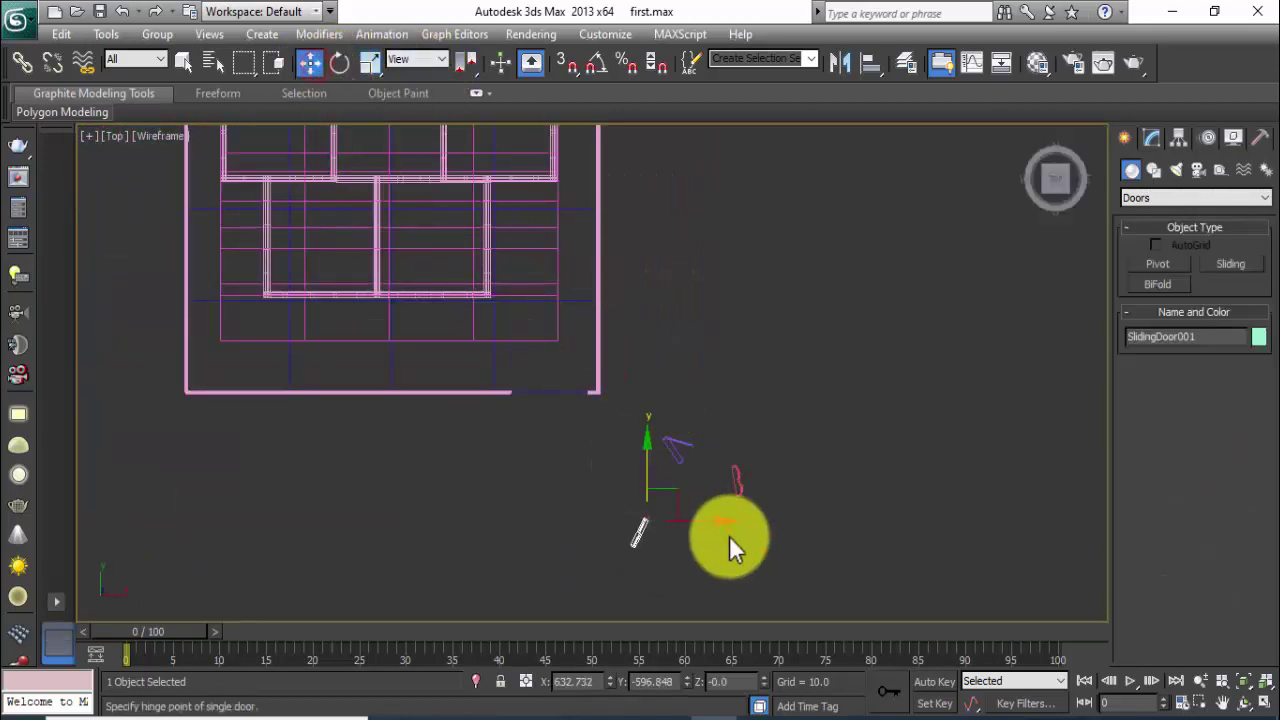
drag(669, 488, 567, 408)
scroll(545, 400, up, 1)
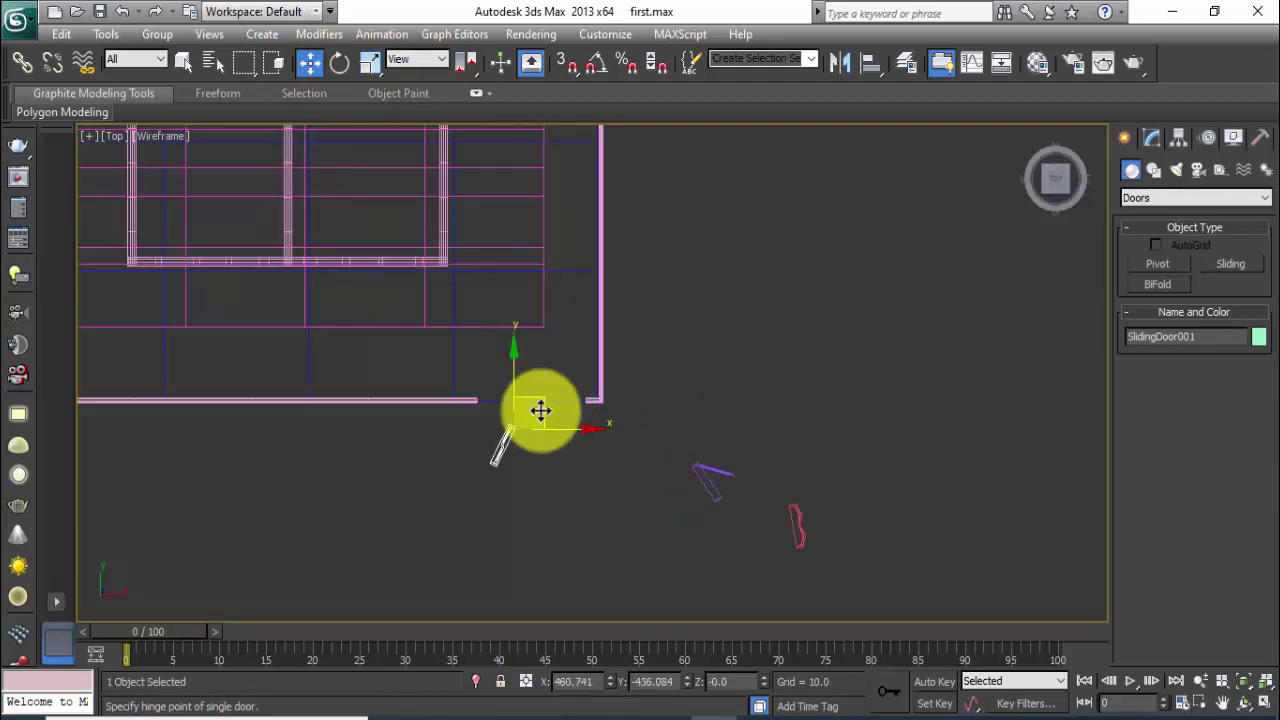
scroll(533, 430, up, 1)
scroll(537, 425, up, 2)
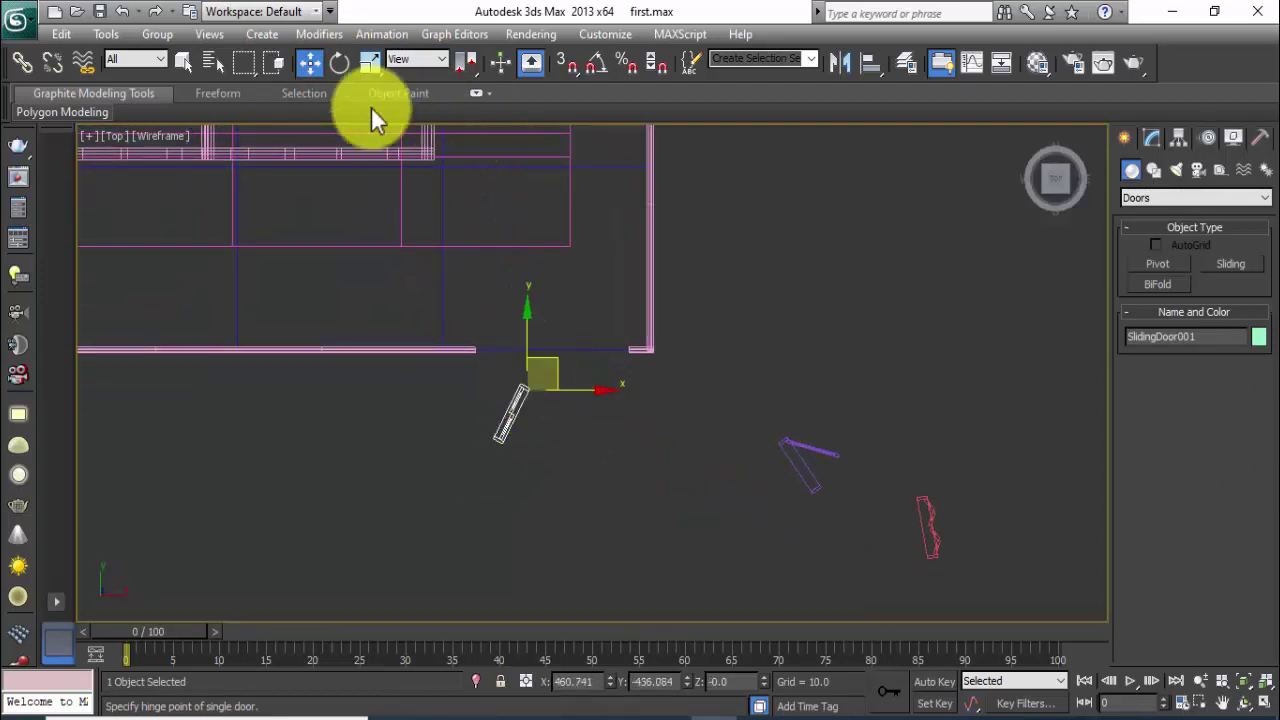
Rotate the sliding door parallel to the wall and move it into the gap.
click(340, 66)
drag(604, 443, 557, 209)
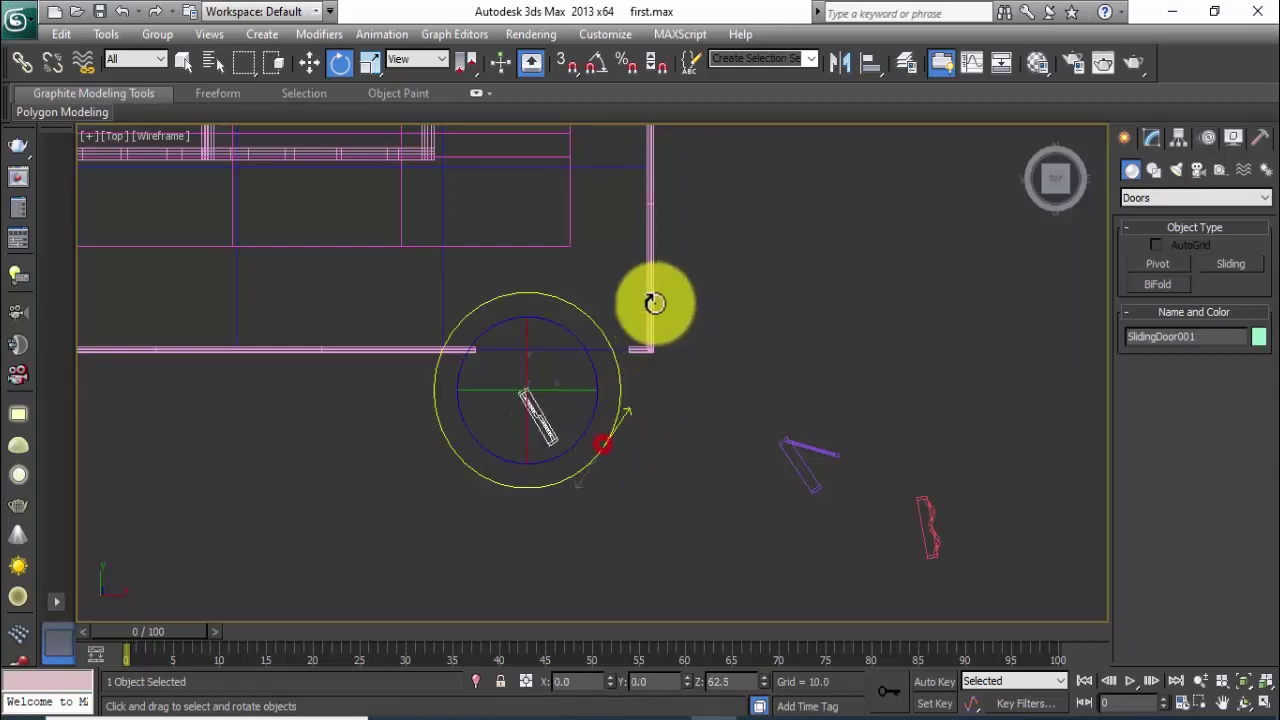
click(746, 684)
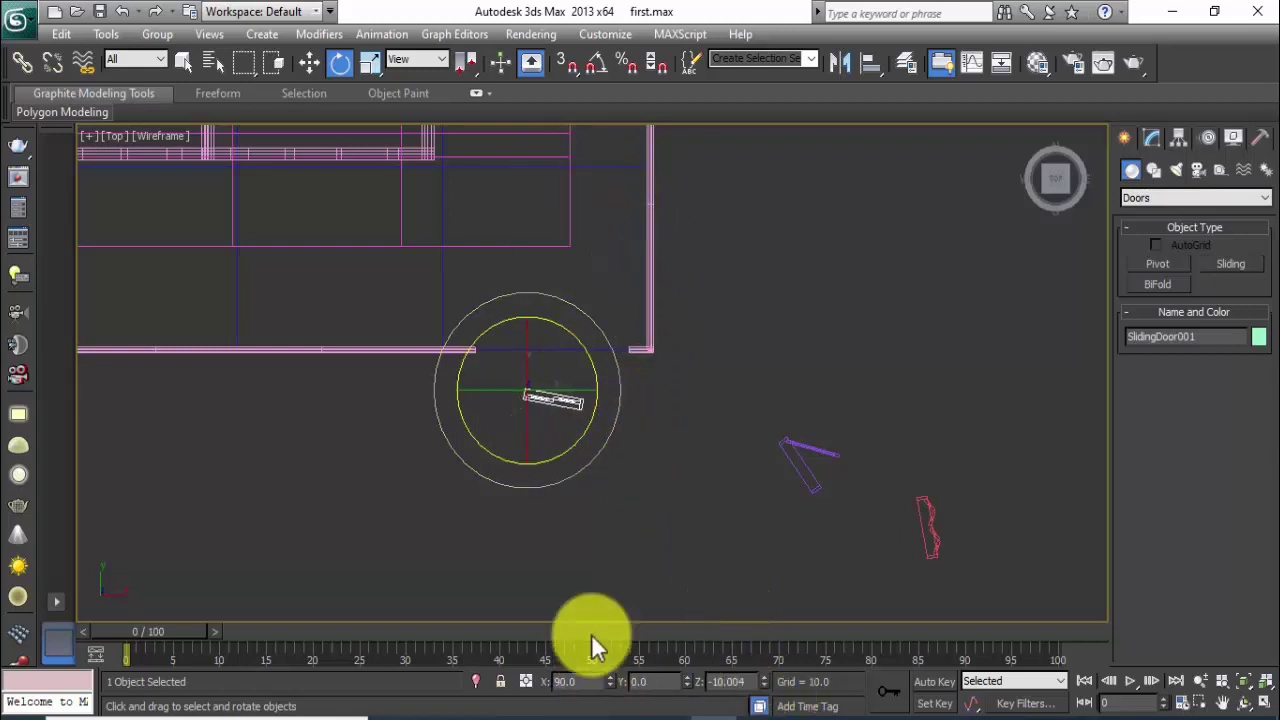
scroll(606, 391, up, 2)
drag(586, 403, 589, 386)
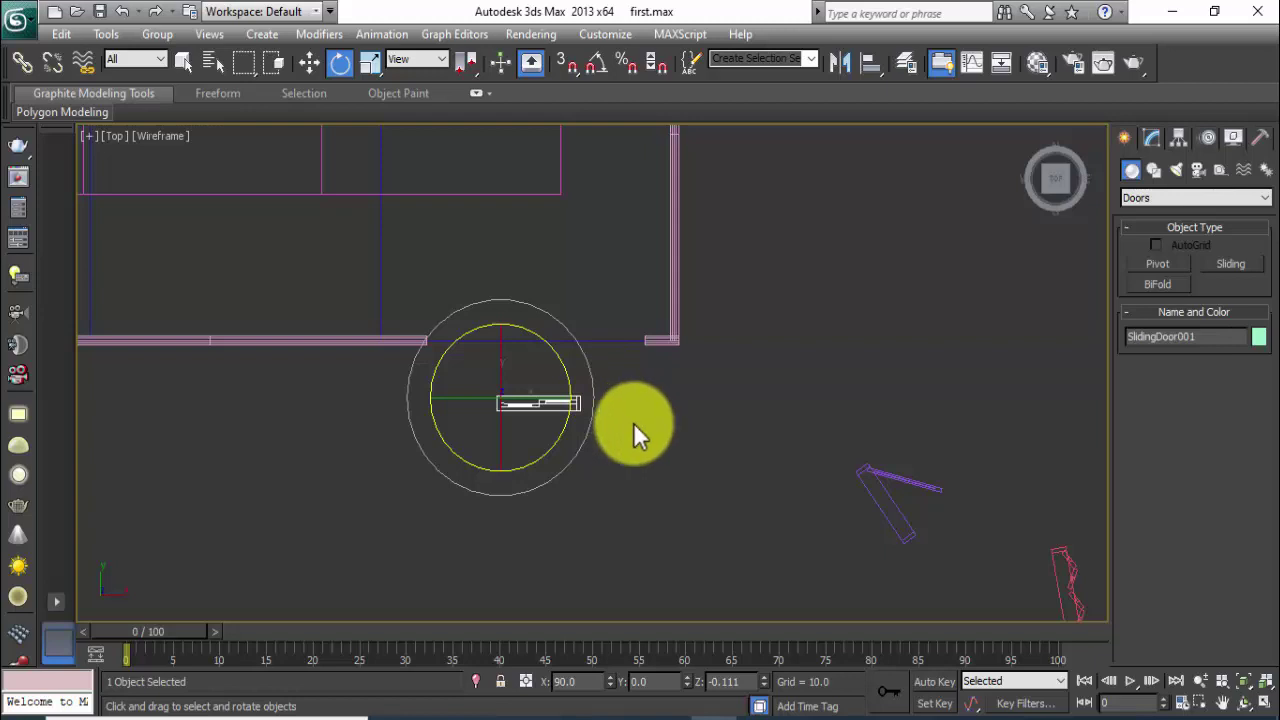
click(309, 63)
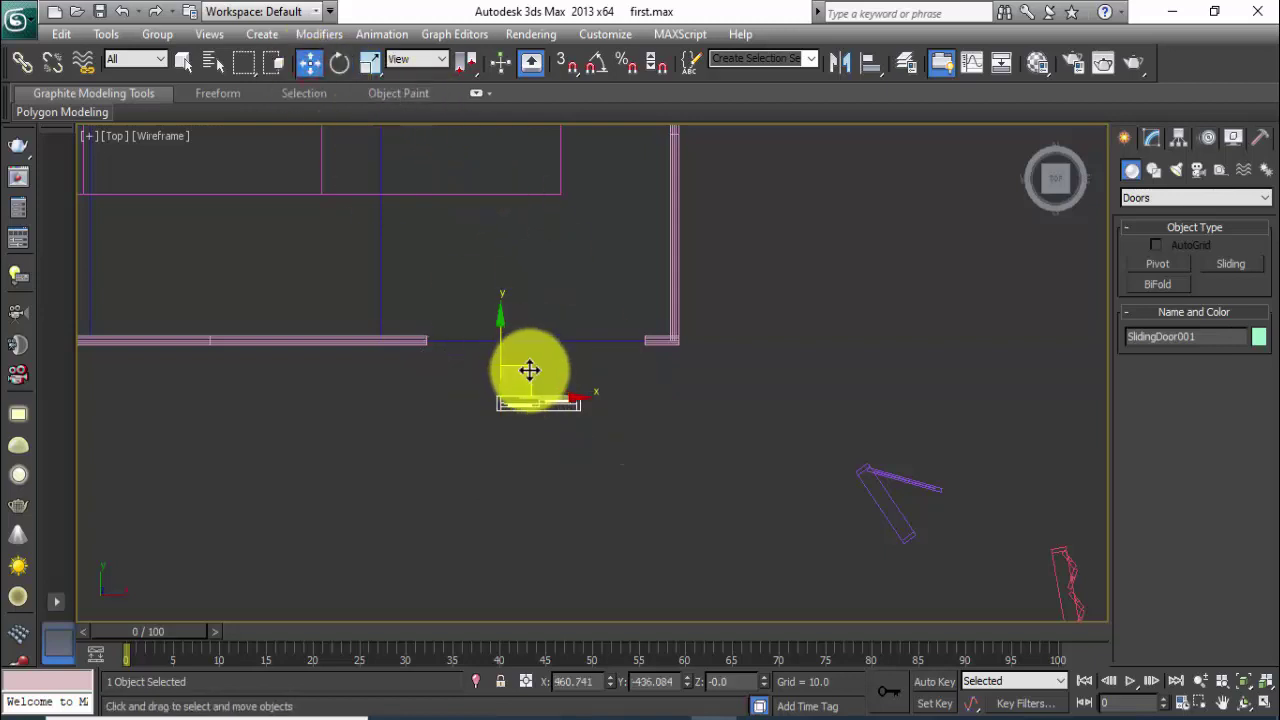
drag(531, 372, 457, 306)
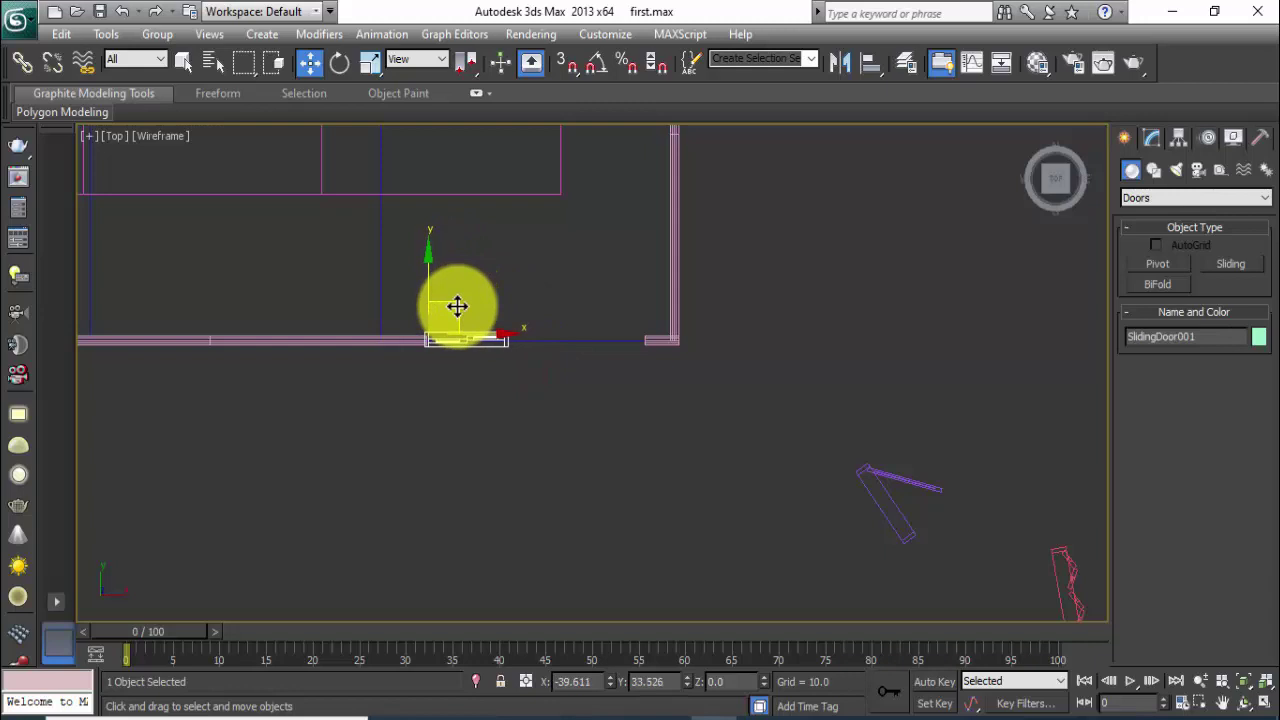
Widen the sliding door to 119.7 to span the wall opening.
click(1151, 137)
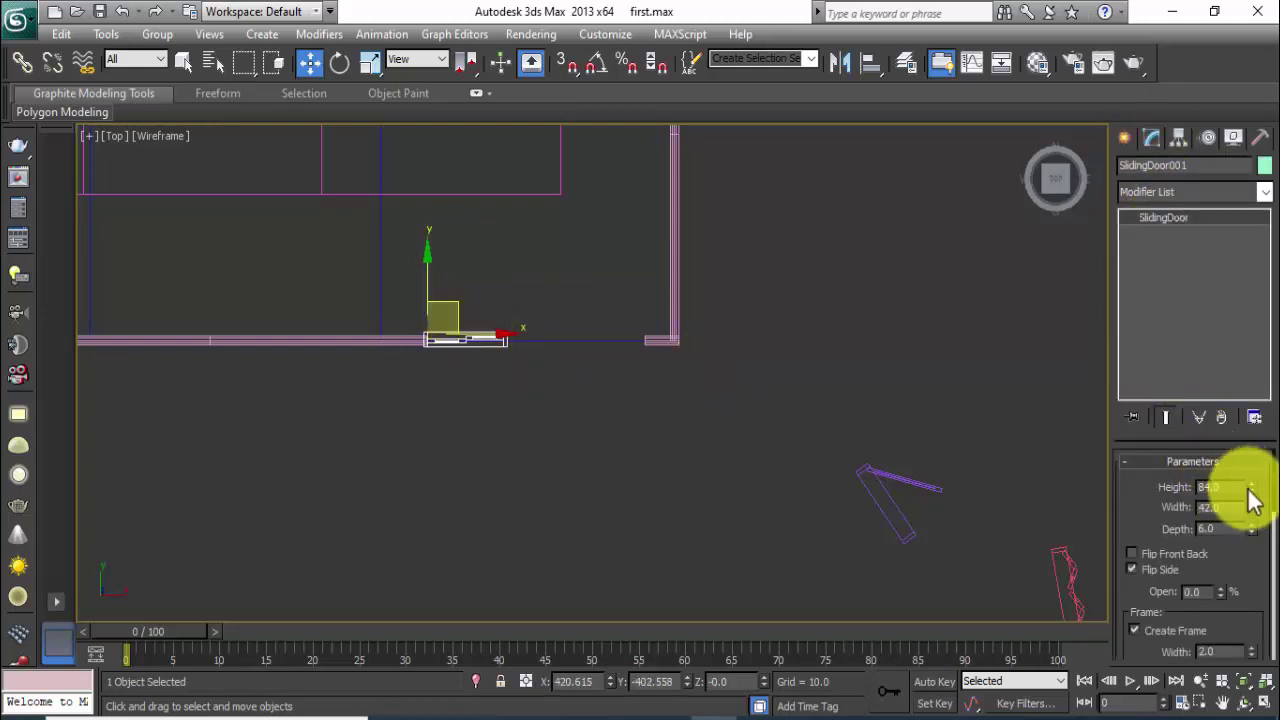
drag(1251, 507, 1205, 320)
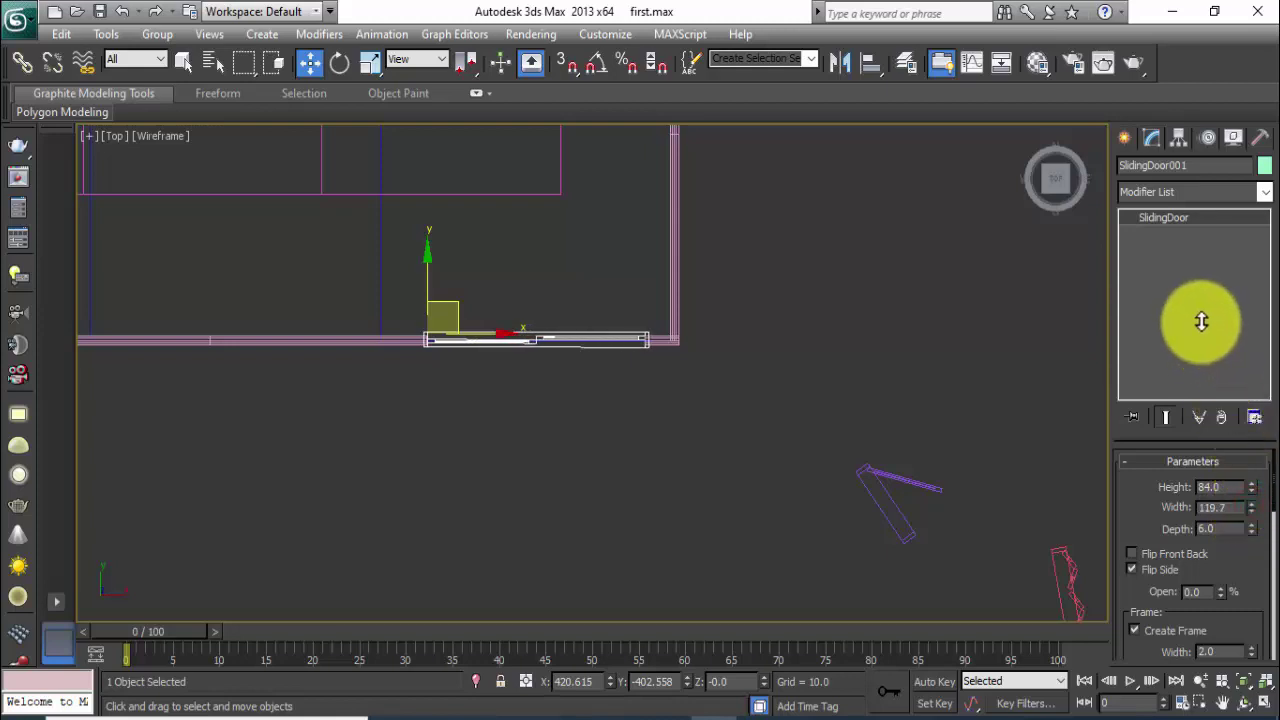
middle_drag(751, 330, 744, 338)
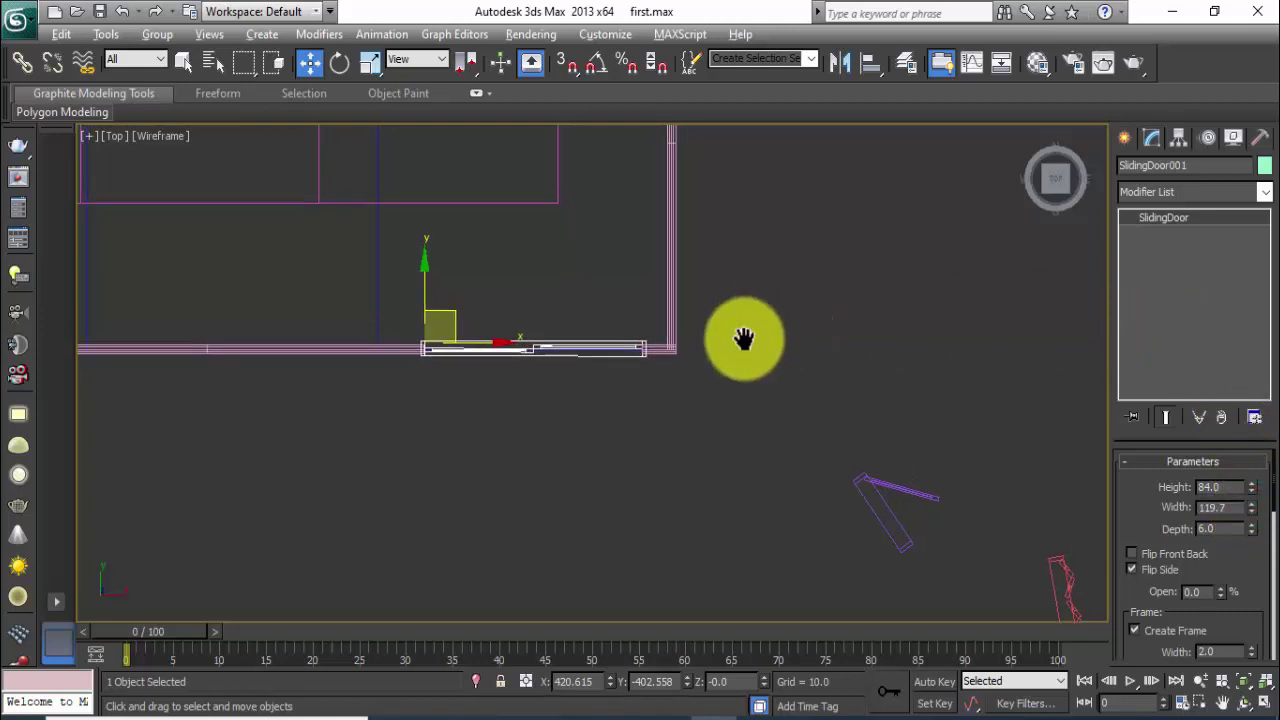
key(alt+w)
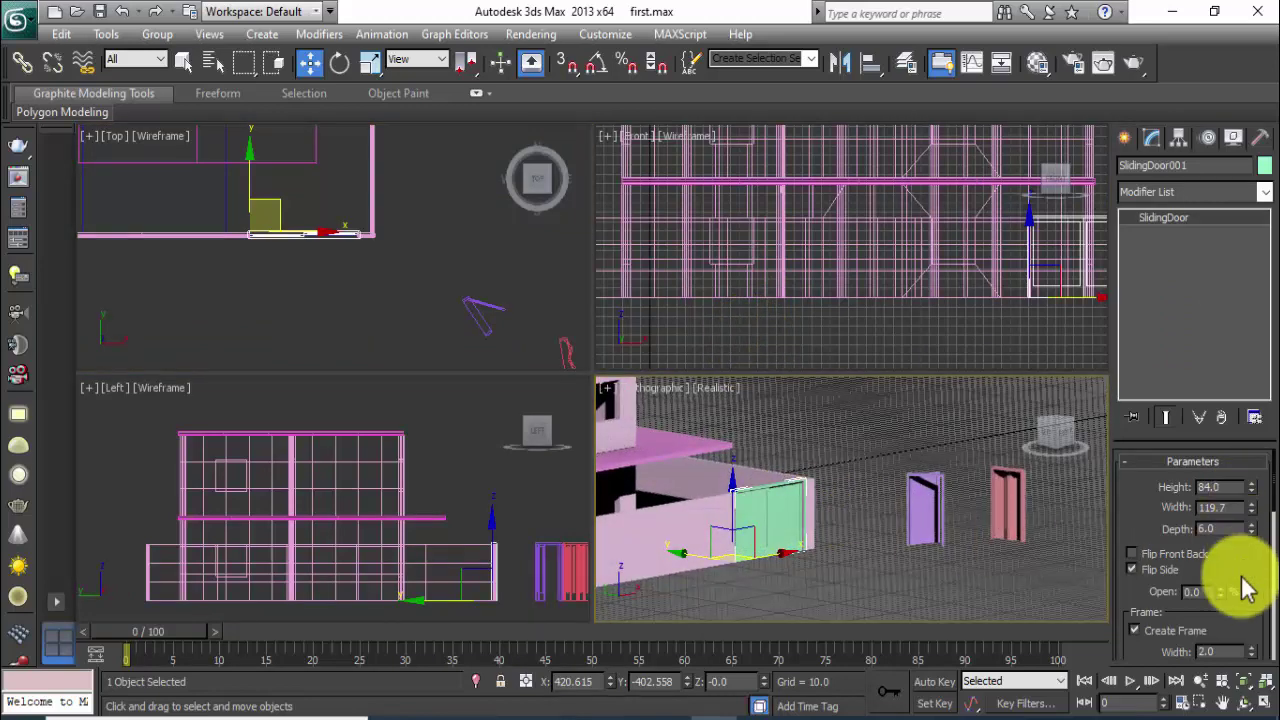
Flip the sliding door front-to-back and open it to 88%.
mouse_move(1220, 592)
mouse_down()
mouse_move(1220, 615)
mouse_move(1221, 521)
mouse_move(1199, 610)
mouse_up()
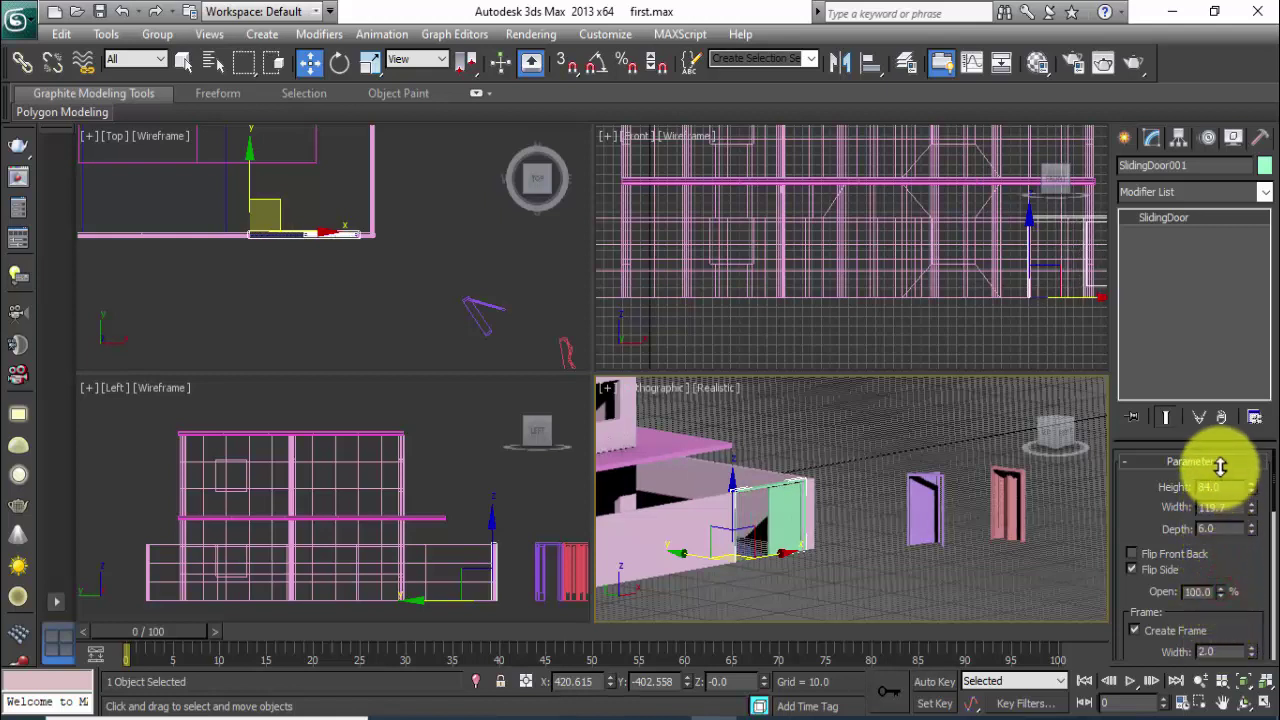
click(1132, 554)
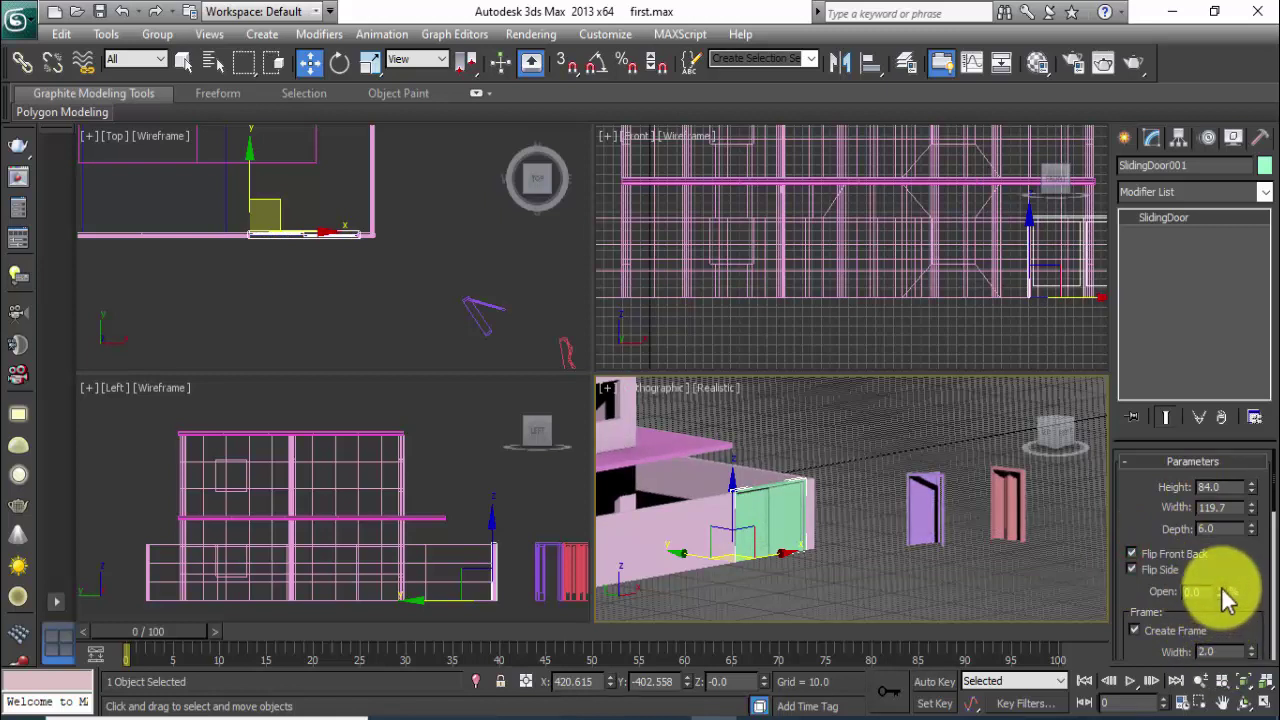
mouse_move(1228, 597)
mouse_down()
mouse_move(1203, 489)
mouse_move(1194, 551)
mouse_move(1192, 478)
mouse_move(1187, 497)
mouse_up()
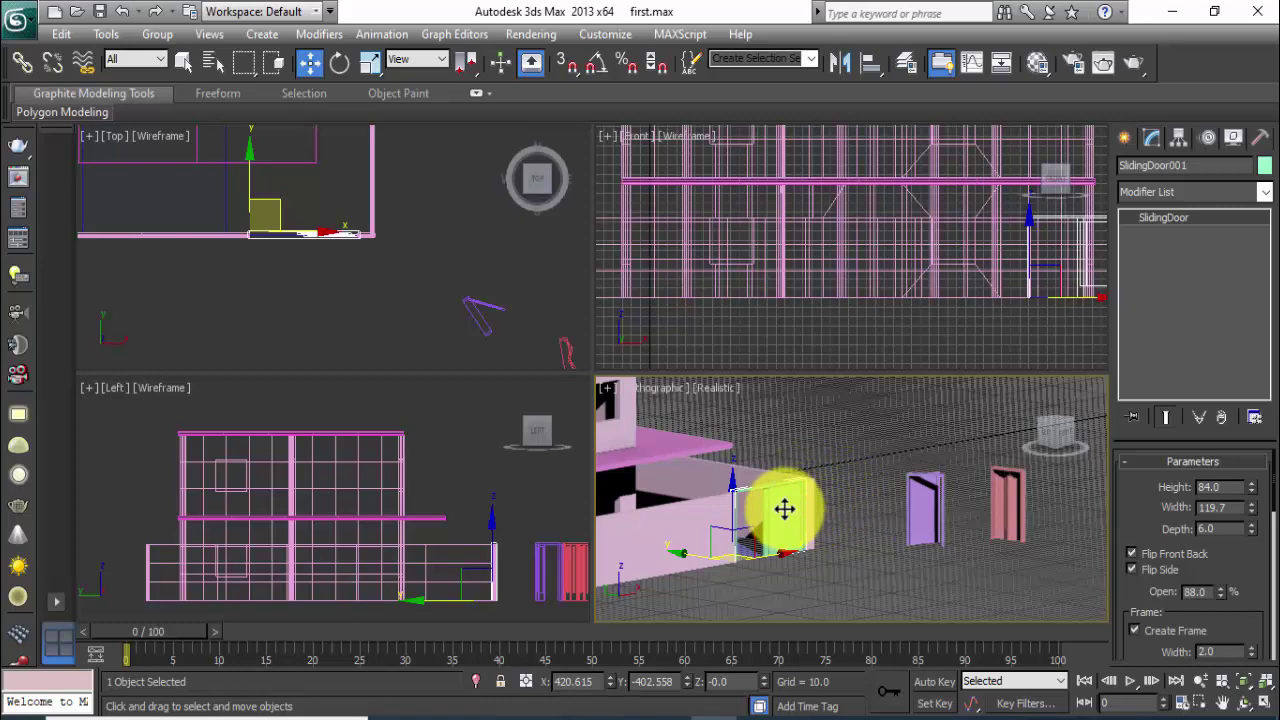
mouse_move(784, 509)
alt+middle_down()
mouse_move(763, 523)
mouse_move(714, 514)
mouse_move(788, 523)
alt+middle_up()
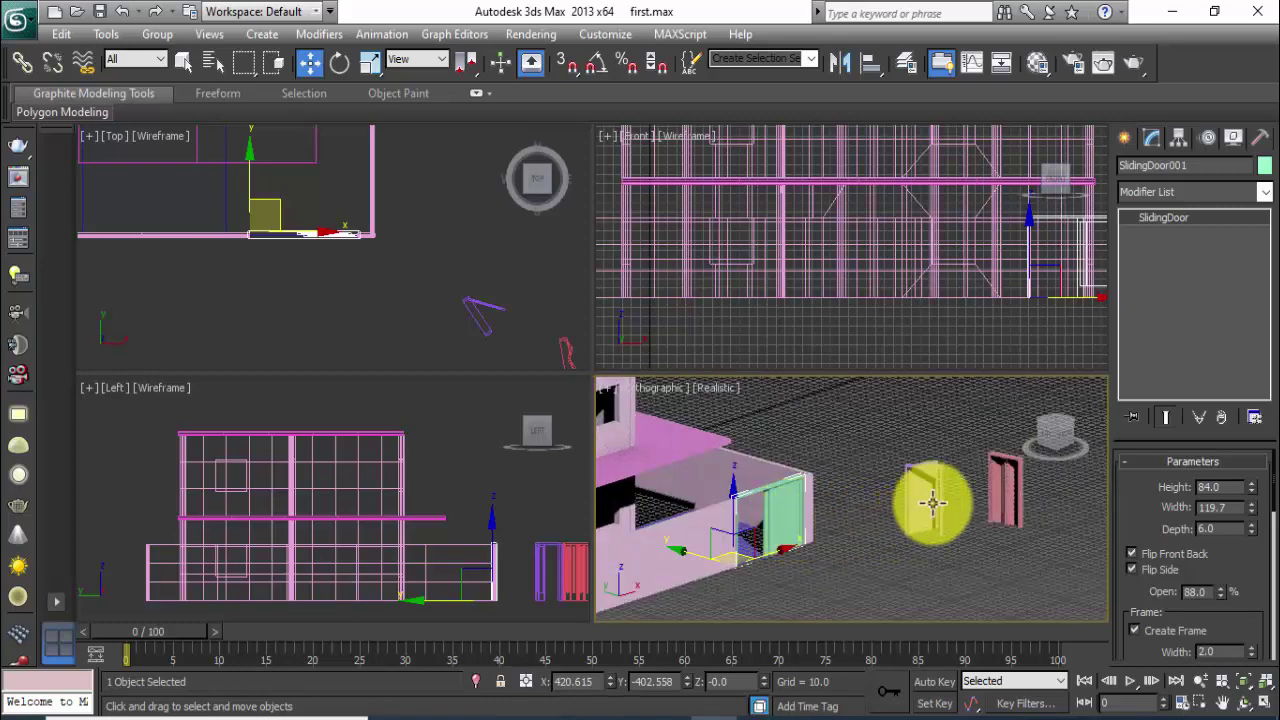
In the maximized Top view, move PivotDoor001 toward the house wall.
middle_drag(448, 302, 450, 341)
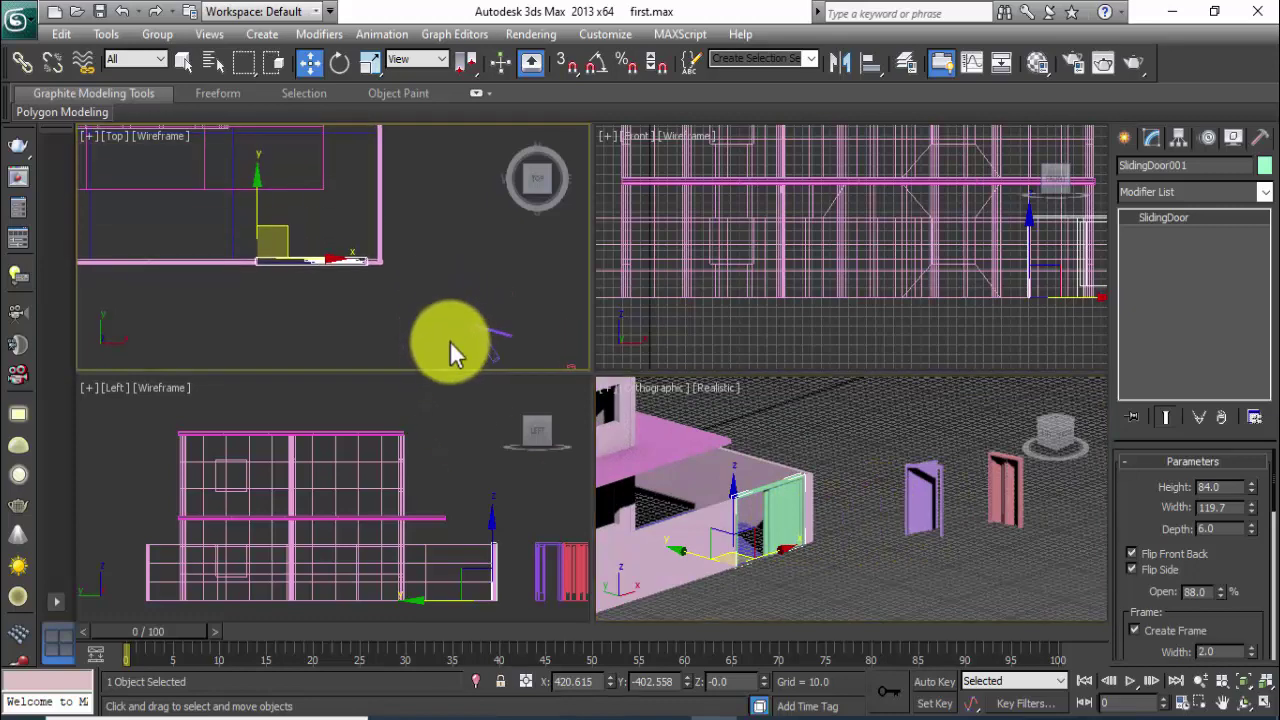
key(alt+w)
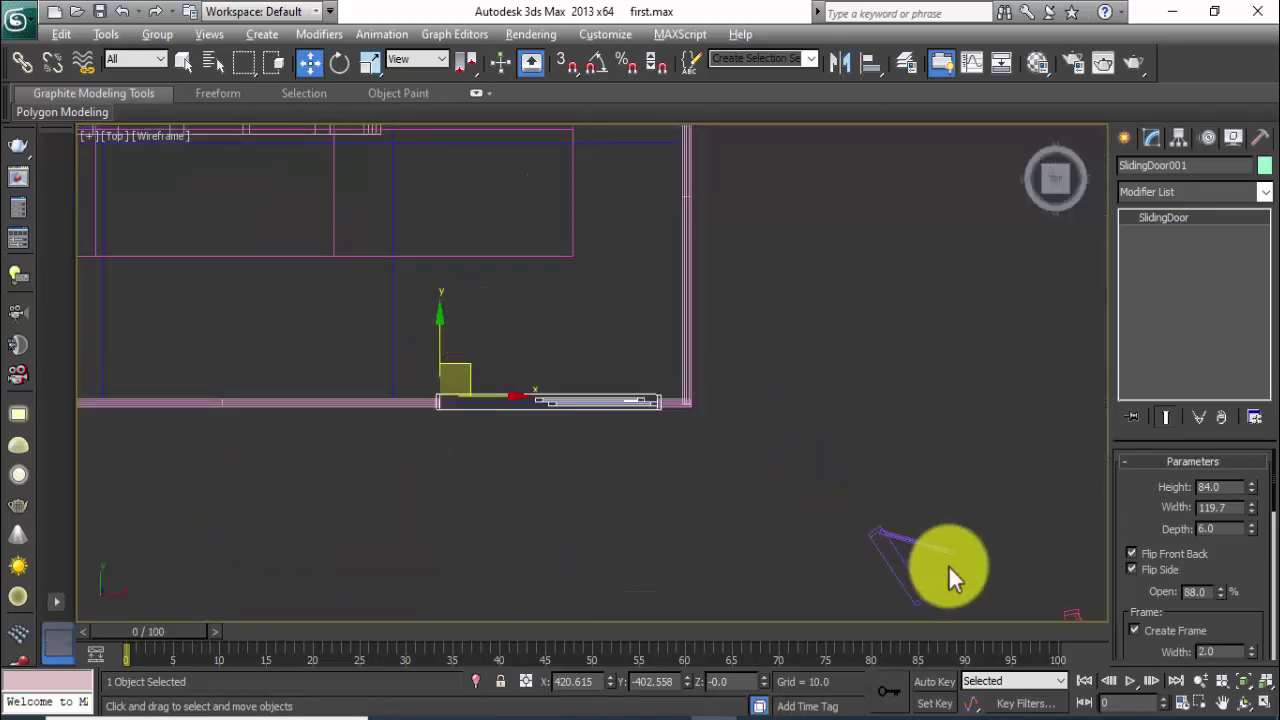
click(896, 568)
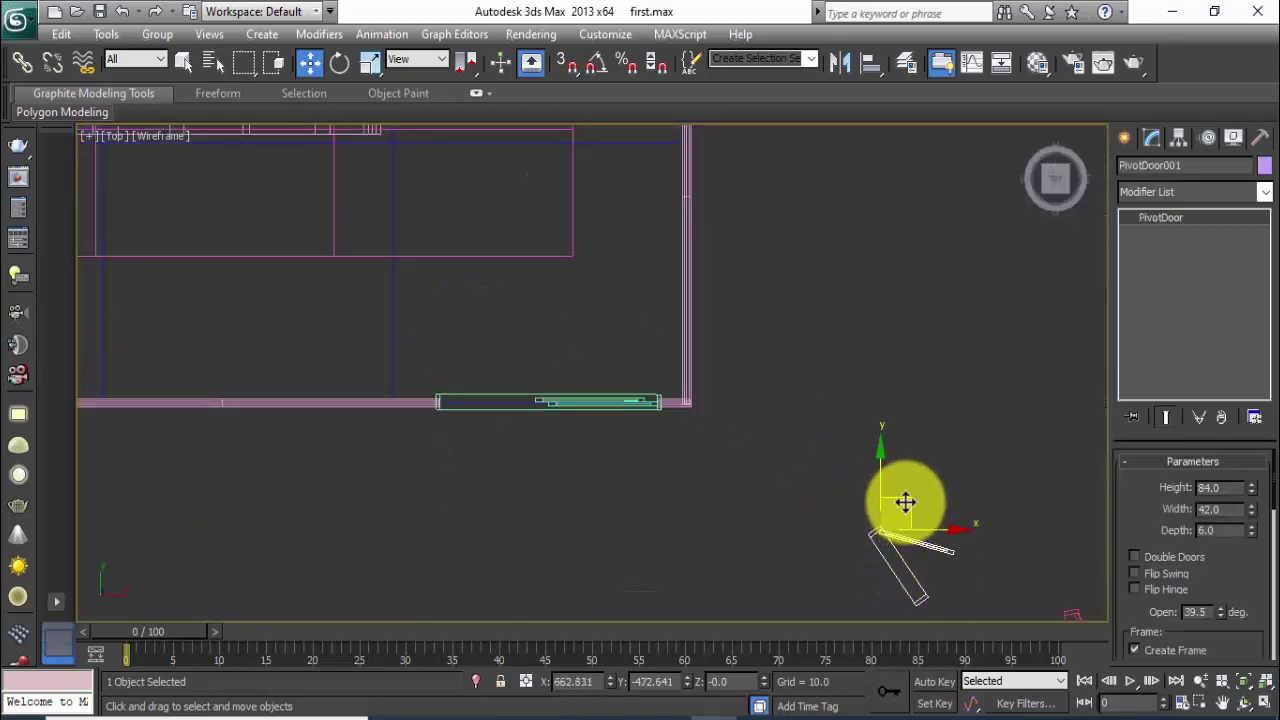
mouse_move(905, 502)
mouse_down()
mouse_move(540, 313)
mouse_move(543, 234)
mouse_up()
middle_drag(543, 234, 563, 429)
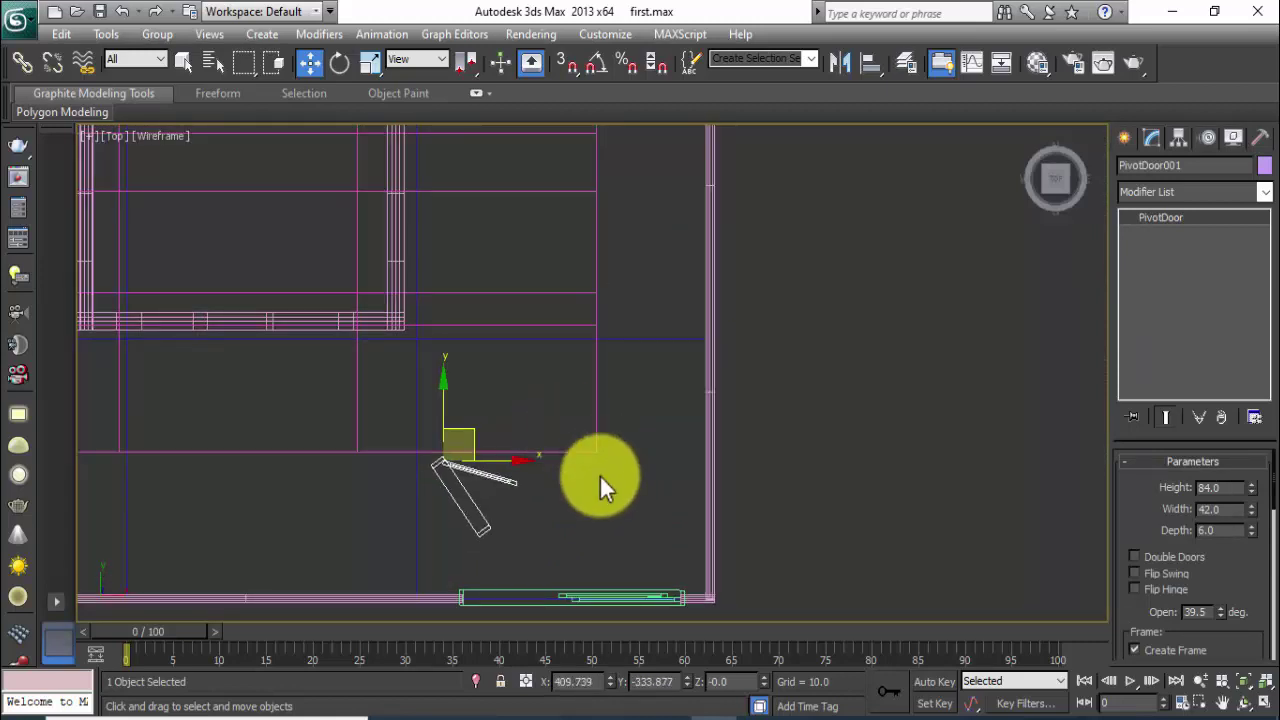
Rotate the pivot door to line up with the wall and slide it into the opening.
click(338, 62)
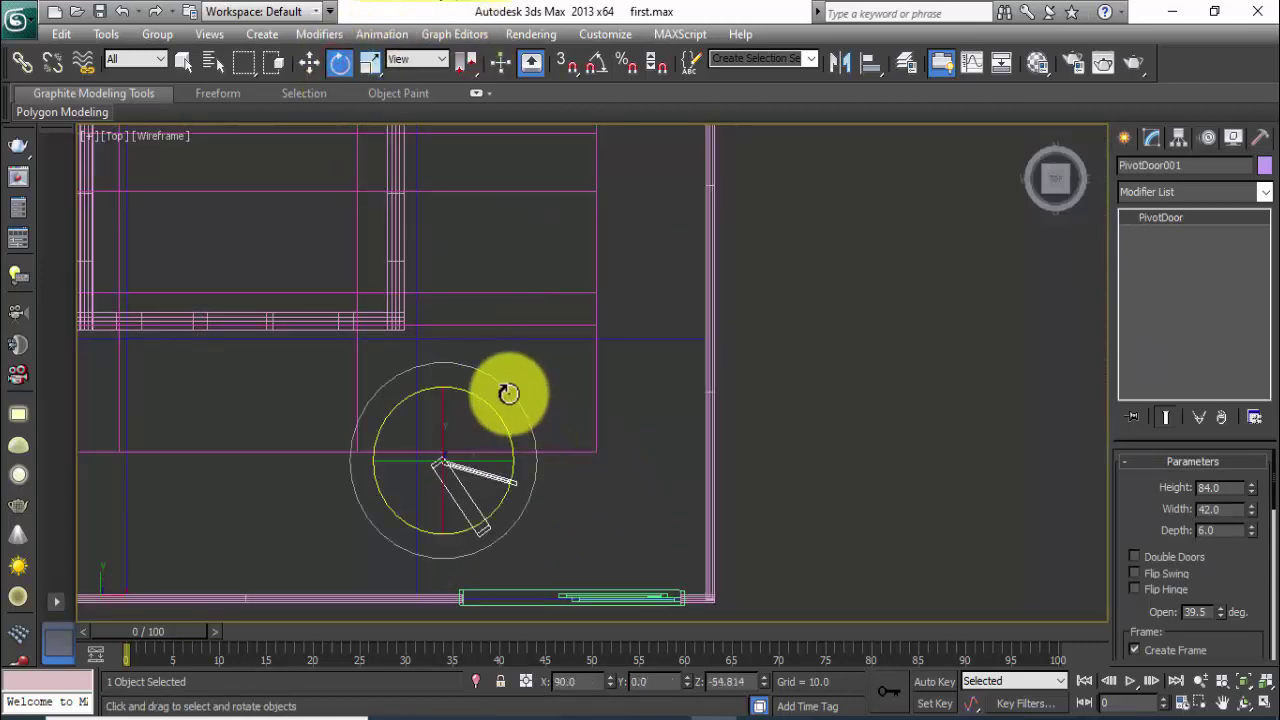
drag(508, 393, 429, 323)
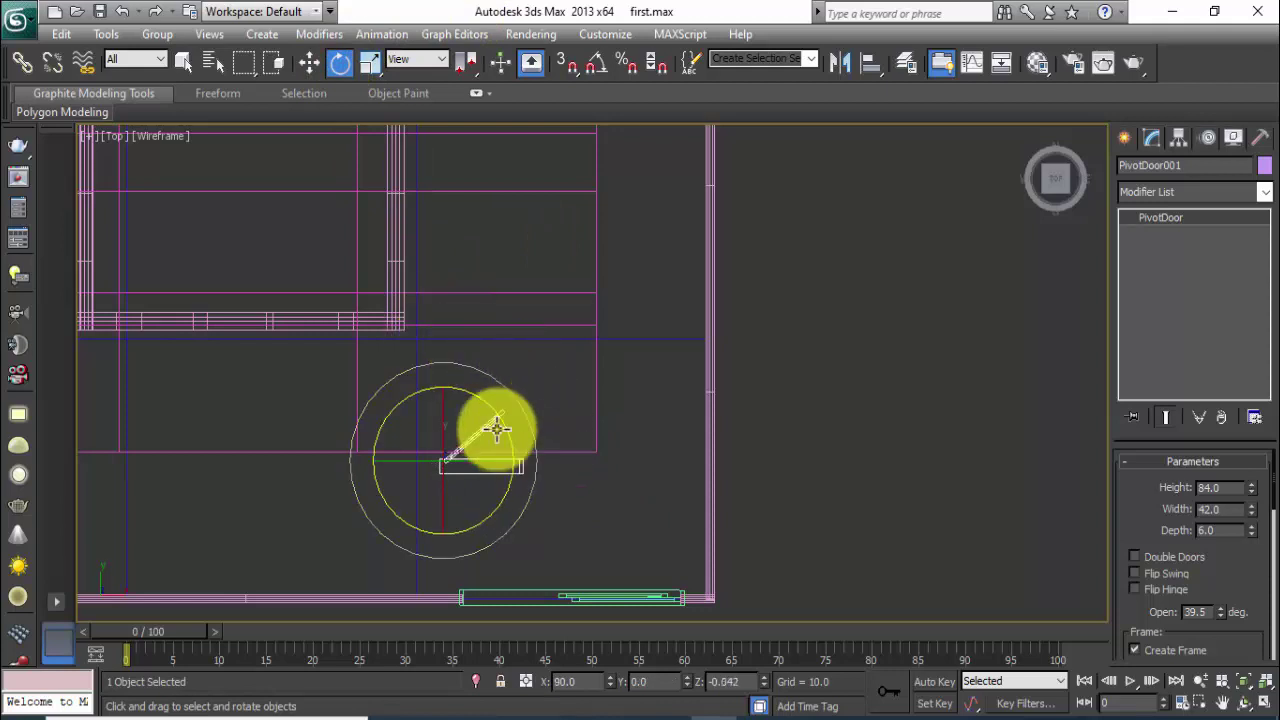
click(310, 63)
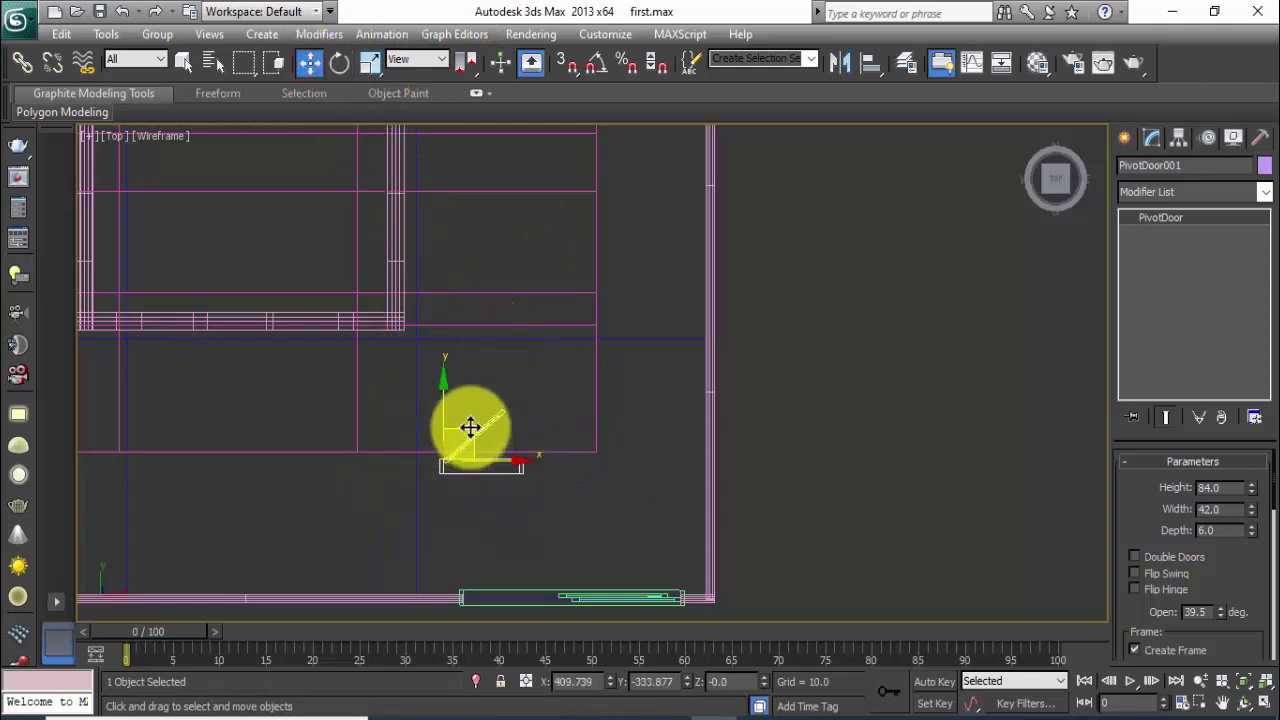
drag(487, 425, 303, 278)
mouse_move(303, 278)
middle_down()
mouse_move(623, 323)
mouse_move(429, 320)
mouse_move(826, 408)
middle_up()
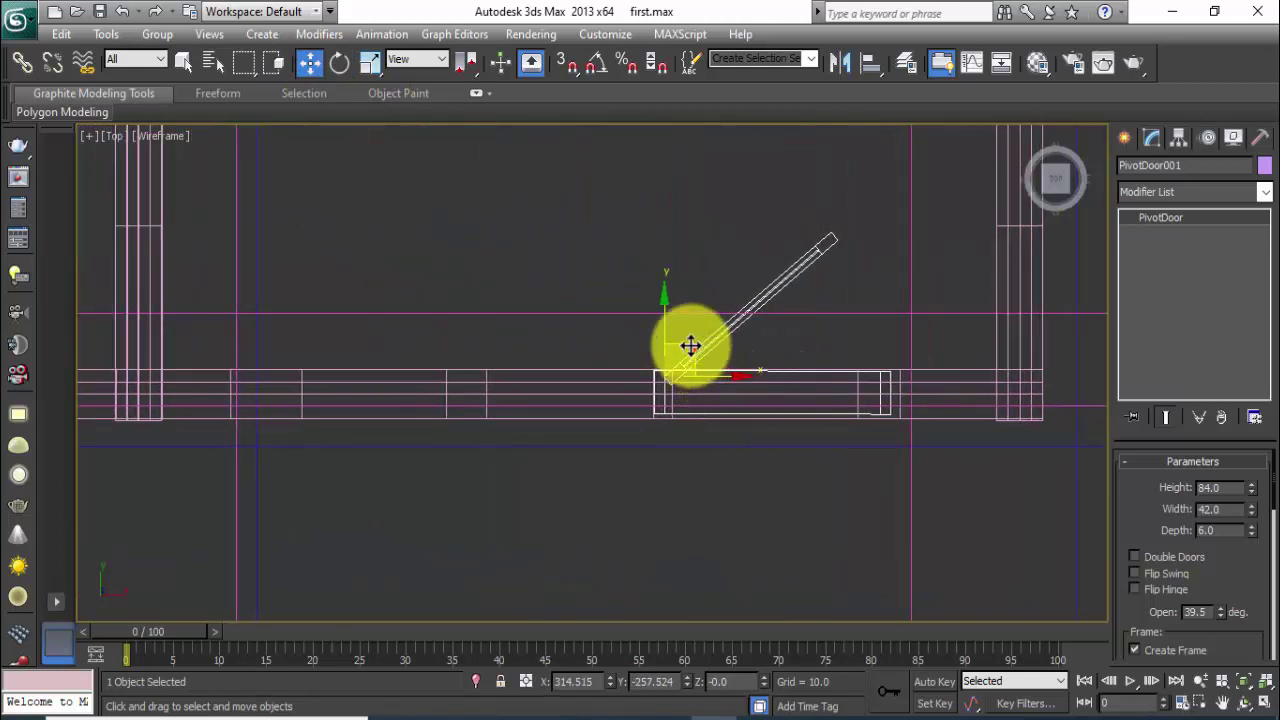
mouse_move(690, 346)
mouse_down()
mouse_move(246, 343)
mouse_move(280, 343)
mouse_move(259, 348)
mouse_up()
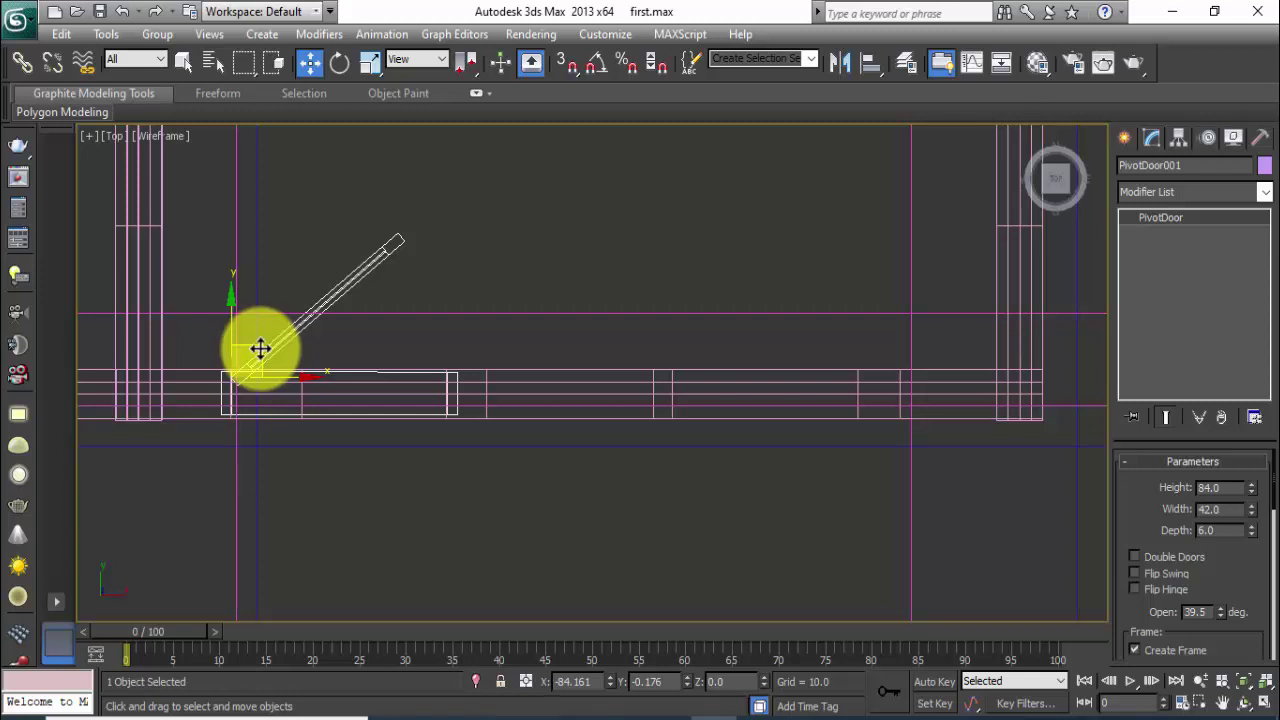
middle_drag(444, 355, 743, 363)
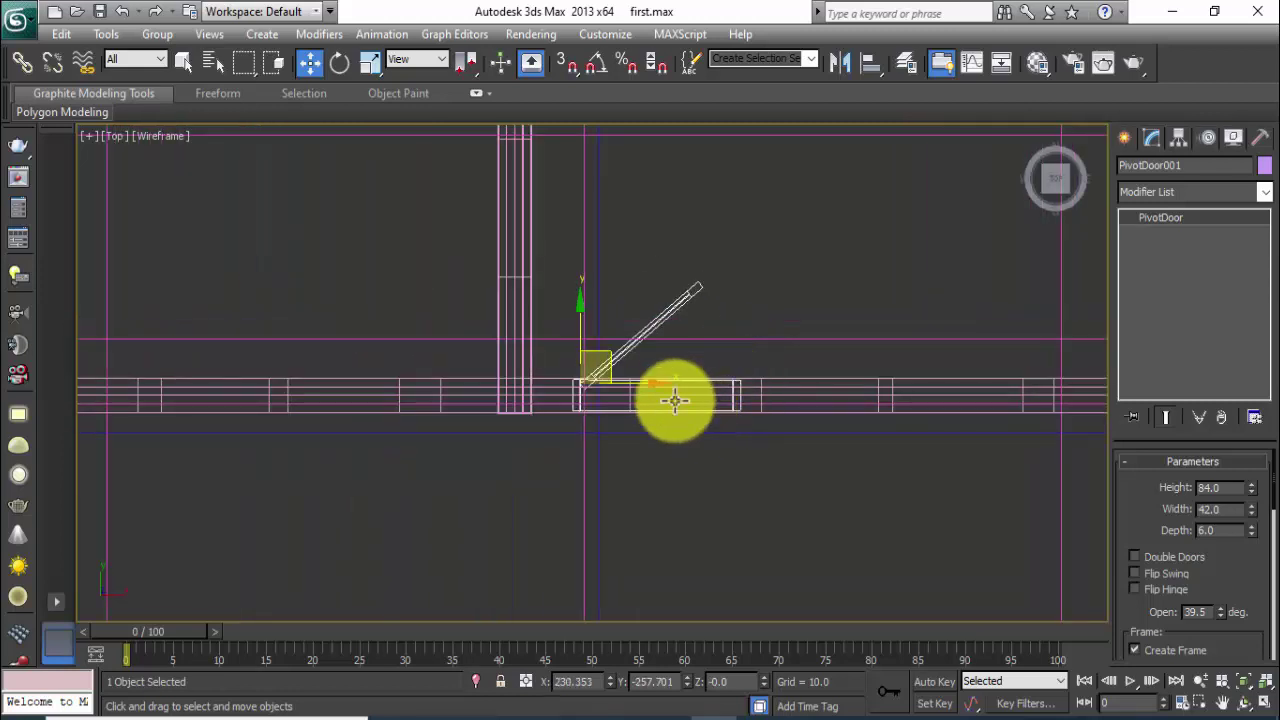
Clone the pivot door to its left and select both doors.
mouse_move(655, 381)
shift+mouse_down()
mouse_move(332, 379)
mouse_move(350, 379)
shift+mouse_up()
click(632, 450)
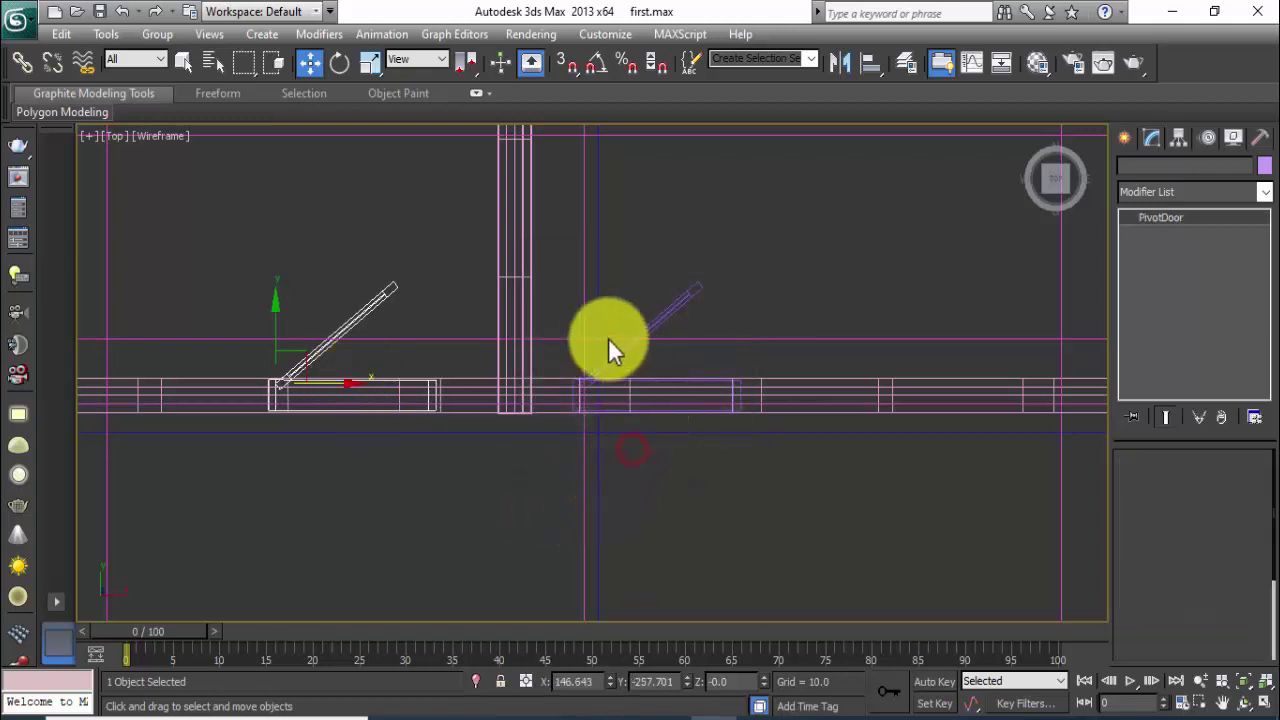
click(658, 321)
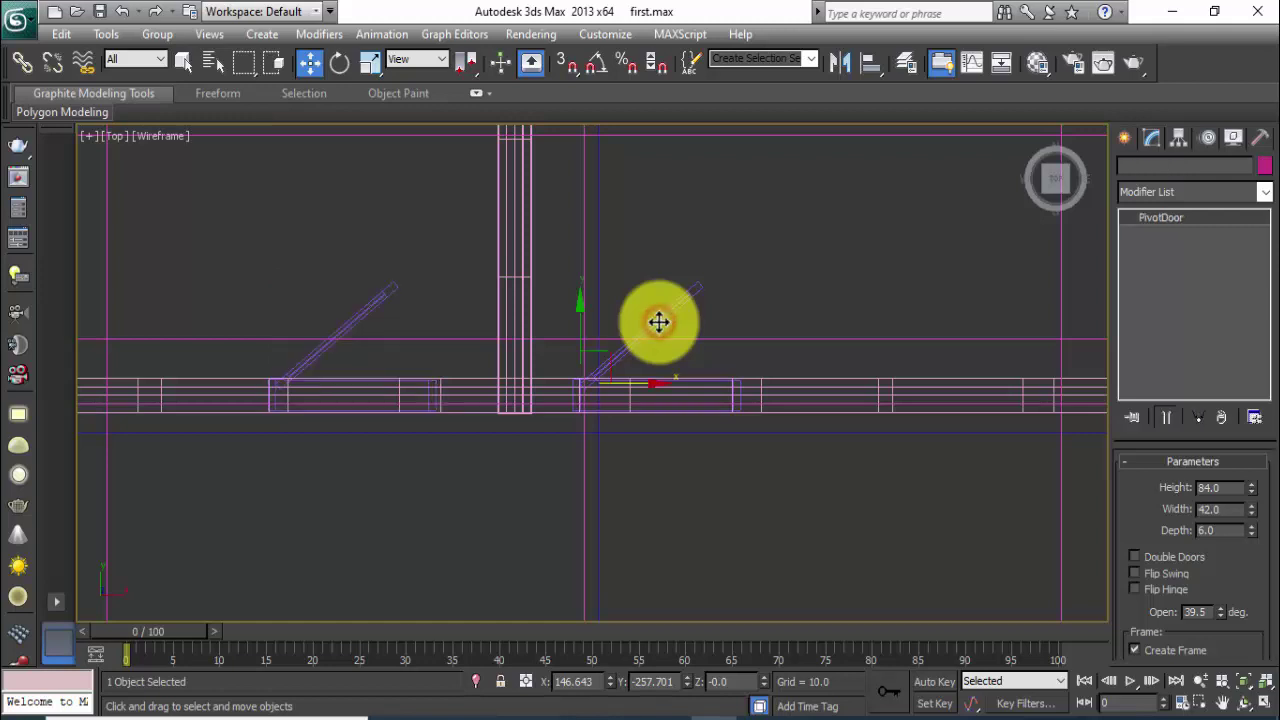
ctrl+click(360, 312)
Copy the pair of doors up into the top wall, then deselect.
scroll(529, 317, down, 4)
mouse_move(531, 440)
middle_down()
mouse_move(531, 471)
mouse_move(500, 514)
middle_up()
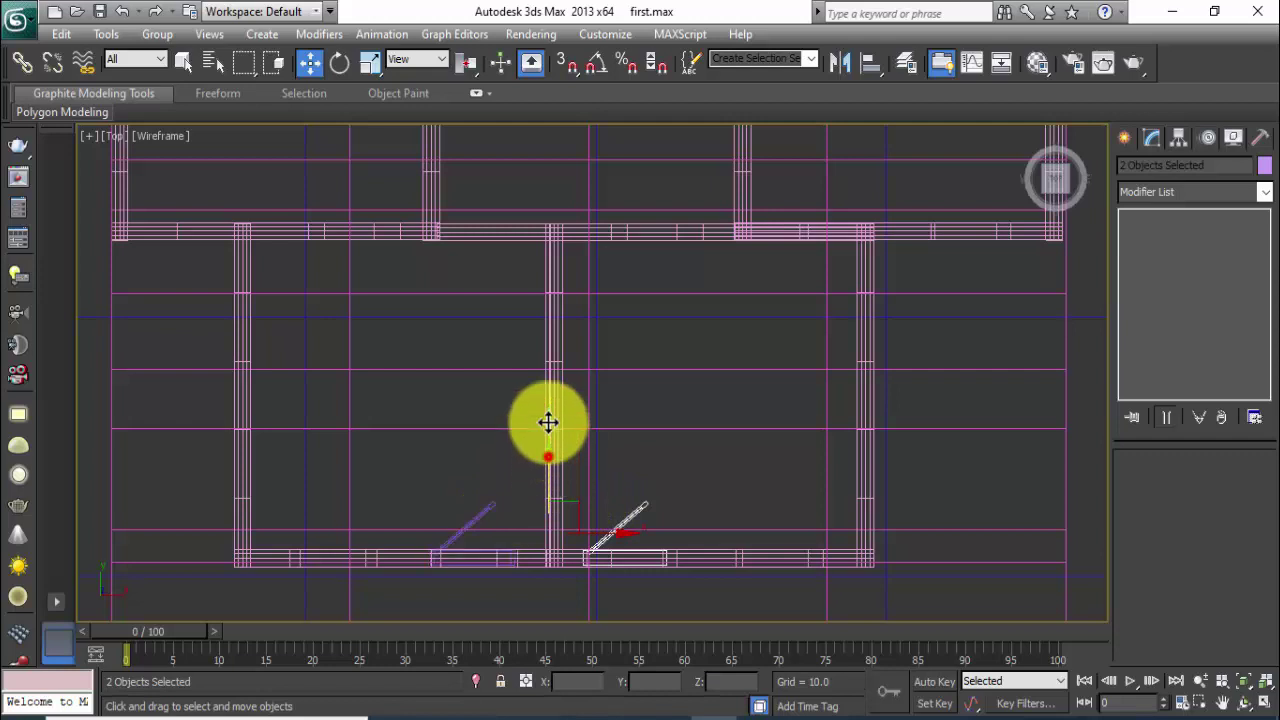
drag(548, 422, 542, 133)
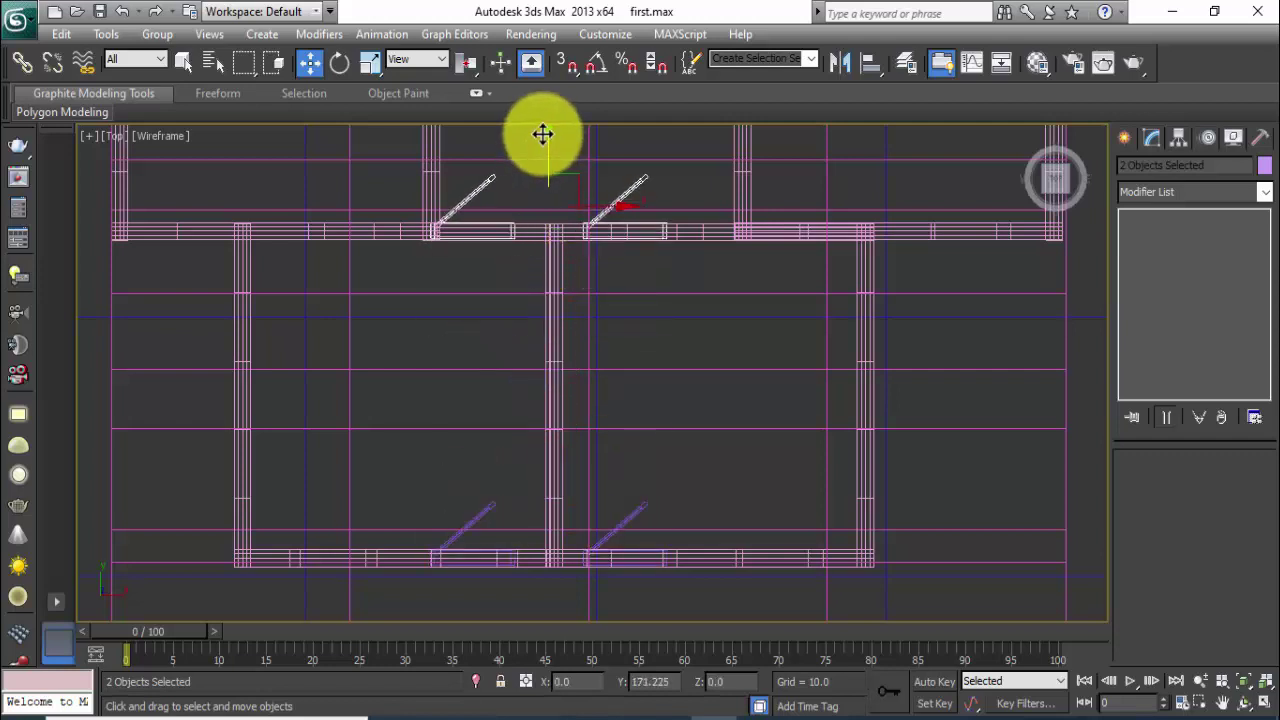
click(644, 459)
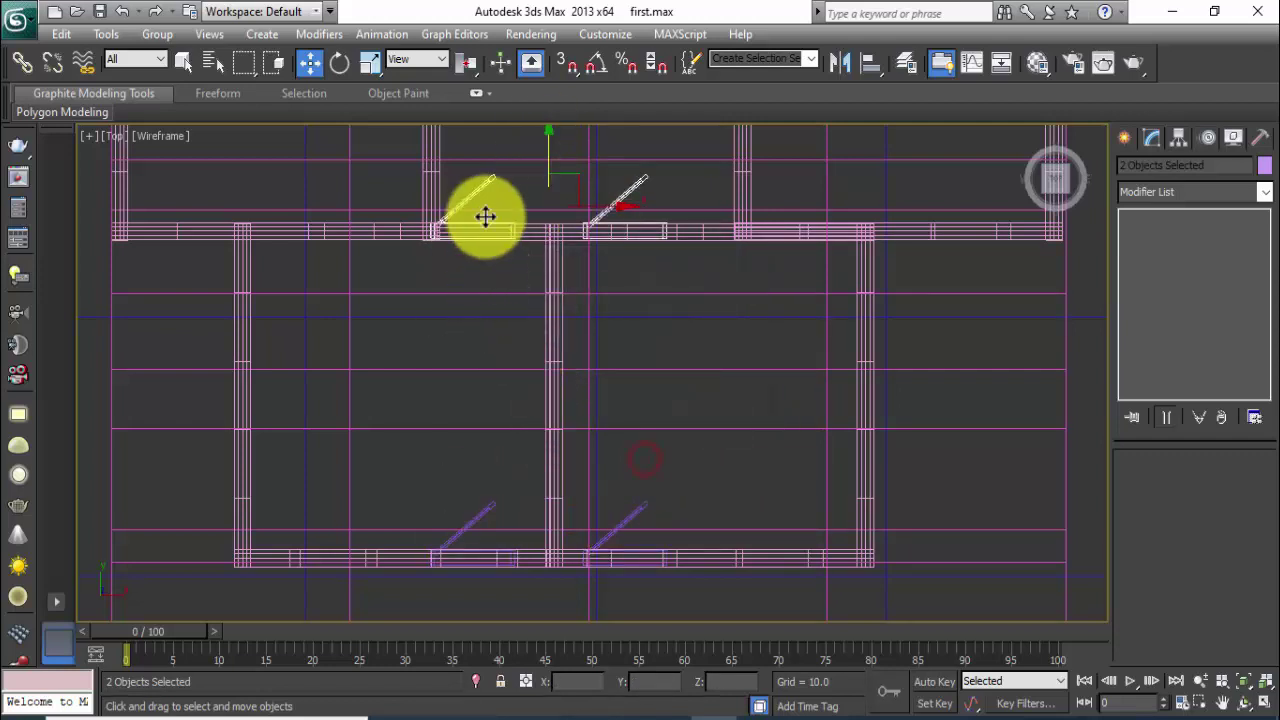
middle_drag(485, 217, 490, 378)
click(494, 260)
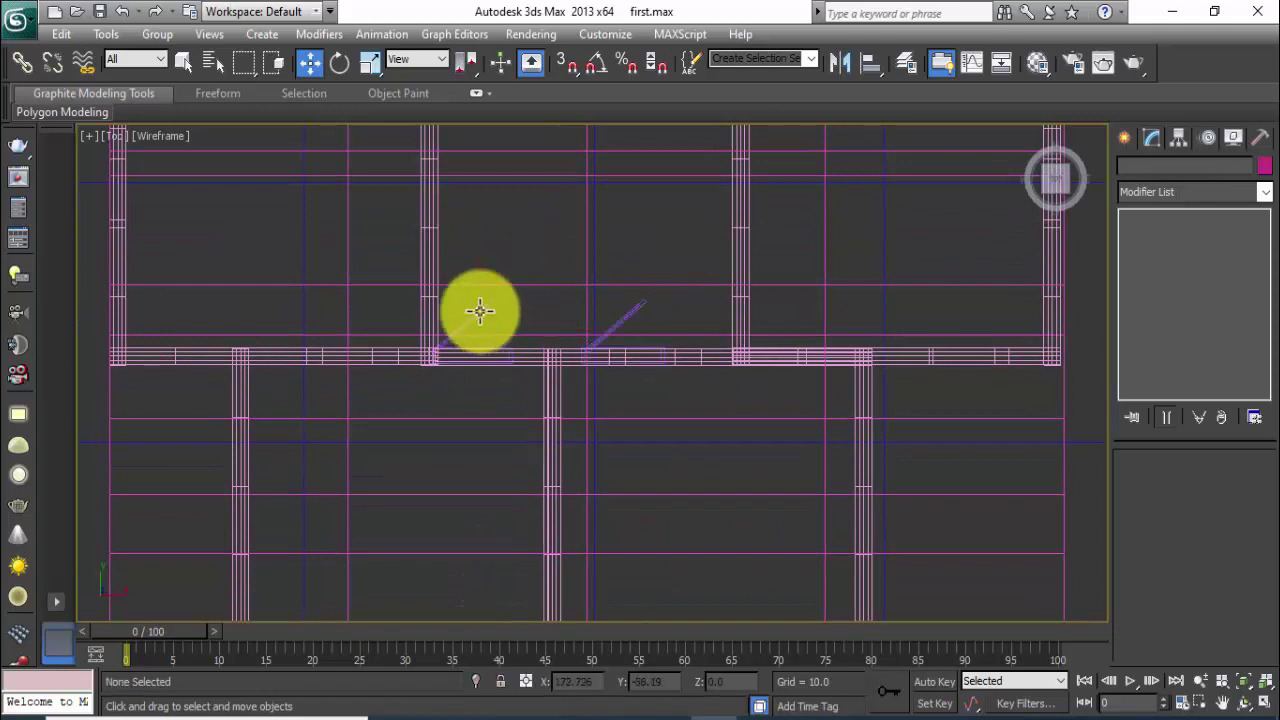
Adjust the top-wall doors in their openings and clone one as PivotDoor005.
click(500, 352)
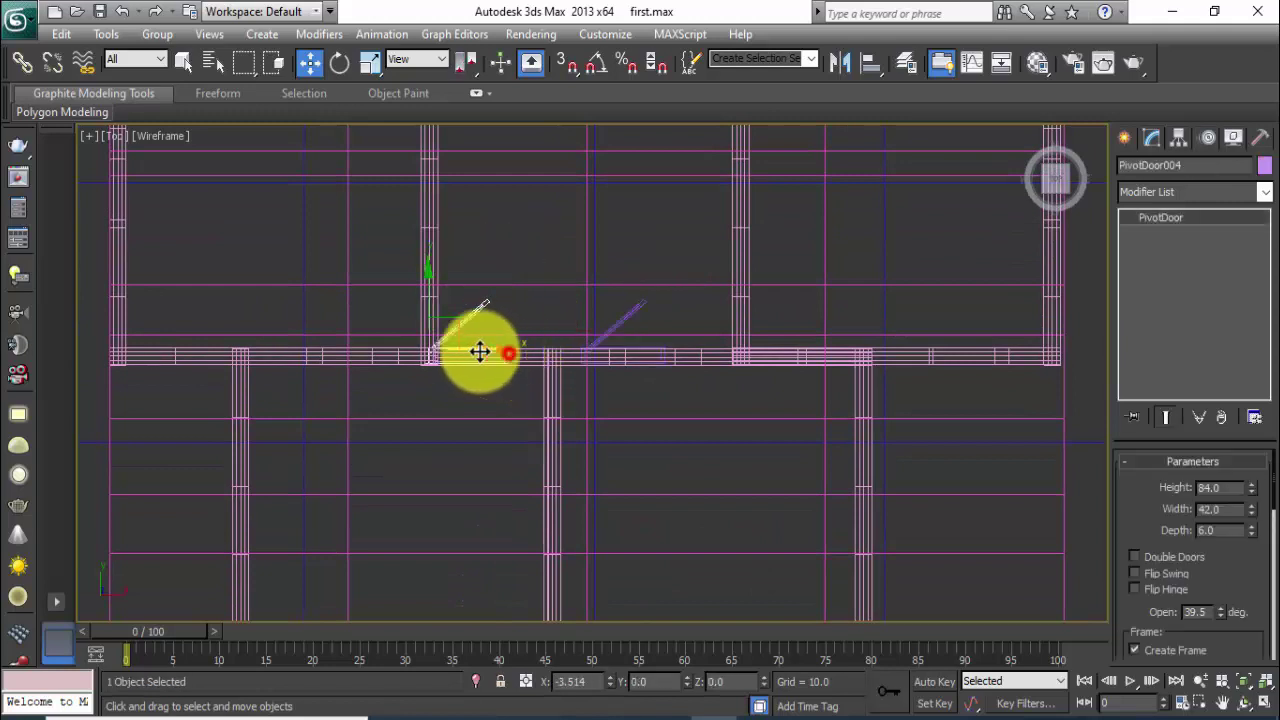
drag(480, 351, 389, 350)
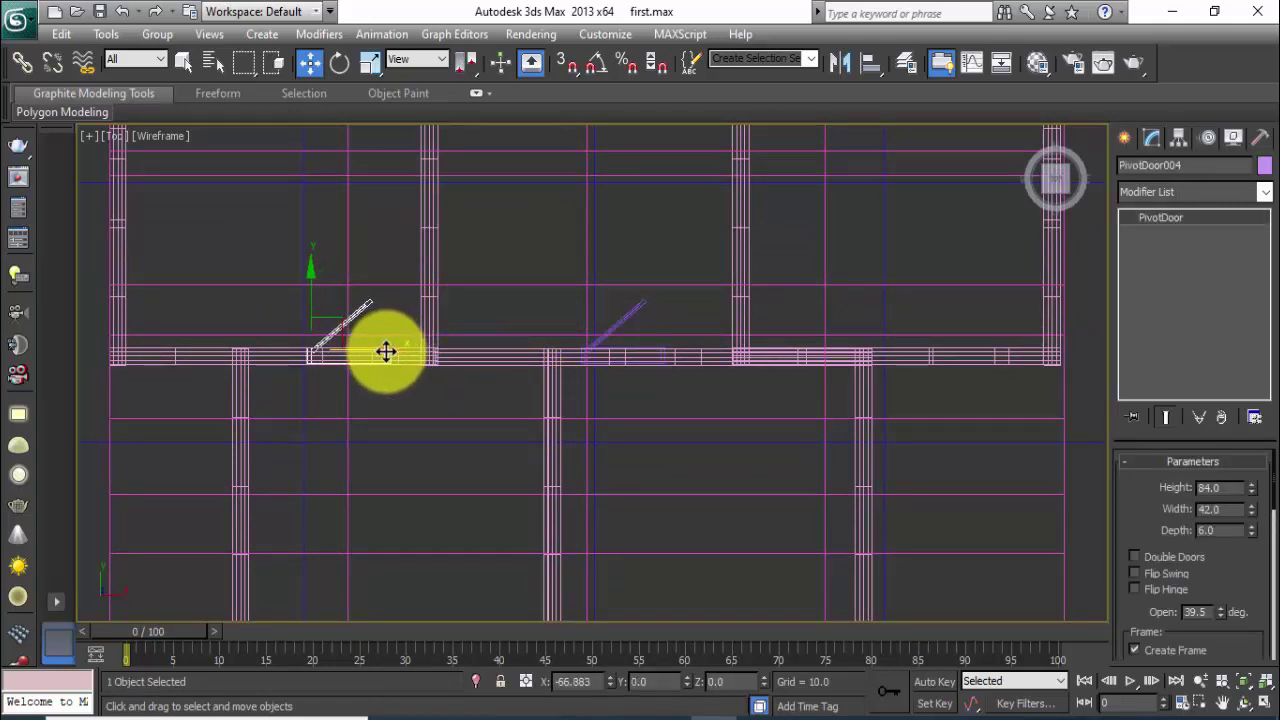
click(632, 318)
scroll(590, 385, up, 3)
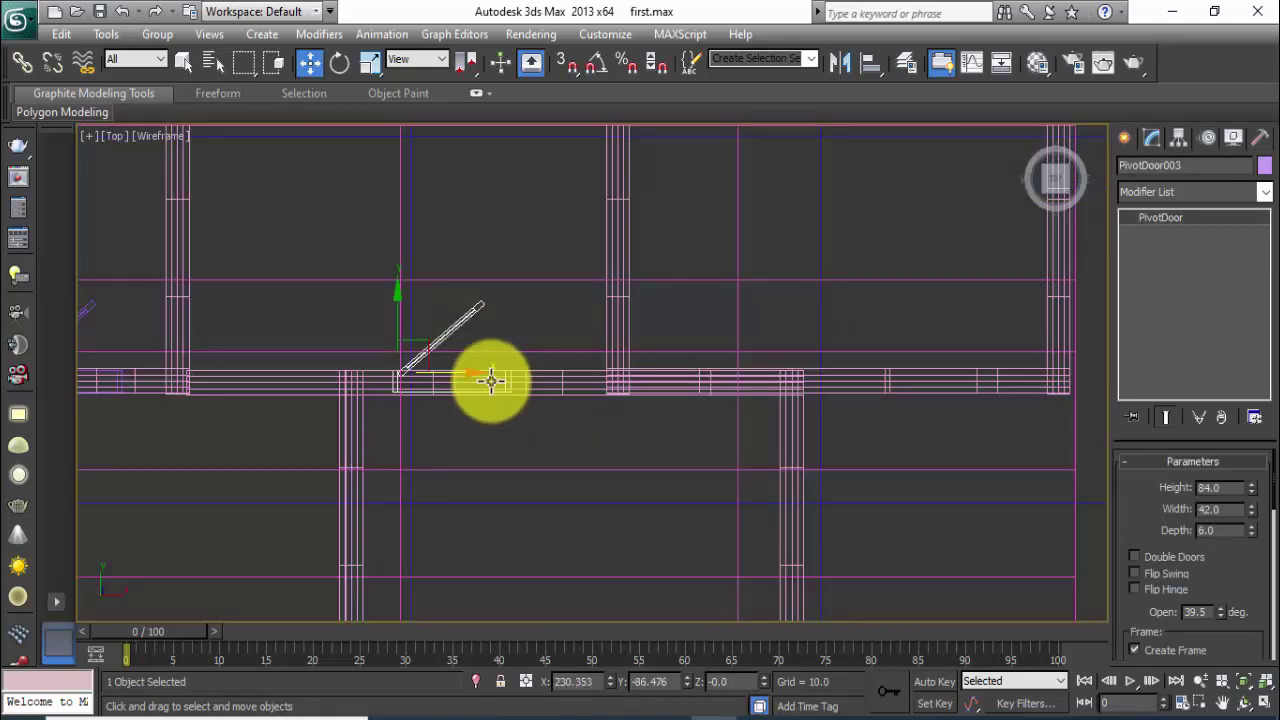
drag(467, 372, 515, 373)
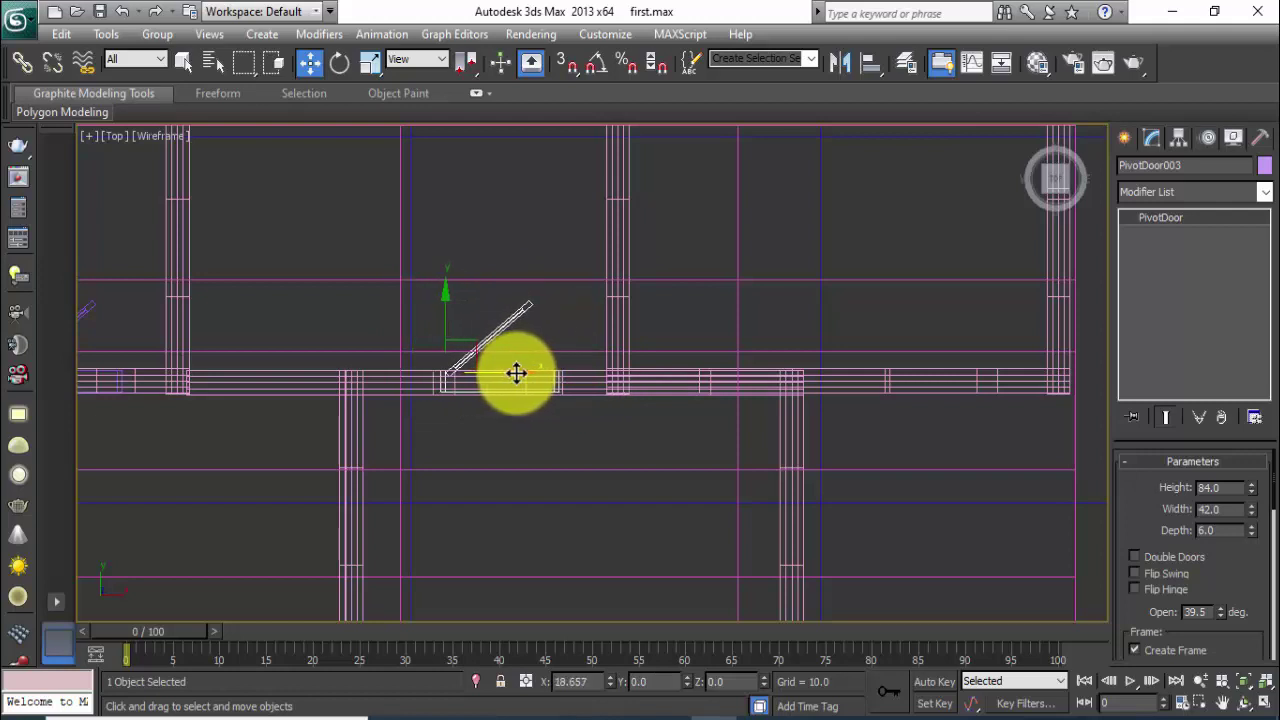
drag(516, 373, 950, 373)
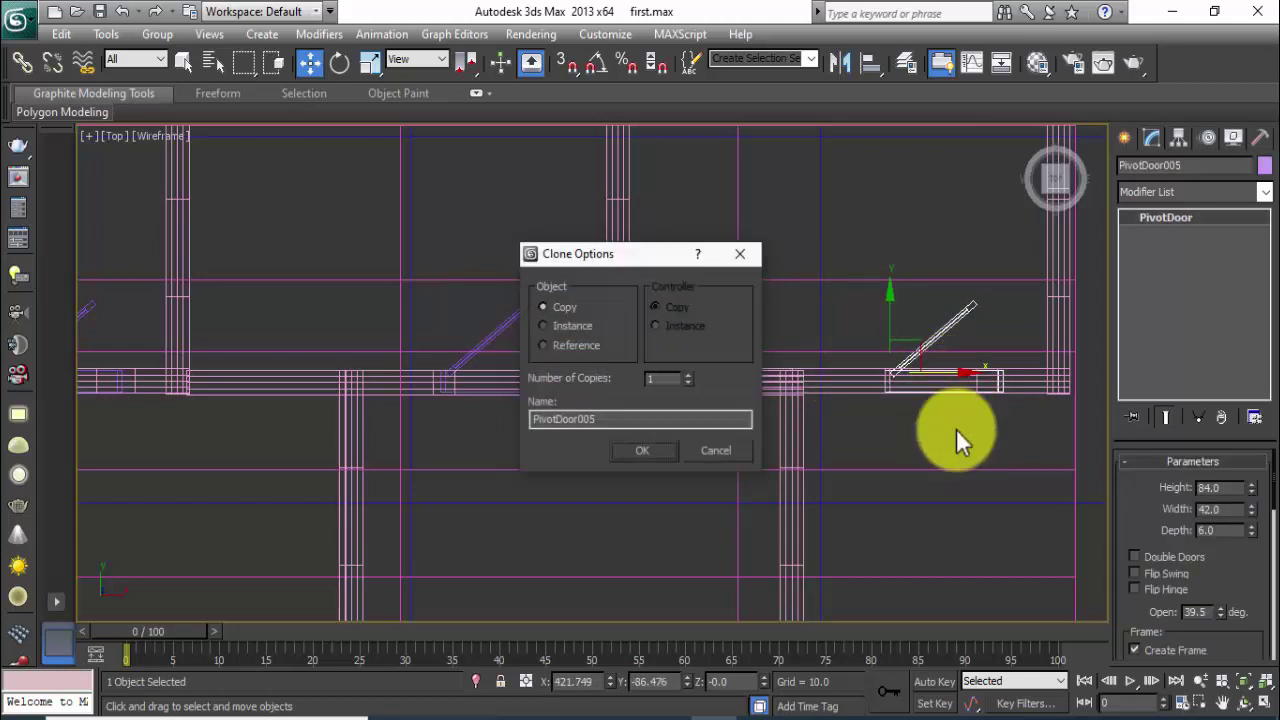
click(625, 440)
middle_drag(707, 451, 737, 394)
Turn on Double Doors for PivotDoor001 in the house's front wall.
key(alt+w)
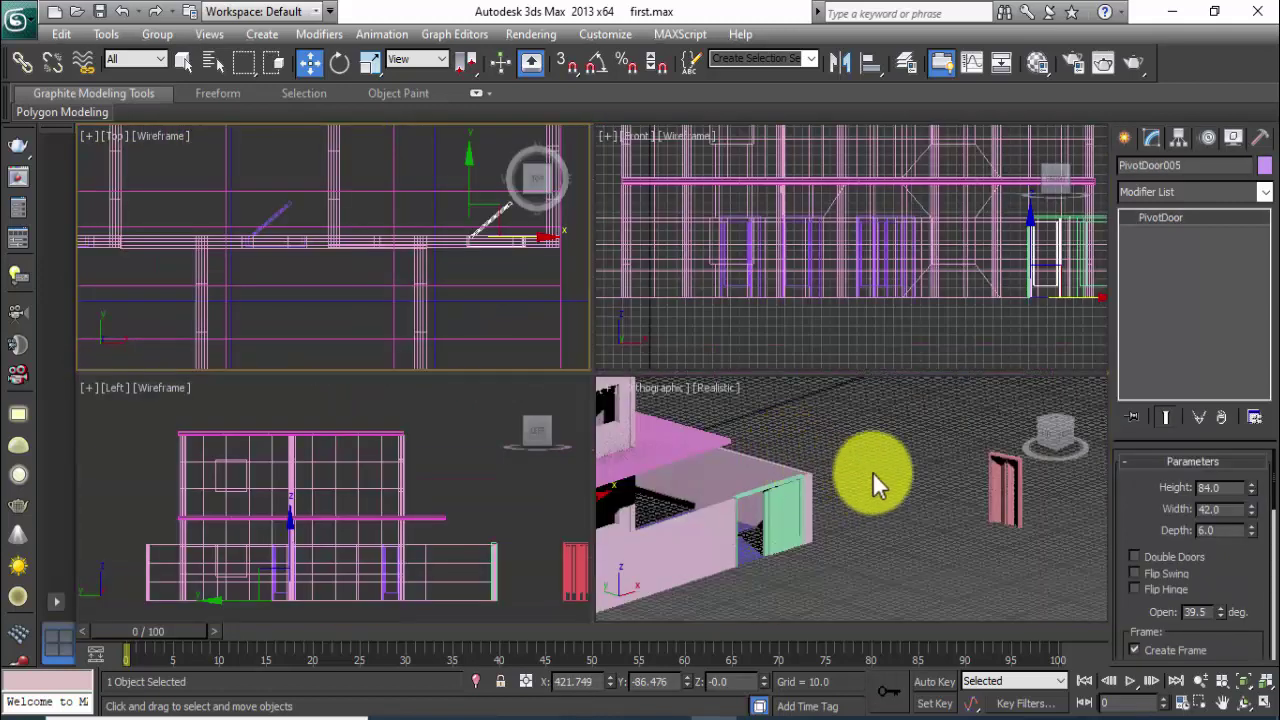
mouse_move(838, 478)
alt+middle_down()
mouse_move(972, 475)
mouse_move(843, 500)
mouse_move(766, 480)
mouse_move(935, 478)
mouse_move(900, 449)
mouse_move(974, 449)
mouse_move(989, 460)
mouse_move(978, 484)
alt+middle_up()
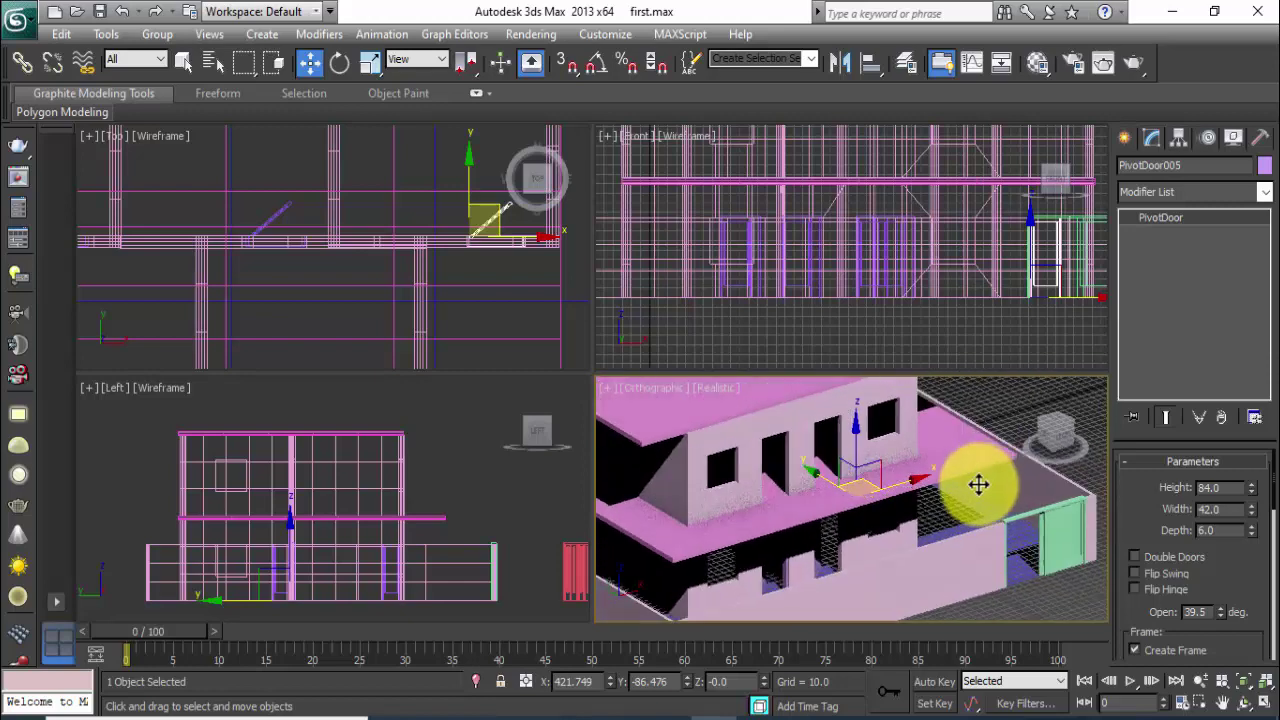
scroll(860, 494, up, 2)
scroll(894, 423, up, 2)
scroll(806, 523, up, 2)
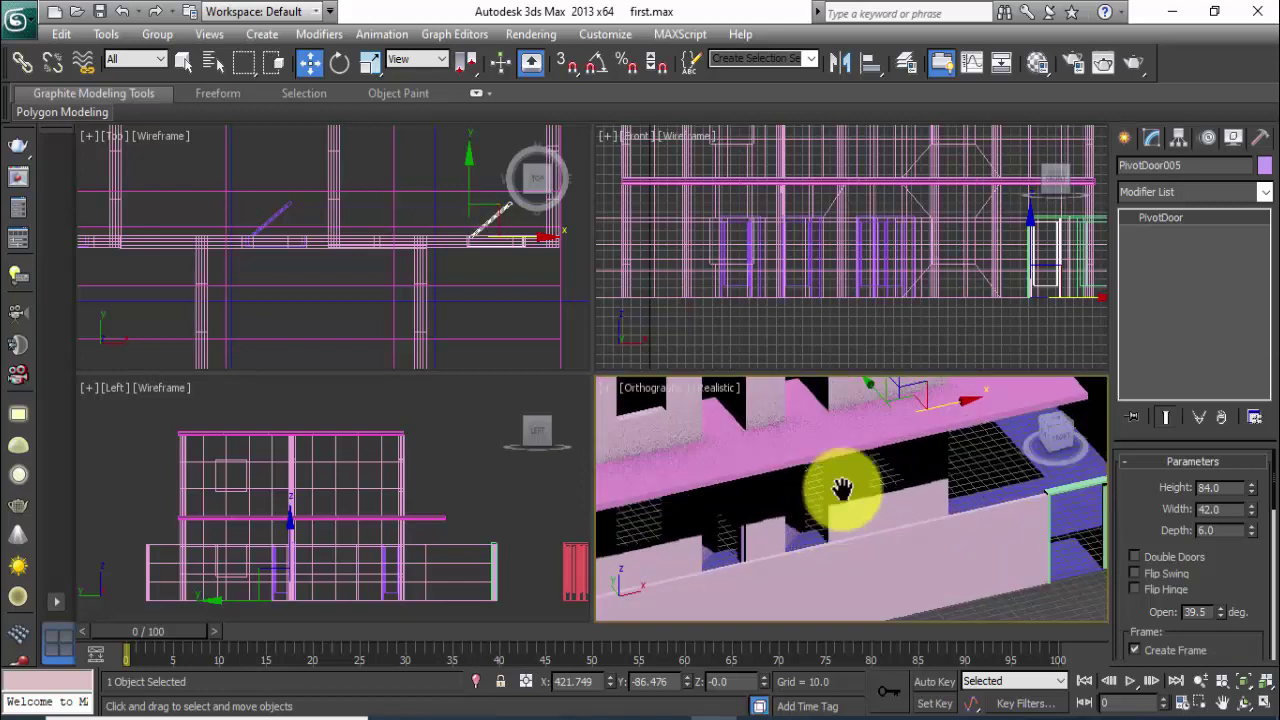
scroll(841, 488, up, 2)
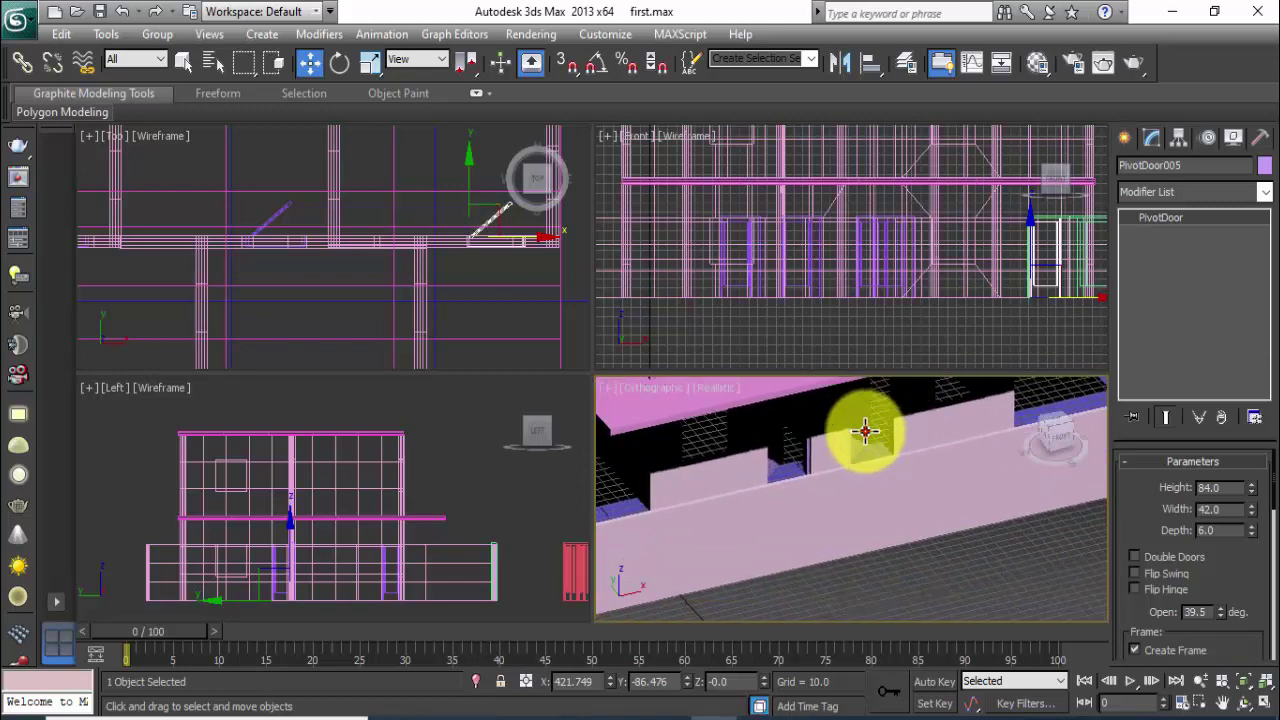
click(865, 432)
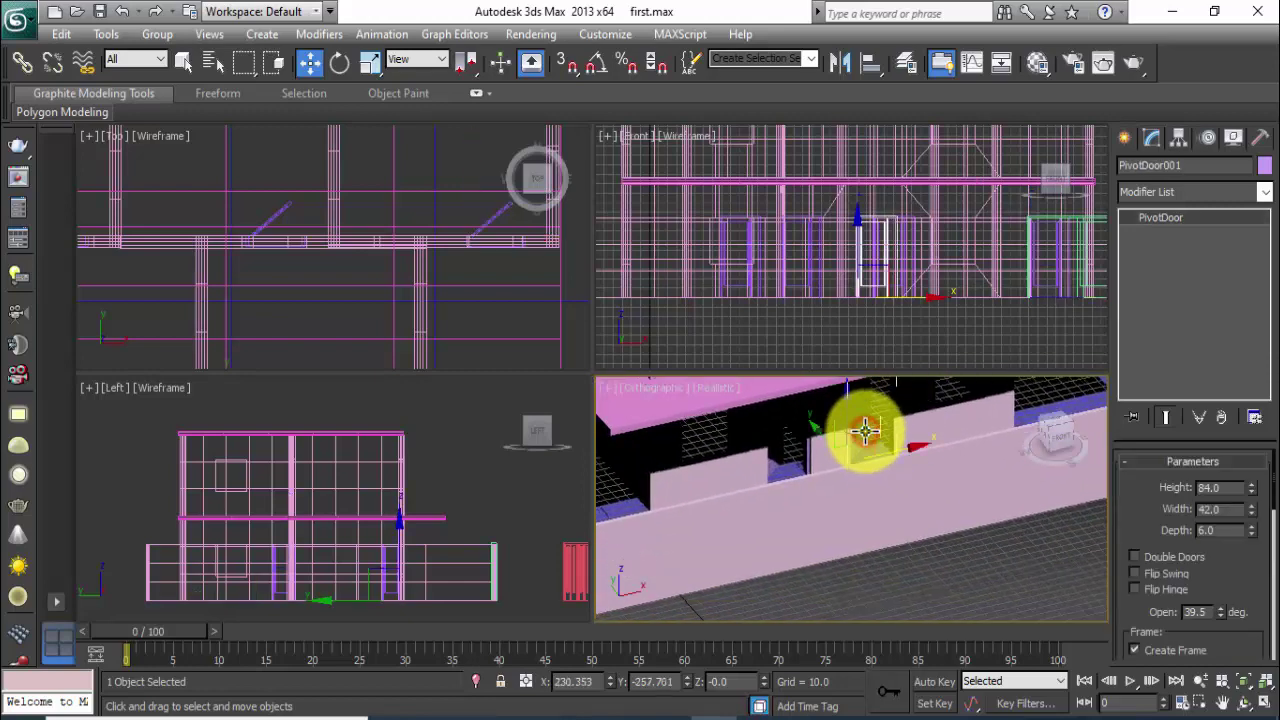
click(1134, 557)
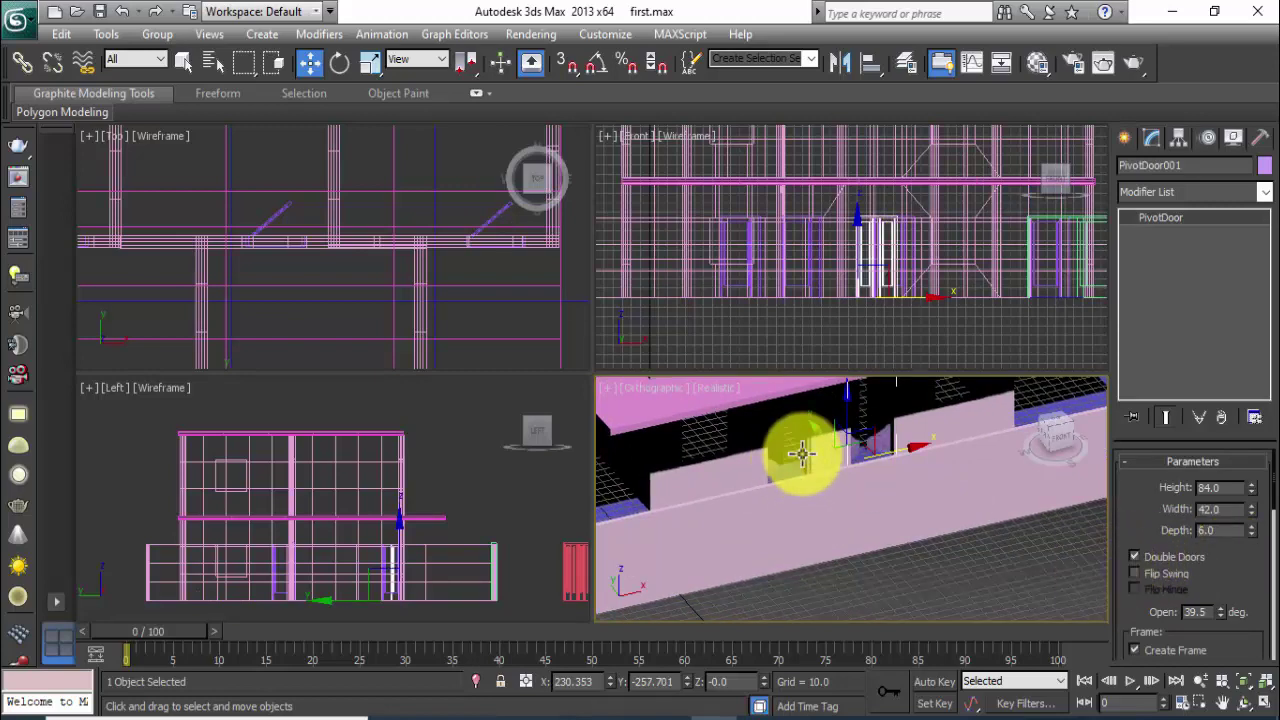
mouse_move(802, 455)
alt+middle_down()
mouse_move(823, 566)
mouse_move(849, 534)
alt+middle_up()
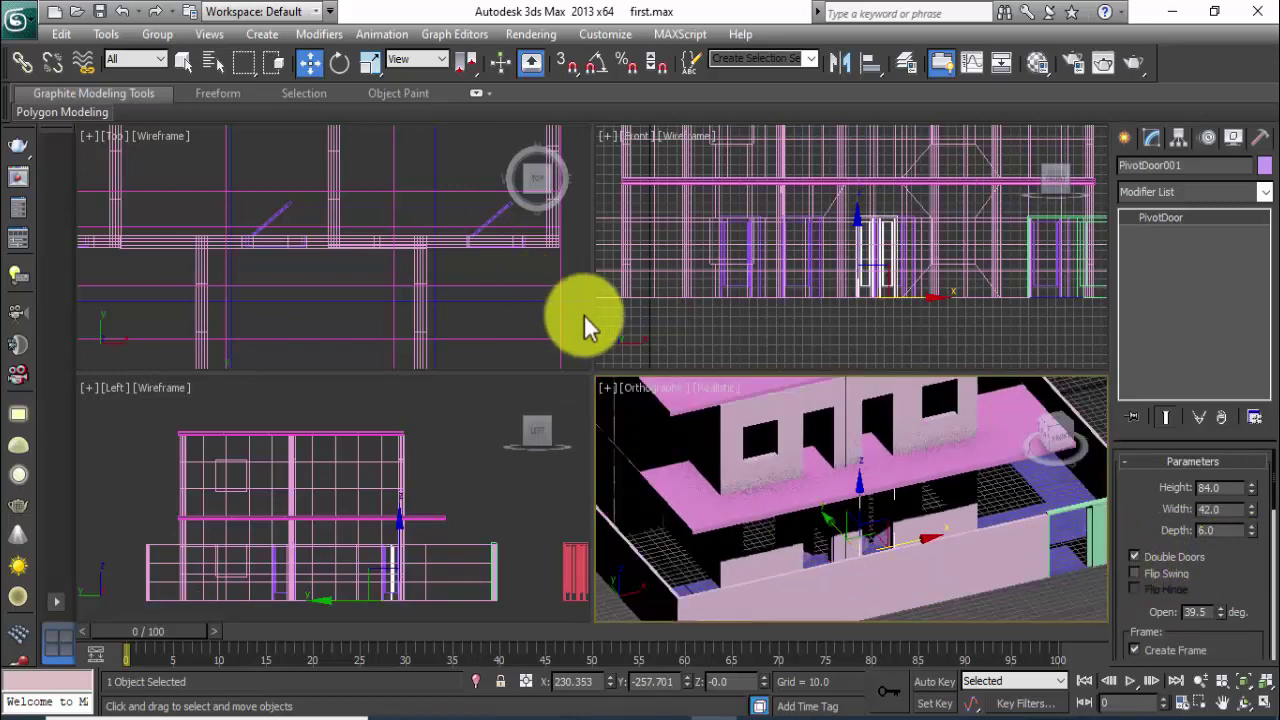
mouse_move(449, 263)
middle_down()
mouse_move(420, 316)
mouse_move(432, 300)
middle_up()
click(432, 278)
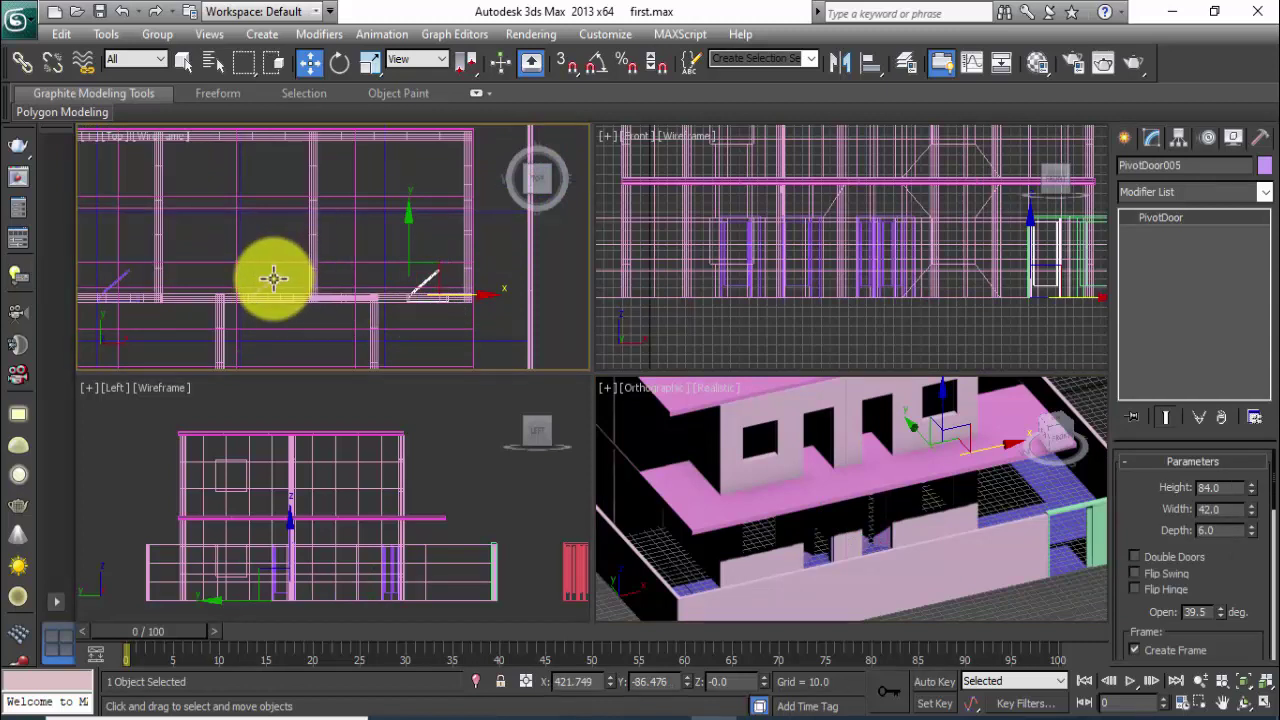
Select all five ground-floor doors together.
mouse_move(273, 278)
middle_down()
mouse_move(297, 180)
mouse_move(289, 194)
middle_up()
ctrl+click(287, 196)
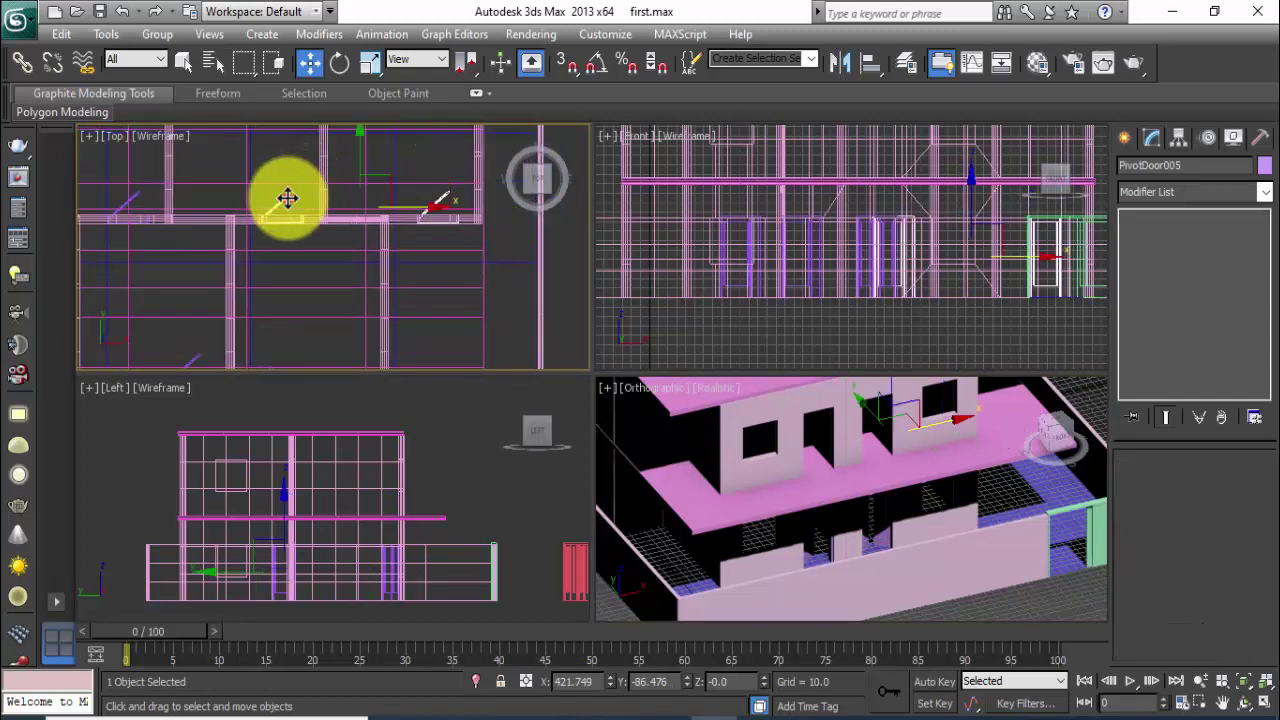
ctrl+click(135, 198)
mouse_move(249, 271)
middle_down()
mouse_move(277, 180)
mouse_move(257, 249)
middle_up()
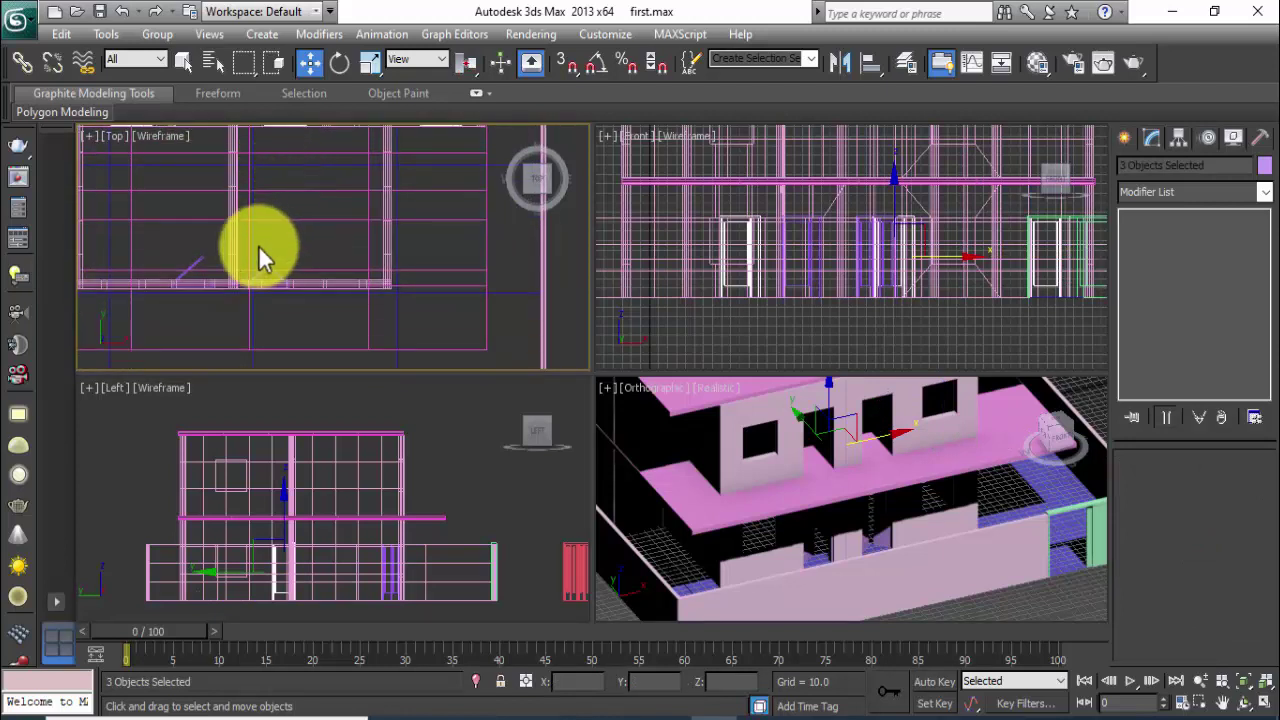
ctrl+click(197, 272)
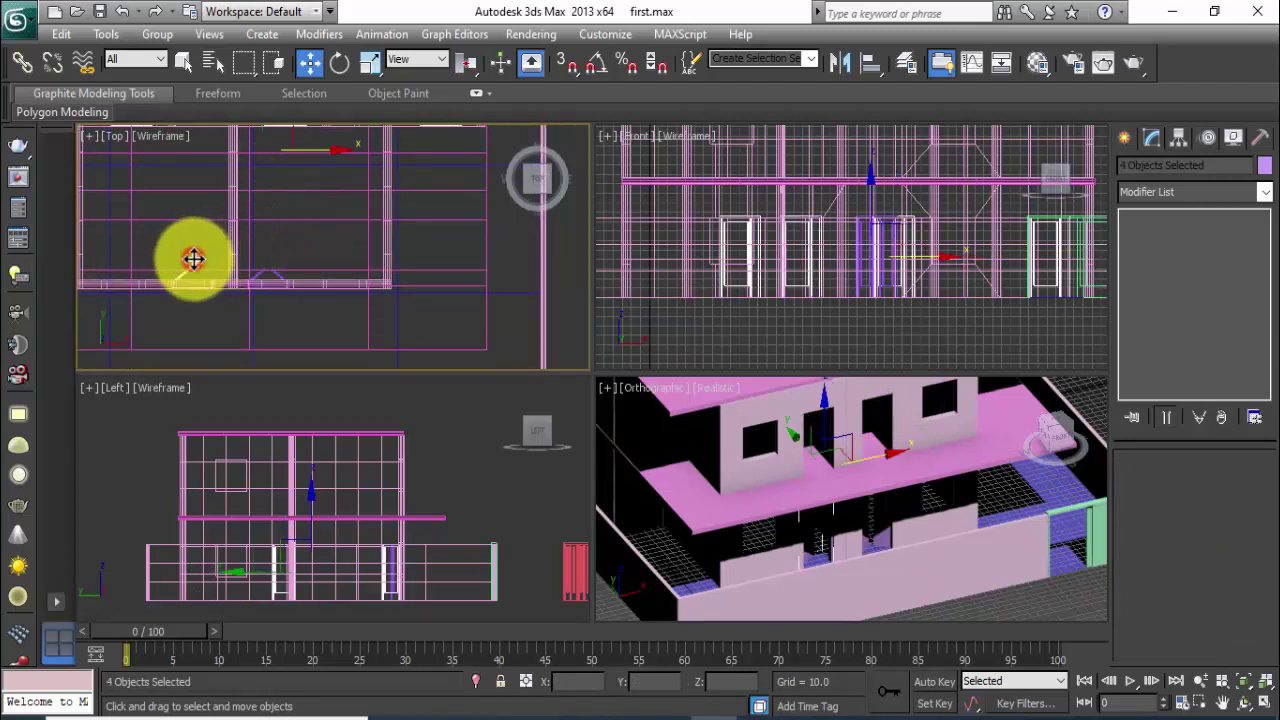
ctrl+click(277, 277)
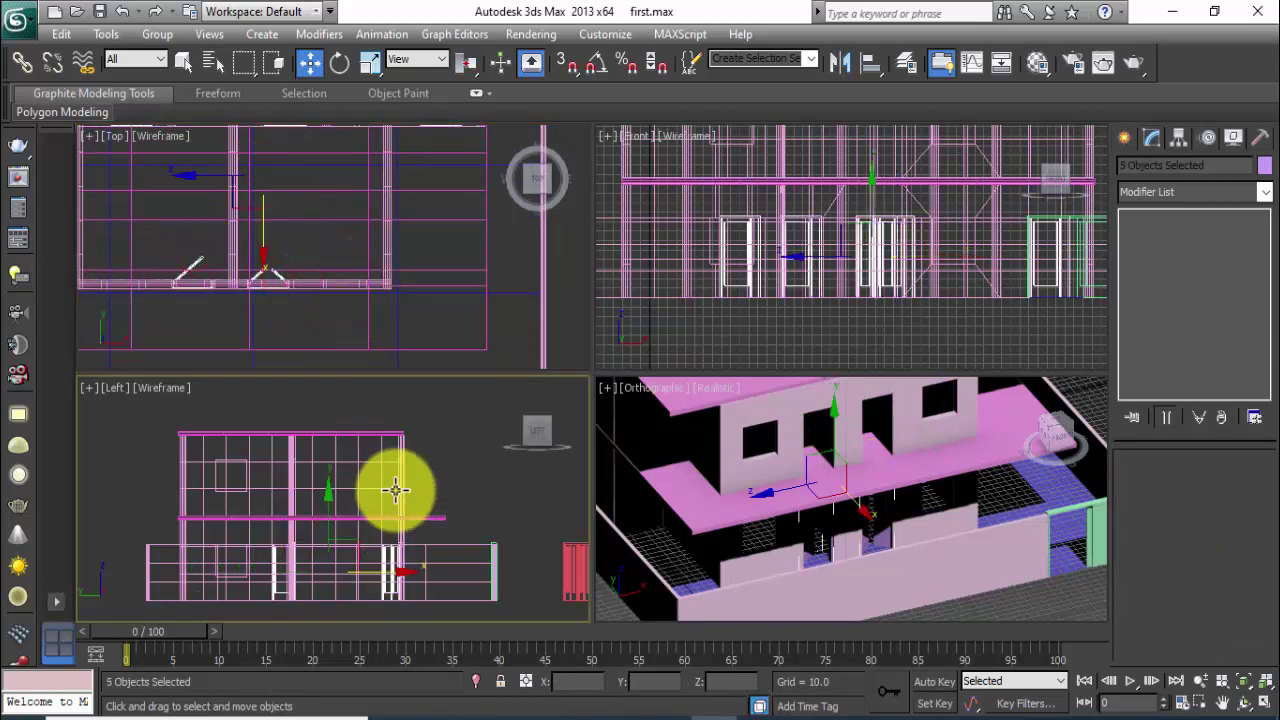
In the maximized Left view, clone the five doors up into the upper floor as copies.
scroll(393, 497, down, 2)
key(alt+w)
scroll(355, 463, up, 1)
middle_drag(355, 463, 449, 449)
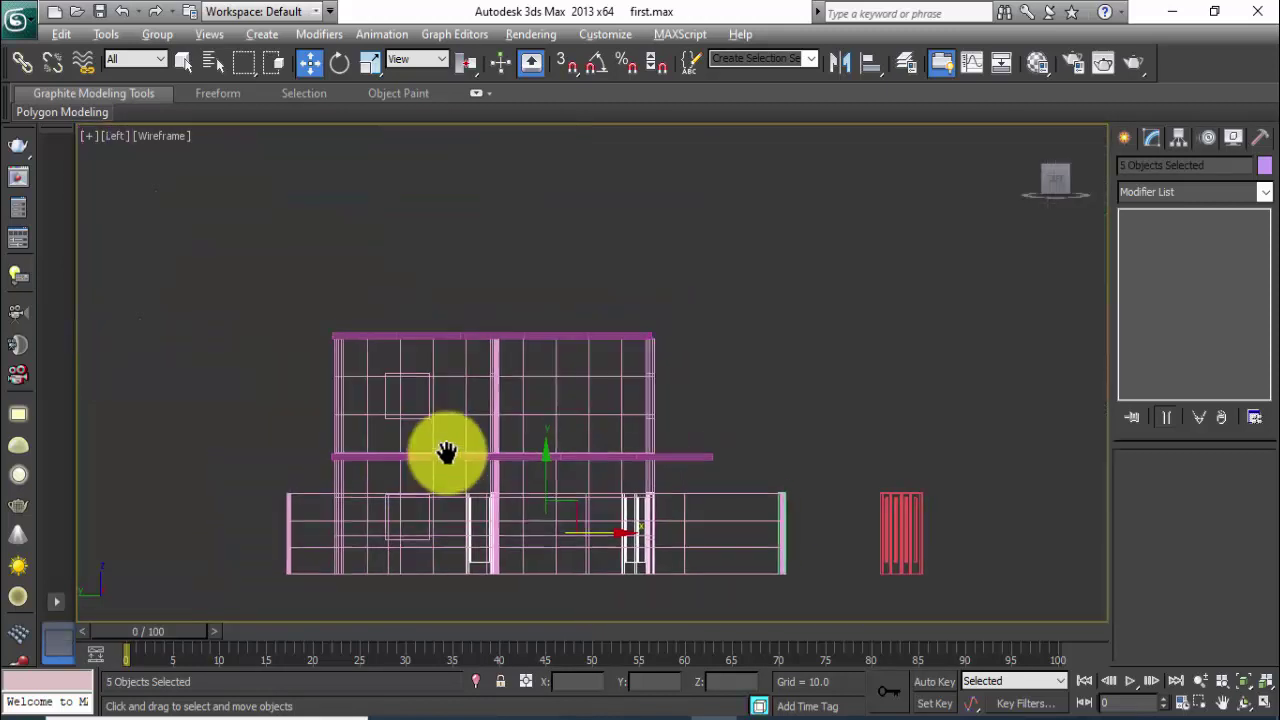
middle_drag(540, 477, 520, 477)
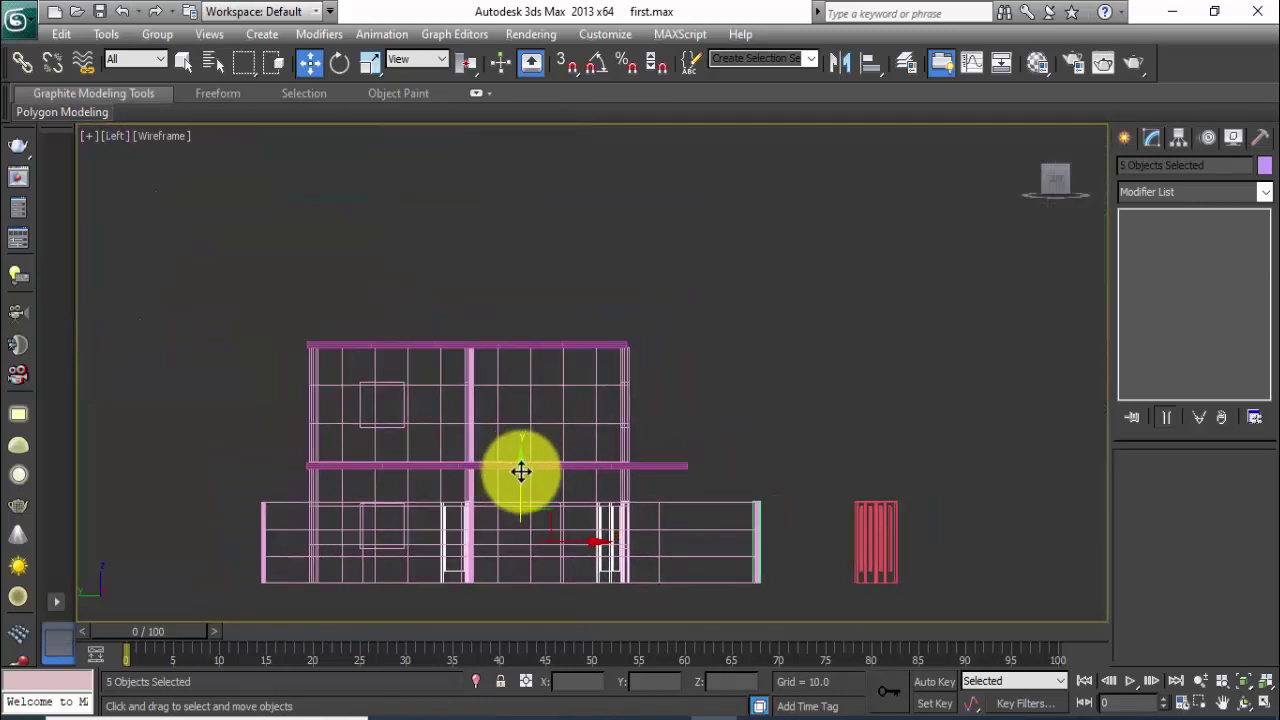
drag(521, 472, 517, 352)
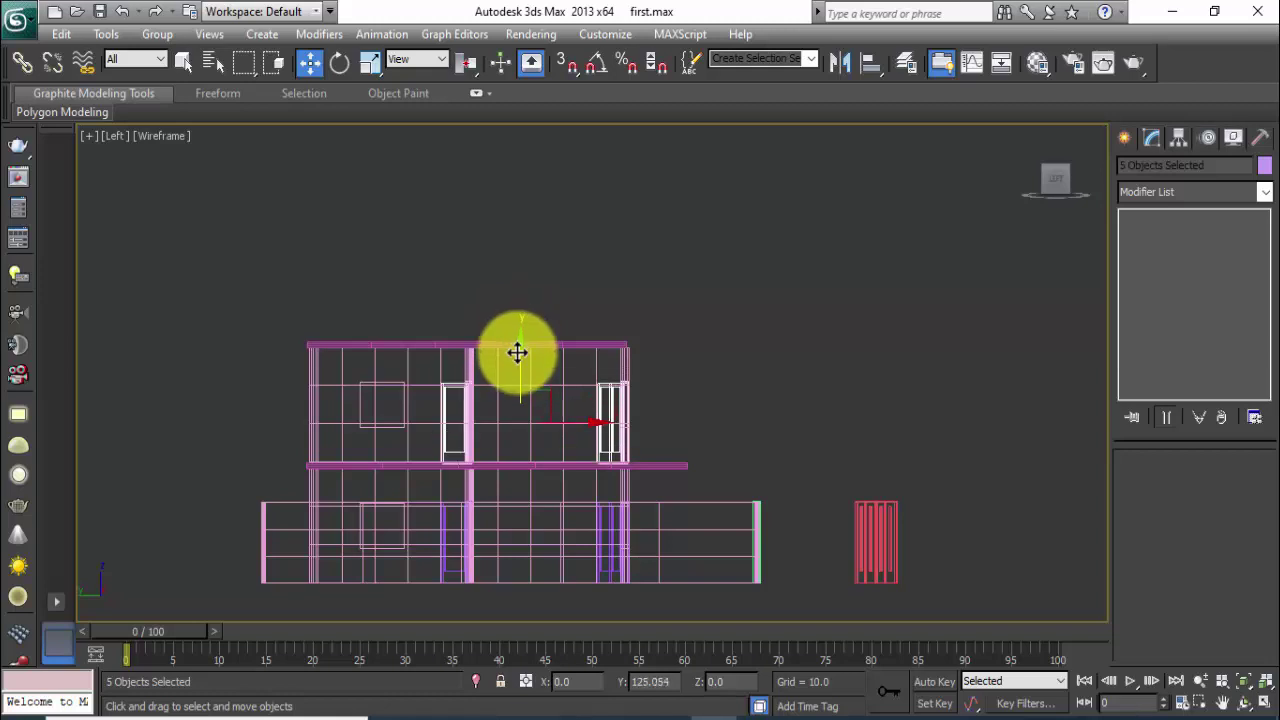
key(ctrl+v)
click(647, 448)
middle_drag(635, 519, 614, 482)
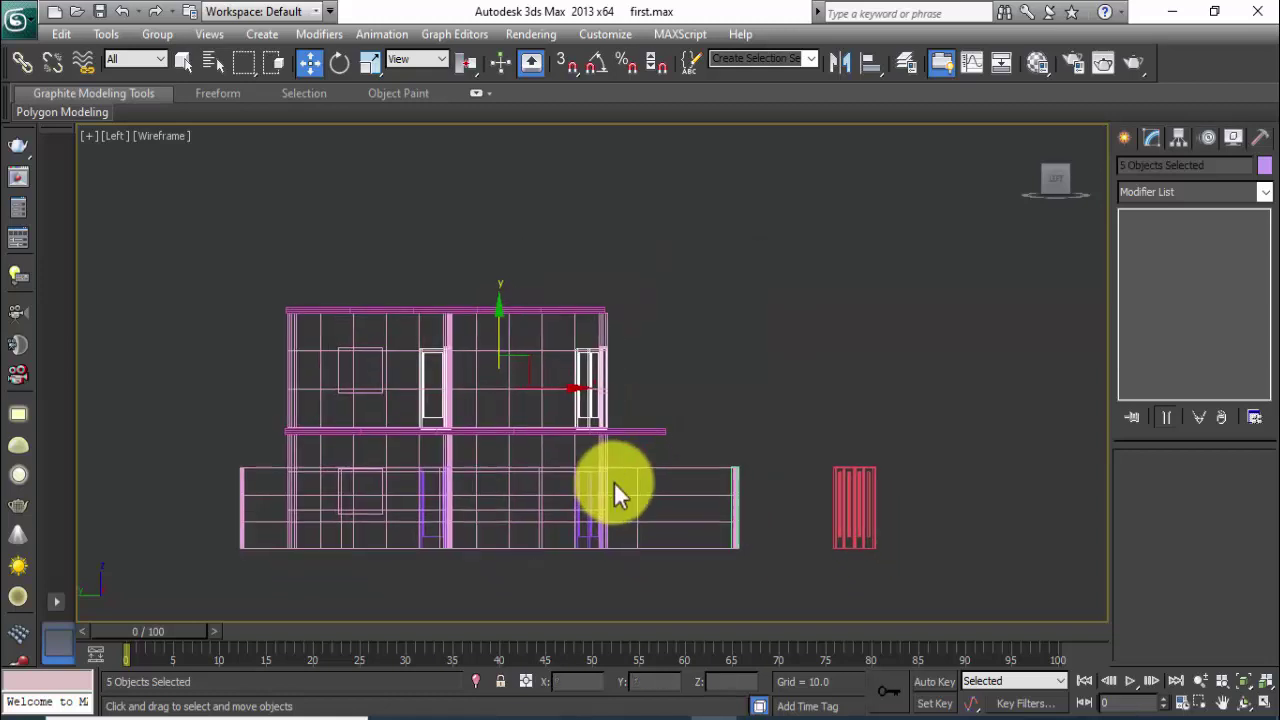
key(alt+w)
mouse_move(834, 523)
alt+middle_down()
mouse_move(815, 520)
mouse_move(820, 508)
mouse_move(871, 467)
mouse_move(851, 500)
mouse_move(737, 509)
mouse_move(834, 514)
alt+middle_up()
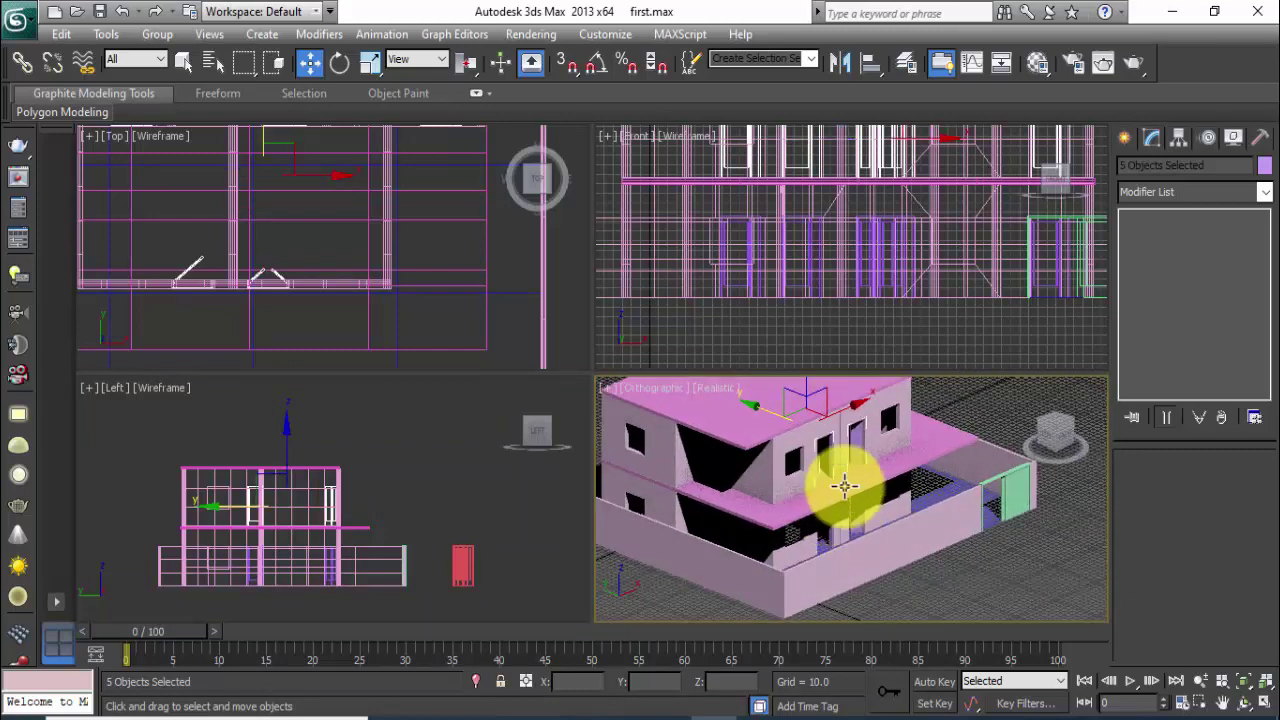
Draw a new awning window on the grid in the maximized 3D view.
alt+middle_drag(857, 443, 848, 488)
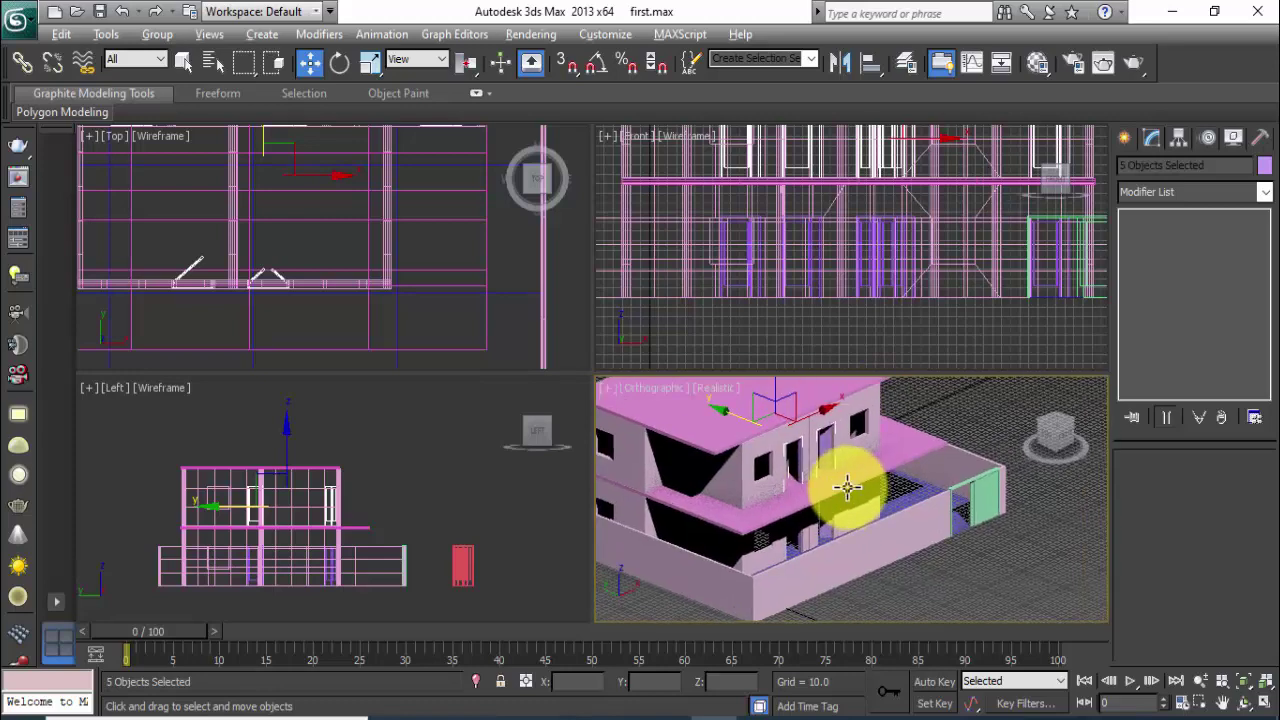
key(alt+w)
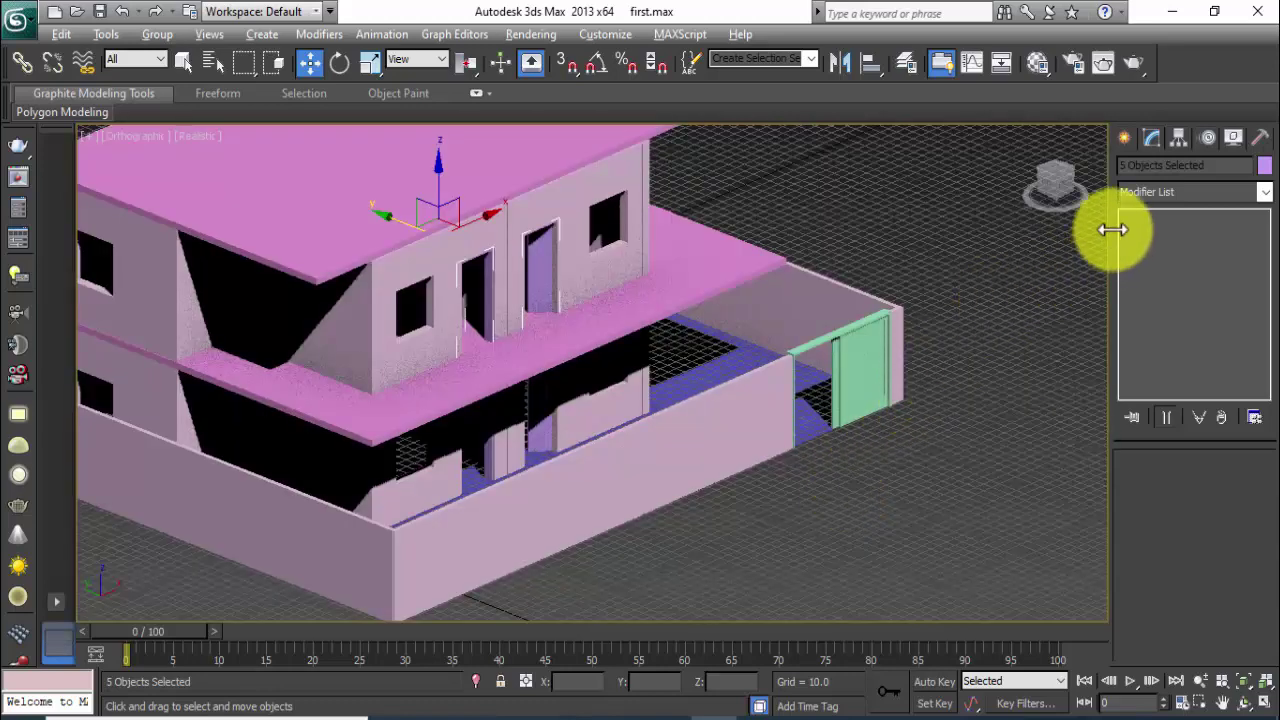
click(1126, 140)
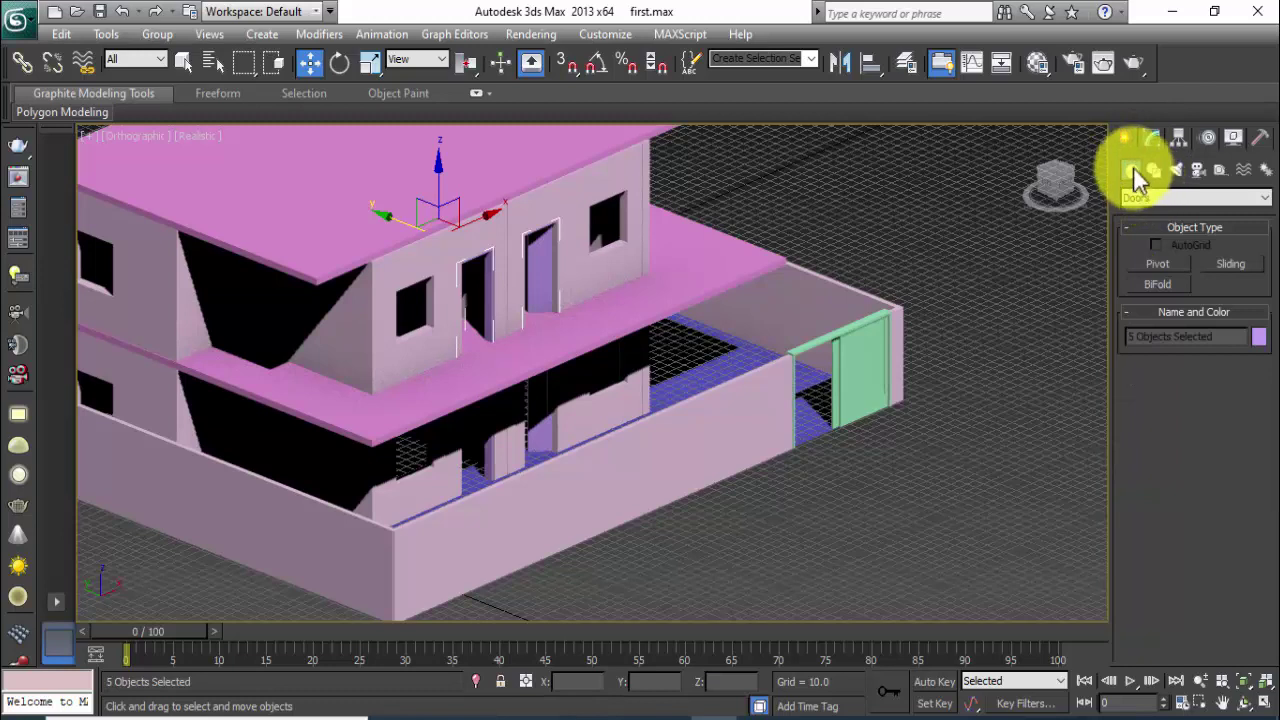
click(1141, 198)
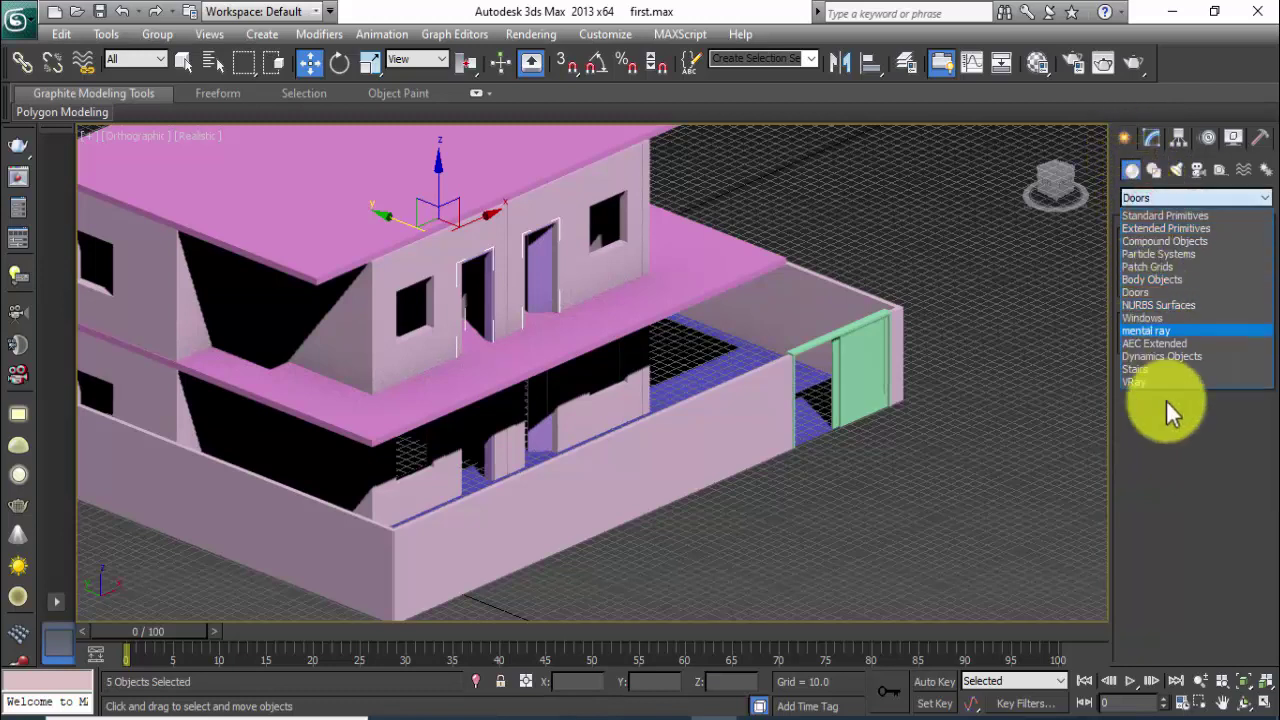
click(1160, 318)
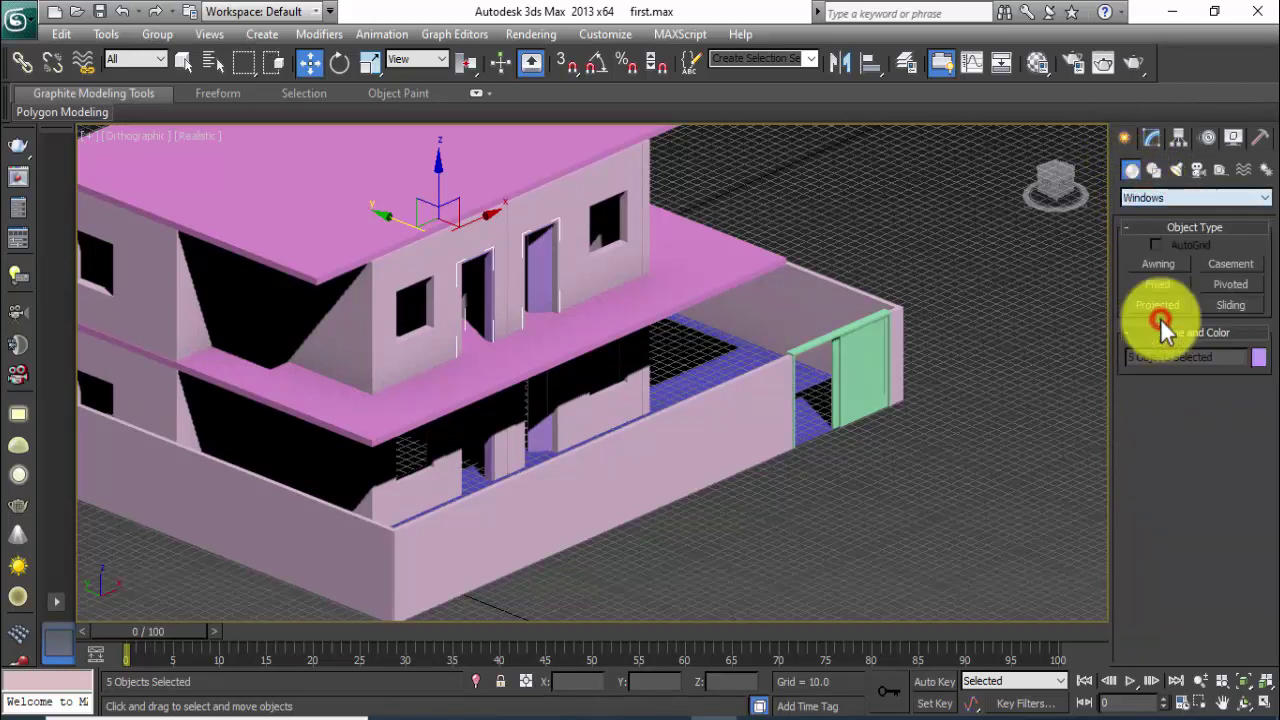
click(1166, 268)
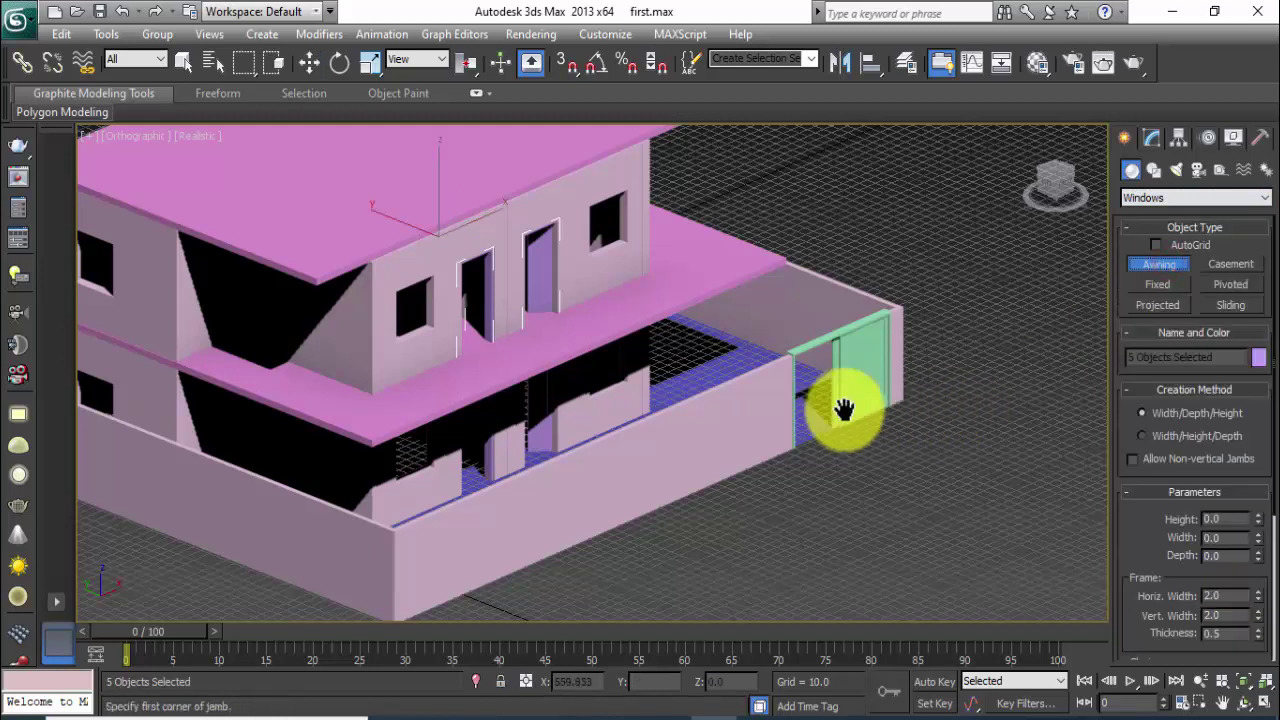
middle_drag(843, 409, 777, 443)
mouse_move(718, 410)
mouse_down()
mouse_move(797, 455)
mouse_move(835, 460)
mouse_up()
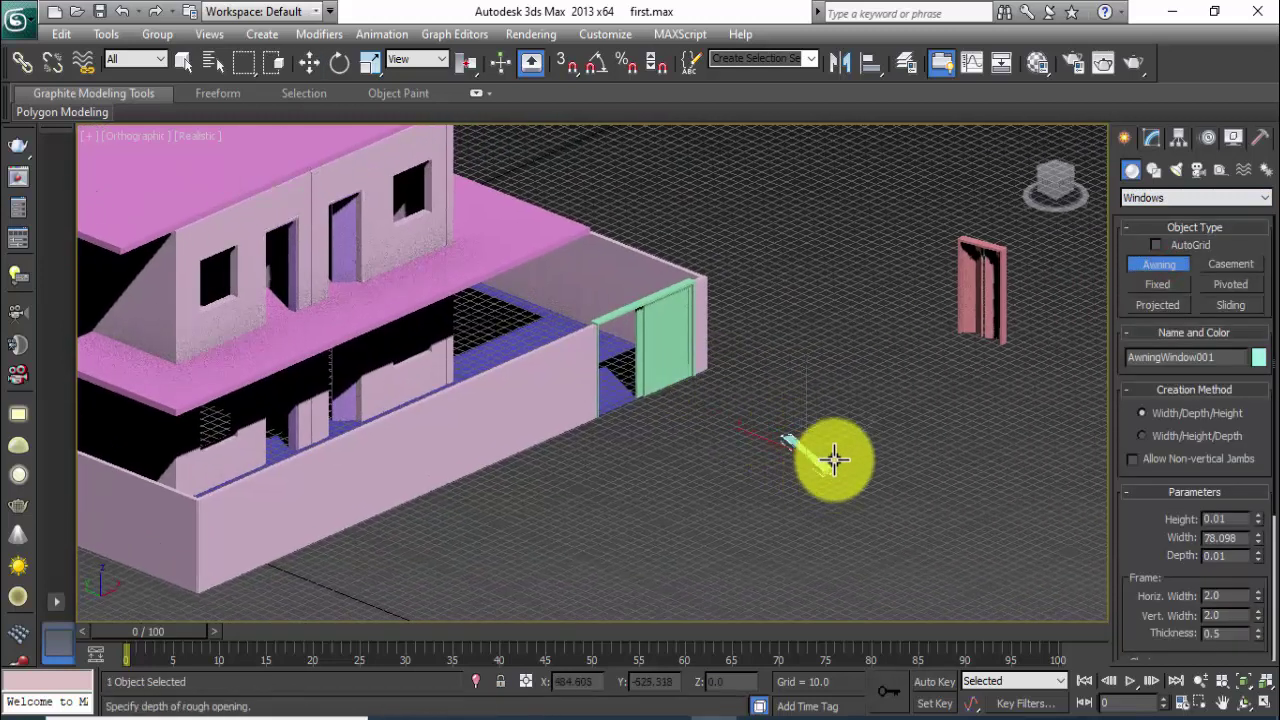
click(833, 461)
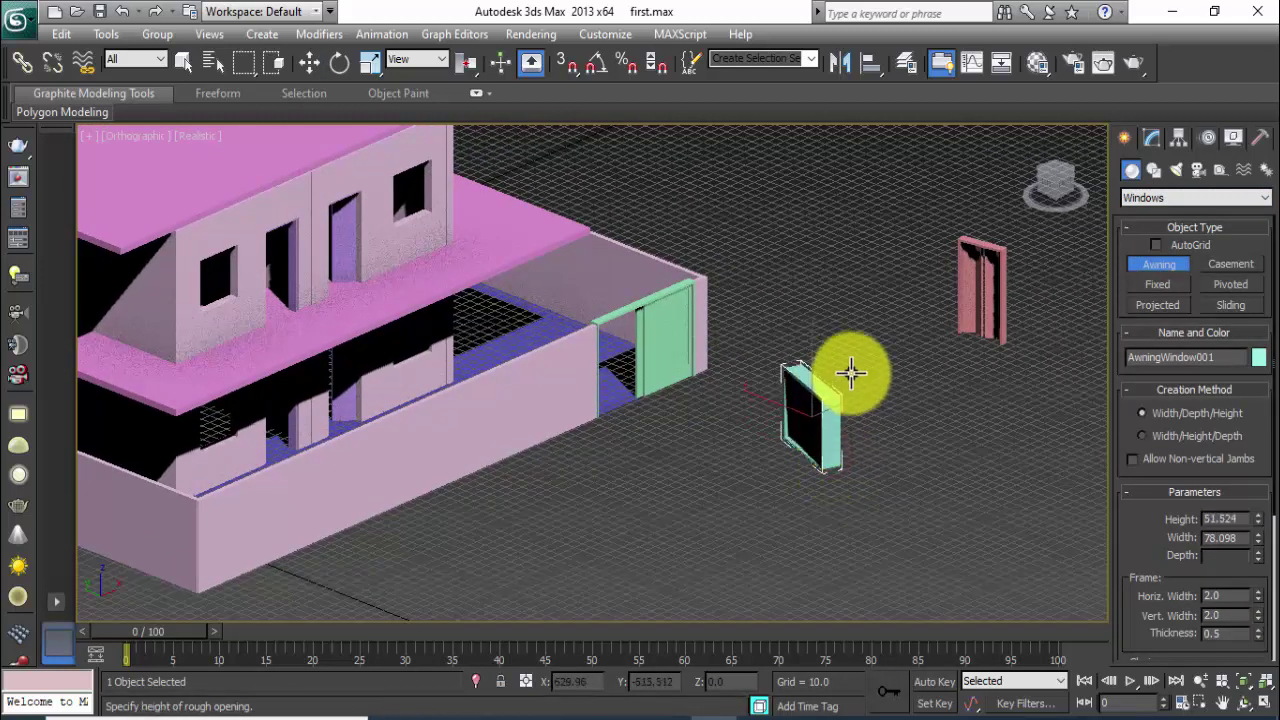
click(852, 366)
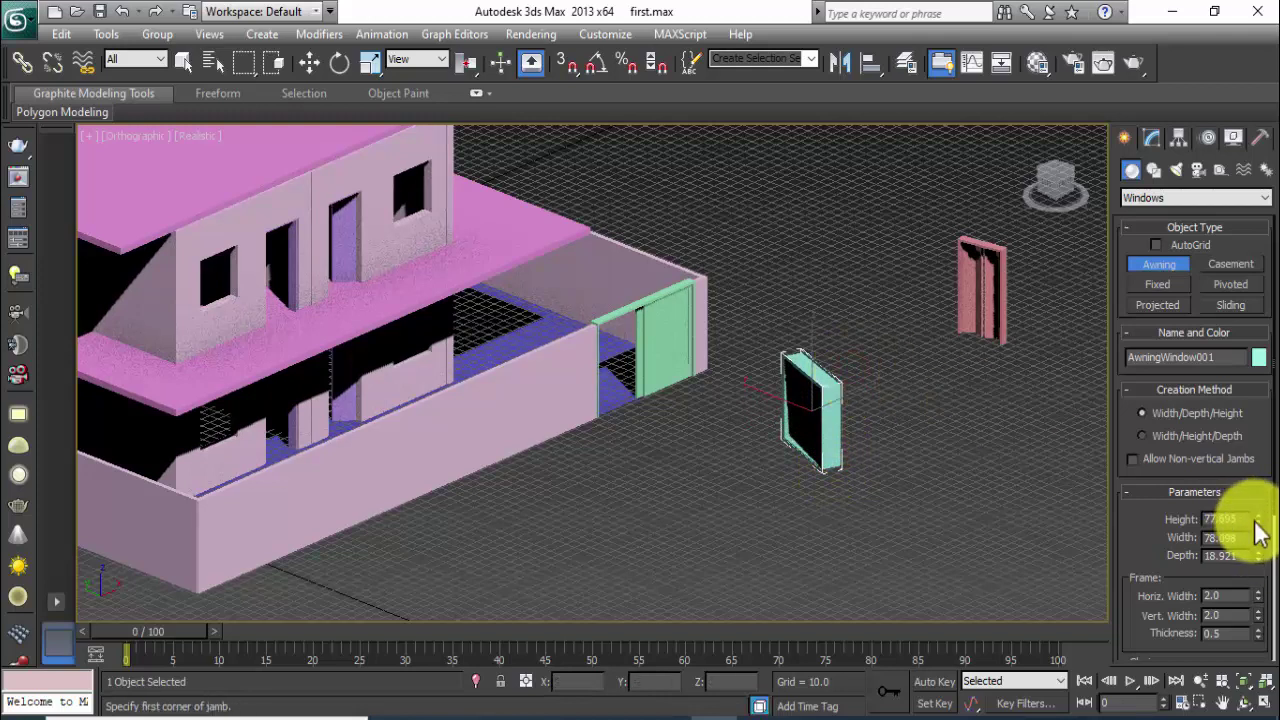
Size the awning window to height 48, width 48 and depth 6.
drag(1256, 521, 1253, 519)
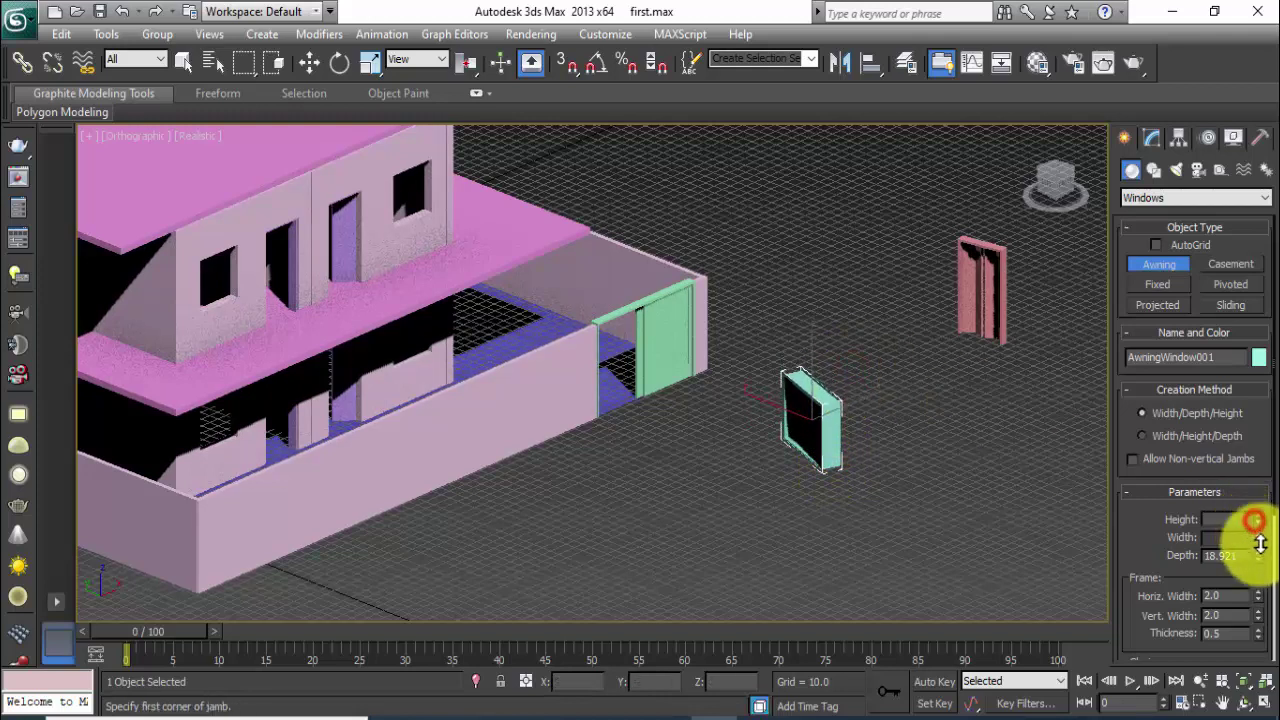
double_click(1242, 518)
text(4)
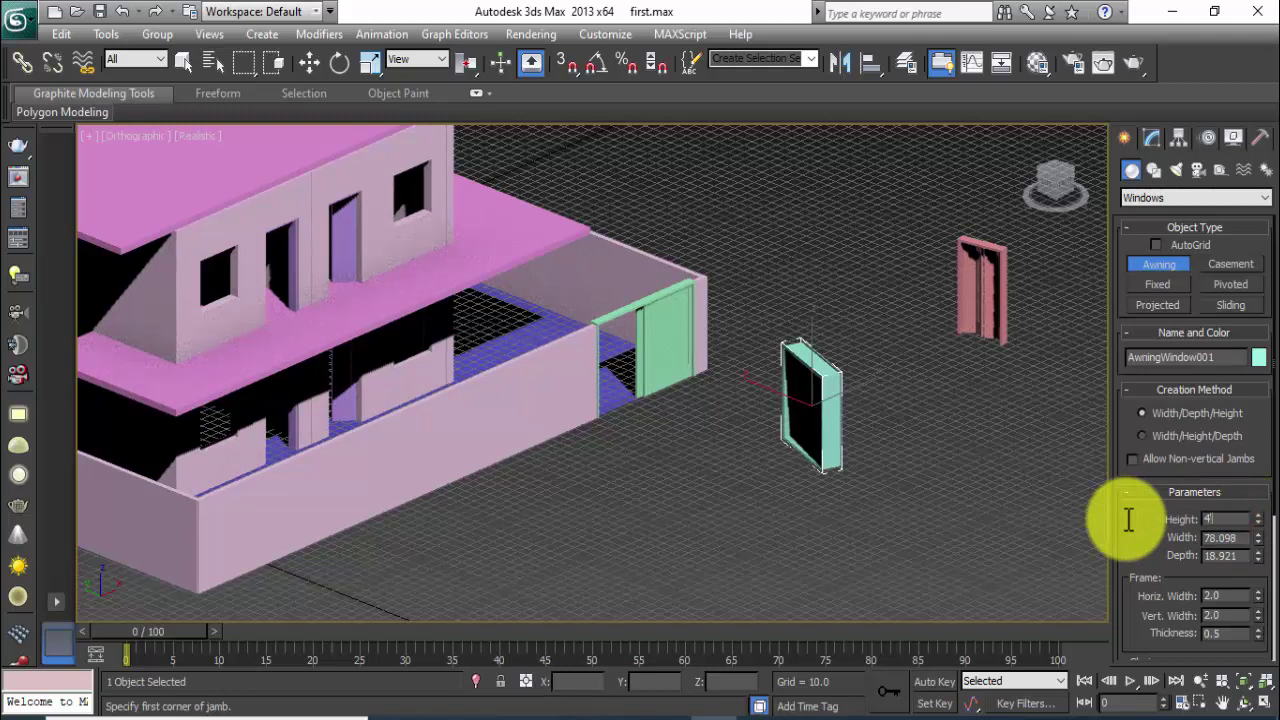
text(8)
key(Return)
double_click(1240, 538)
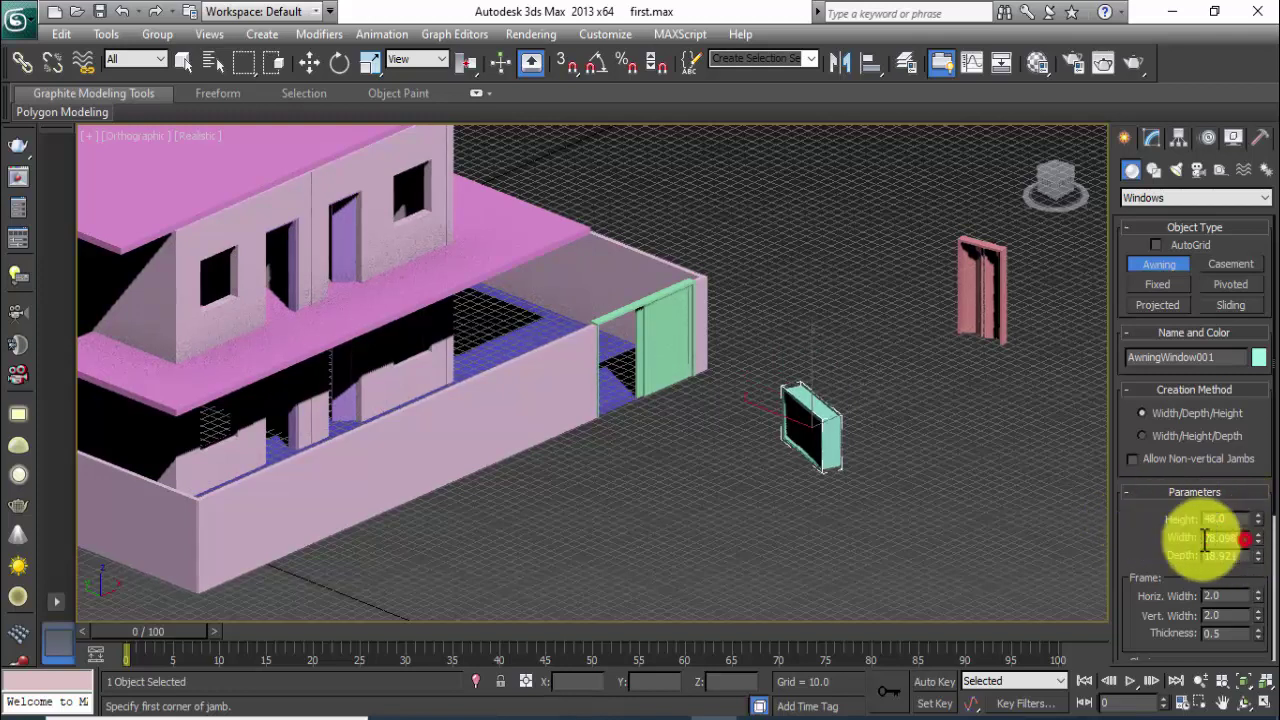
text(48)
key(Return)
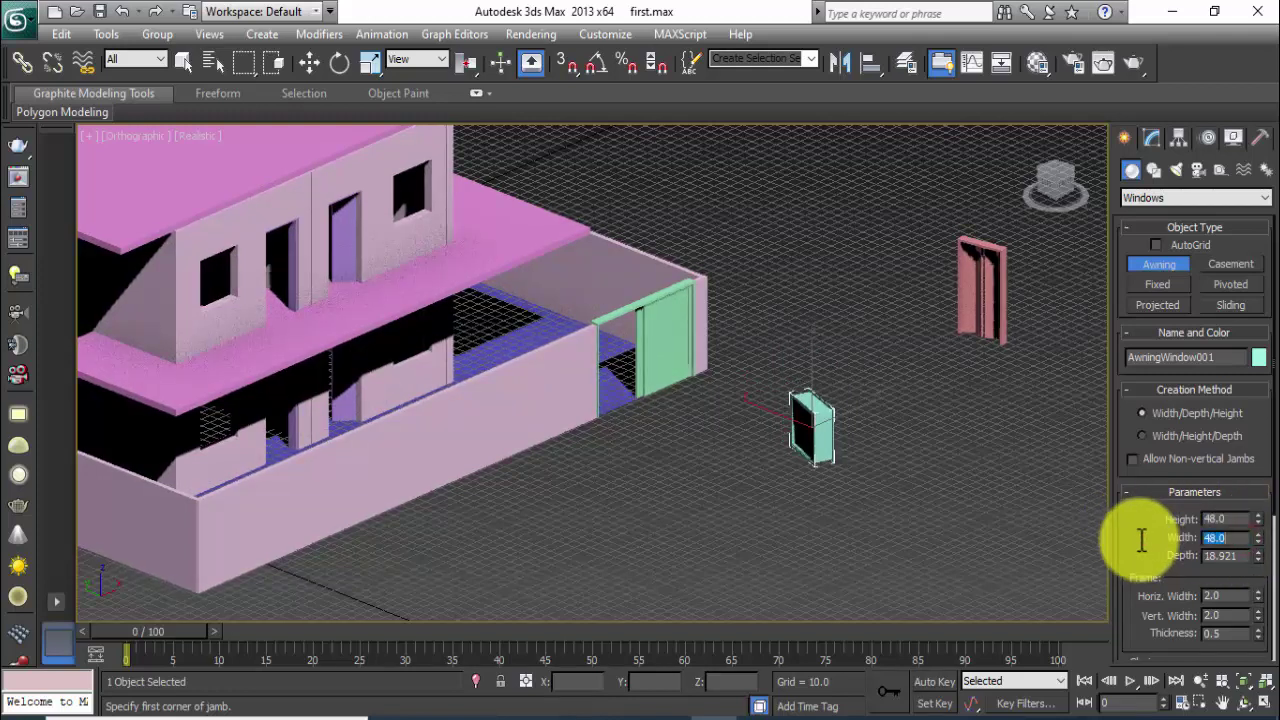
double_click(1238, 556)
text(6)
key(Return)
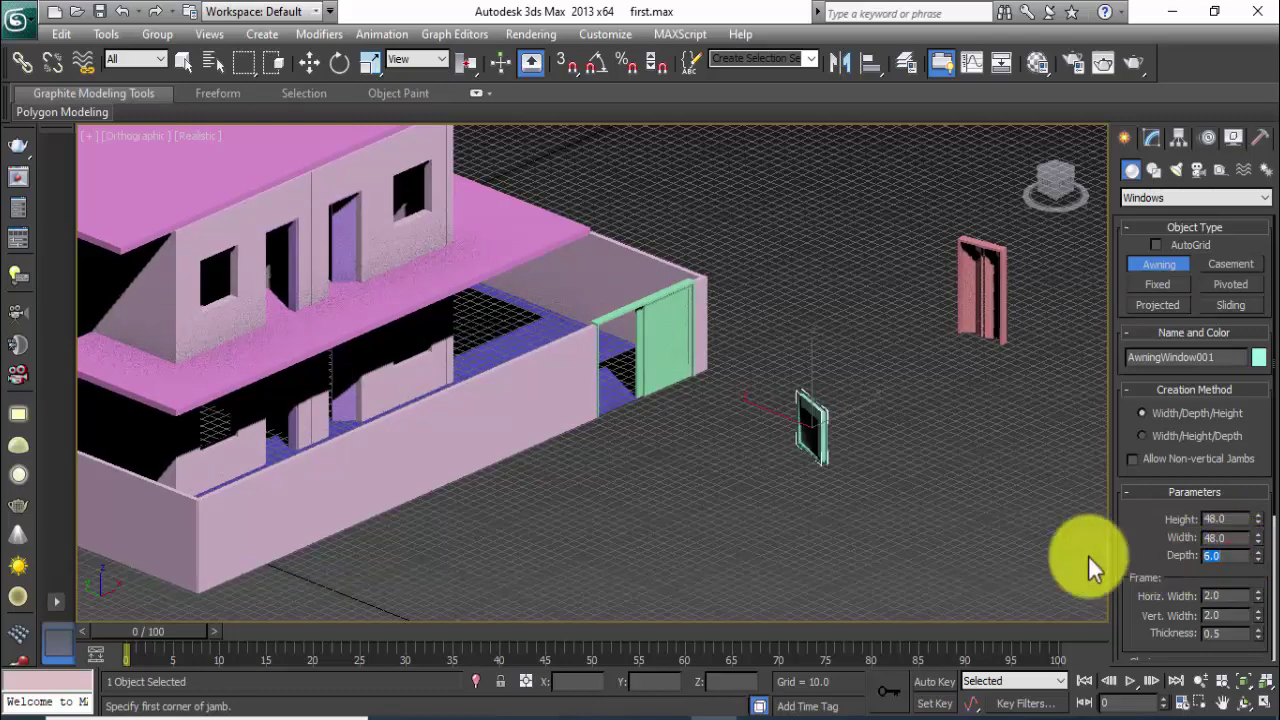
Give the awning window 0.71 glazing thickness, 0 rail width and 42% open.
alt+middle_drag(816, 511, 891, 494)
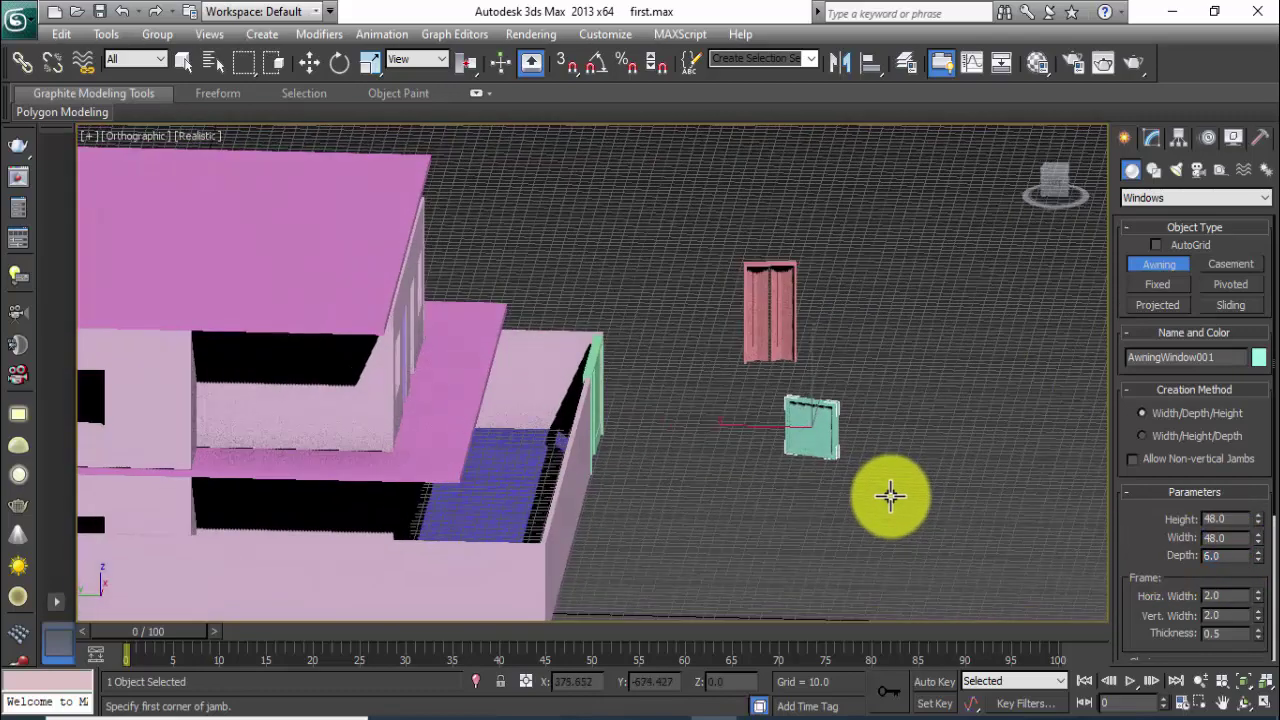
drag(1172, 560, 1169, 386)
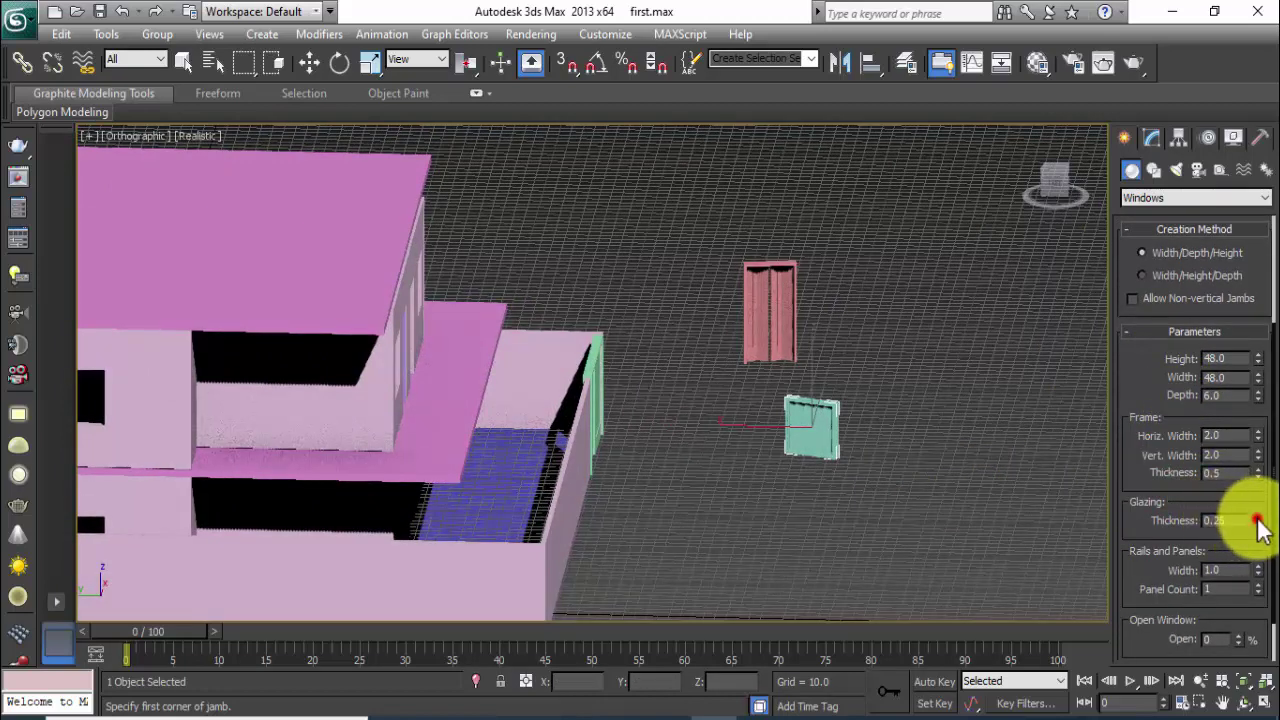
drag(1258, 473, 1234, 591)
drag(1171, 634, 1163, 577)
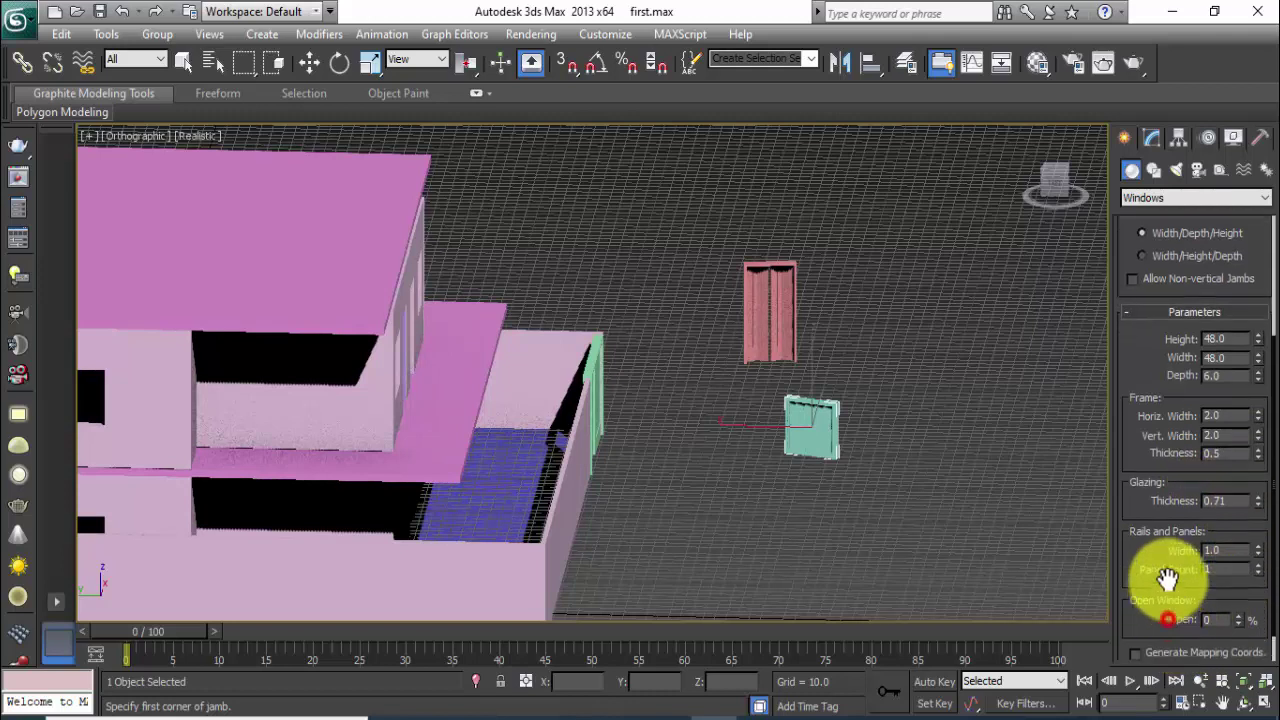
mouse_move(1258, 509)
mouse_down()
mouse_move(1257, 466)
mouse_move(1258, 612)
mouse_move(1234, 520)
mouse_move(1235, 540)
mouse_up()
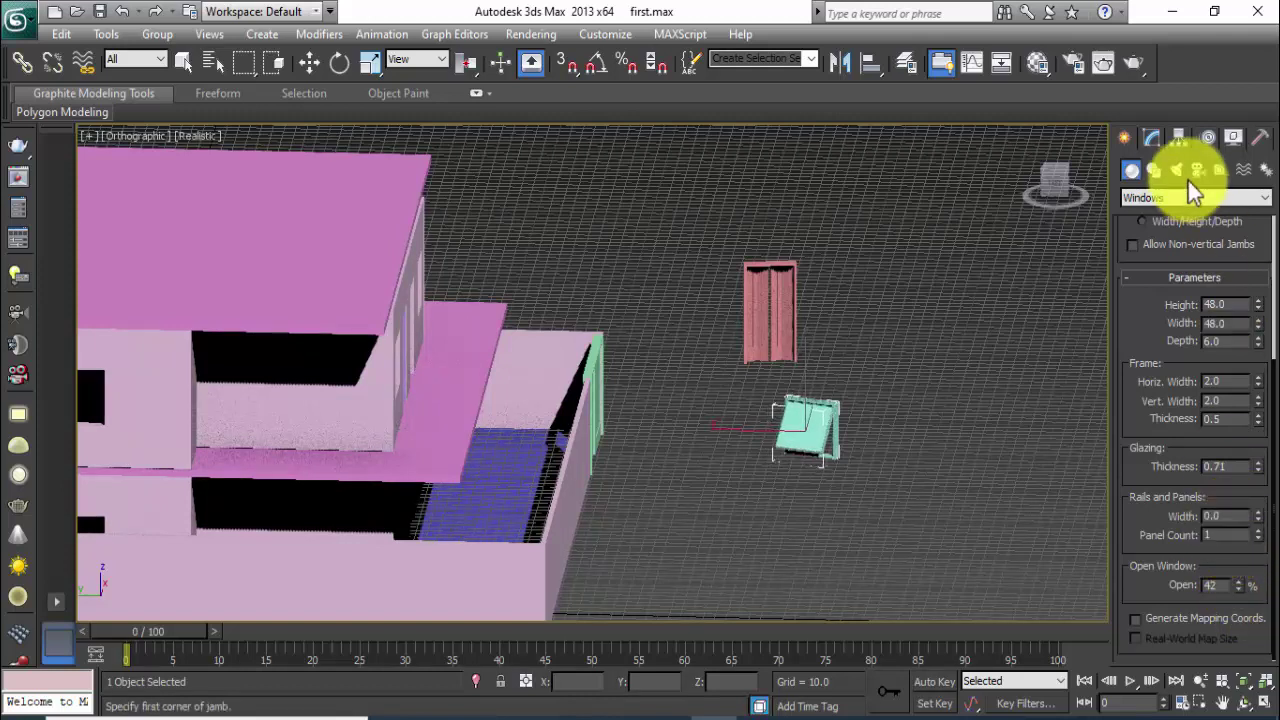
drag(1145, 300, 1143, 537)
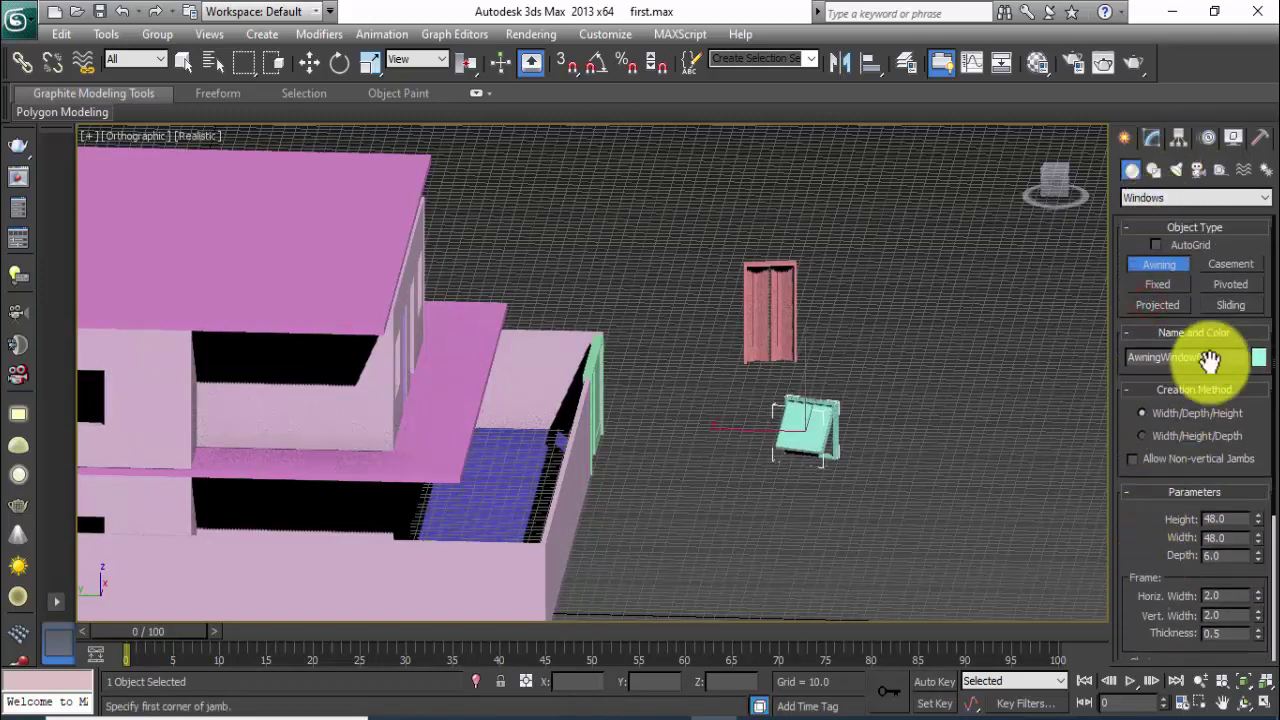
Draw a casement window on the grid beside the awning window.
click(1218, 264)
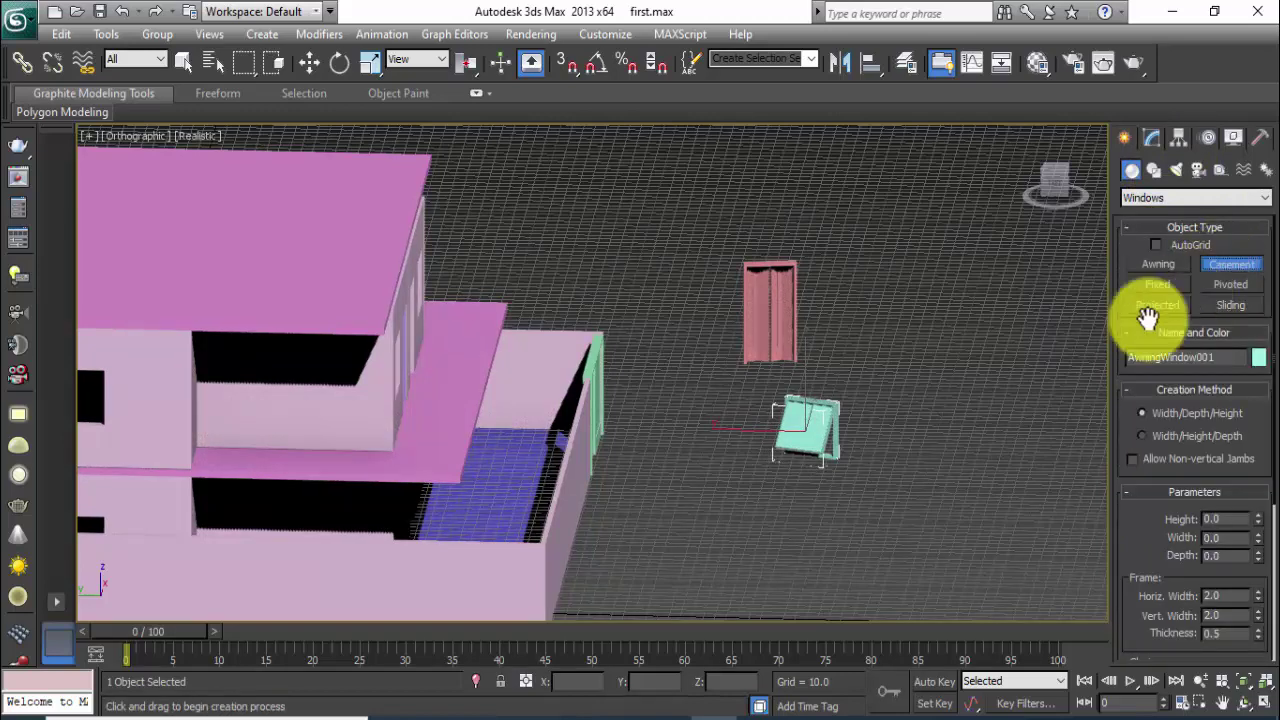
mouse_move(911, 395)
mouse_down()
mouse_move(928, 416)
mouse_move(974, 417)
mouse_up()
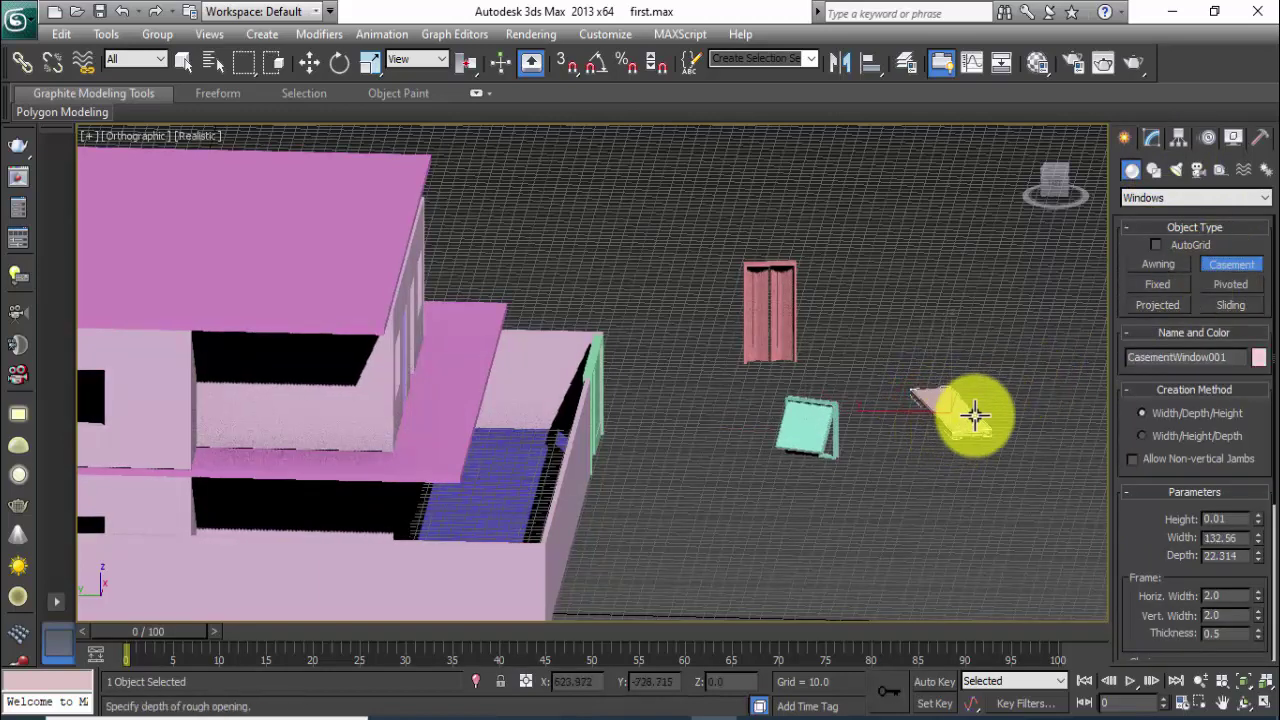
click(962, 422)
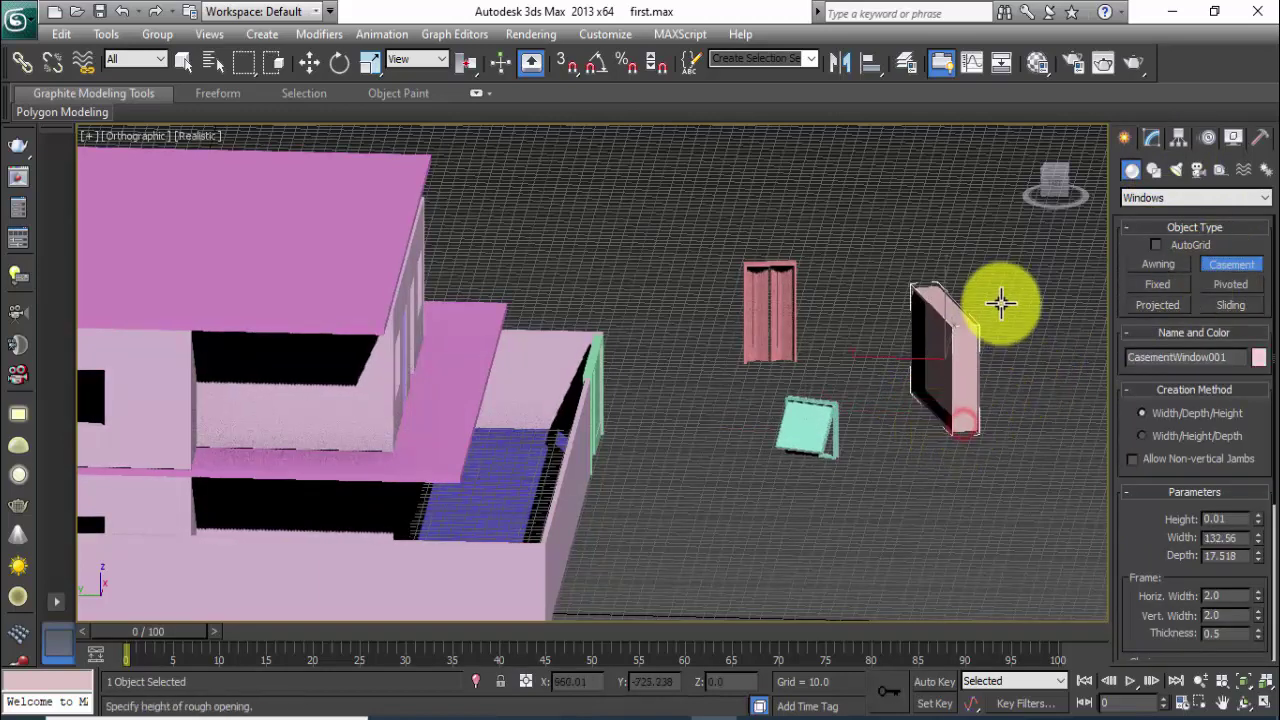
click(943, 443)
alt+middle_drag(943, 443, 1068, 490)
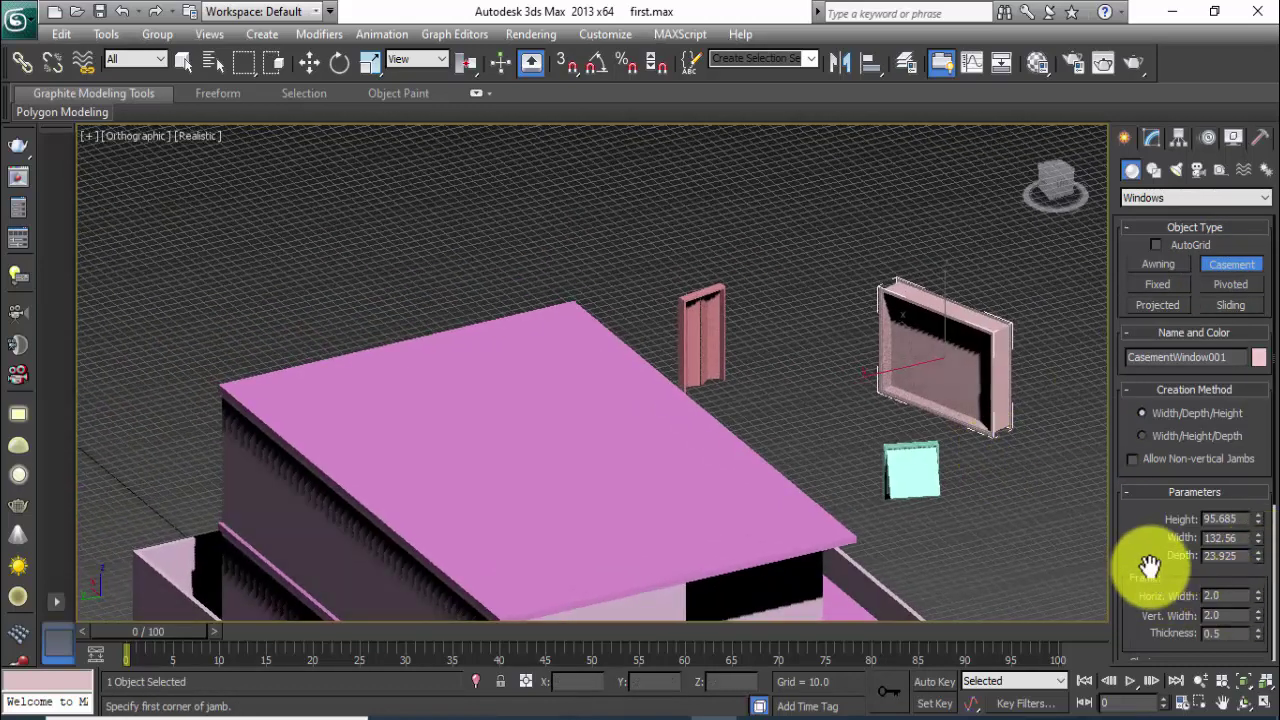
scroll(1154, 451, down, 1)
scroll(1215, 468, down, 2)
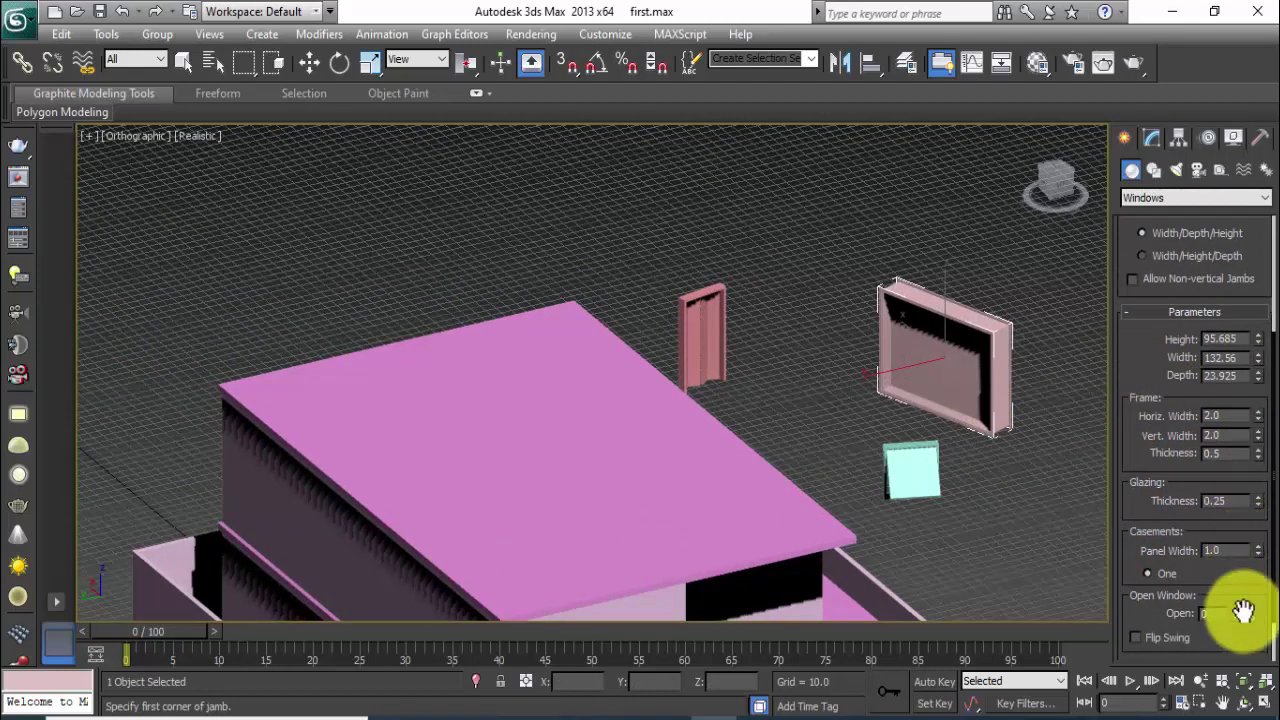
Open the casement 34% and size it 48 high, 48 wide, 6 deep.
drag(1240, 622, 1234, 549)
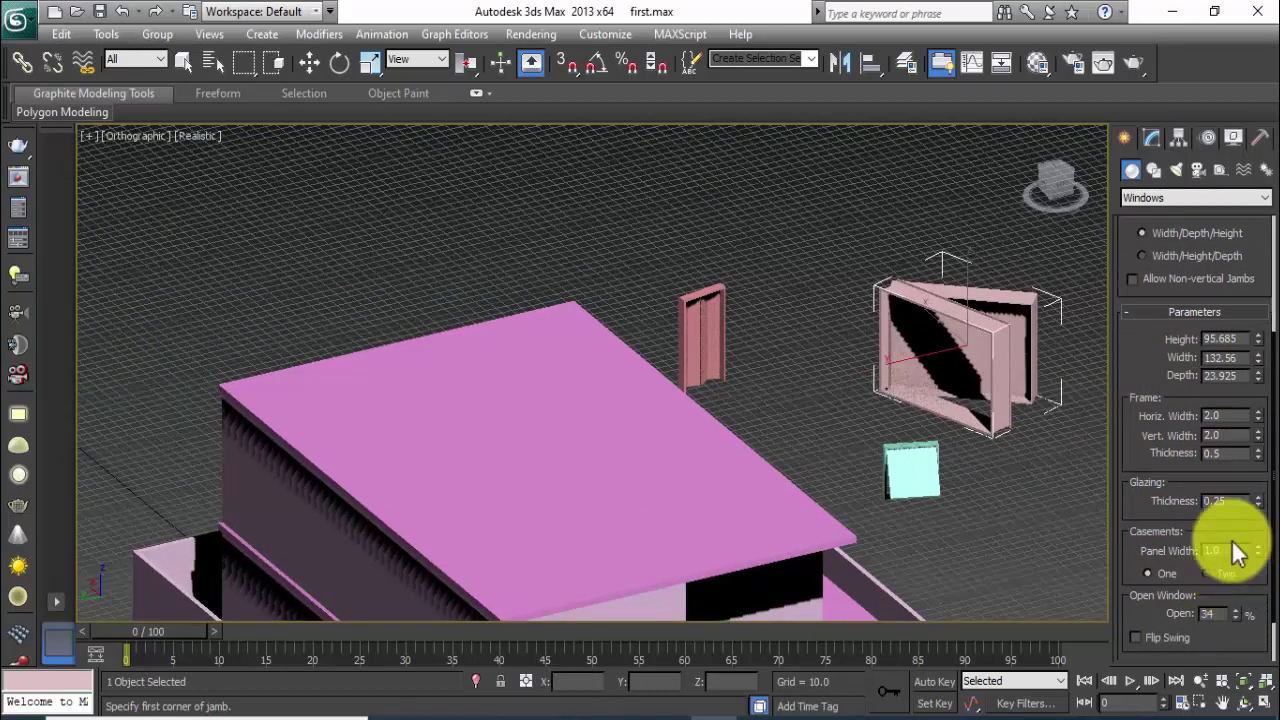
scroll(1153, 388, up, 3)
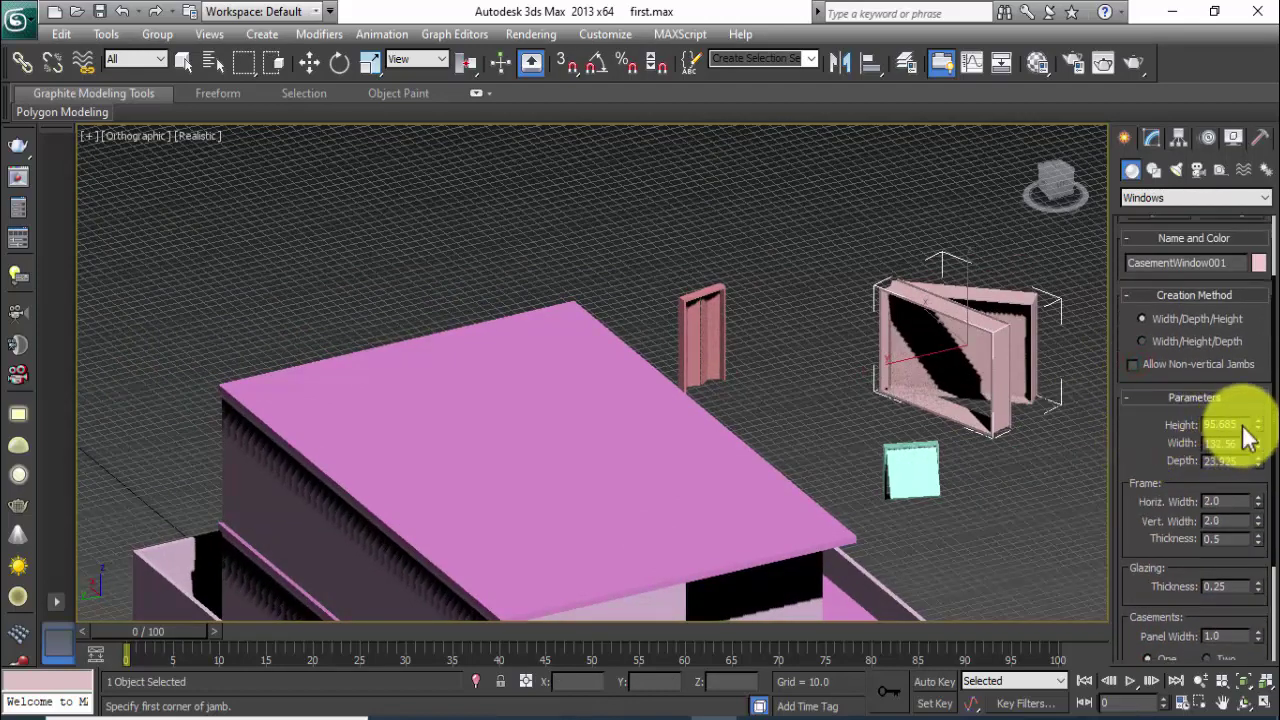
double_click(1238, 425)
text(4)
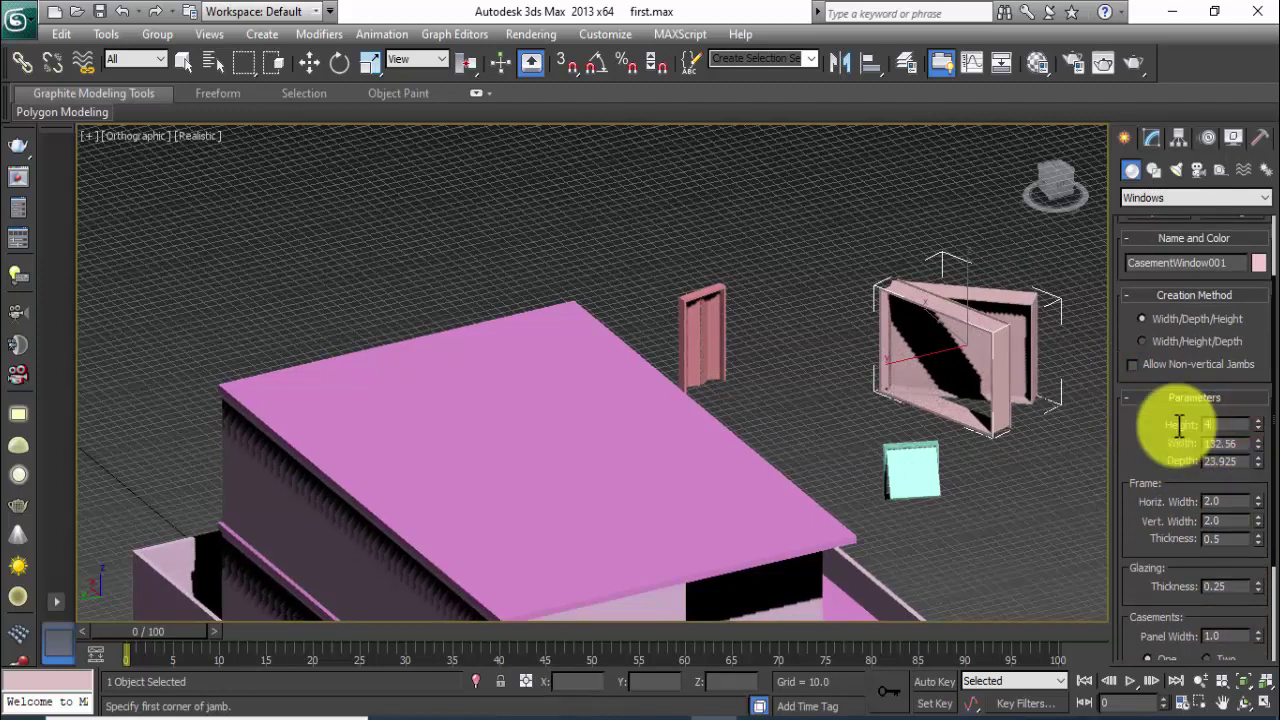
text(8)
key(Return)
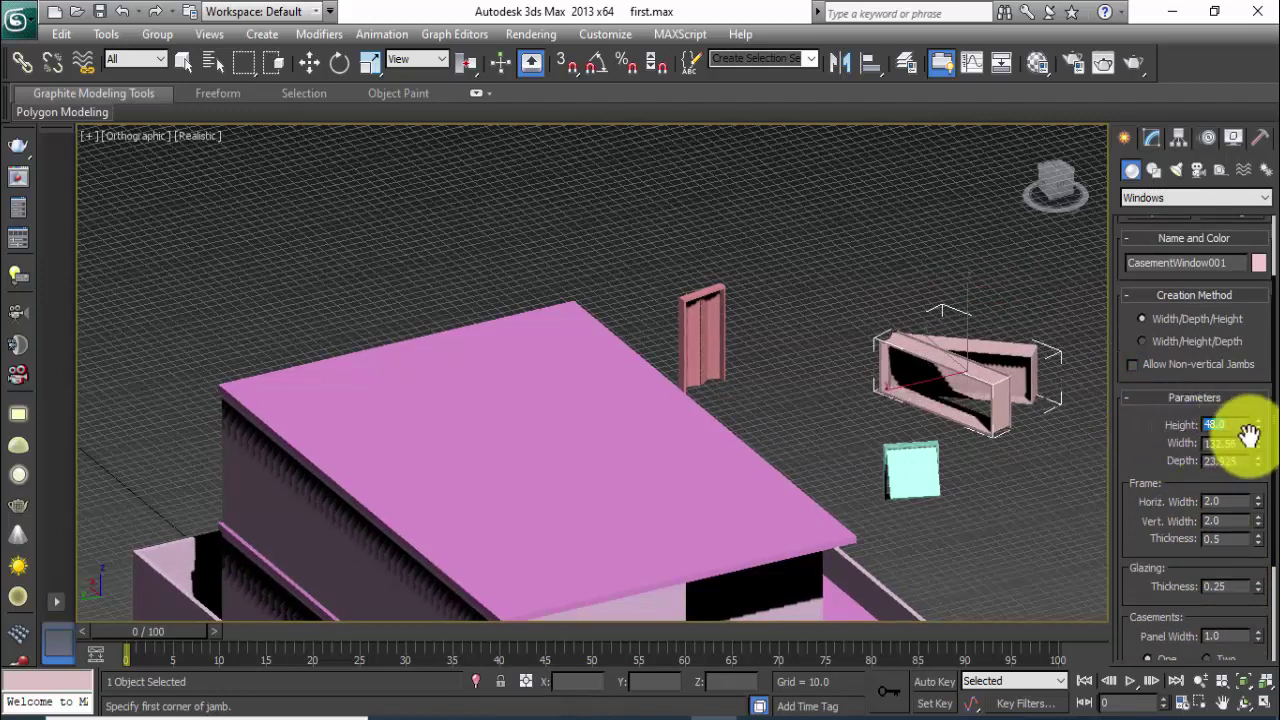
drag(1250, 445, 1165, 447)
text(4)
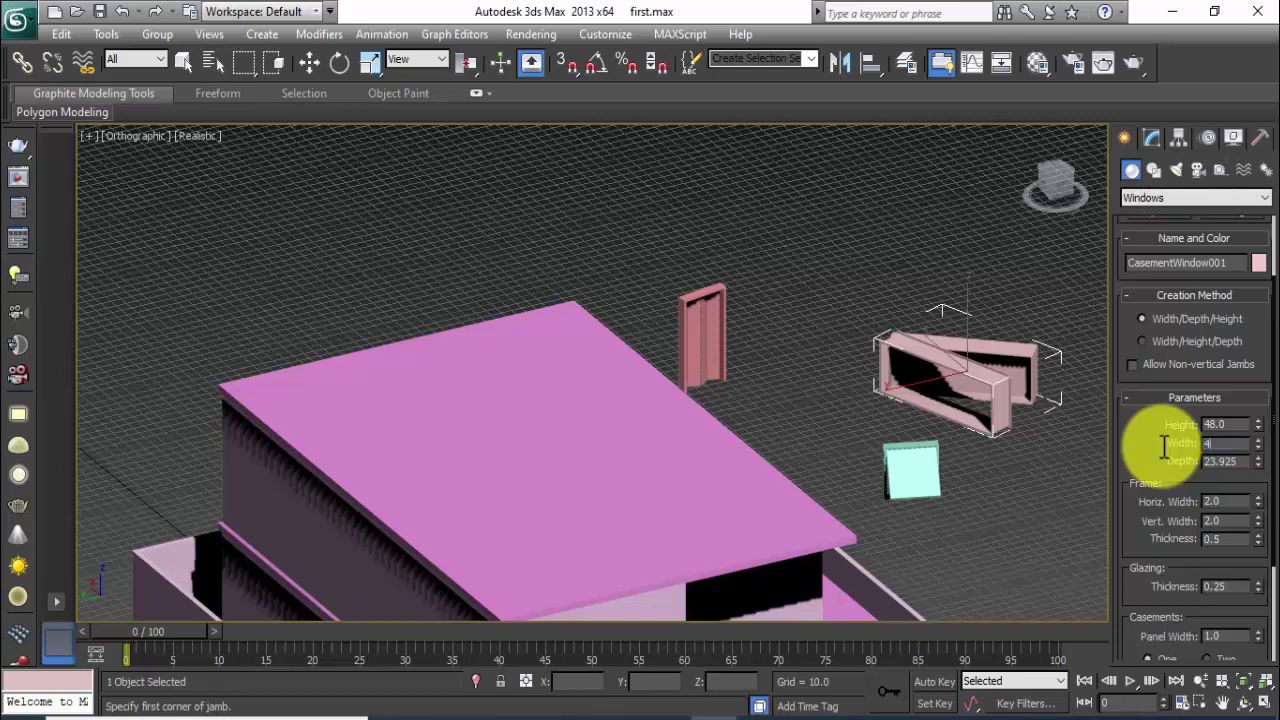
text(8)
key(Return)
key(Tab)
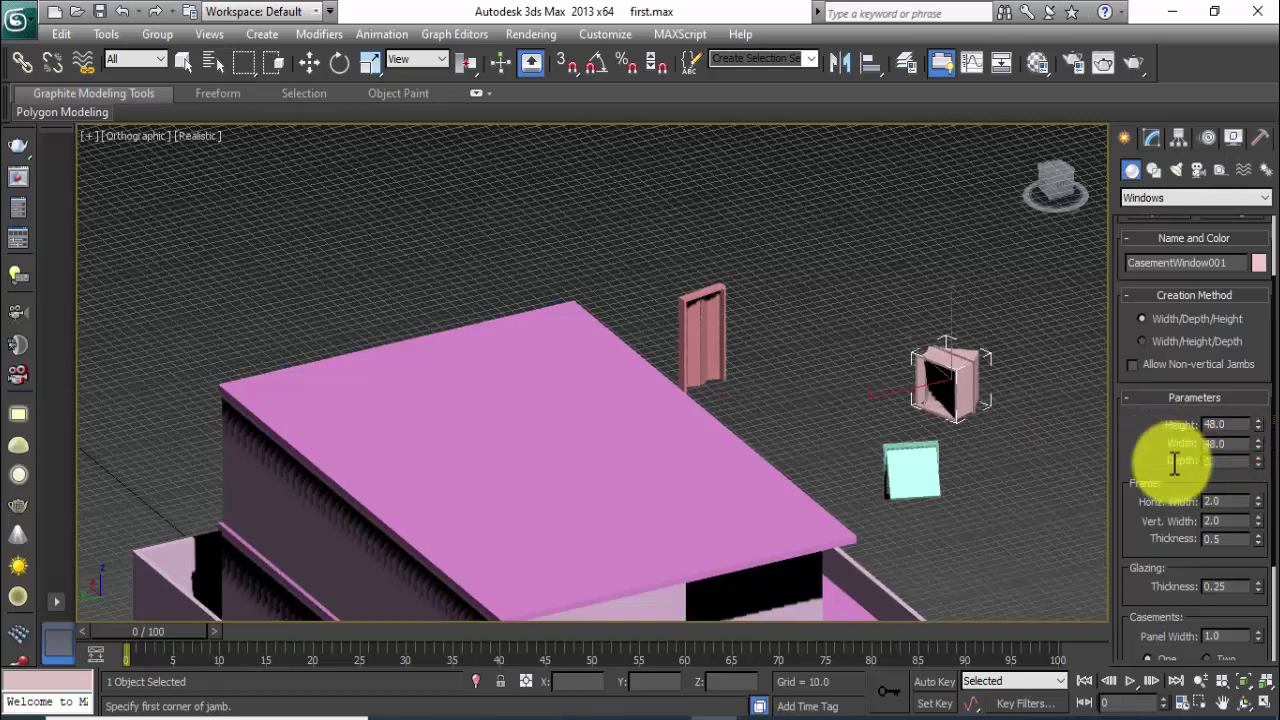
key(Return)
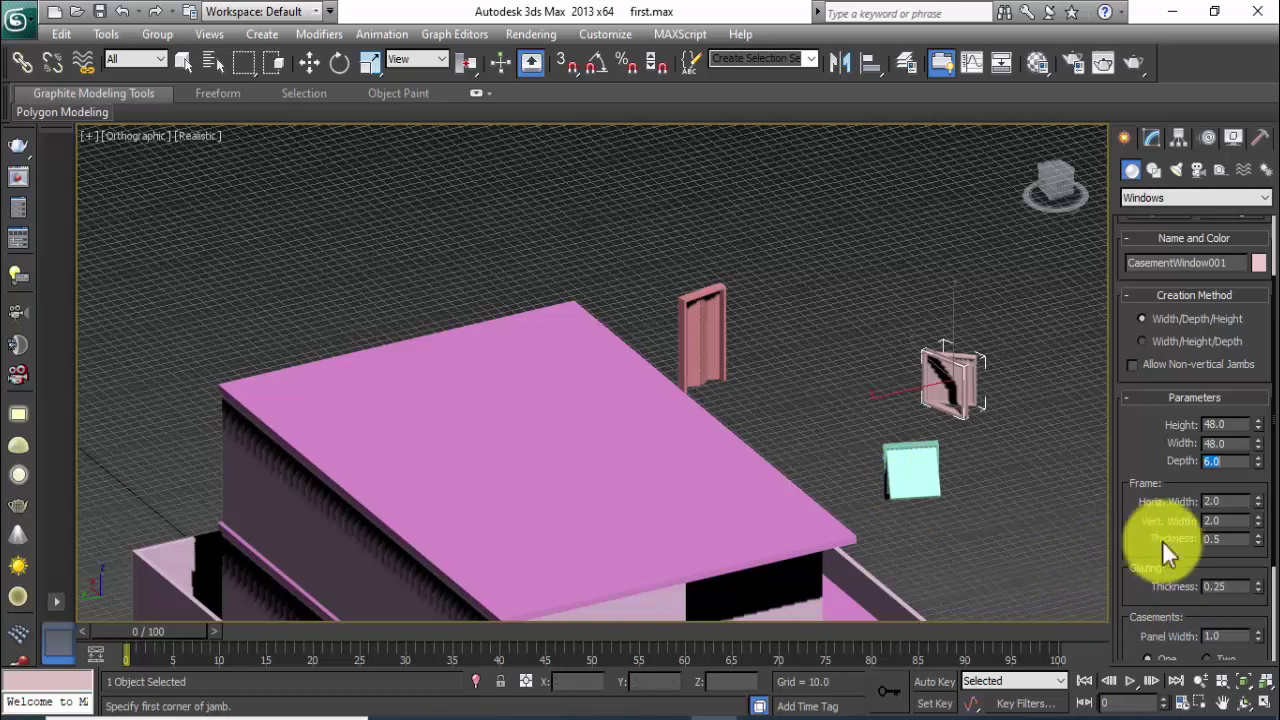
Give the casement two panels and cancel the stray extra window creation.
drag(1162, 540, 1158, 462)
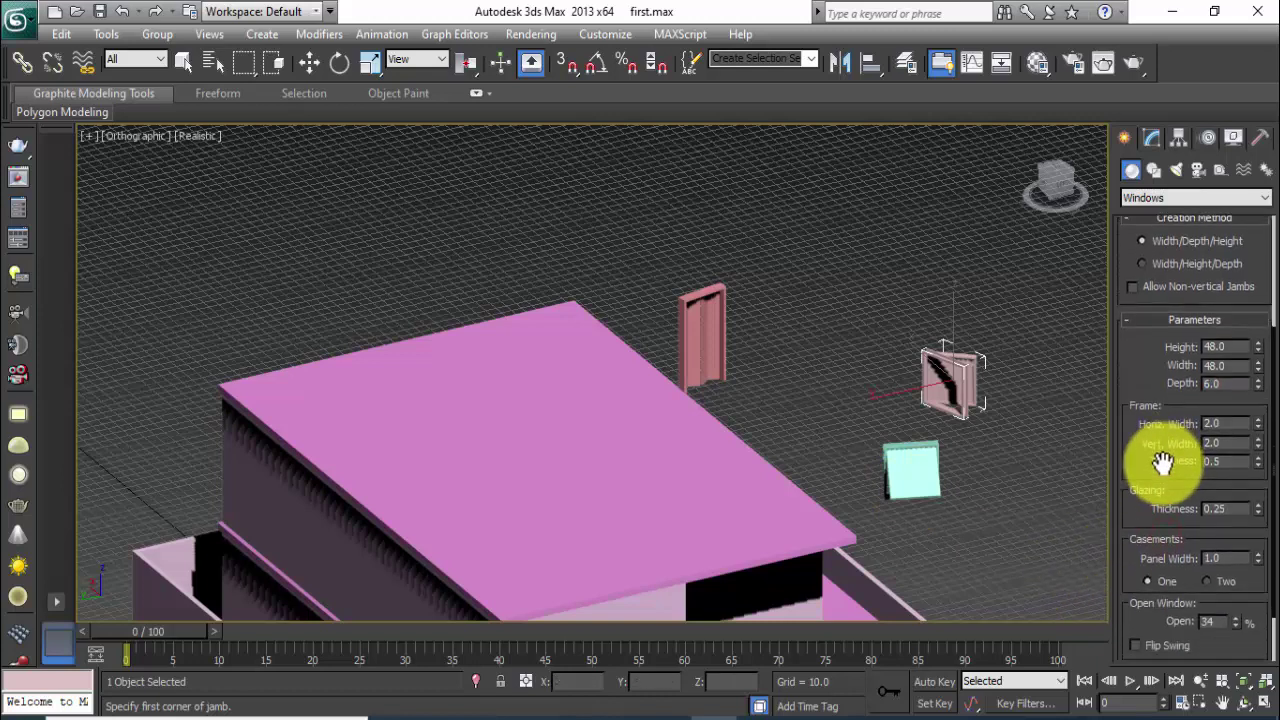
click(1208, 581)
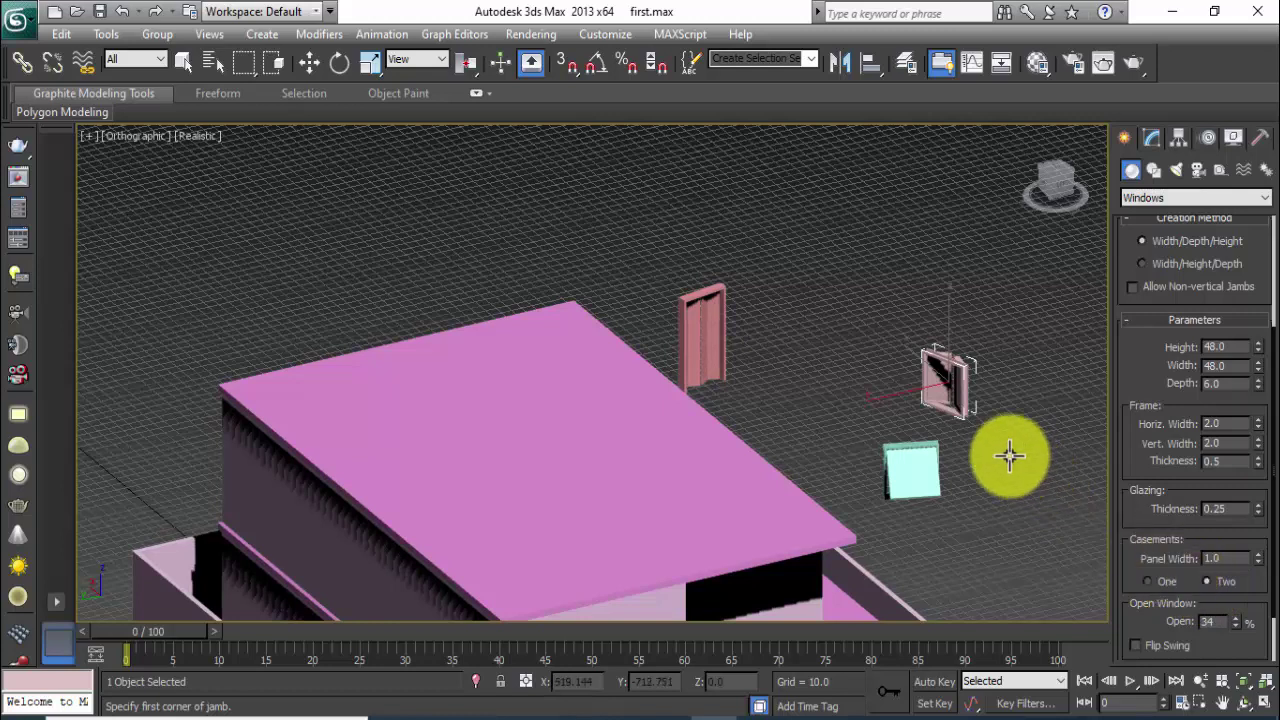
click(920, 468)
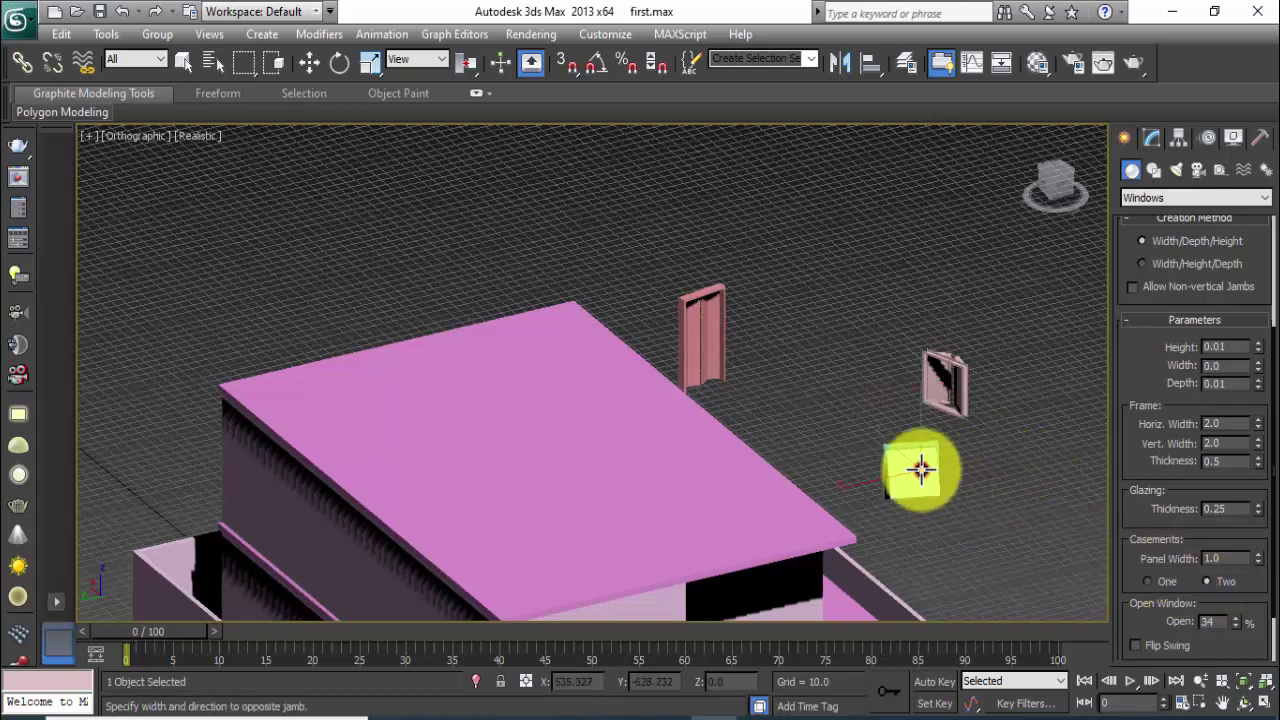
right_click(1253, 628)
scroll(1160, 590, down, 2)
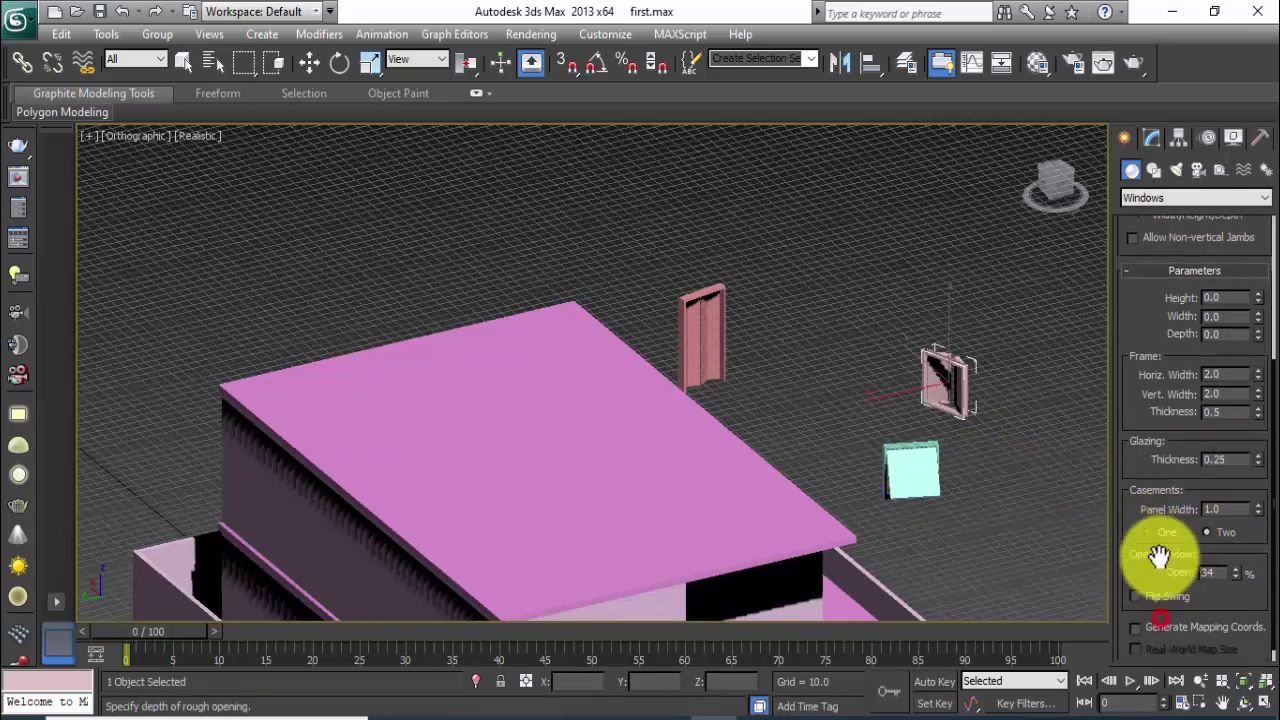
scroll(1158, 540, up, 2)
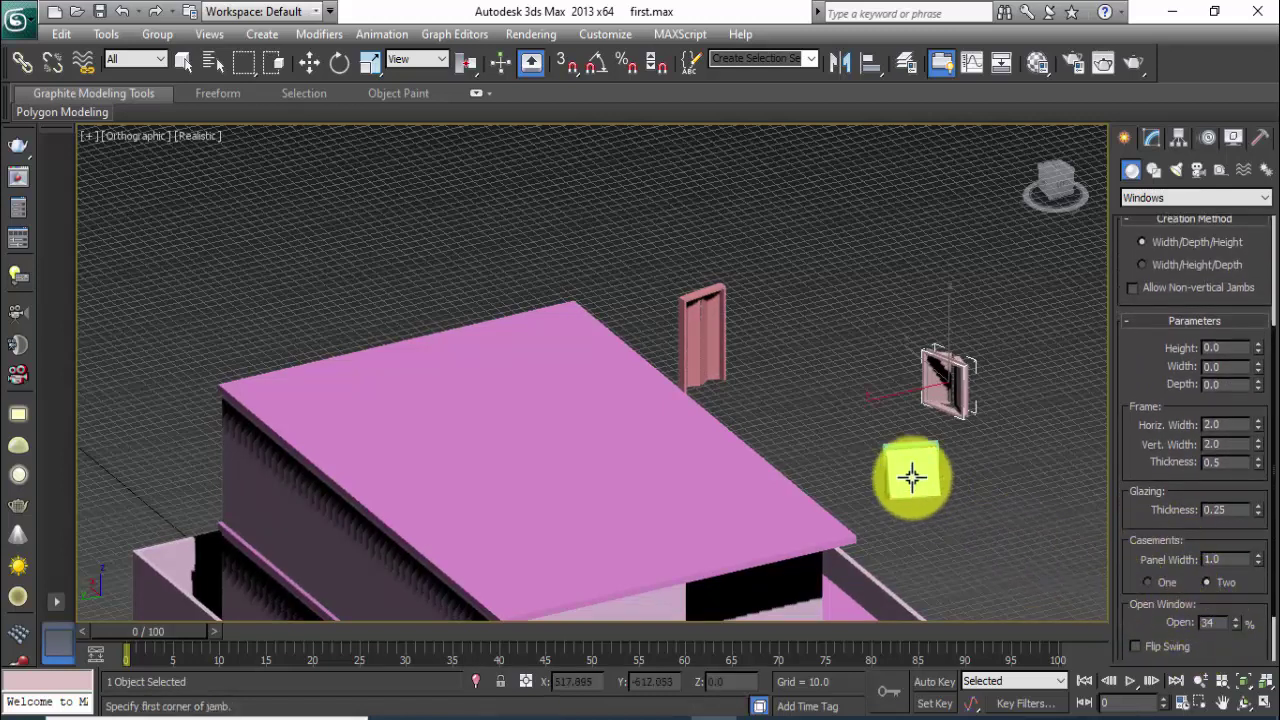
right_click(1100, 594)
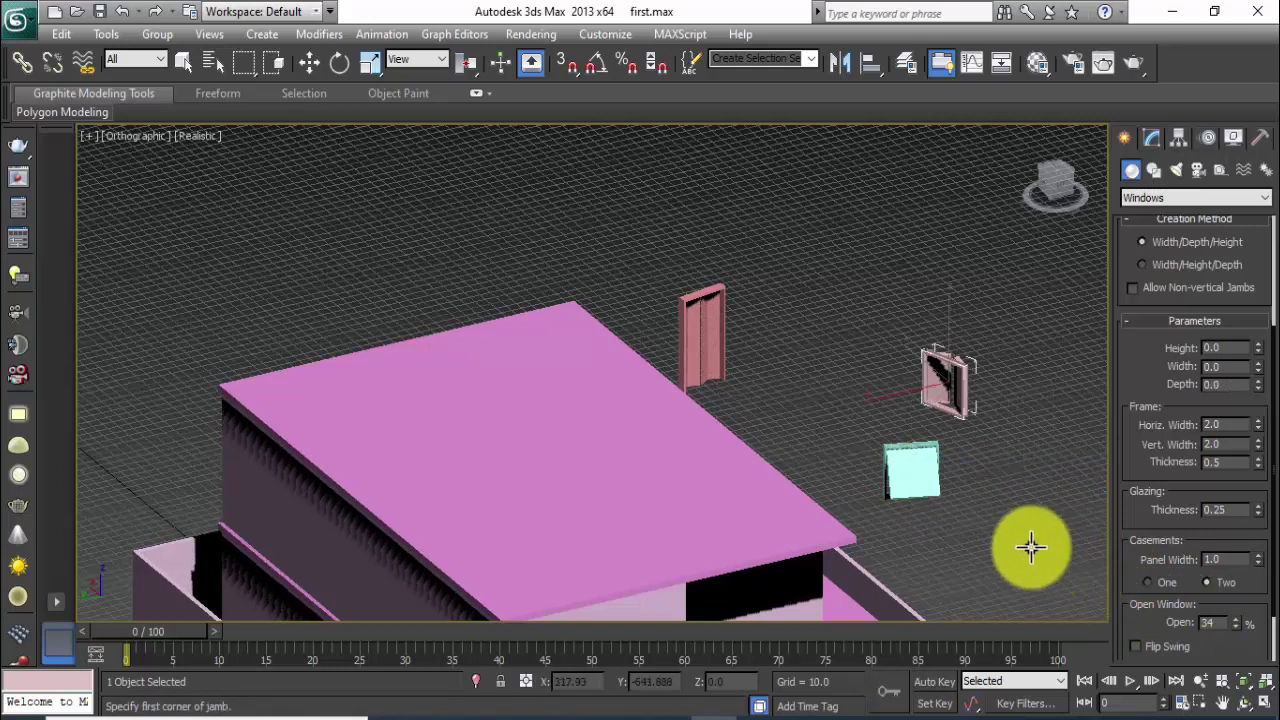
click(184, 63)
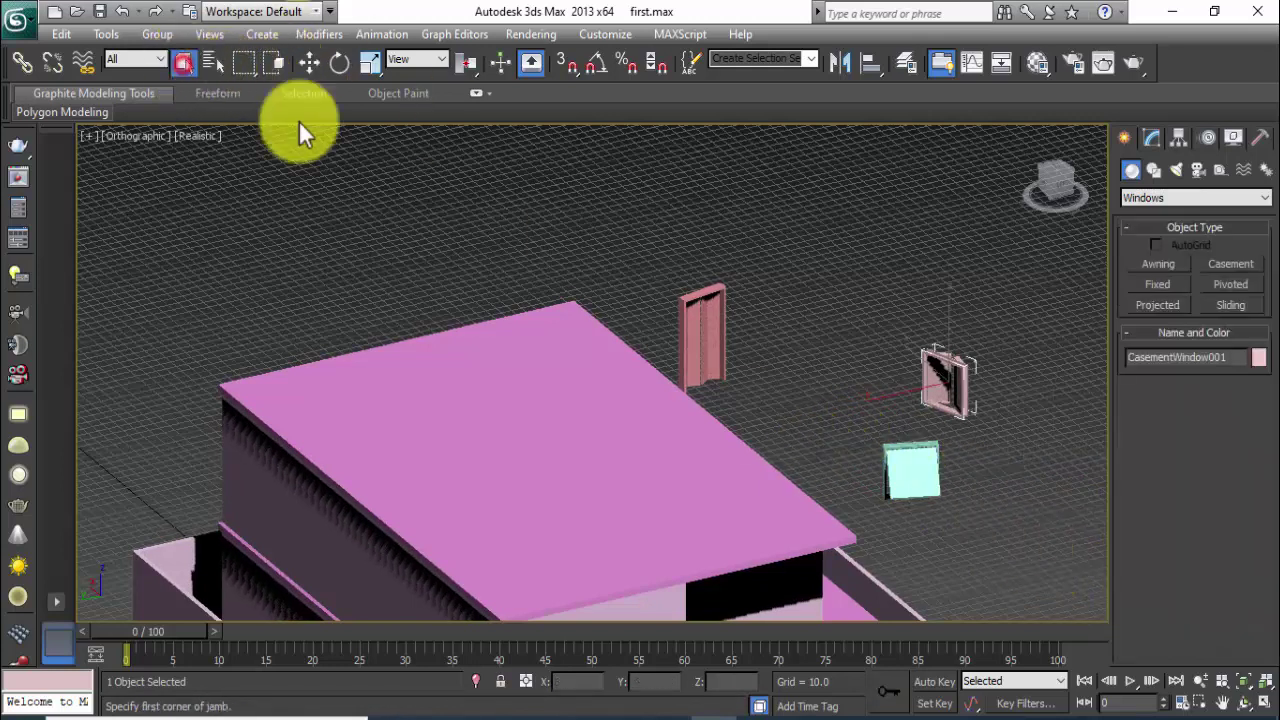
Select the casement window and return to the four-view layout.
click(1150, 142)
drag(1151, 549, 1151, 391)
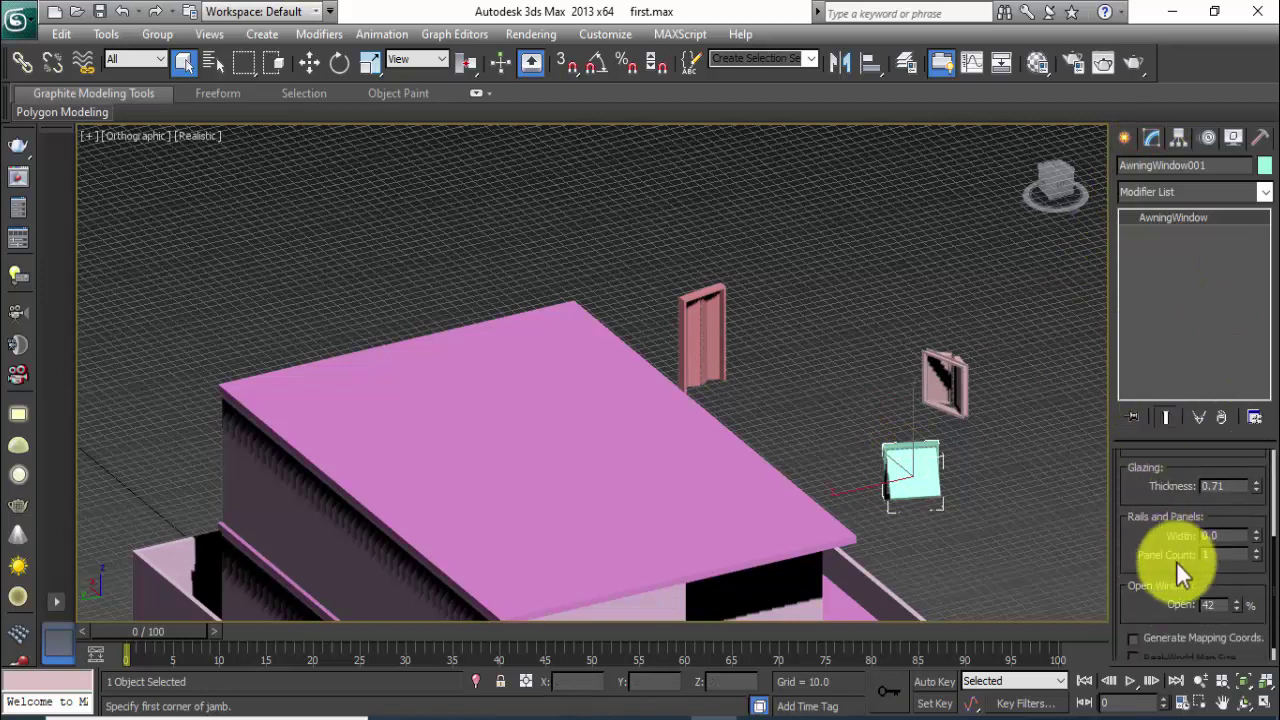
scroll(1173, 558, down, 1)
scroll(1171, 510, down, 2)
scroll(1171, 570, up, 4)
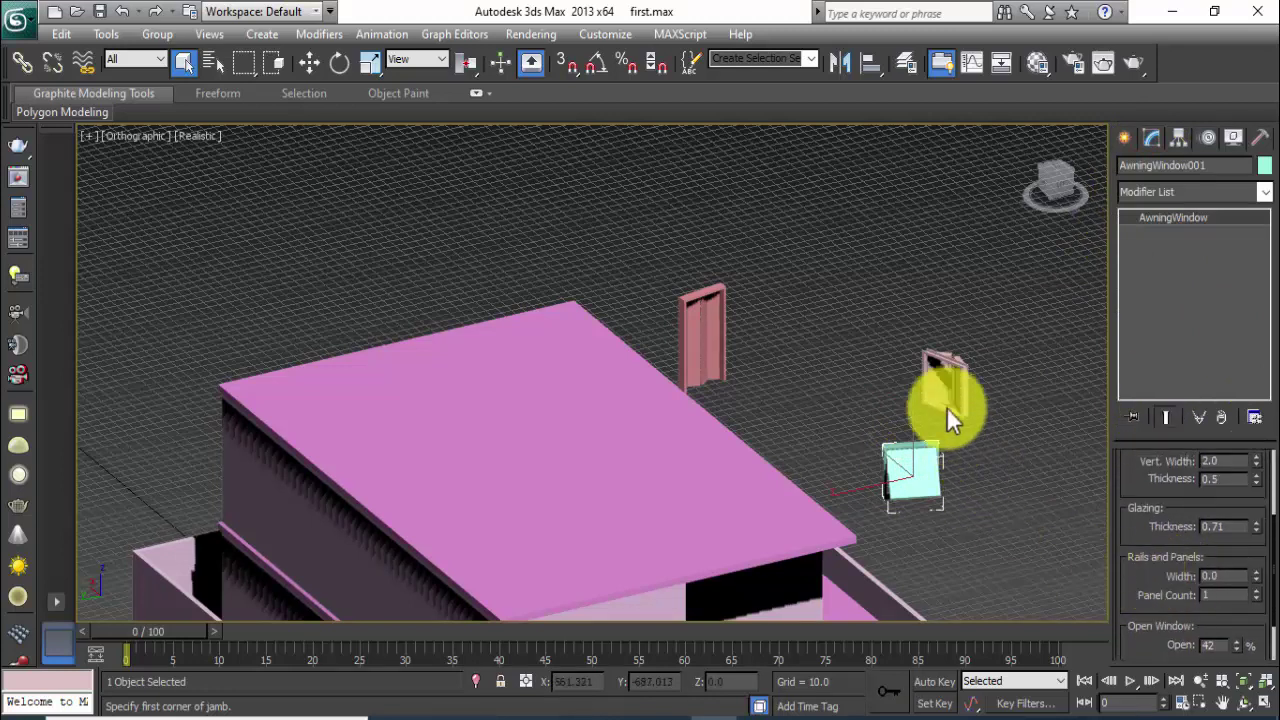
click(943, 360)
middle_drag(1009, 393, 922, 382)
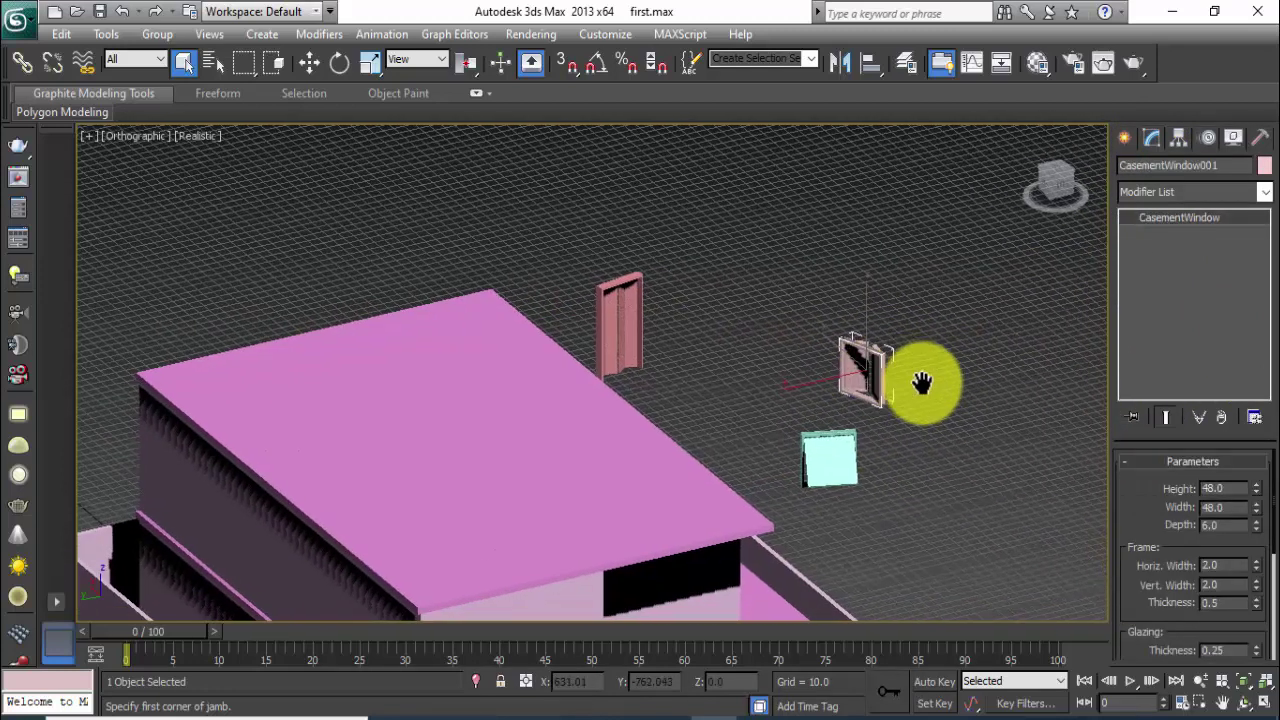
key(alt+w)
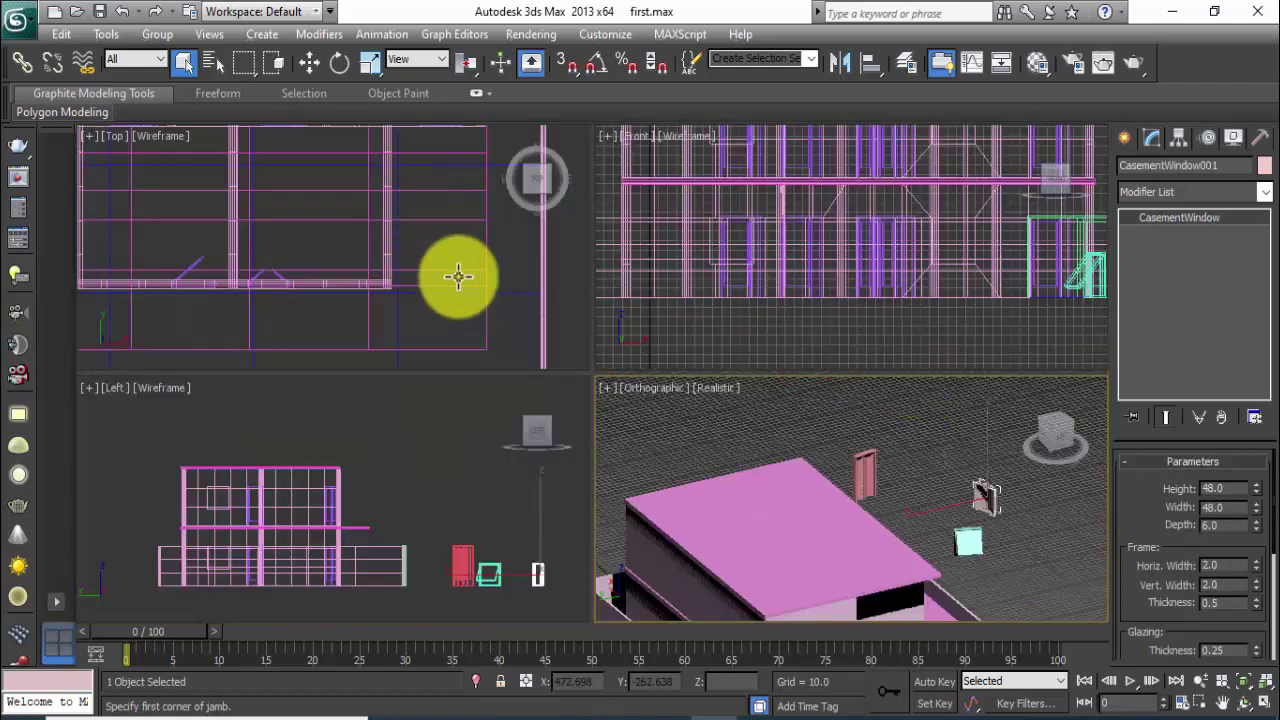
Move the casement window against the house's front wall and maximize the Top view.
middle_drag(457, 277, 403, 148)
scroll(424, 251, down, 2)
scroll(449, 263, down, 3)
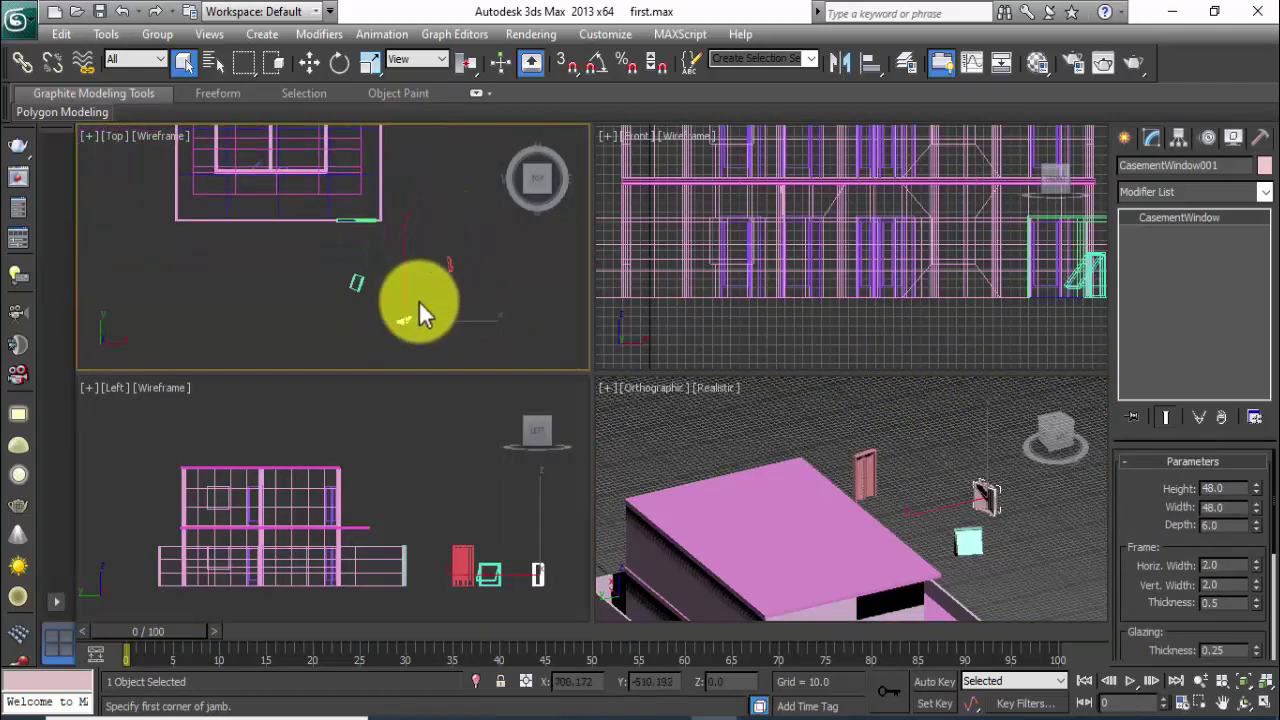
click(309, 62)
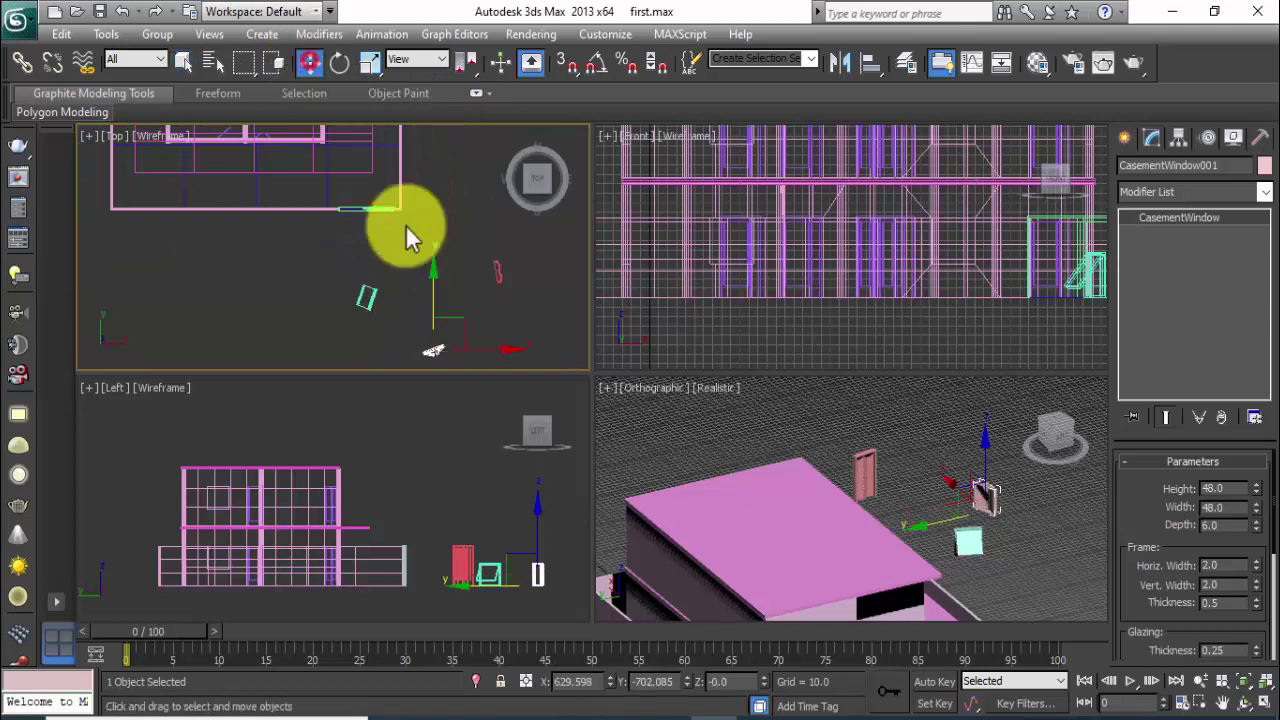
mouse_move(457, 317)
mouse_down()
mouse_move(329, 177)
mouse_move(286, 151)
mouse_up()
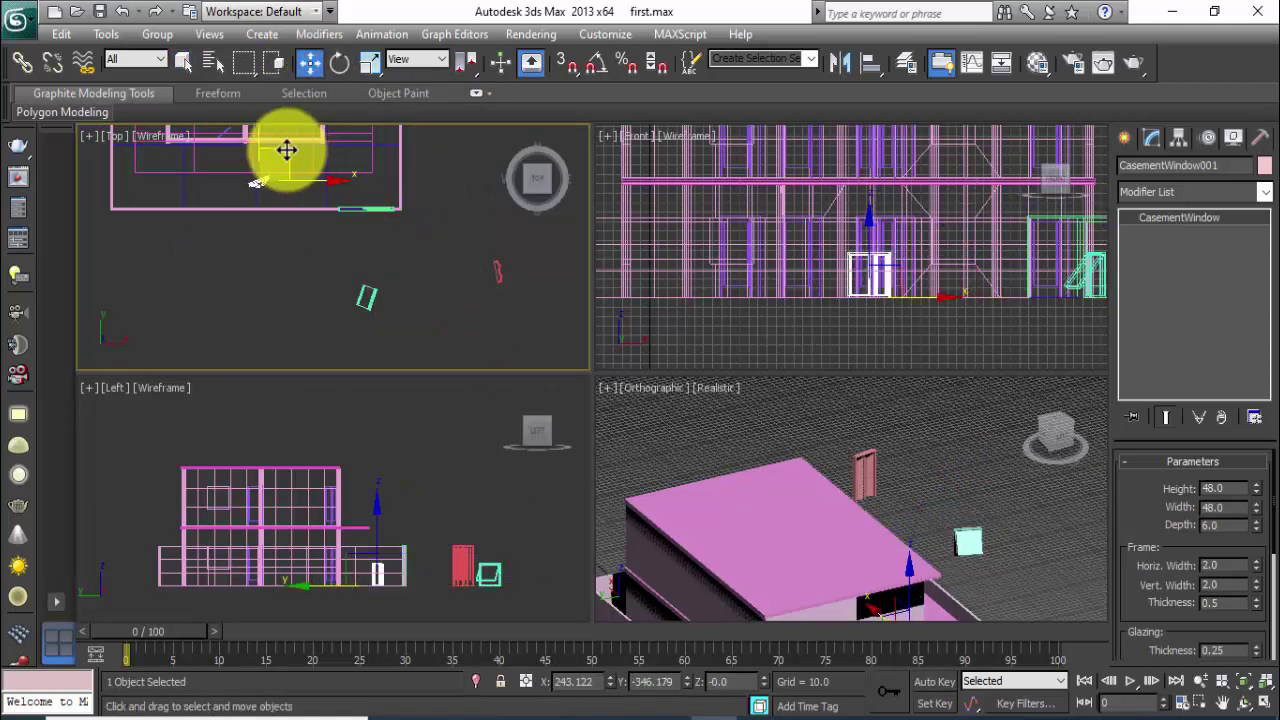
mouse_move(365, 205)
middle_down()
mouse_move(415, 255)
mouse_move(406, 280)
middle_up()
key(alt+w)
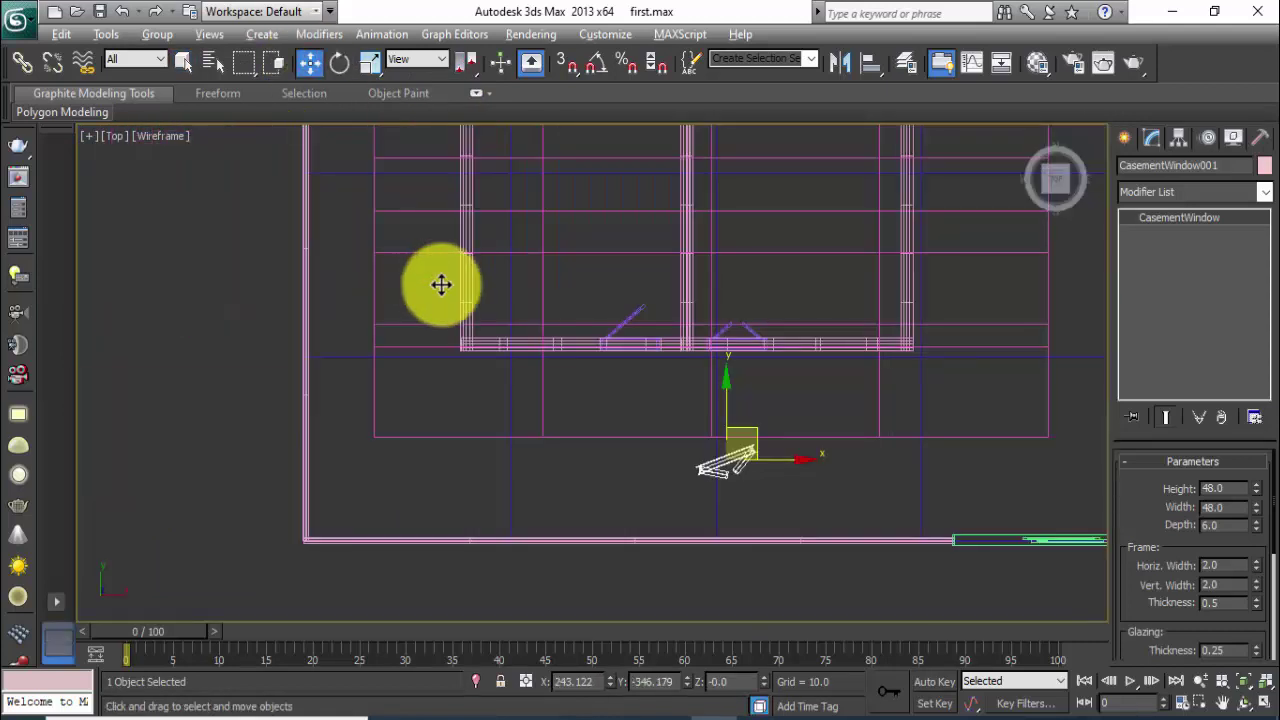
Rotate the casement window level so it runs along the wall.
click(339, 65)
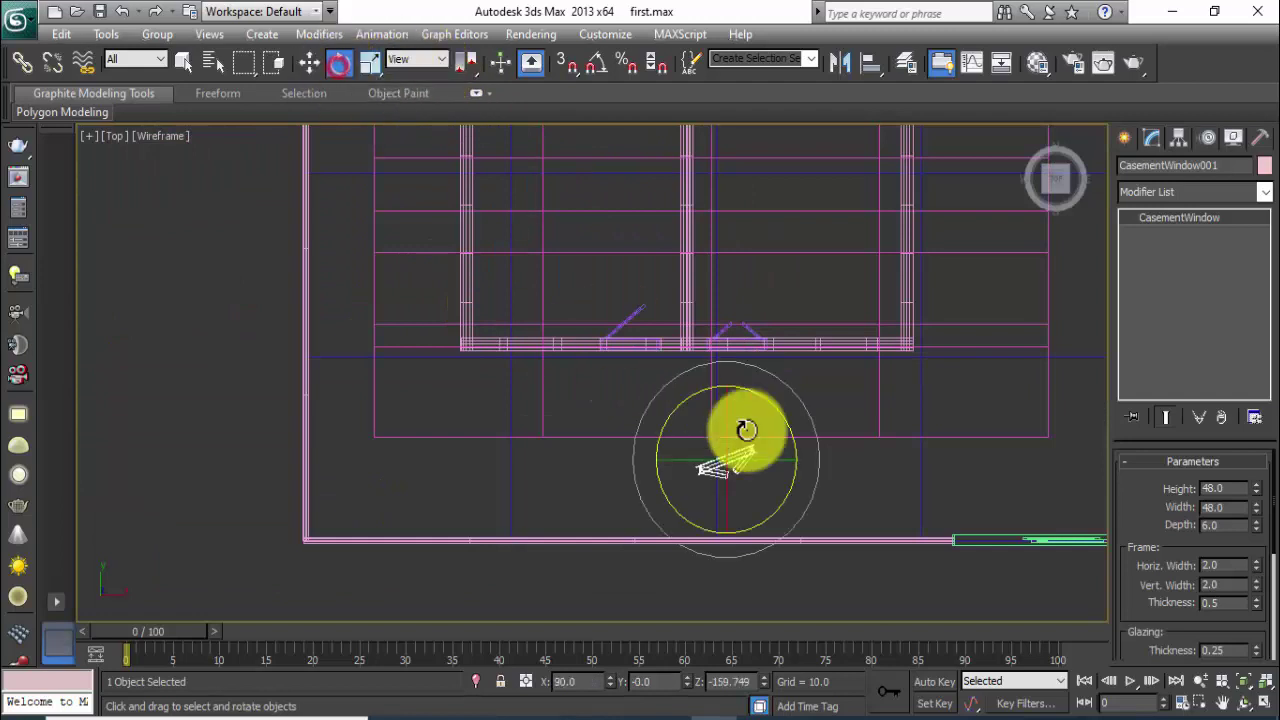
mouse_move(763, 371)
mouse_down()
mouse_move(606, 363)
mouse_move(563, 480)
mouse_move(746, 403)
mouse_move(684, 395)
mouse_move(617, 449)
mouse_move(660, 523)
mouse_up()
scroll(760, 400, up, 2)
scroll(666, 399, up, 3)
scroll(666, 399, up, 2)
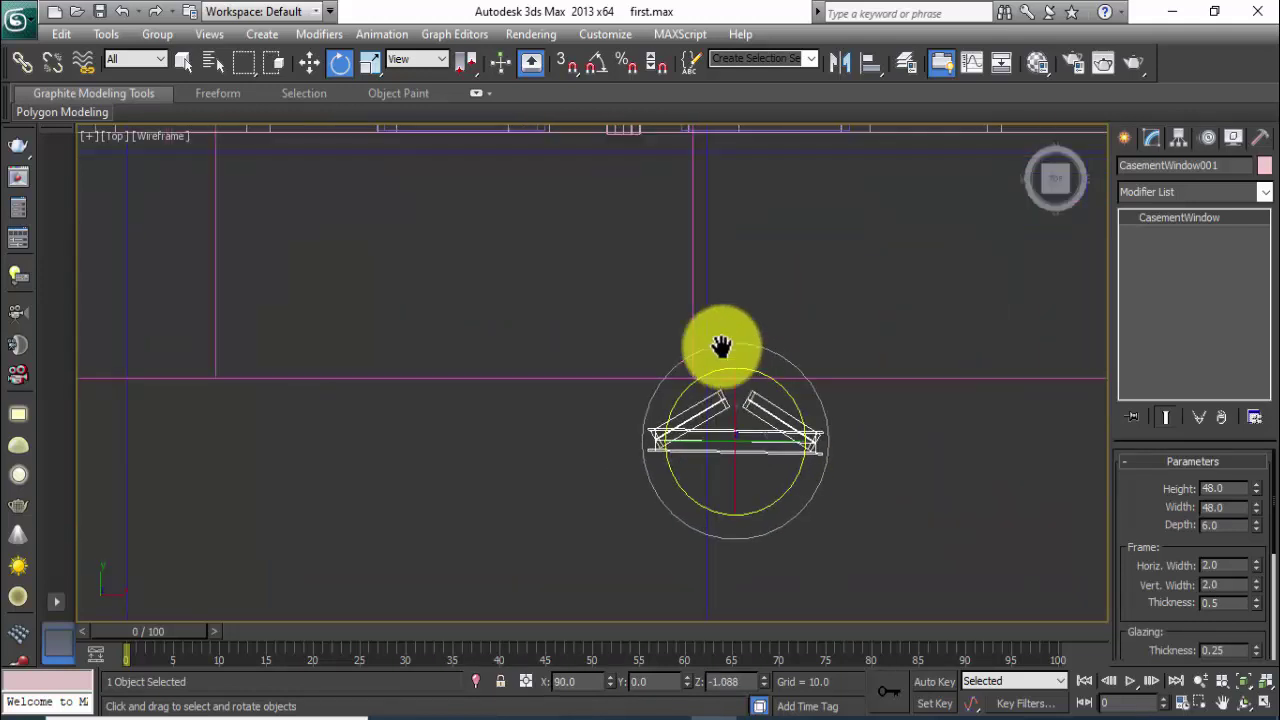
scroll(723, 343, up, 2)
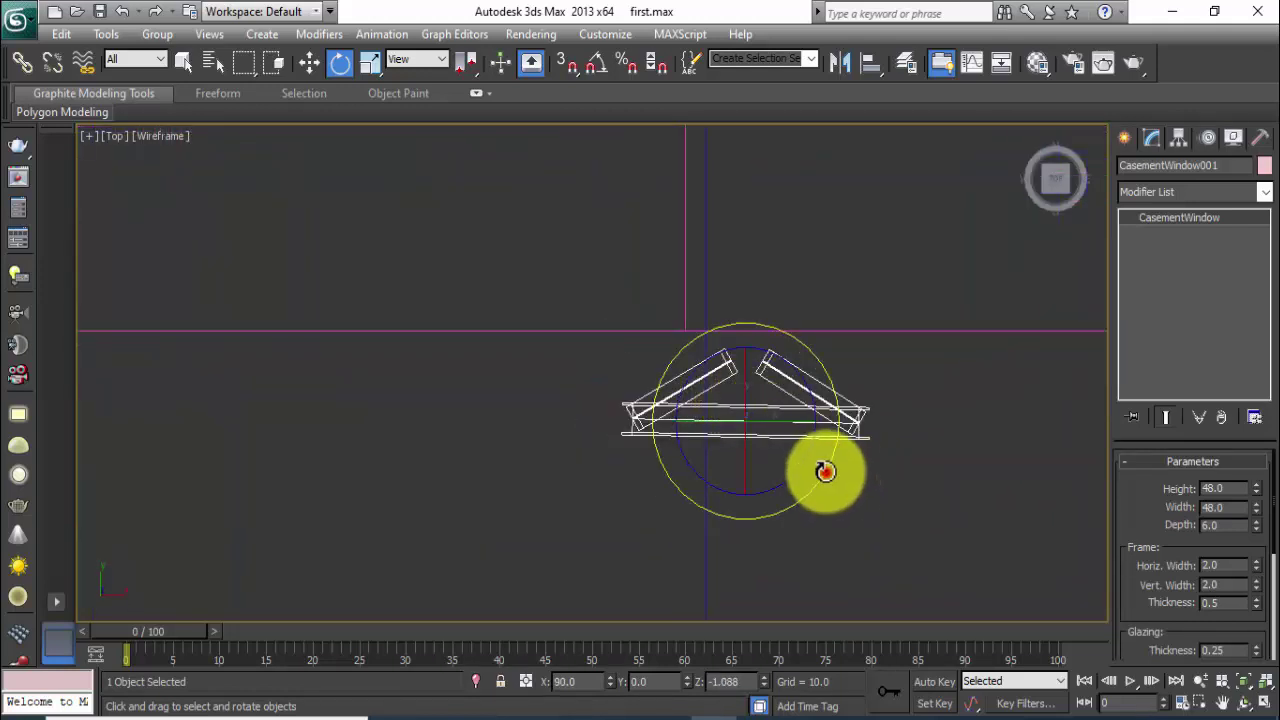
drag(824, 471, 827, 470)
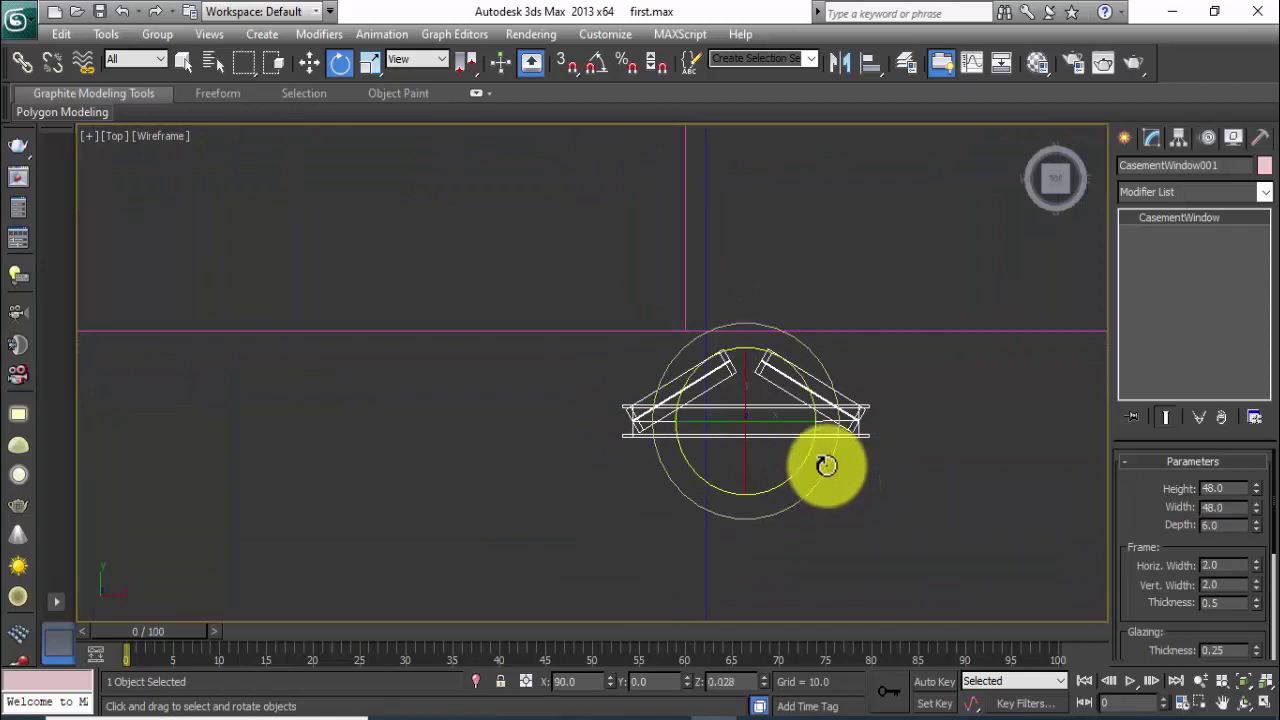
mouse_move(826, 463)
middle_down()
mouse_move(734, 429)
mouse_move(816, 448)
middle_up()
scroll(760, 435, down, 5)
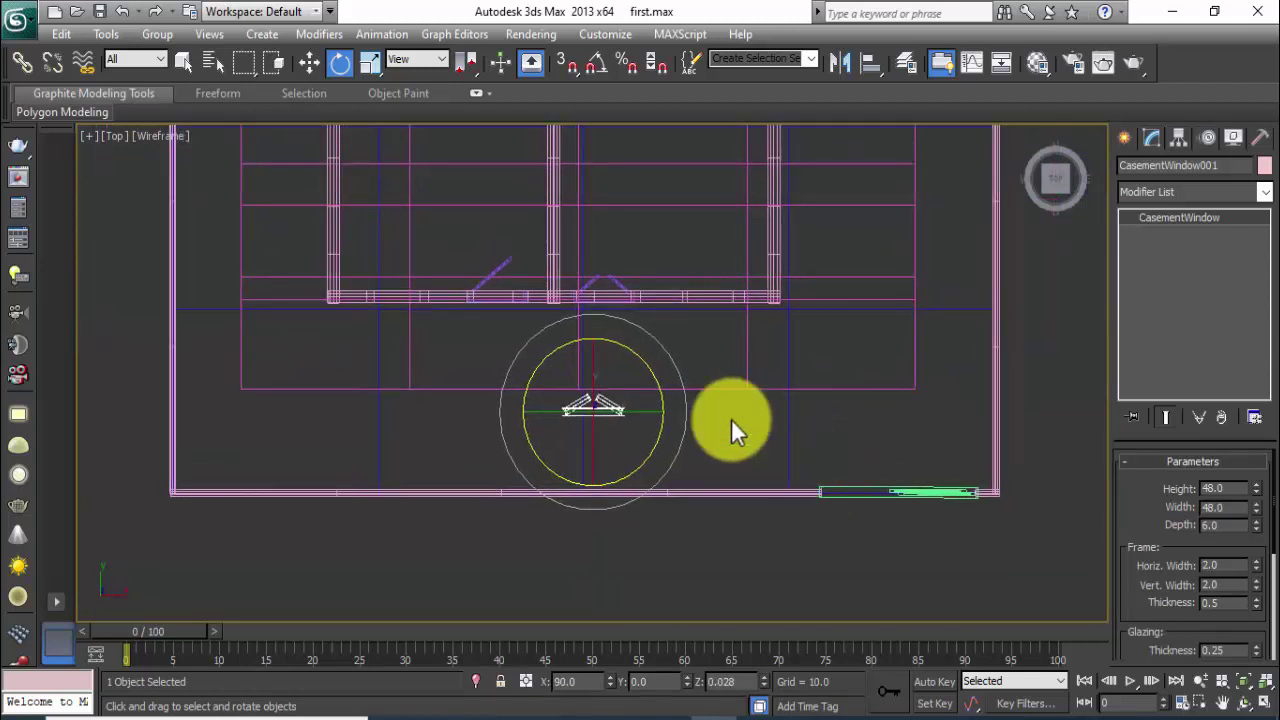
Move the window into the upper wall's opening and narrow it to width 41.76.
click(309, 62)
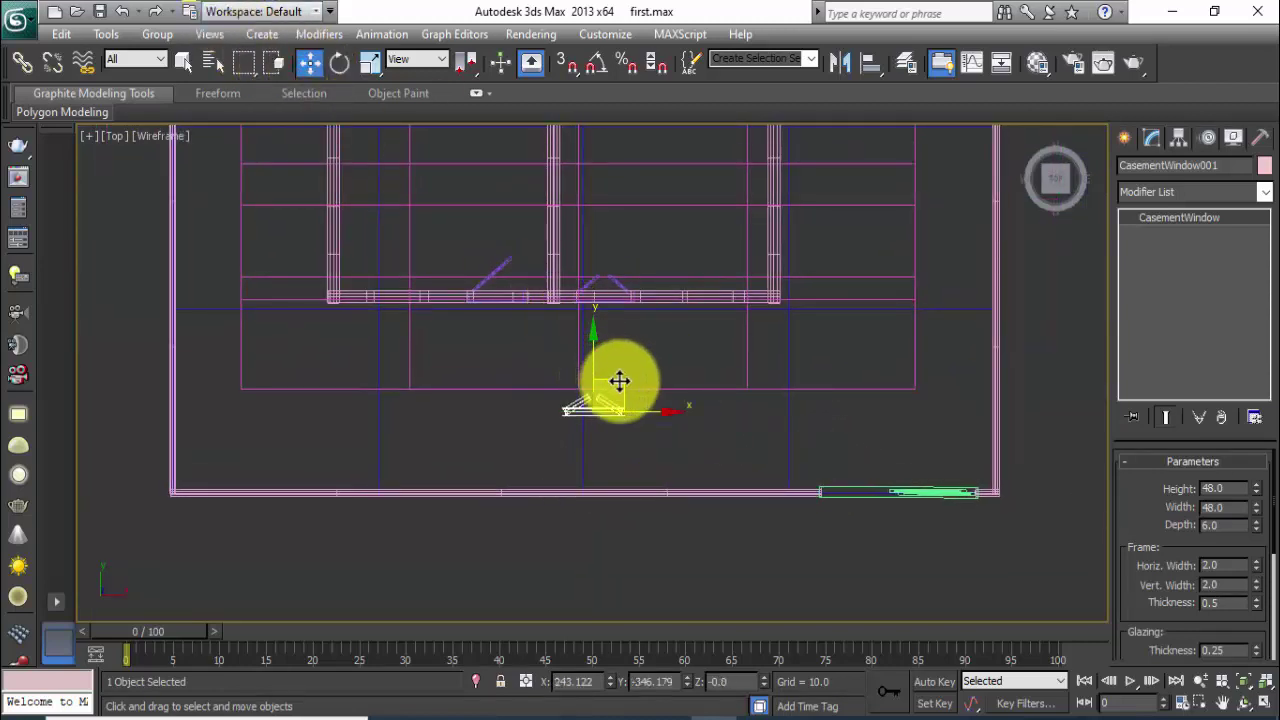
drag(619, 381, 731, 251)
scroll(667, 309, up, 2)
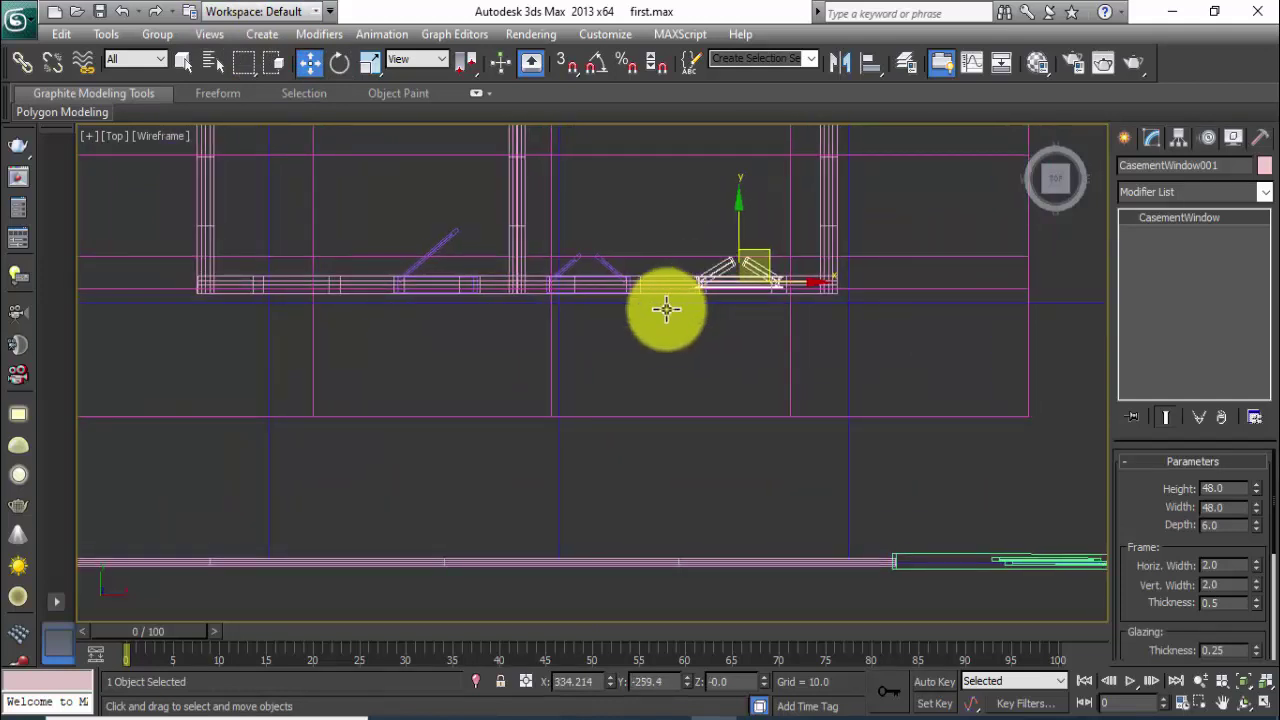
scroll(780, 251, up, 1)
scroll(757, 286, up, 3)
scroll(714, 349, down, 2)
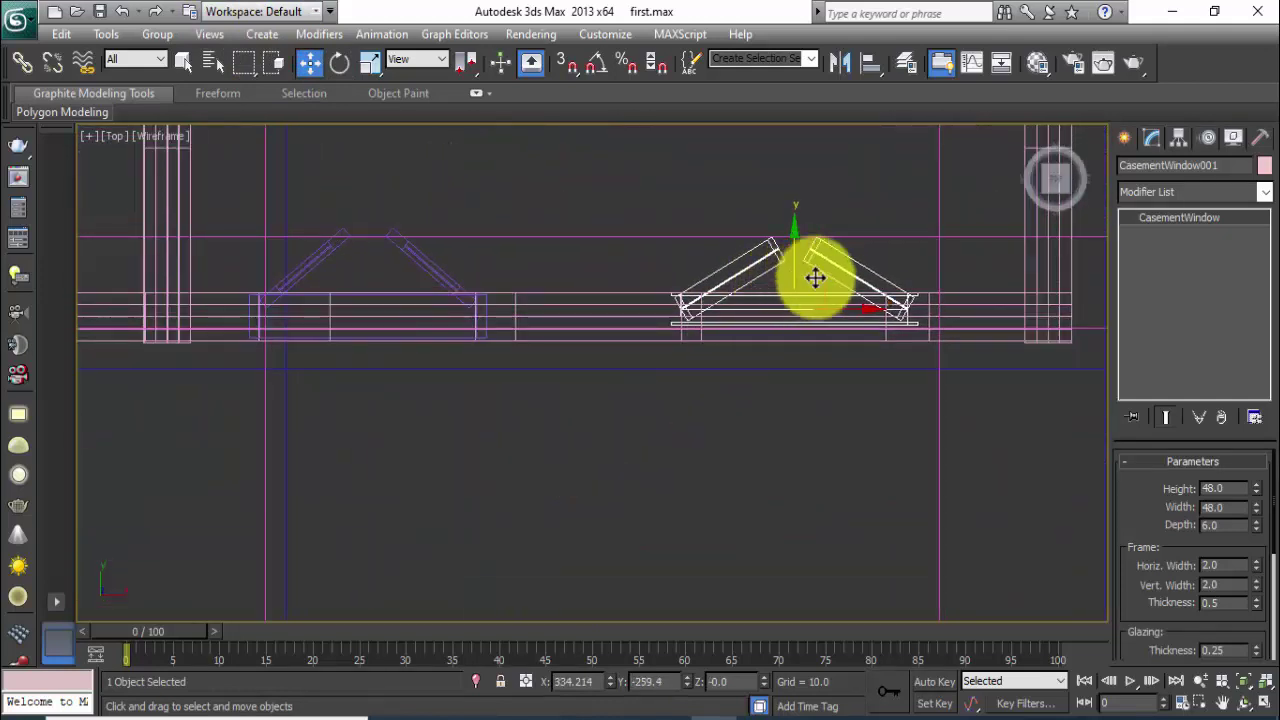
drag(816, 278, 818, 286)
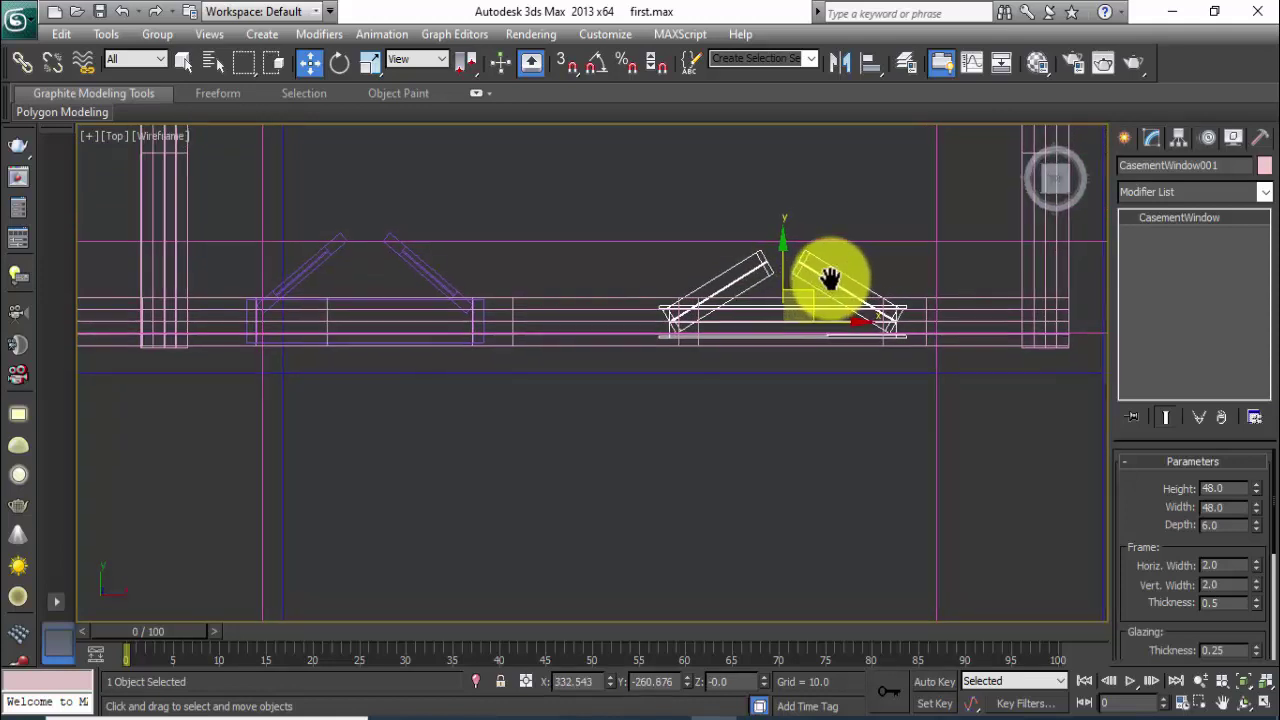
scroll(829, 277, down, 2)
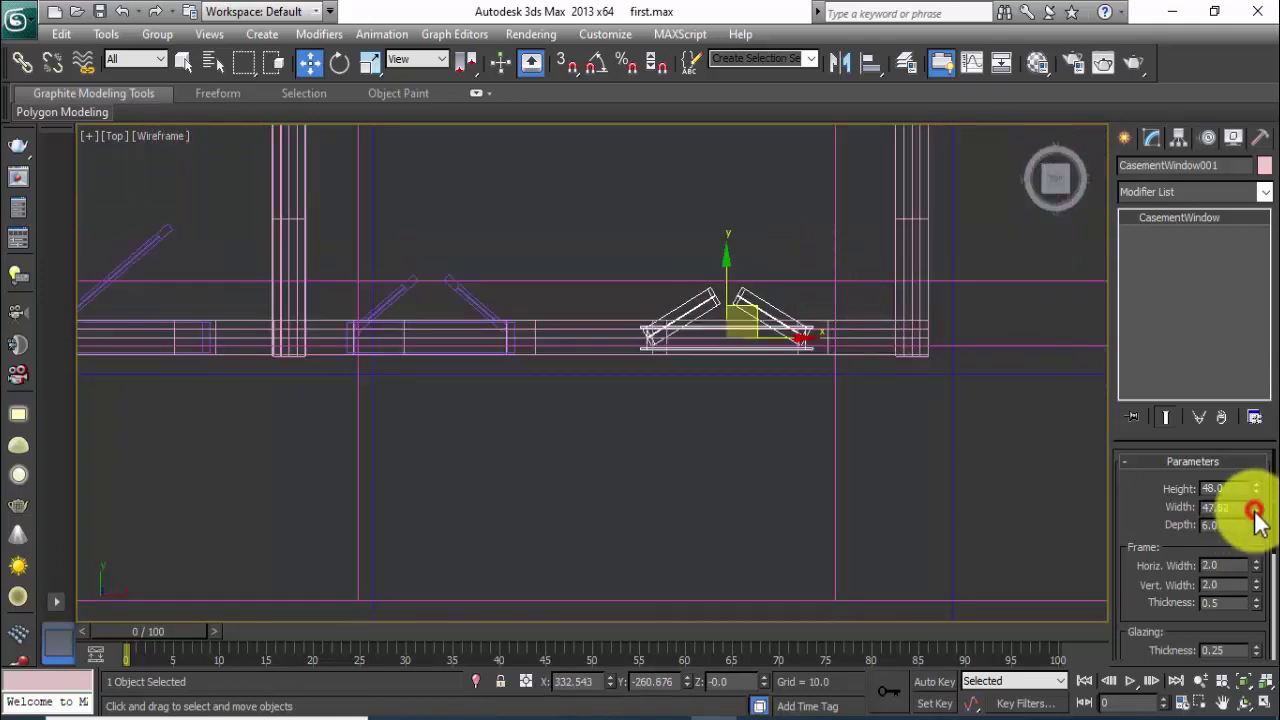
drag(1254, 512, 1255, 517)
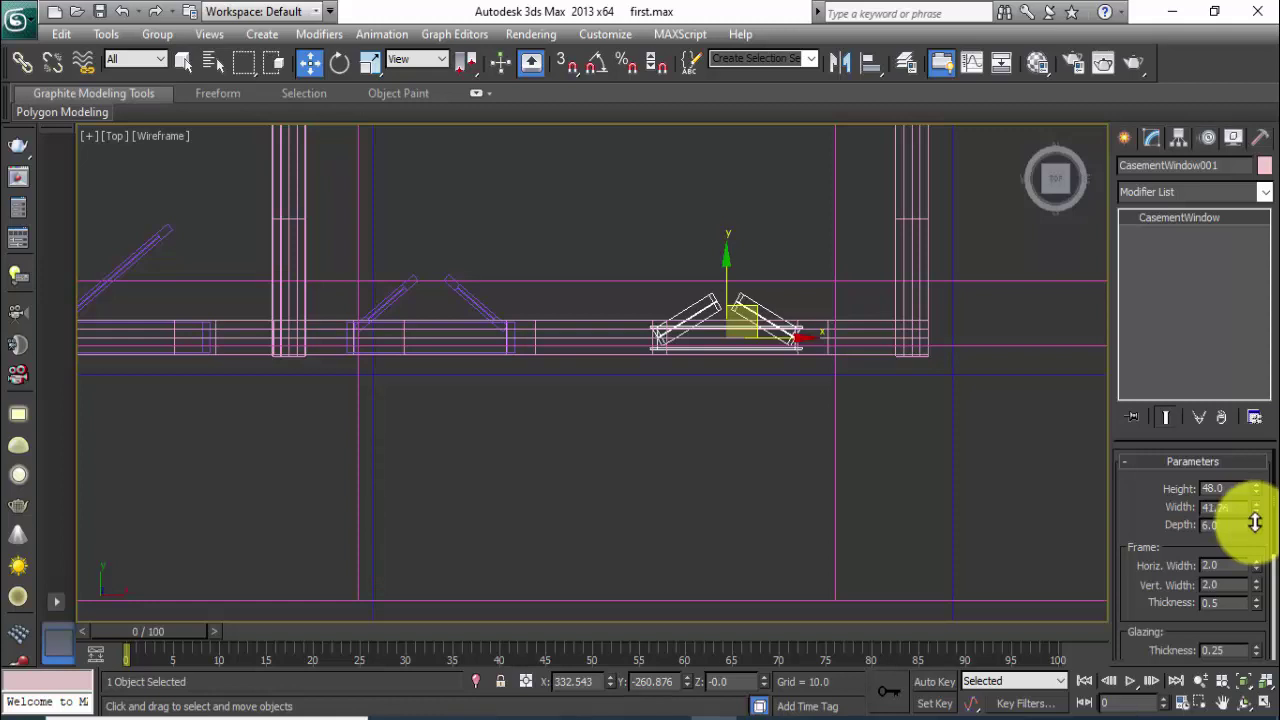
Drag a copy of the window leftward along the front wall.
middle_drag(613, 383, 808, 449)
scroll(891, 447, down, 2)
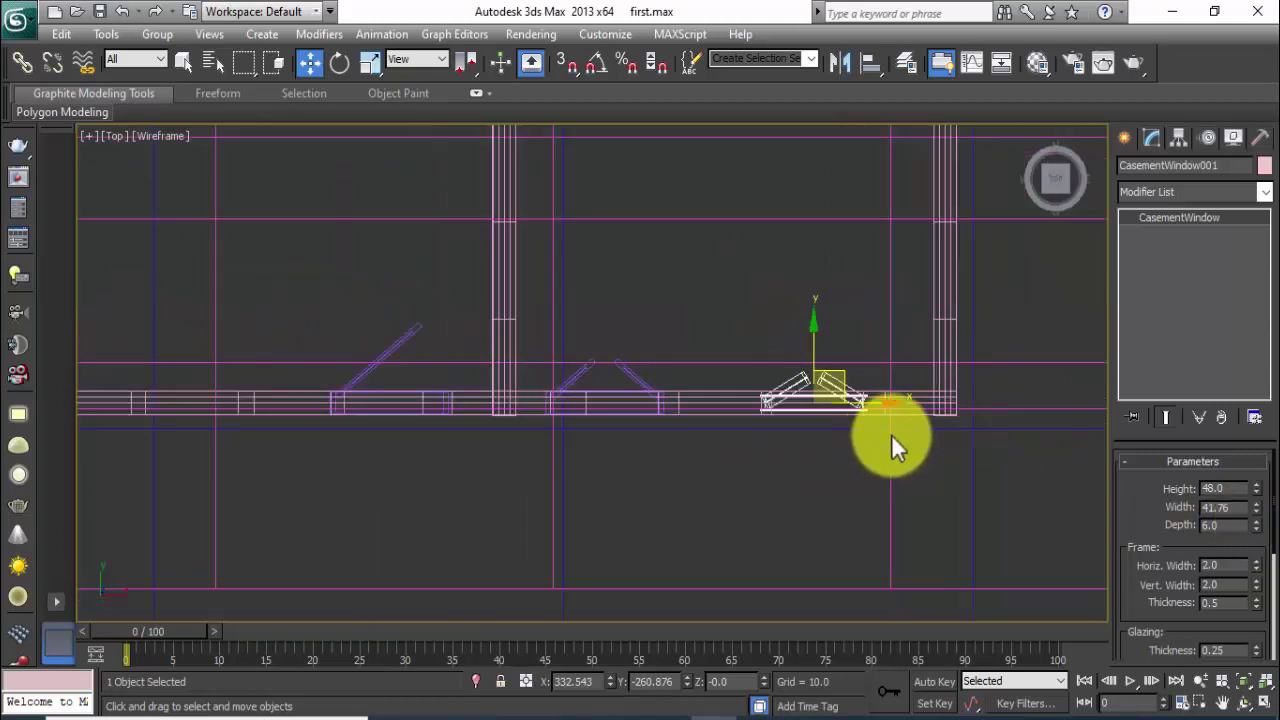
shift+drag(887, 405, 270, 405)
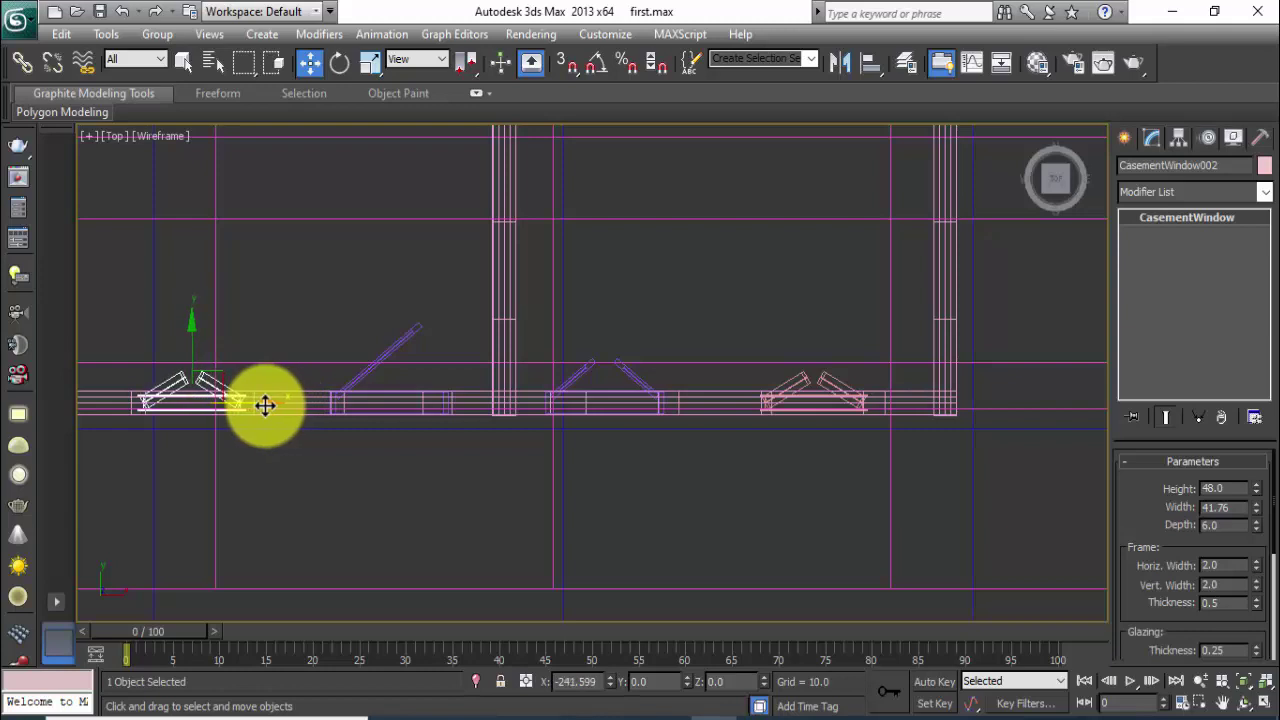
Place the window copy in the front wall's second opening and select both front windows.
drag(265, 404, 273, 404)
click(665, 453)
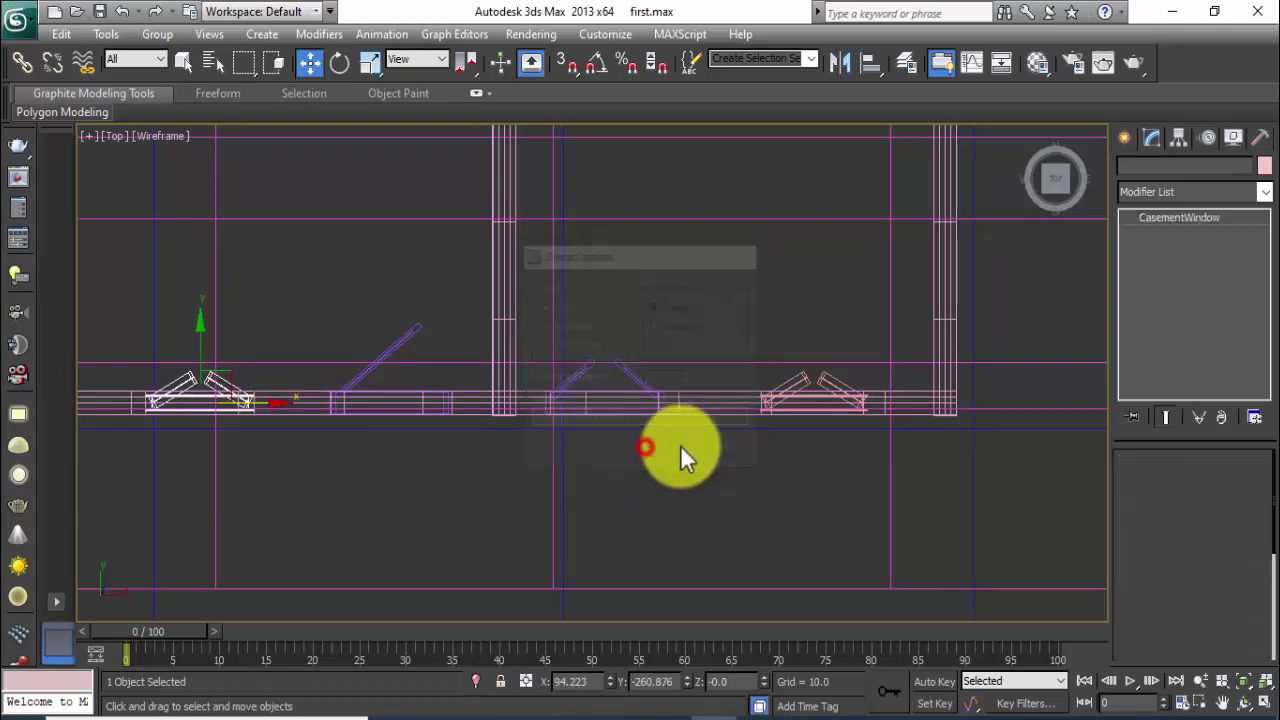
ctrl+click(838, 383)
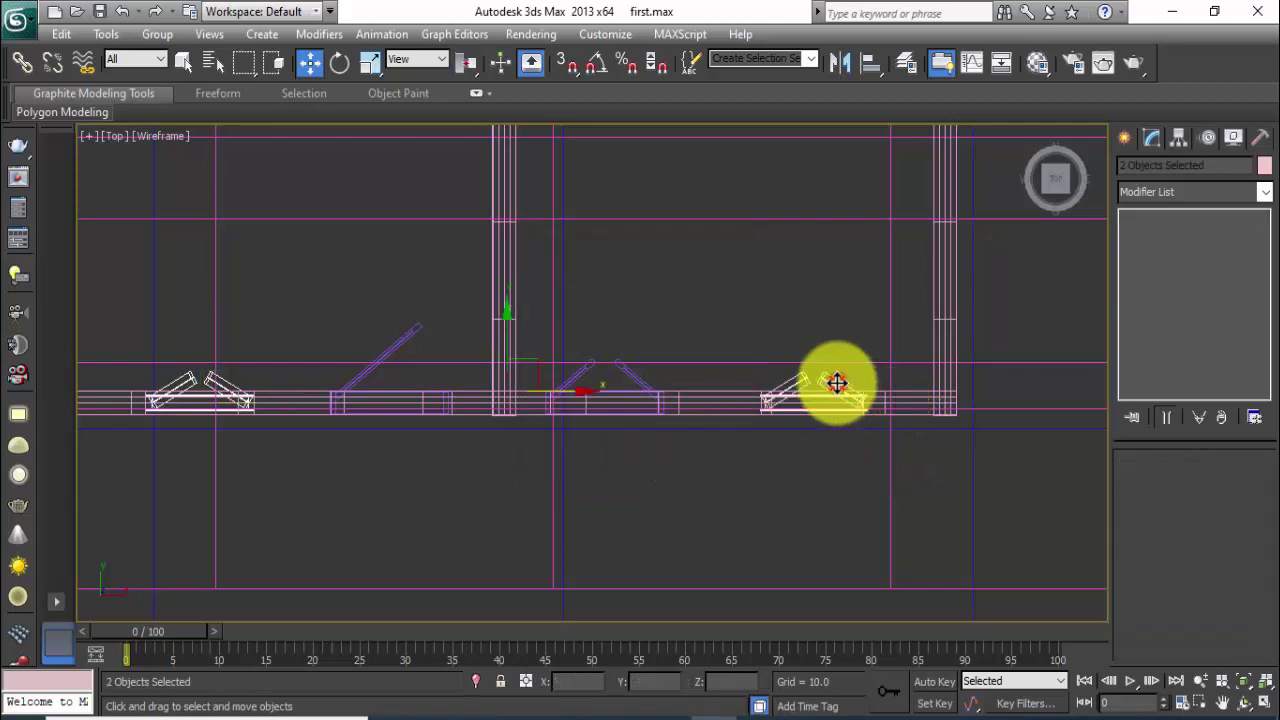
Clone both windows into the opposite top wall, then select wall Box029.
middle_drag(657, 357, 697, 486)
scroll(697, 478, down, 2)
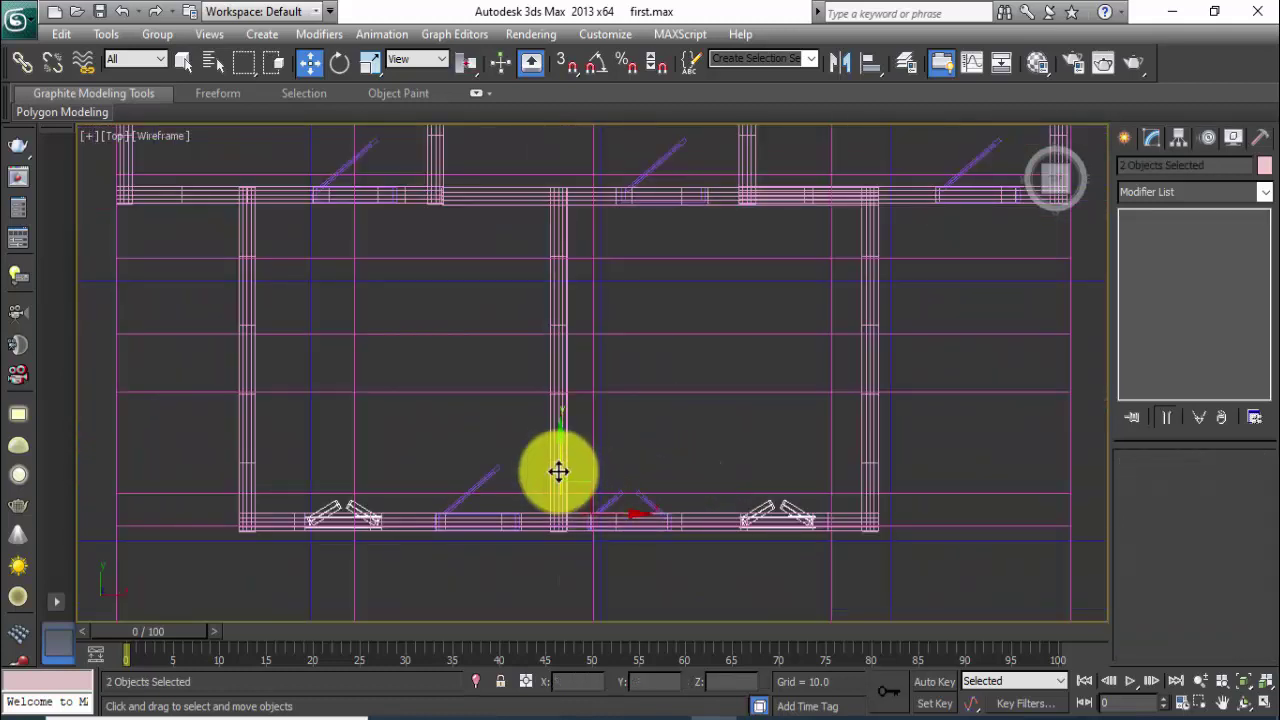
mouse_move(557, 447)
mouse_down()
mouse_move(555, 122)
mouse_move(529, 137)
mouse_up()
click(646, 449)
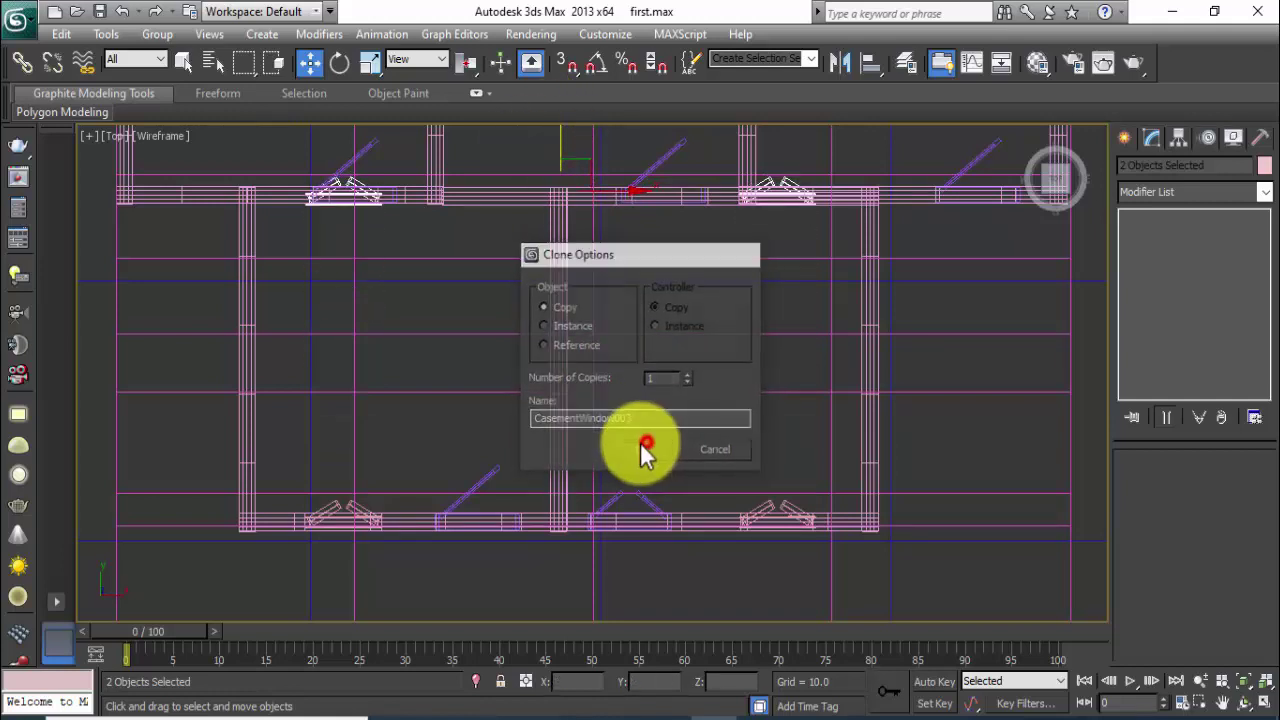
mouse_move(470, 371)
middle_down()
mouse_move(510, 428)
mouse_move(634, 530)
middle_up()
click(240, 348)
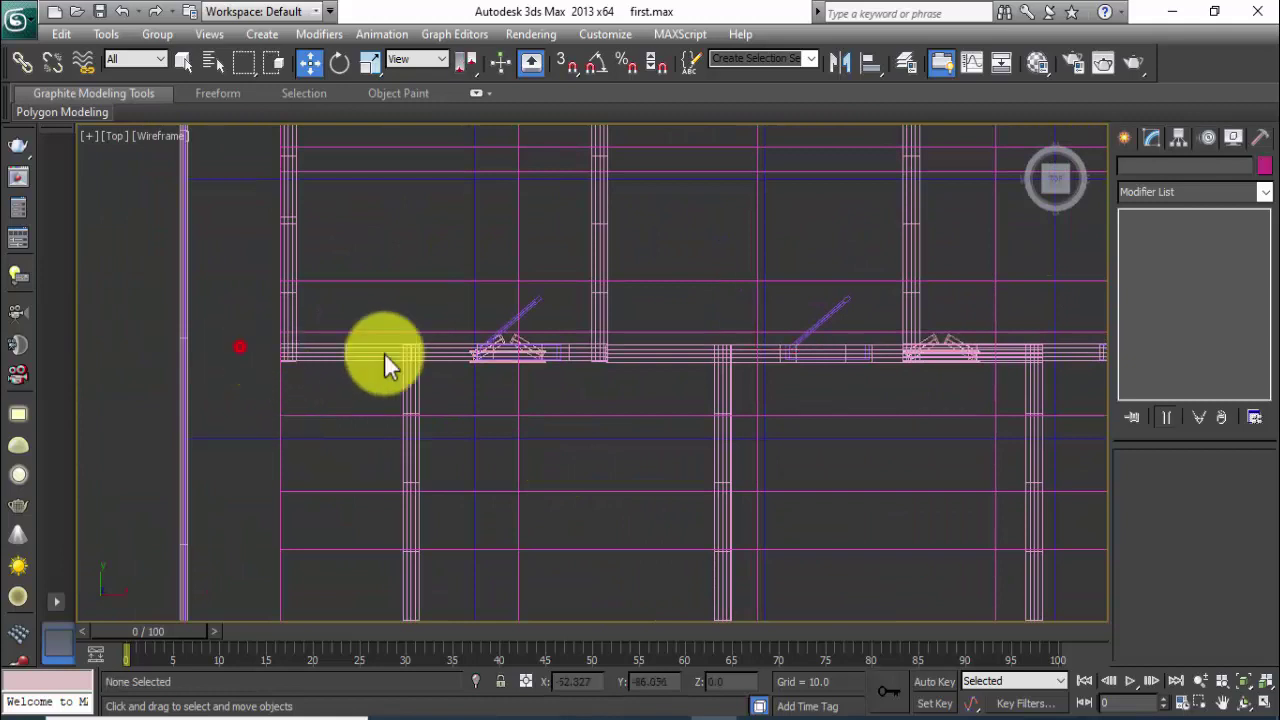
click(522, 342)
Select CasementWindow003 and slide it left along the wall.
middle_drag(519, 347, 486, 329)
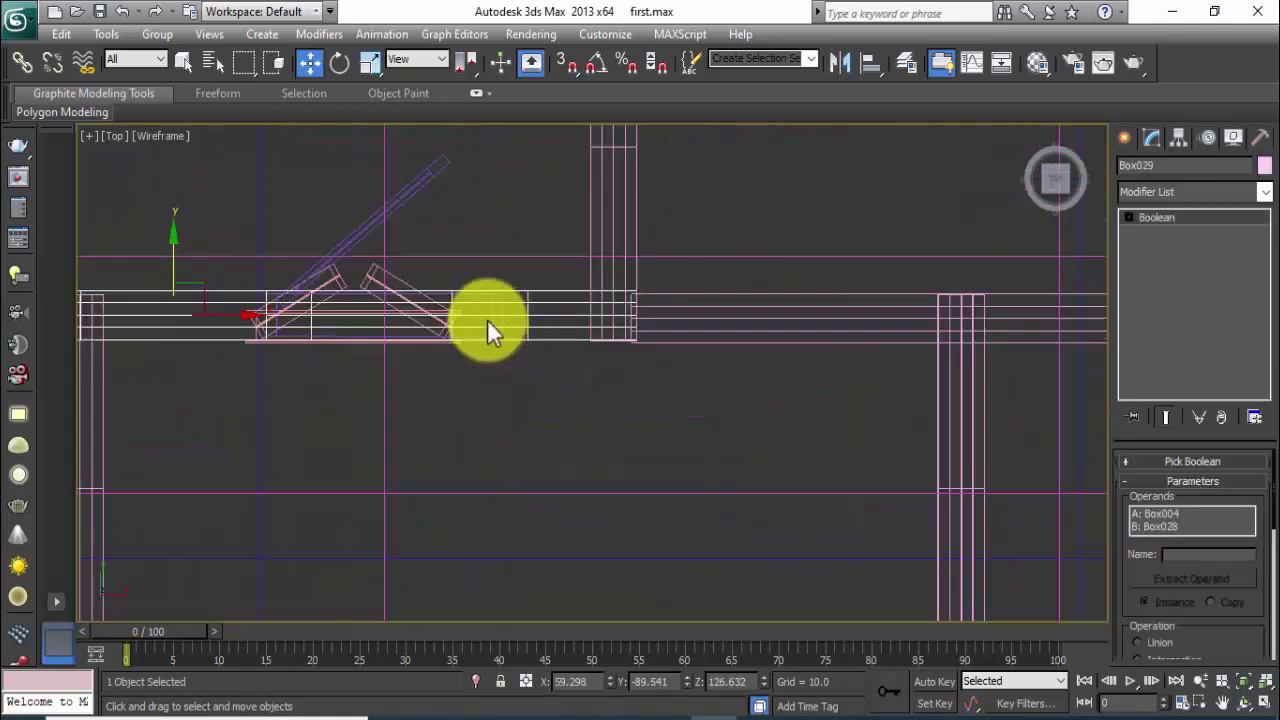
click(414, 303)
mouse_move(414, 303)
middle_down()
mouse_move(503, 393)
mouse_move(651, 436)
middle_up()
scroll(651, 436, up, 2)
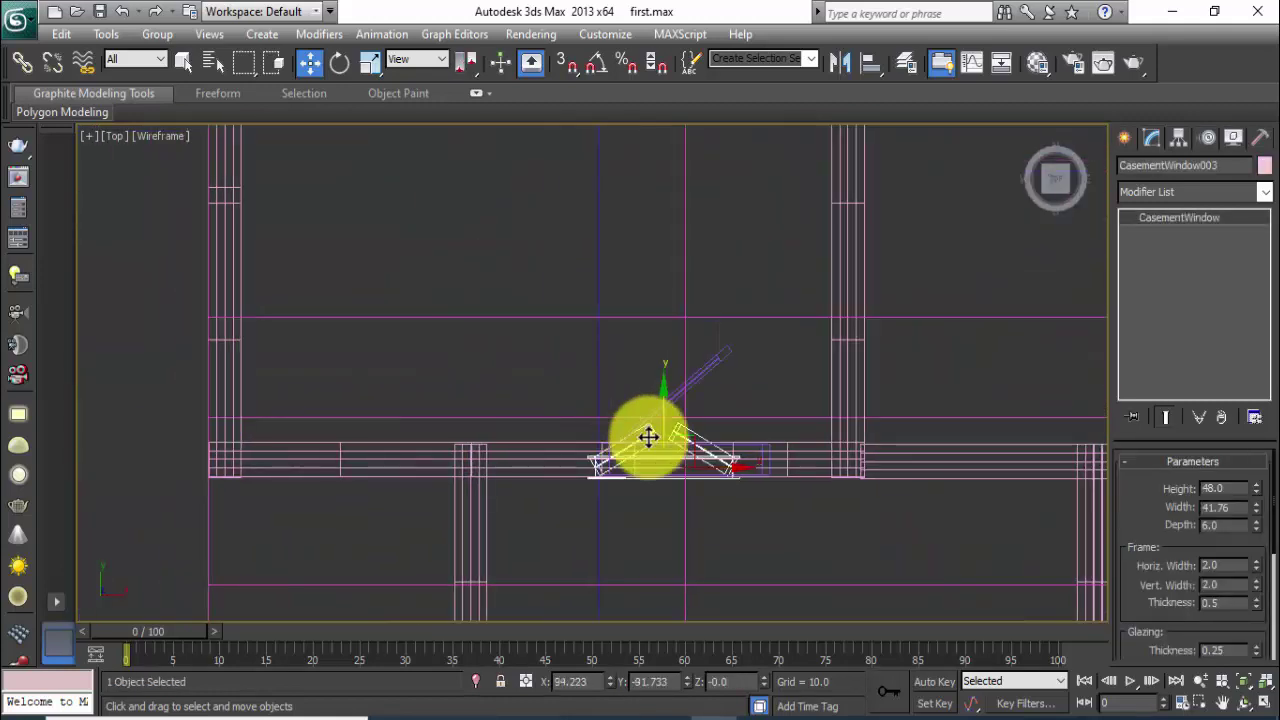
drag(743, 469, 411, 467)
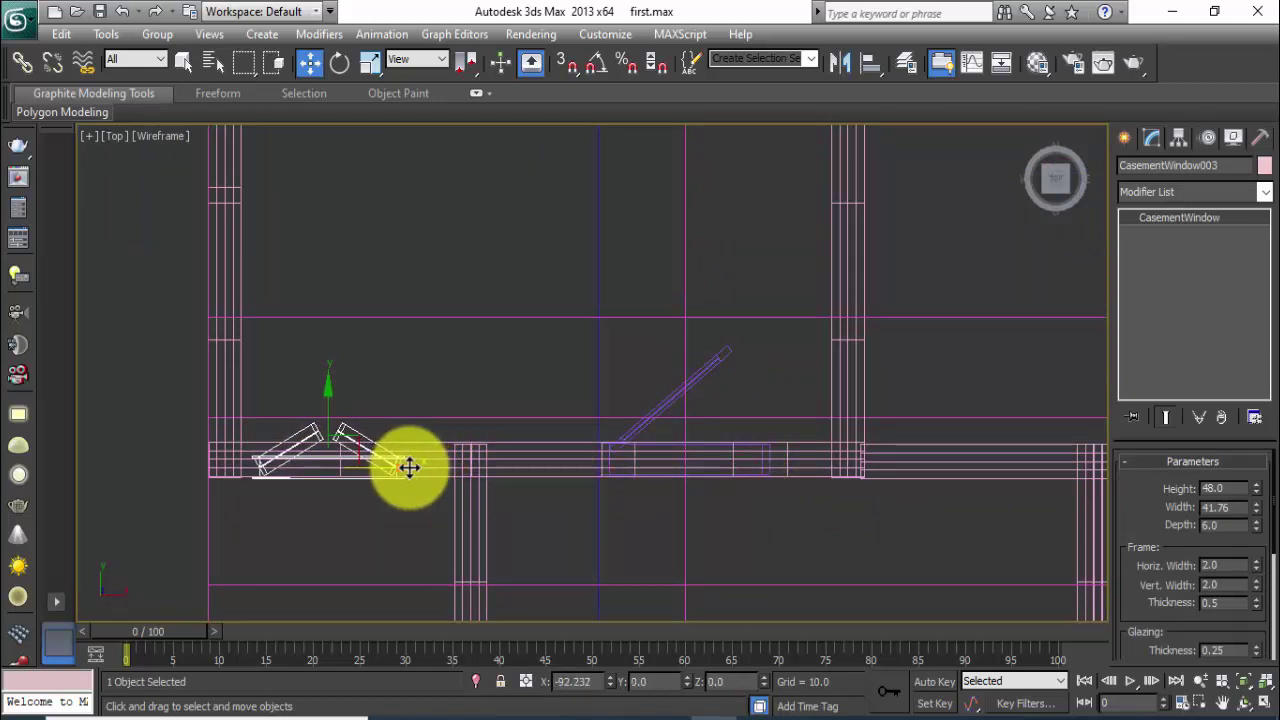
middle_drag(703, 457, 683, 339)
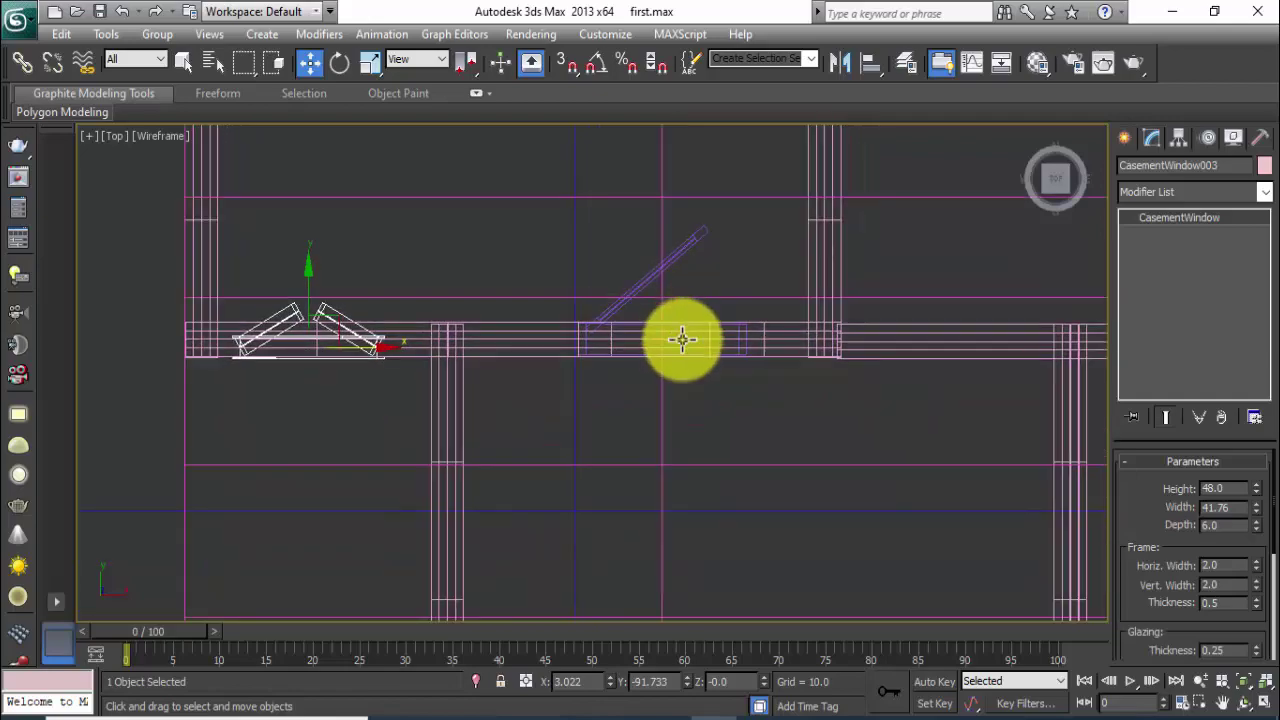
Restore the four views and move CasementWindow003 up toward the side wall.
key(alt+w)
mouse_move(777, 526)
alt+middle_down()
mouse_move(777, 354)
mouse_move(880, 531)
mouse_move(791, 545)
mouse_move(700, 537)
mouse_move(671, 529)
mouse_move(669, 491)
mouse_move(672, 535)
alt+middle_up()
scroll(834, 557, up, 3)
scroll(894, 480, up, 3)
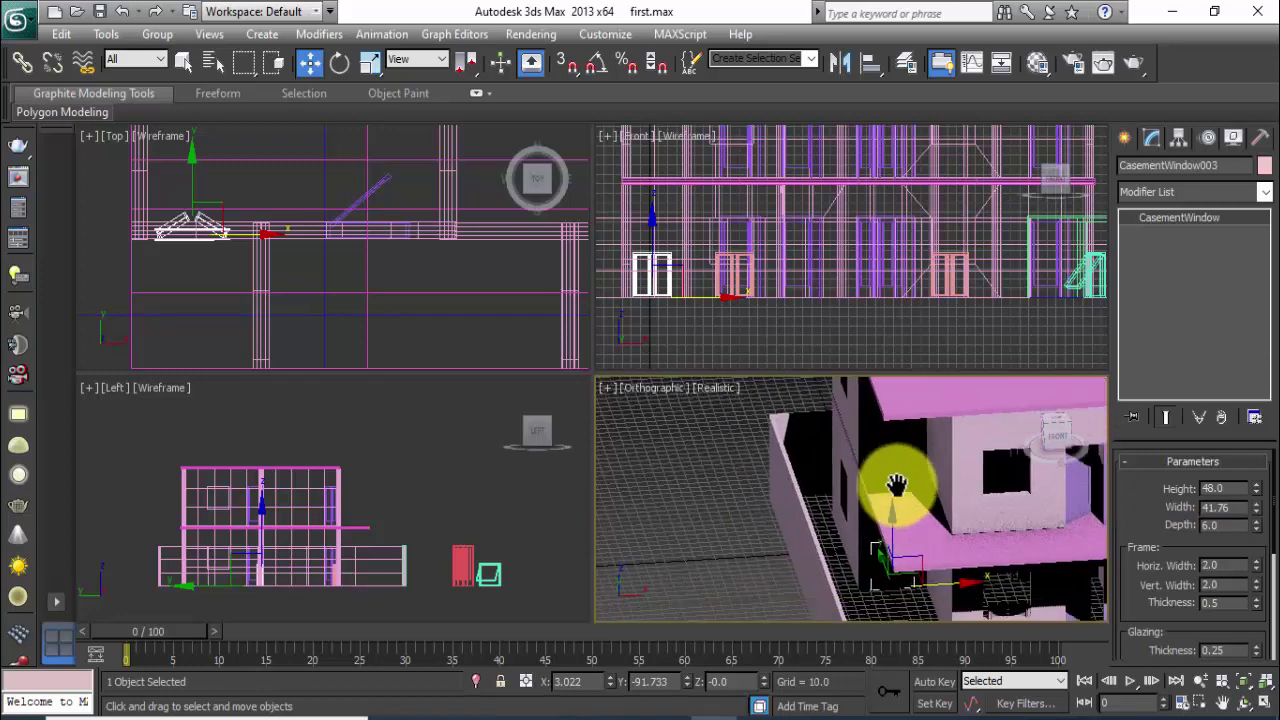
scroll(920, 527, up, 3)
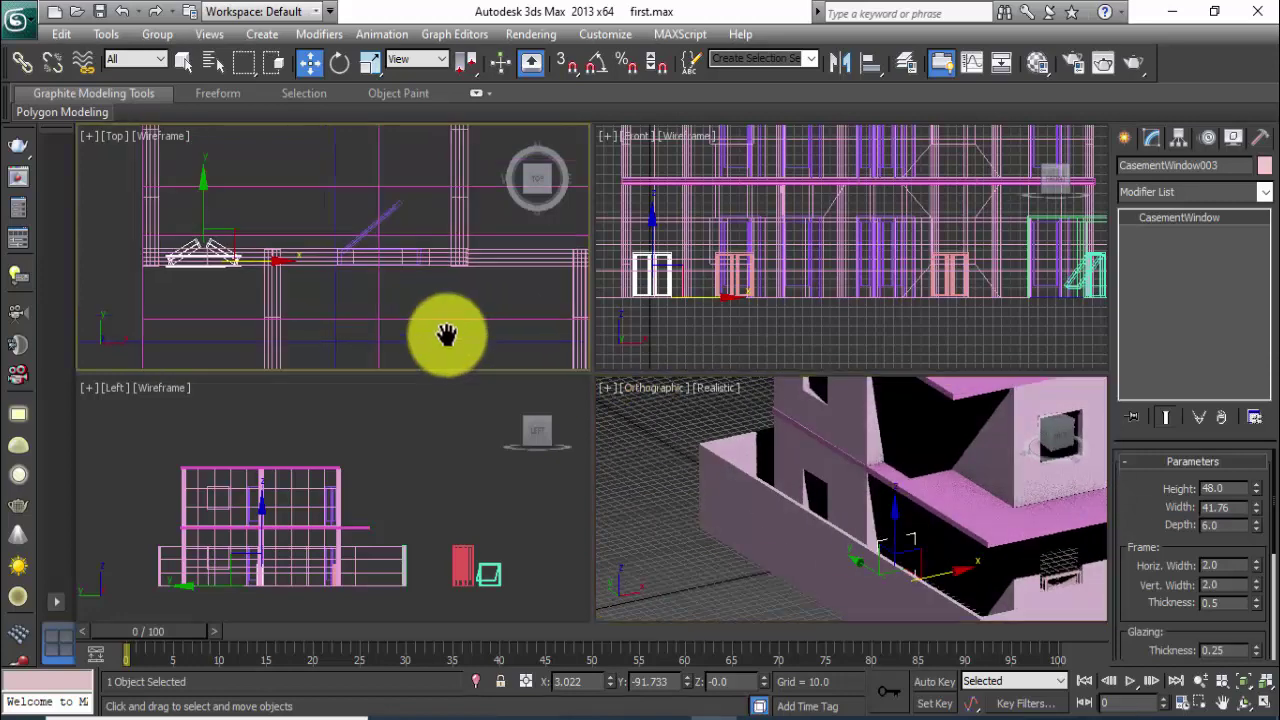
middle_drag(443, 334, 328, 237)
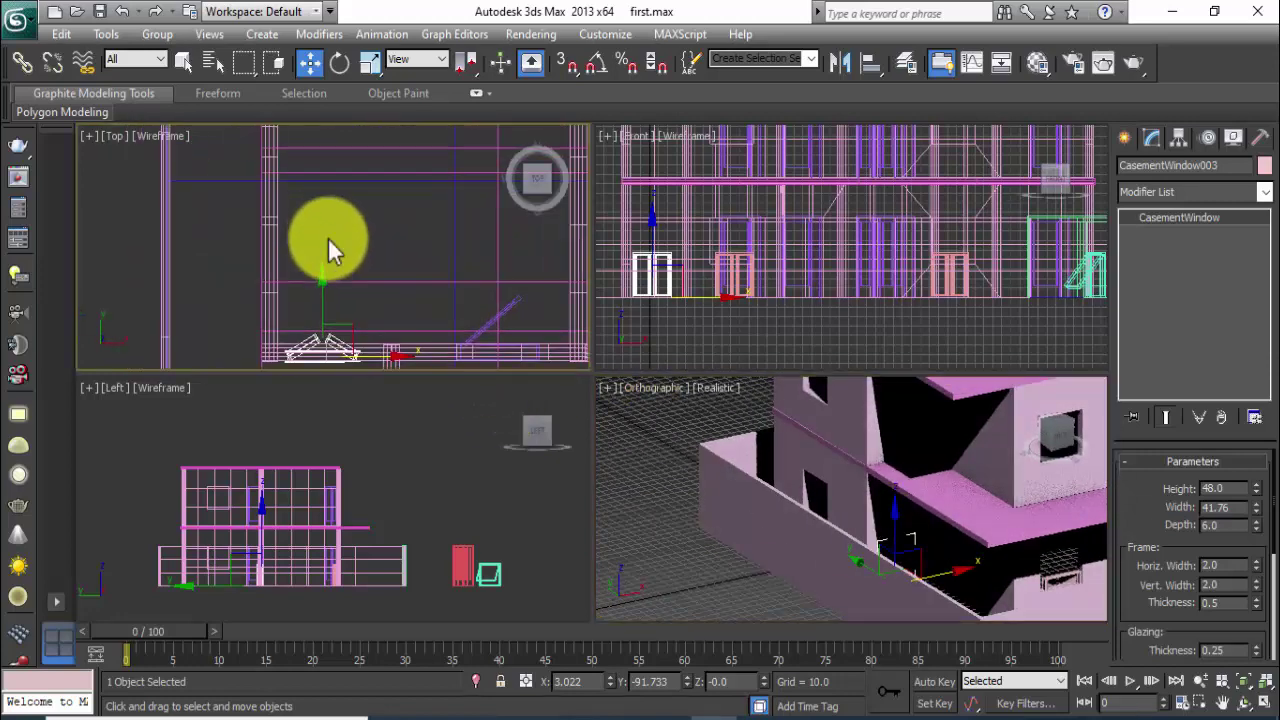
drag(322, 282, 323, 160)
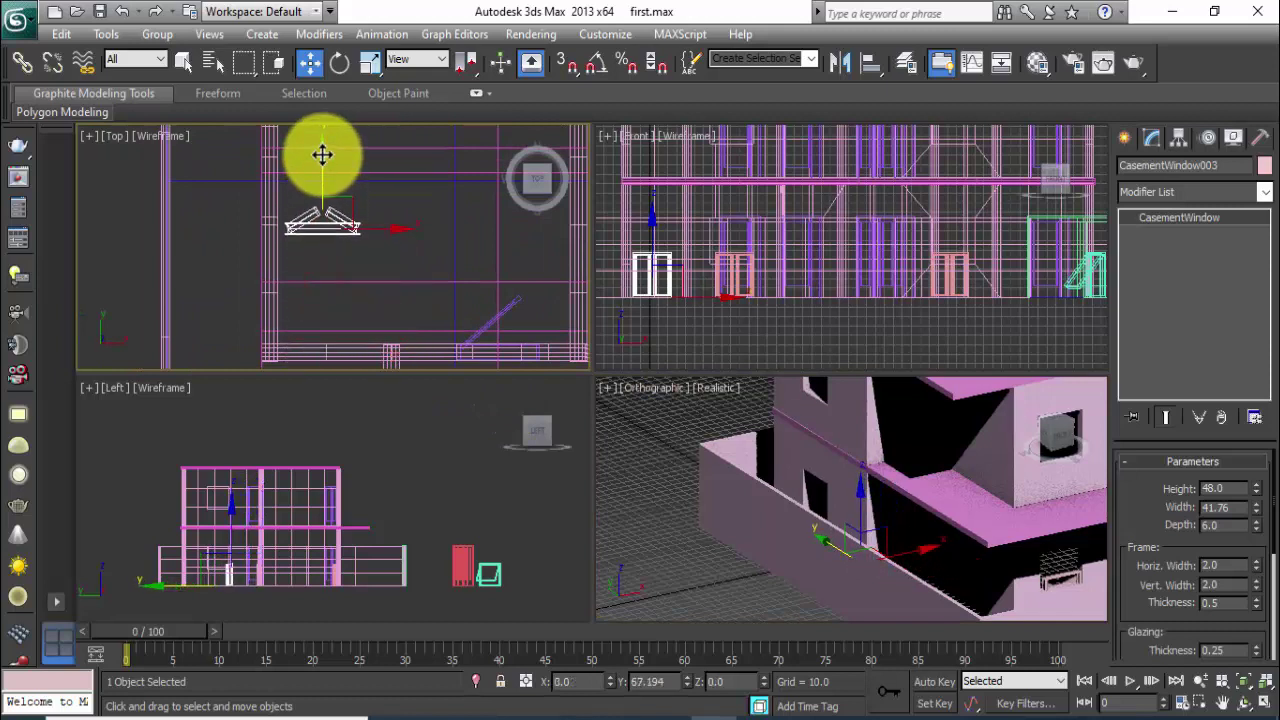
Raise CasementWindow003, rotate it to line up with the side wall, and move it into that wall.
mouse_move(372, 227)
middle_down()
mouse_move(387, 279)
mouse_move(352, 121)
middle_up()
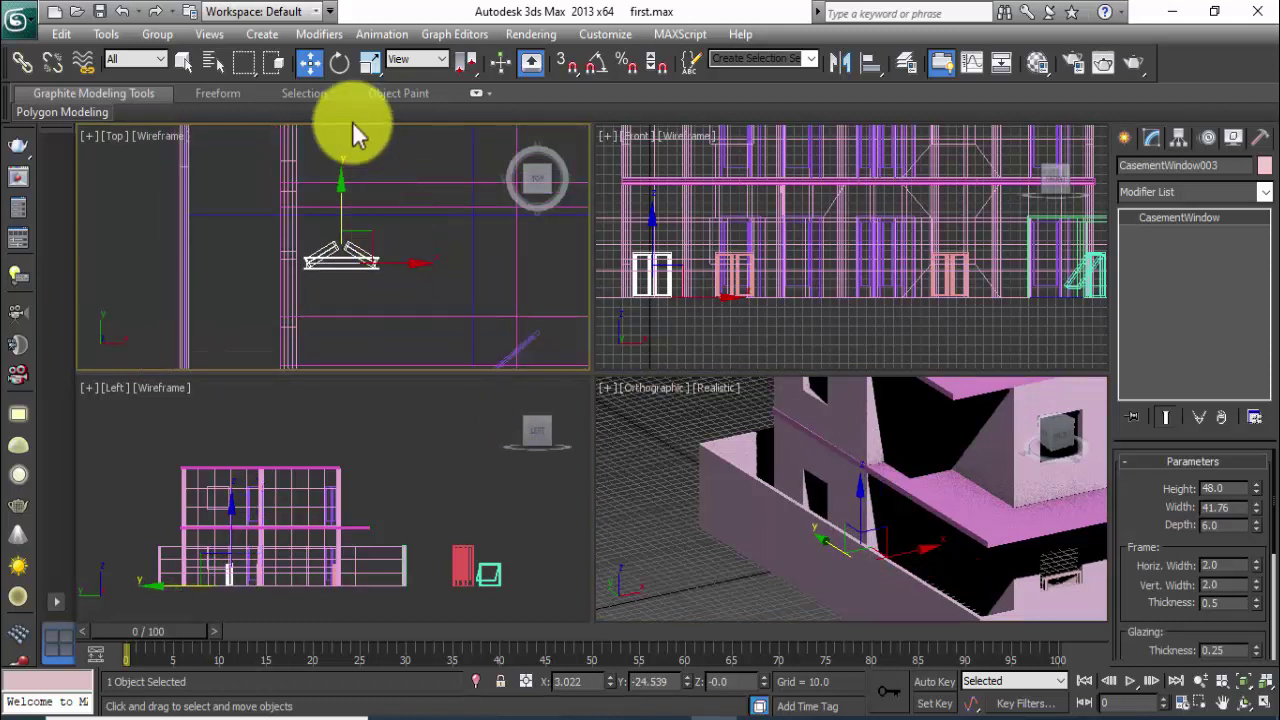
click(336, 66)
mouse_move(344, 168)
mouse_down()
mouse_move(423, 194)
mouse_move(463, 294)
mouse_move(457, 343)
mouse_move(346, 162)
mouse_move(398, 222)
mouse_up()
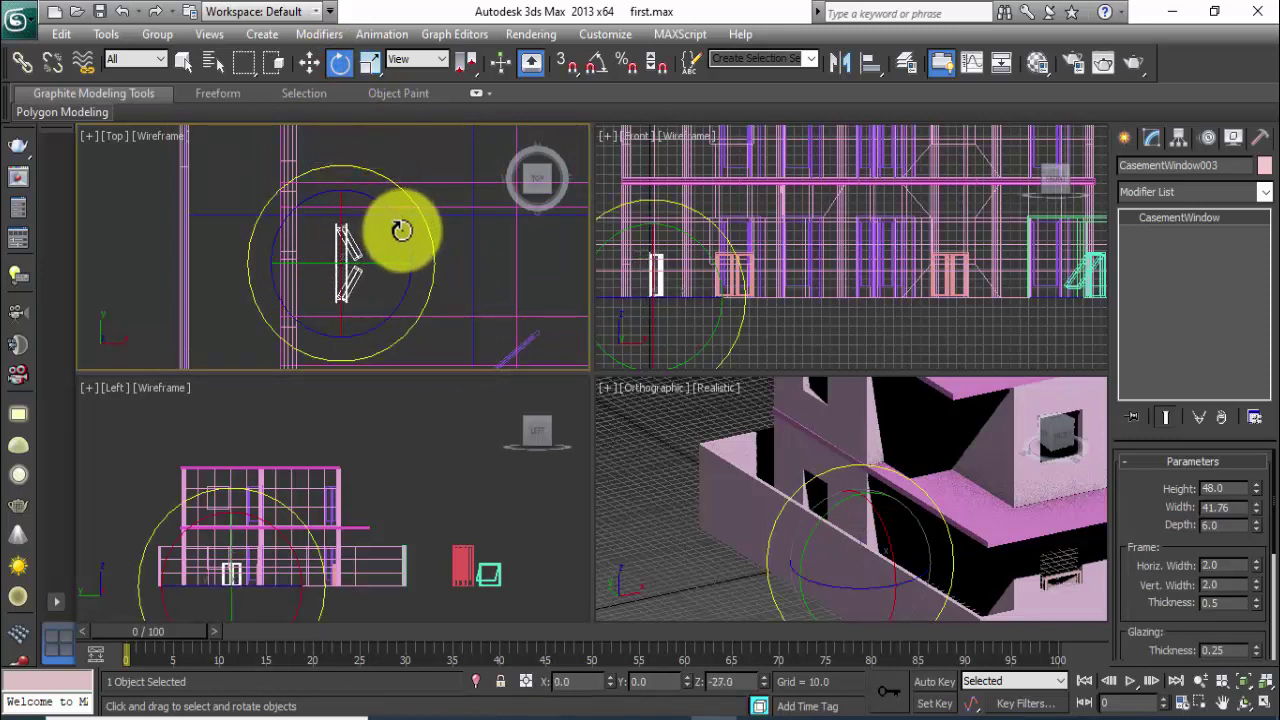
click(309, 63)
middle_drag(396, 241, 423, 213)
drag(423, 211, 373, 209)
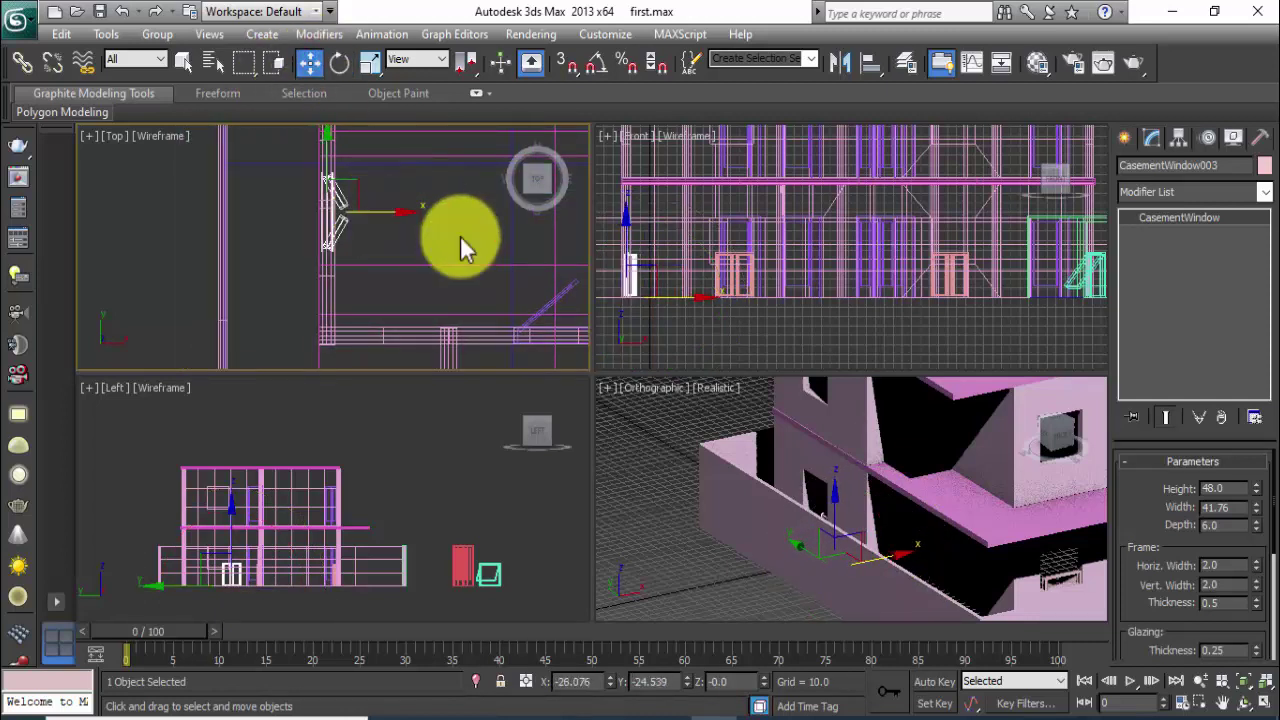
Raise the casement window higher and fit it into the side wall line.
scroll(314, 513, up, 2)
scroll(282, 495, up, 3)
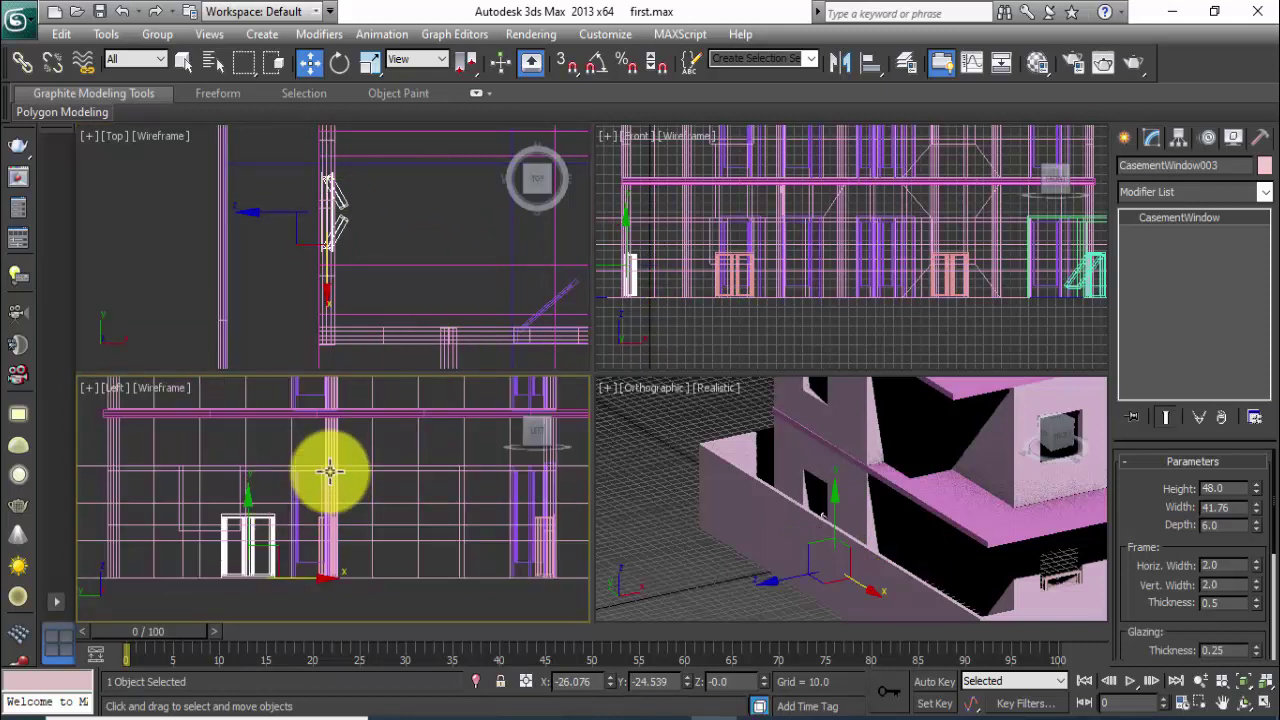
scroll(329, 466, up, 2)
drag(249, 510, 253, 458)
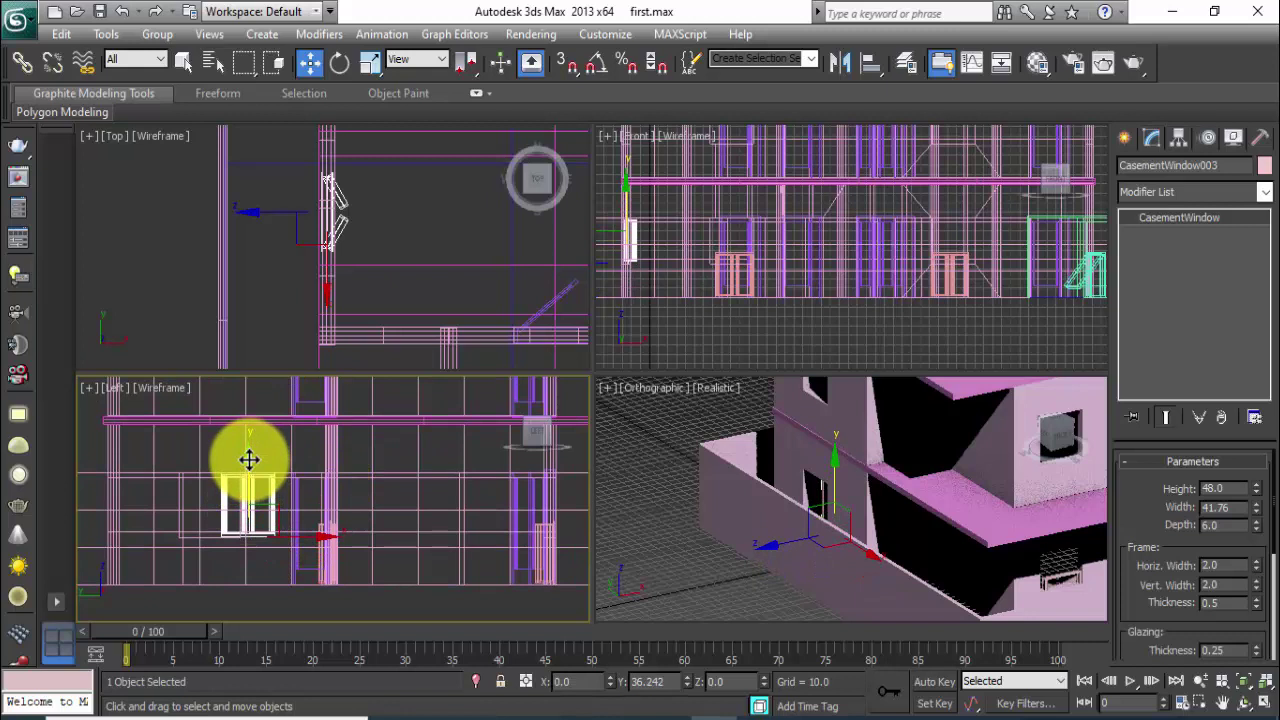
middle_drag(355, 225, 358, 236)
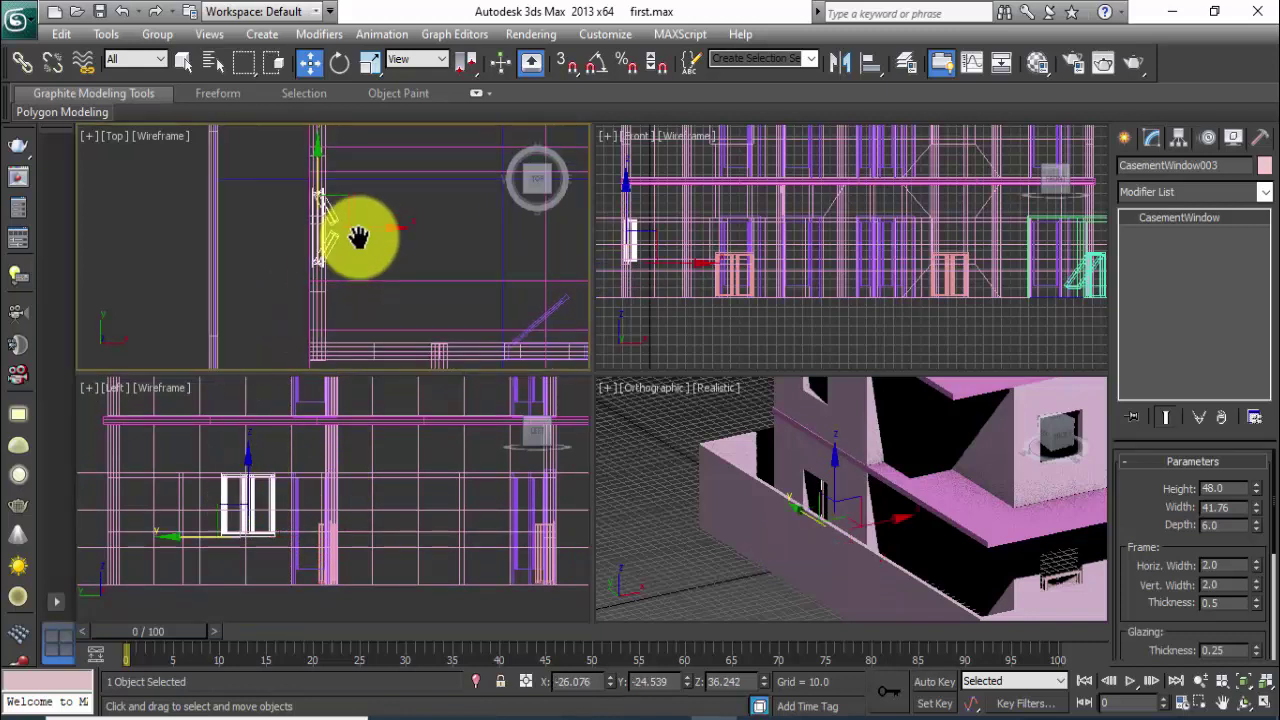
mouse_move(380, 228)
mouse_down()
mouse_move(311, 181)
mouse_move(320, 112)
mouse_up()
middle_drag(350, 152, 334, 209)
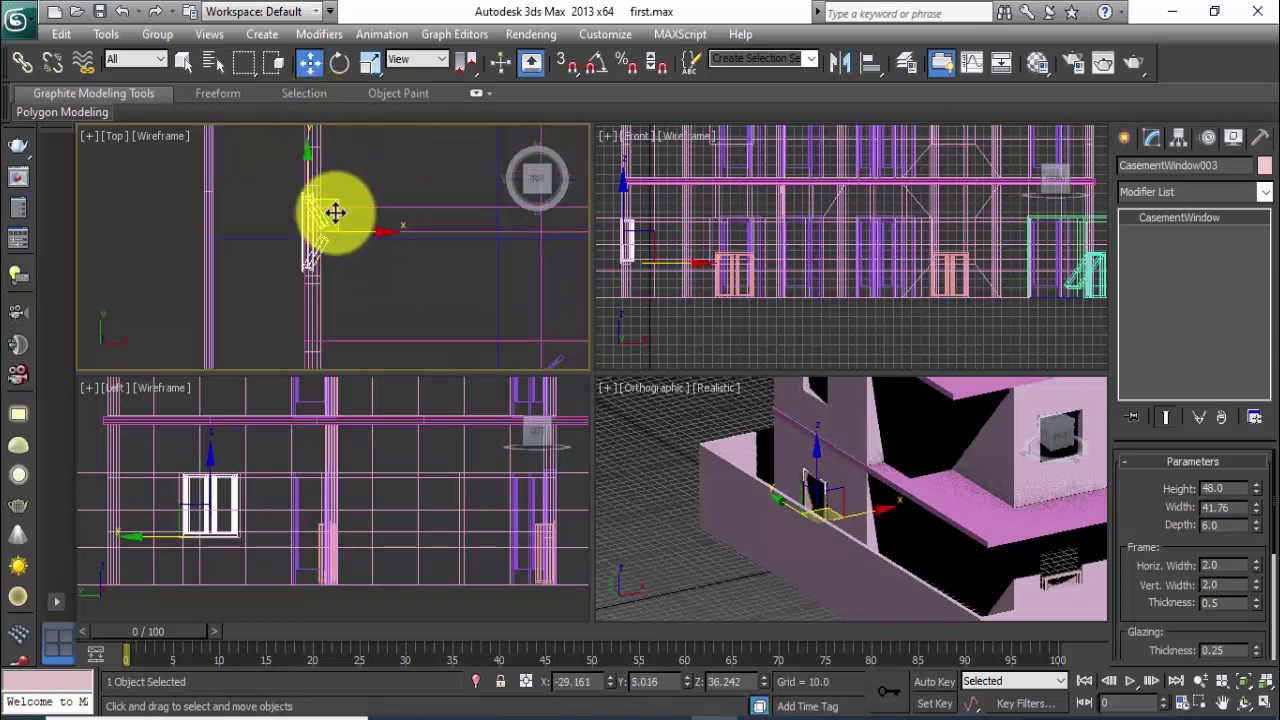
scroll(333, 216, up, 2)
drag(342, 216, 347, 216)
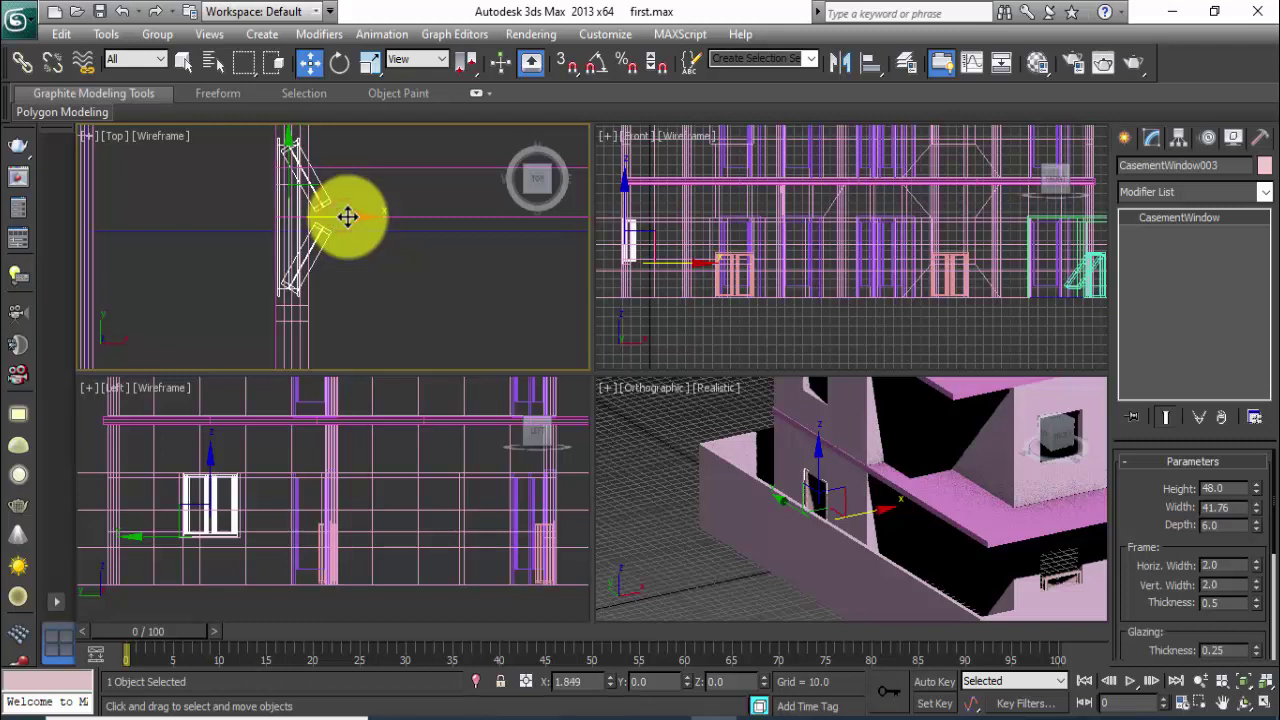
Shift-drag along X to clone the window to the opposite side wall.
middle_drag(347, 216, 294, 223)
scroll(363, 229, down, 2)
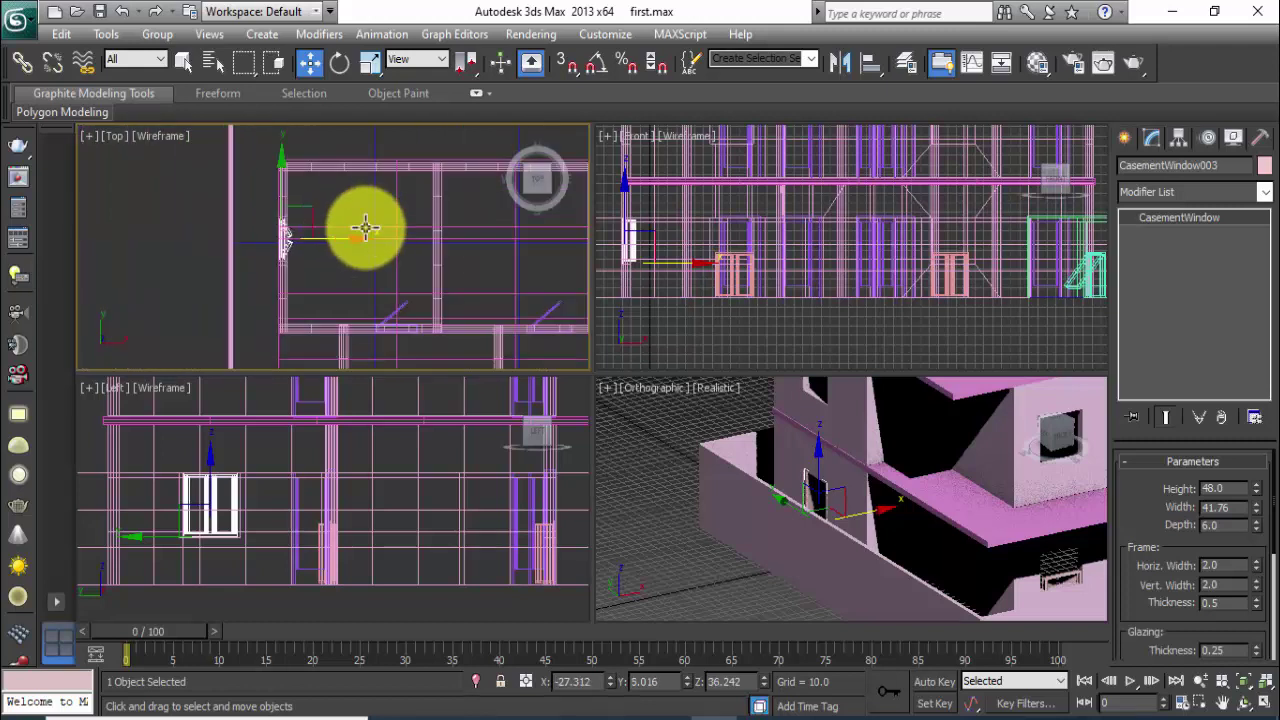
scroll(429, 234, down, 1)
middle_drag(429, 234, 275, 307)
scroll(379, 254, up, 3)
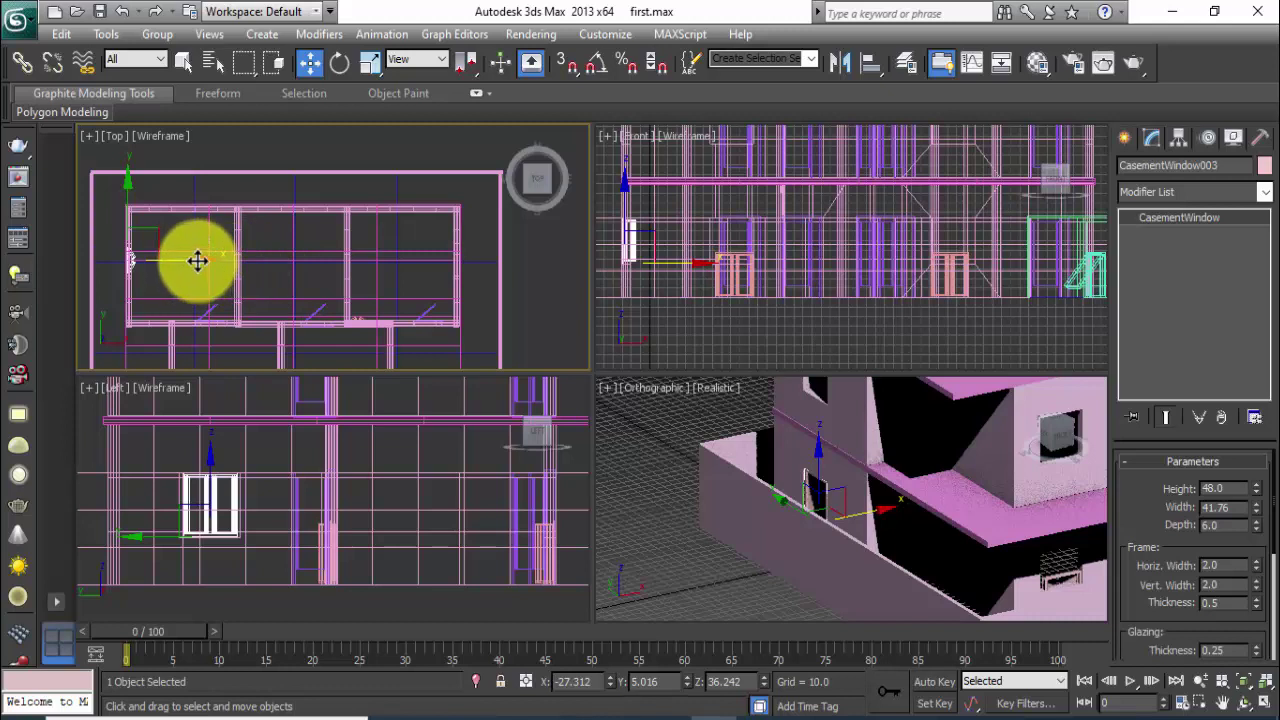
shift+drag(197, 261, 527, 263)
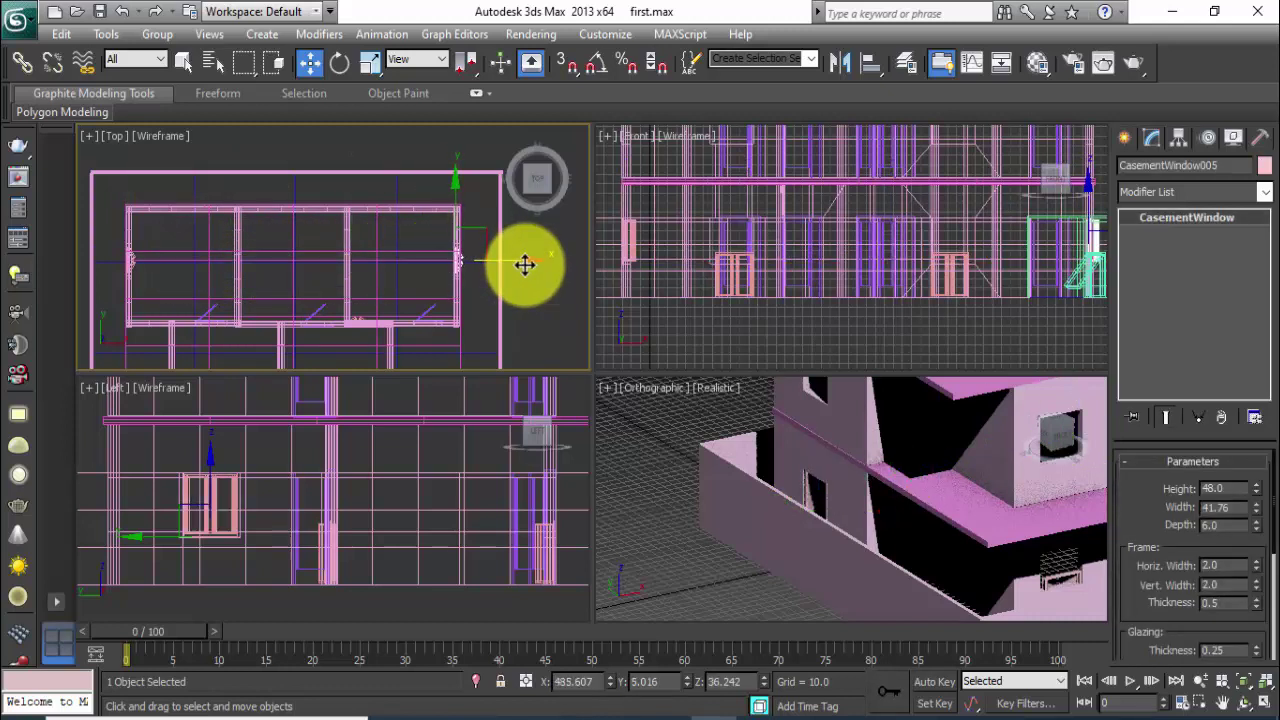
Confirm the CasementWindow005 copy and rotate it about 180° around Z to face outward.
click(640, 450)
middle_drag(438, 173, 373, 189)
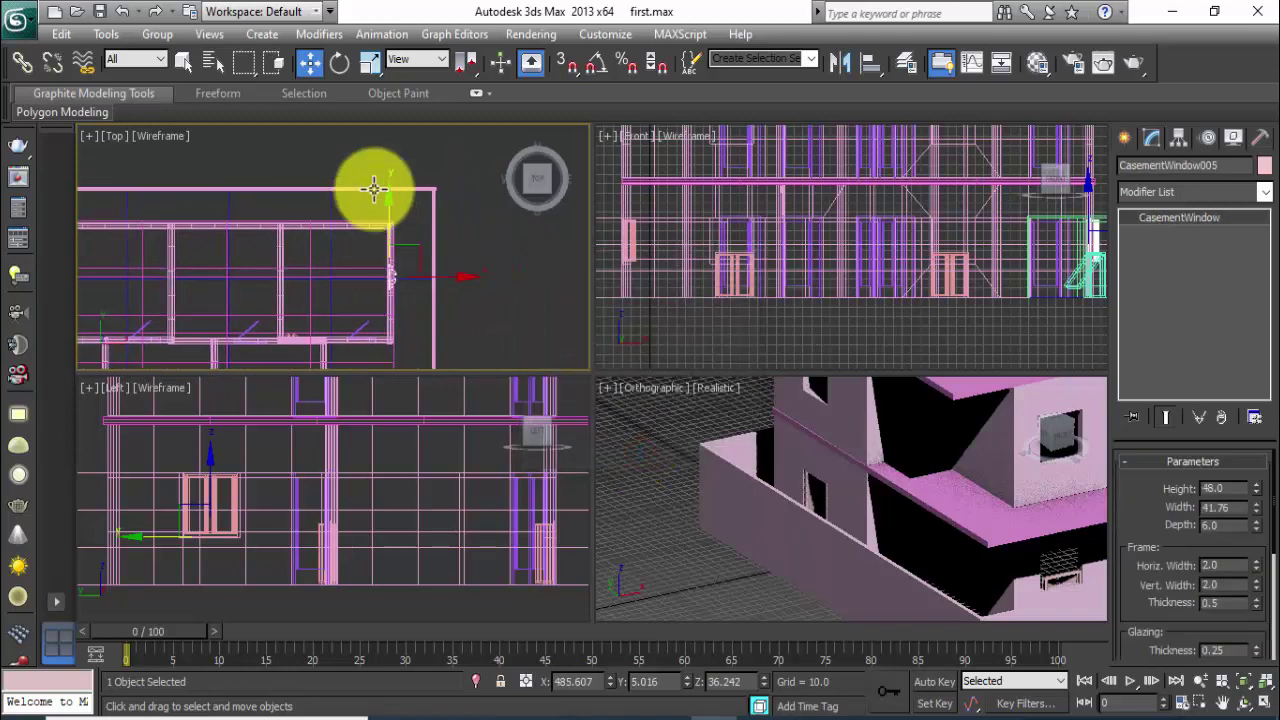
click(339, 62)
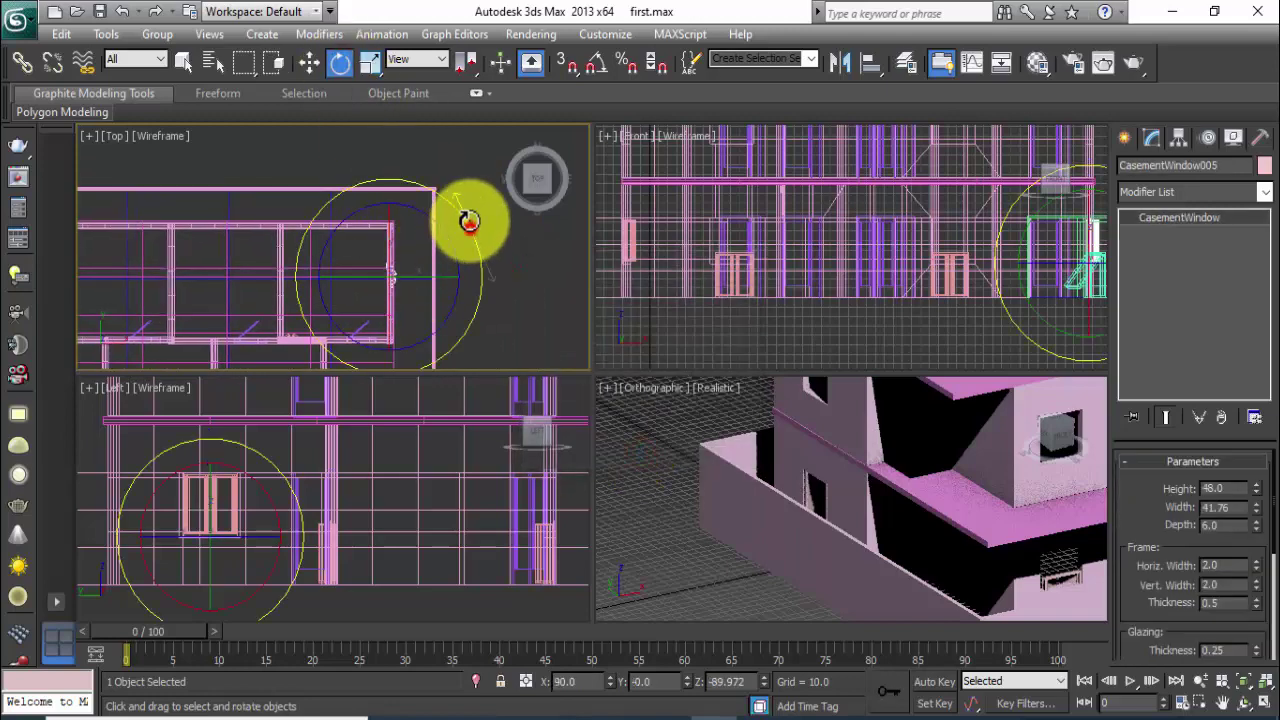
drag(469, 221, 337, 202)
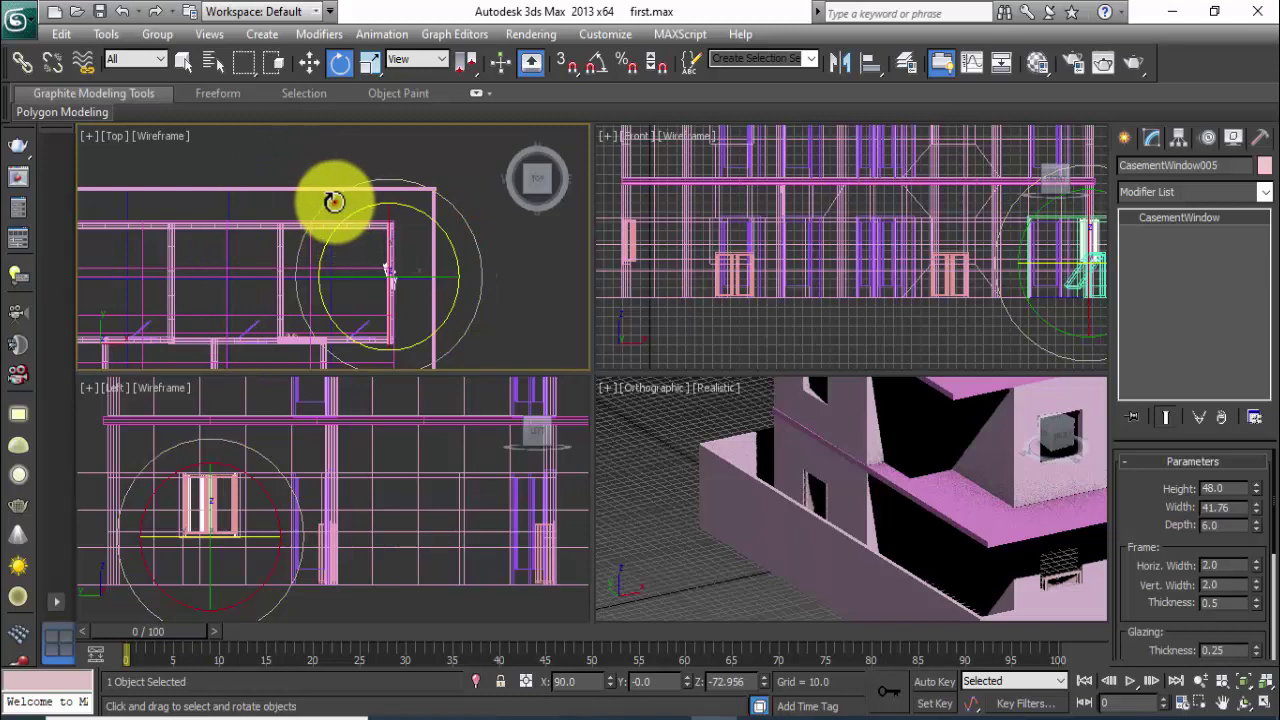
mouse_move(323, 210)
mouse_down()
mouse_move(289, 248)
mouse_move(347, 275)
mouse_up()
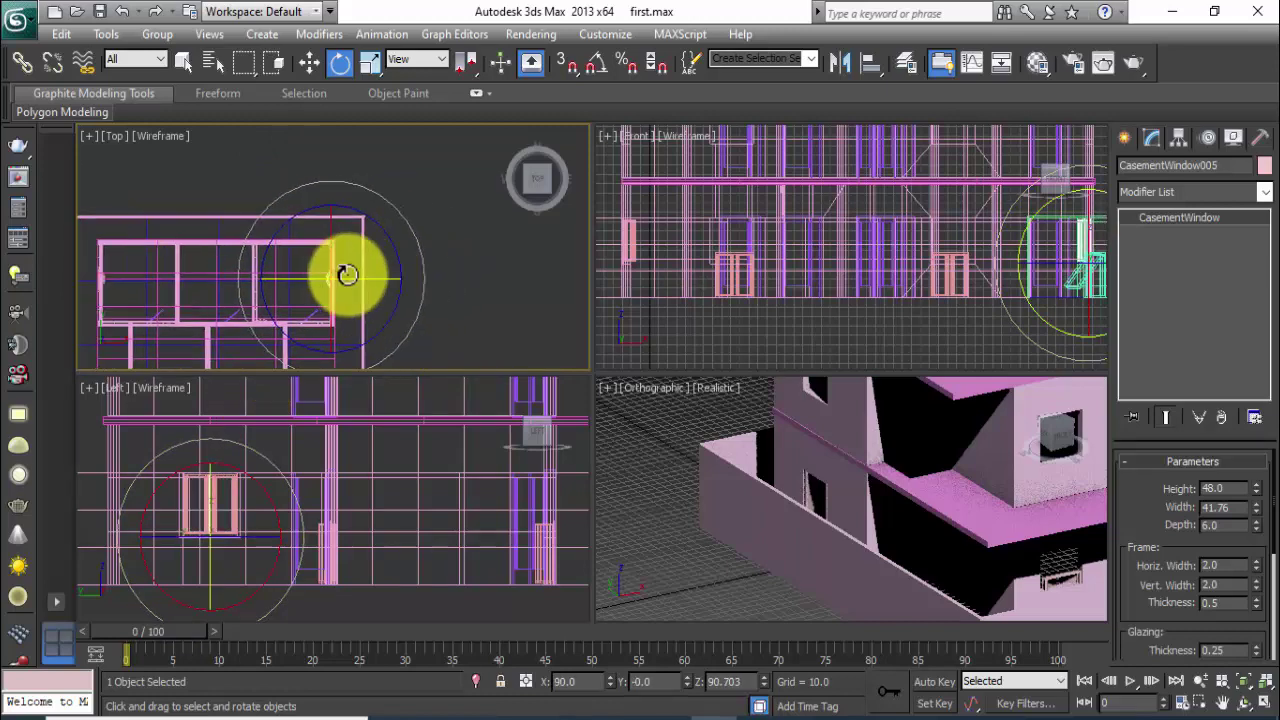
scroll(347, 275, up, 3)
mouse_move(337, 274)
middle_down()
mouse_move(371, 157)
mouse_move(383, 266)
middle_up()
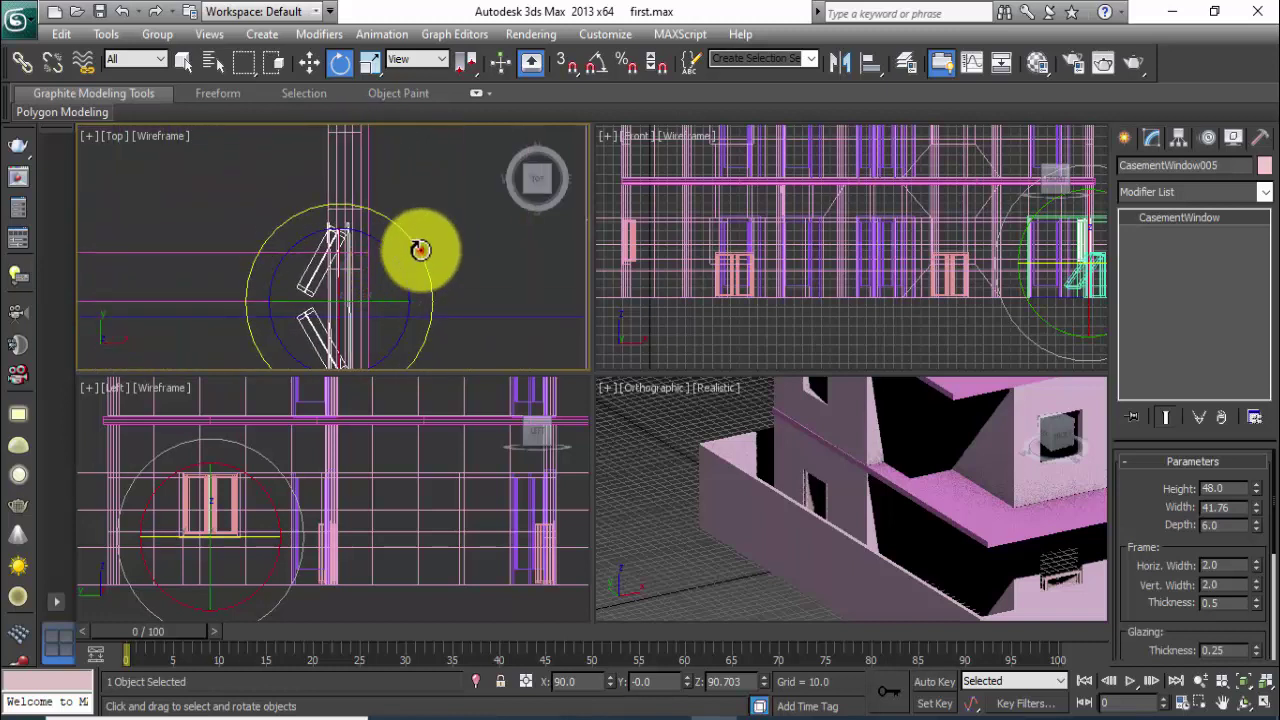
drag(420, 249, 420, 254)
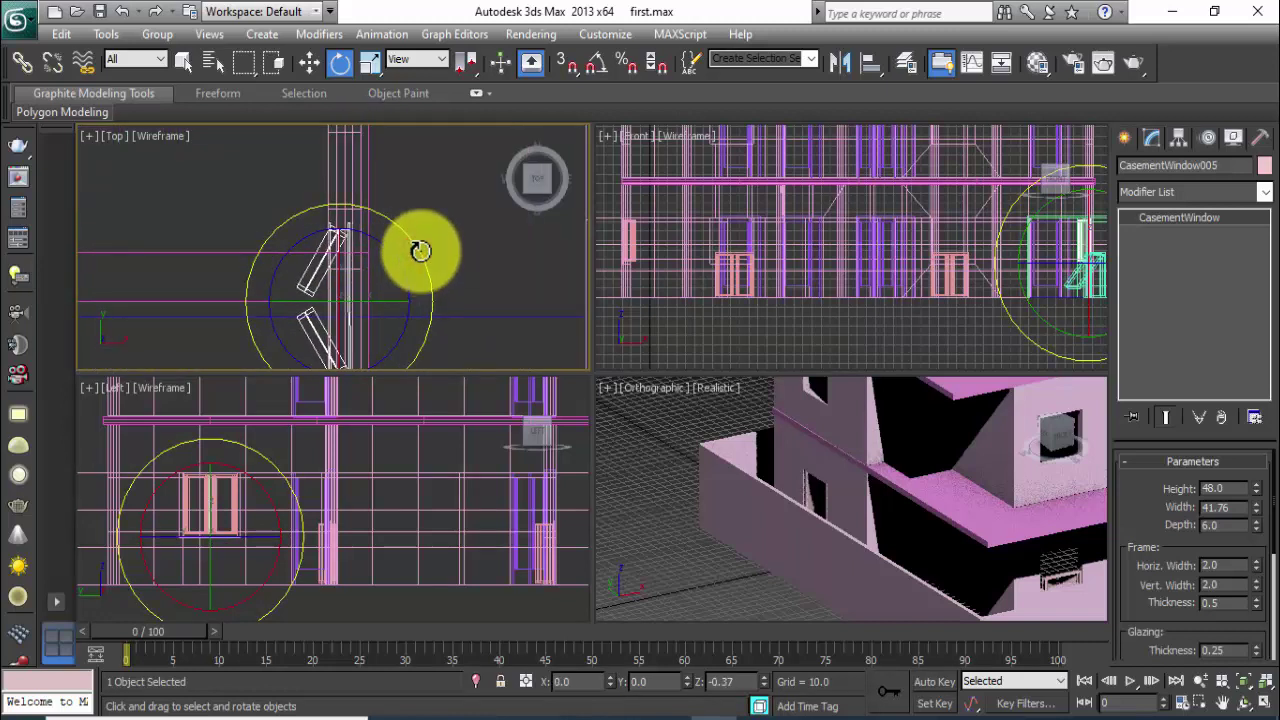
Nudge CasementWindow005 right so it sits flush in the opposite side wall.
click(309, 62)
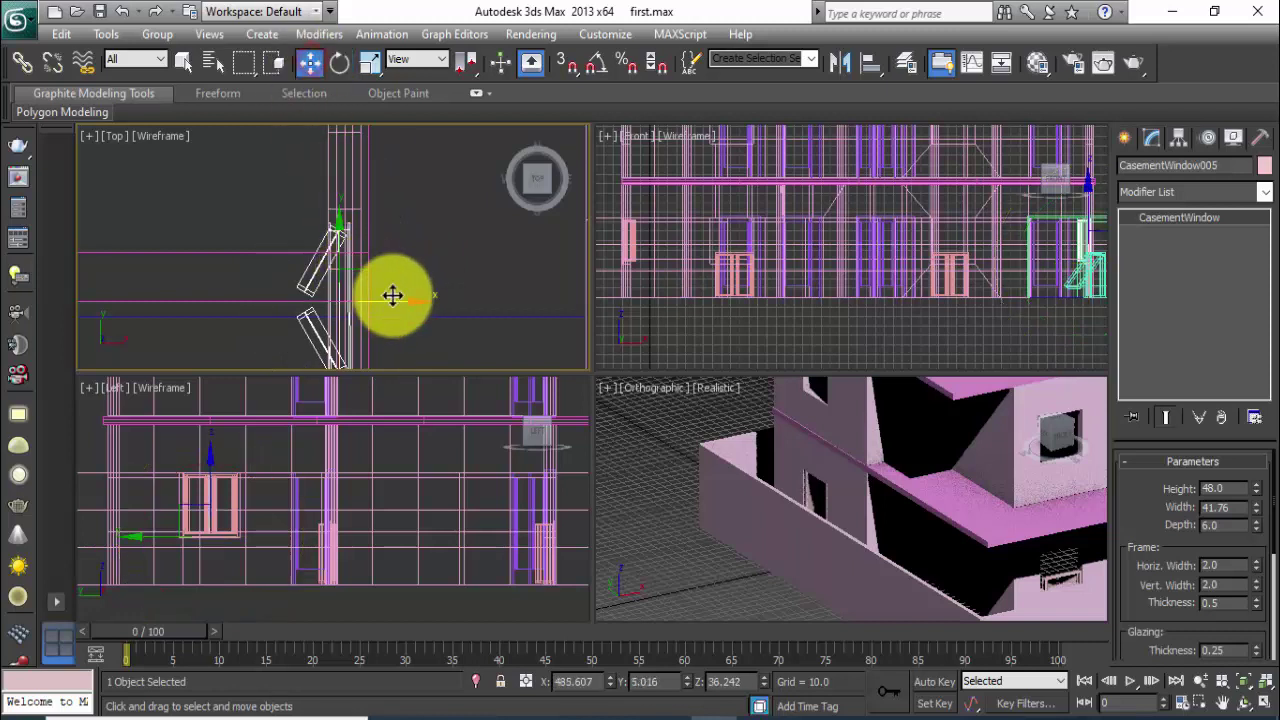
drag(398, 301, 407, 301)
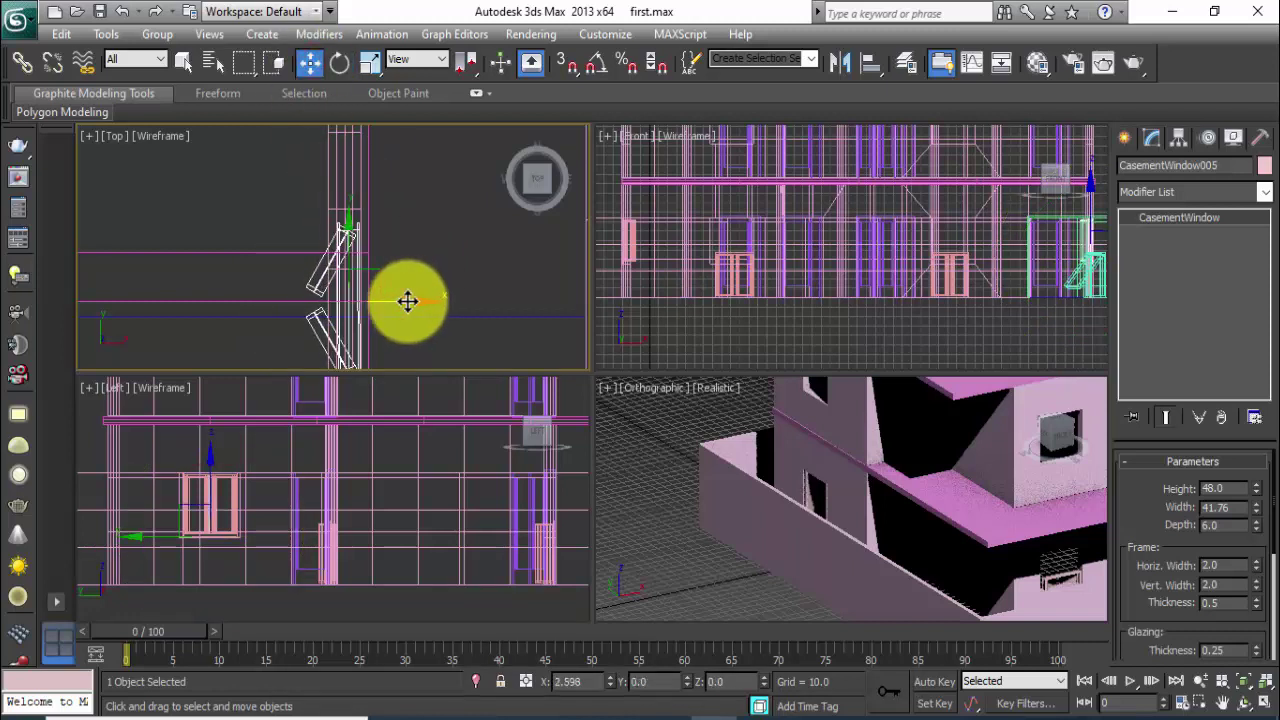
scroll(434, 277, up, 3)
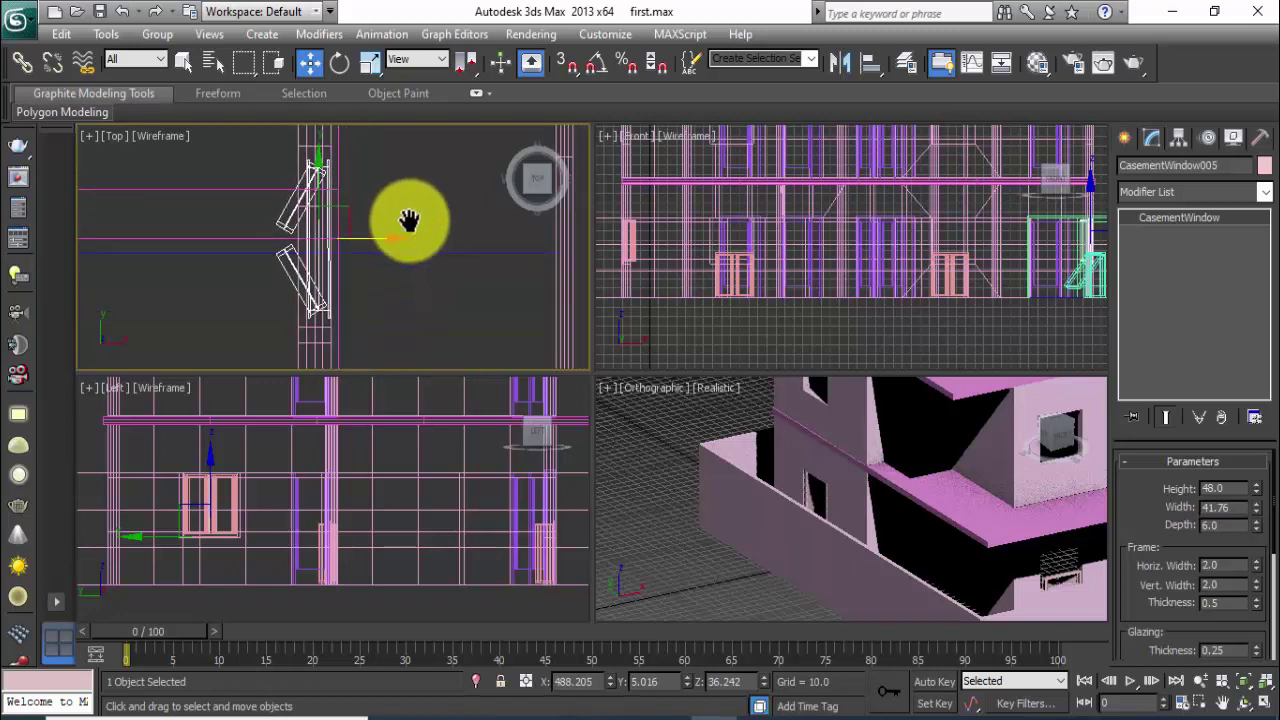
scroll(414, 214, up, 3)
scroll(409, 219, up, 3)
scroll(430, 255, up, 2)
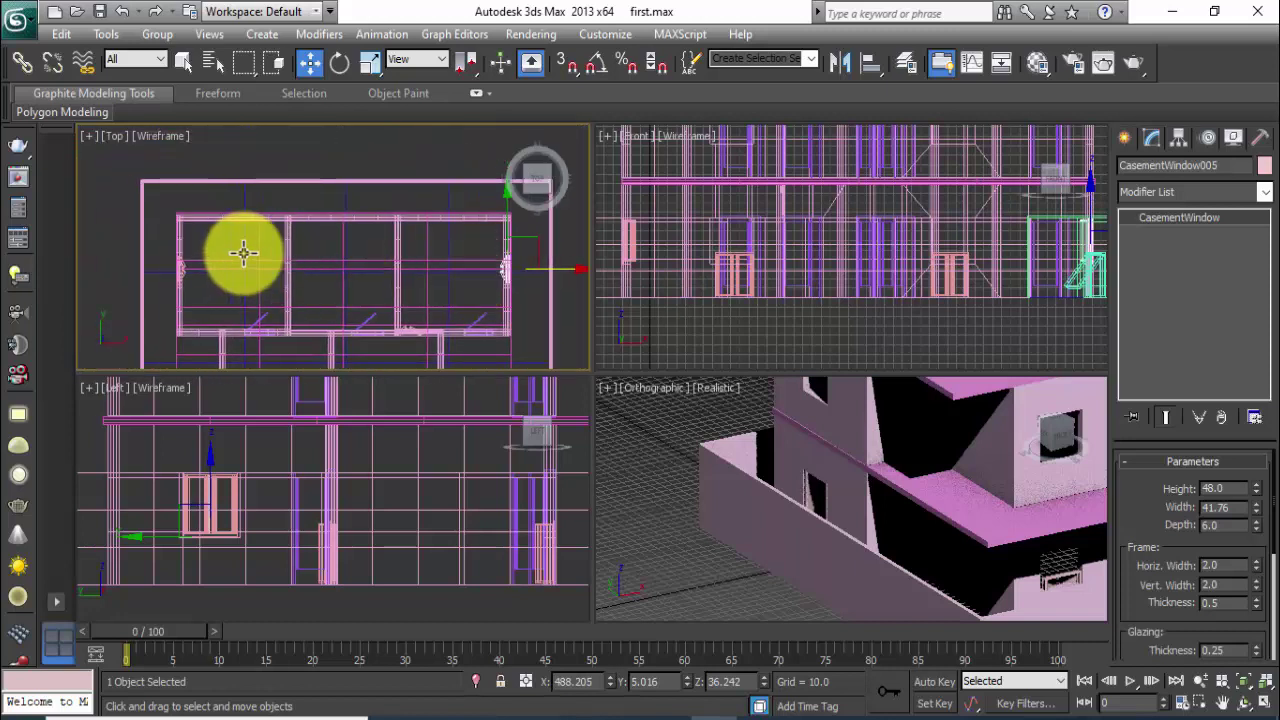
scroll(177, 257, up, 3)
middle_drag(177, 257, 522, 268)
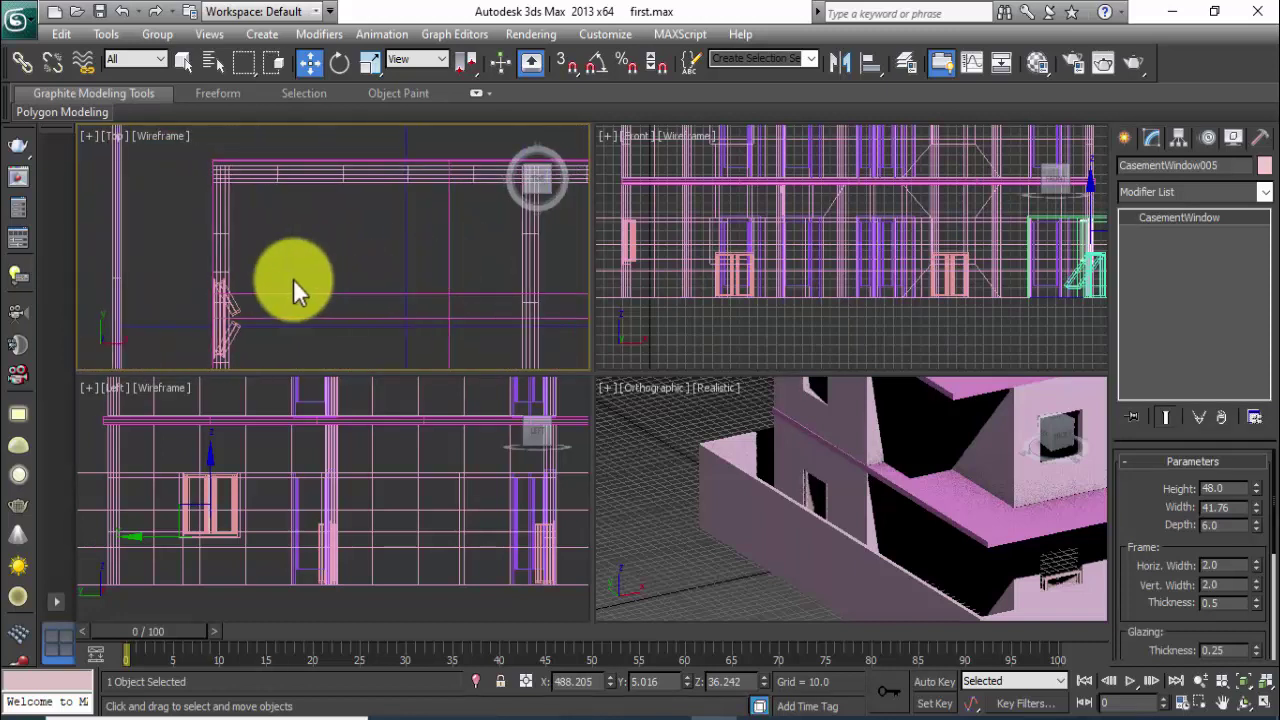
Select both side-wall casement windows and Shift-drag copies up to the upper floor in the maximized Left view.
ctrl+click(233, 307)
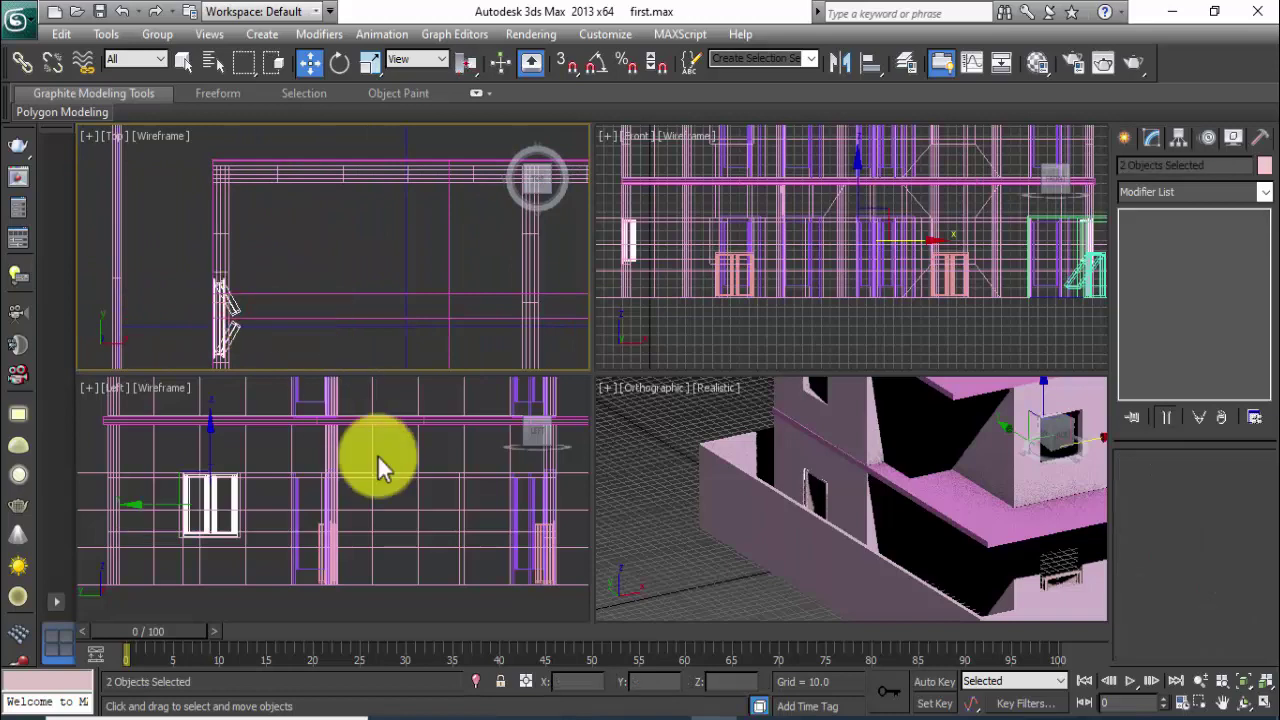
scroll(340, 457, down, 2)
scroll(326, 459, down, 2)
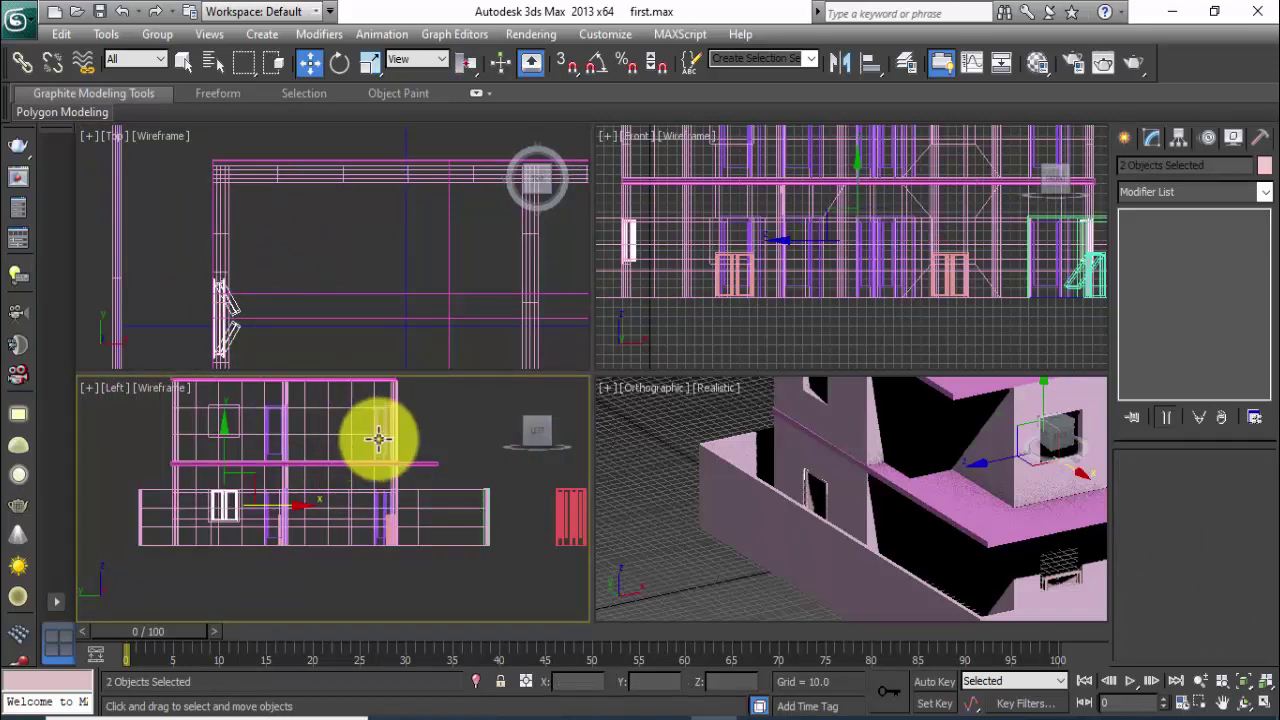
middle_drag(378, 438, 378, 474)
key(alt+w)
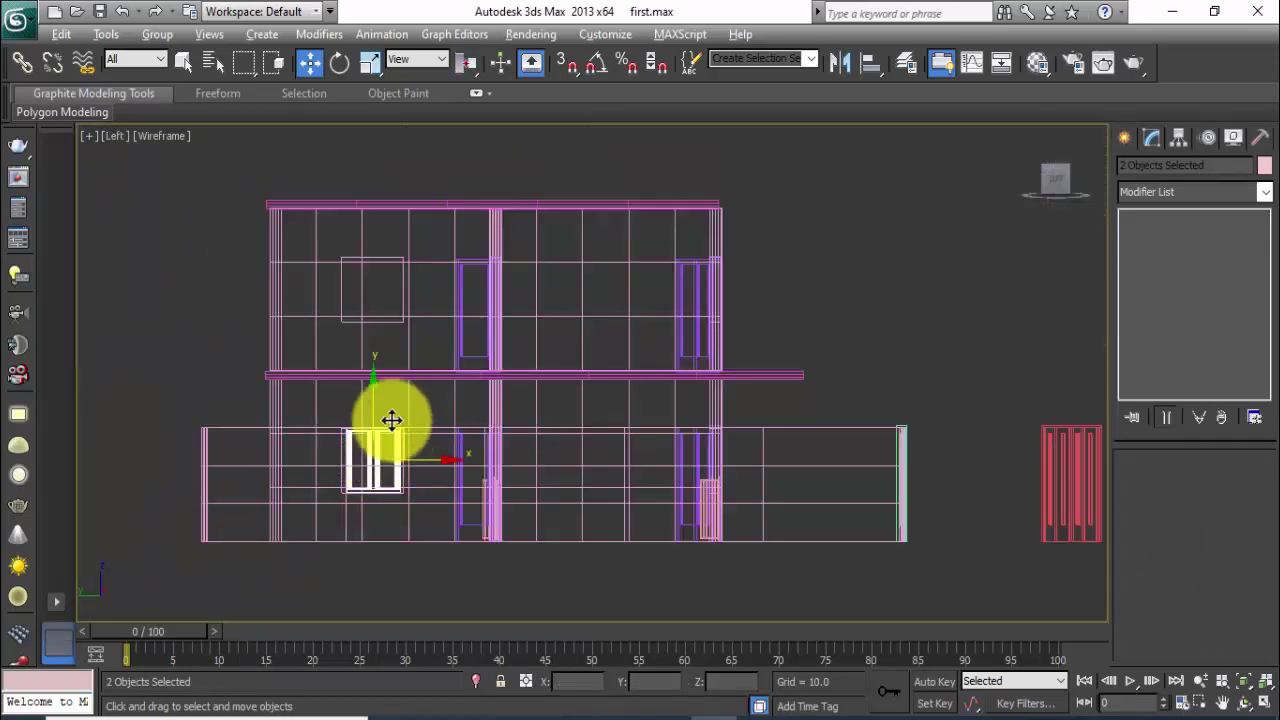
shift+drag(369, 396, 381, 226)
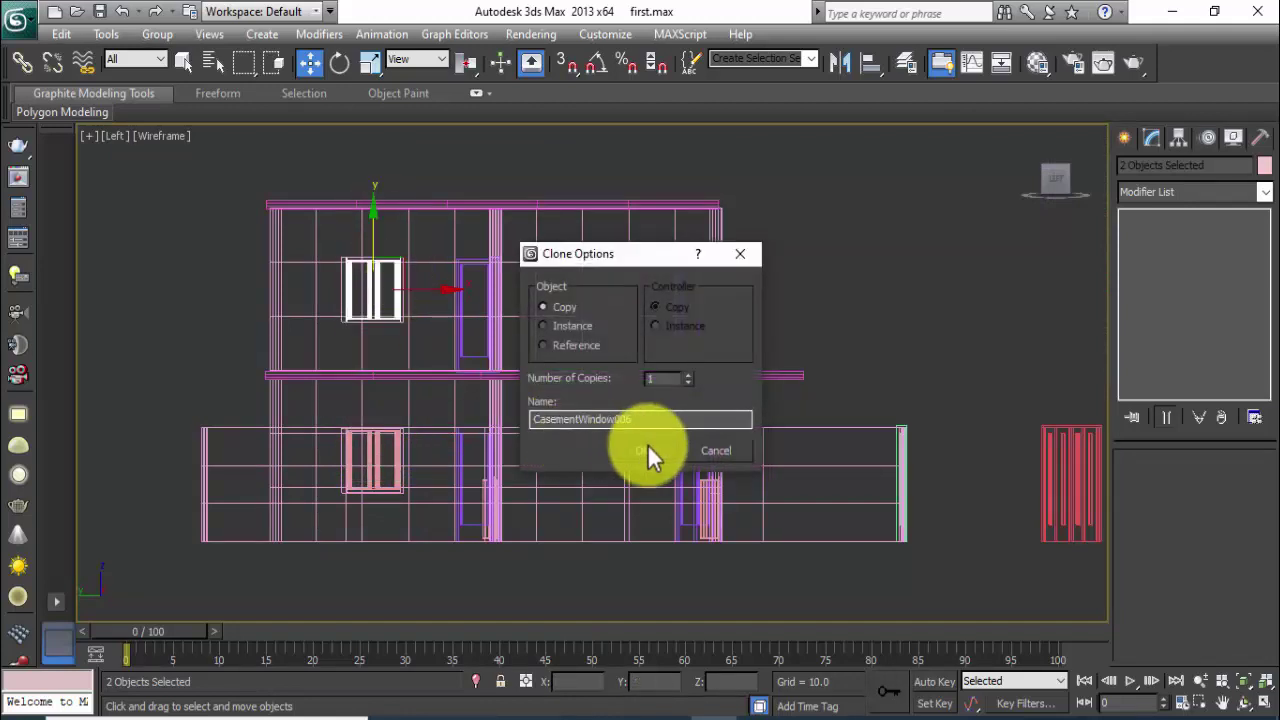
click(646, 449)
Fine-tune the height of the upper-floor window copies and return to four viewports.
scroll(365, 307, up, 4)
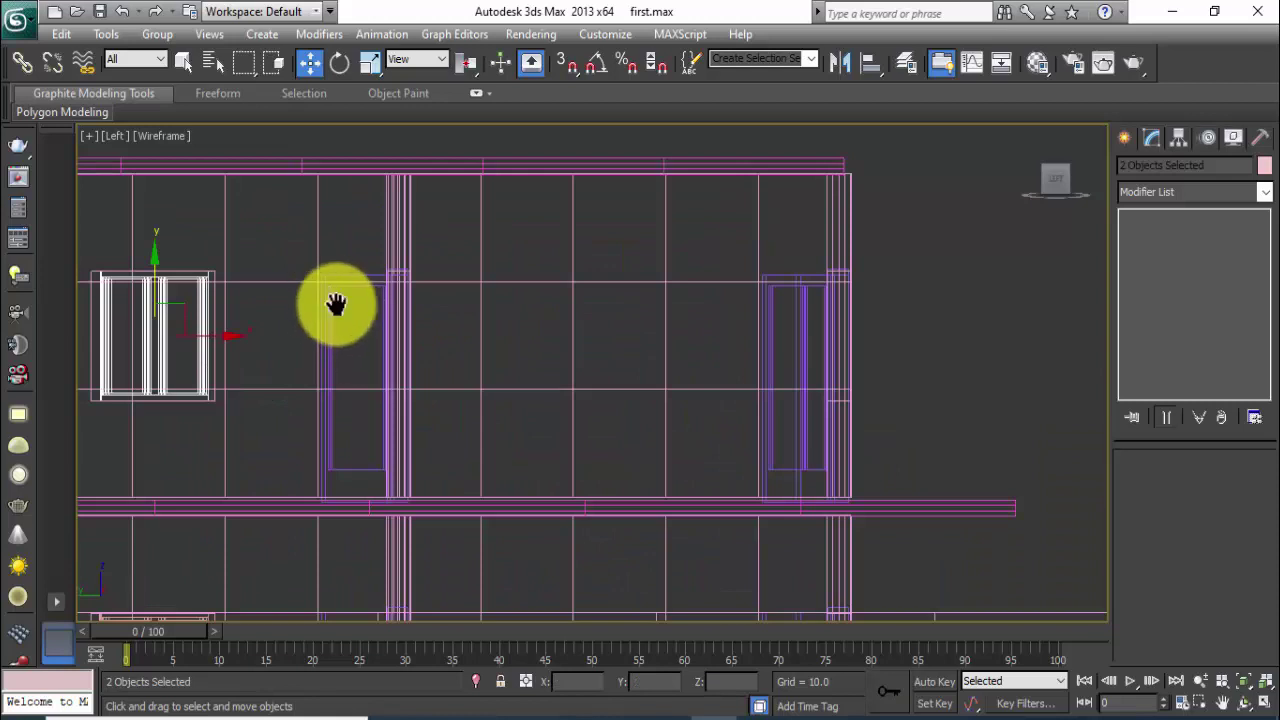
middle_drag(334, 300, 466, 380)
drag(477, 348, 475, 345)
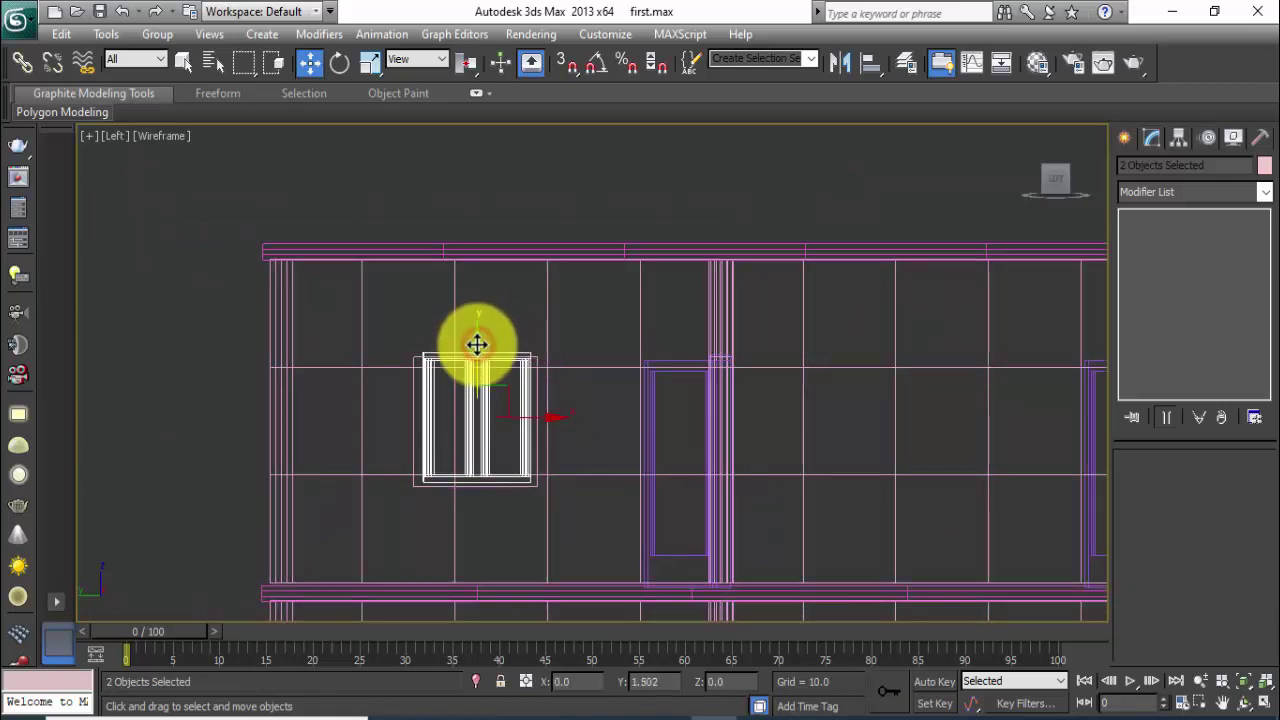
middle_drag(506, 357, 548, 388)
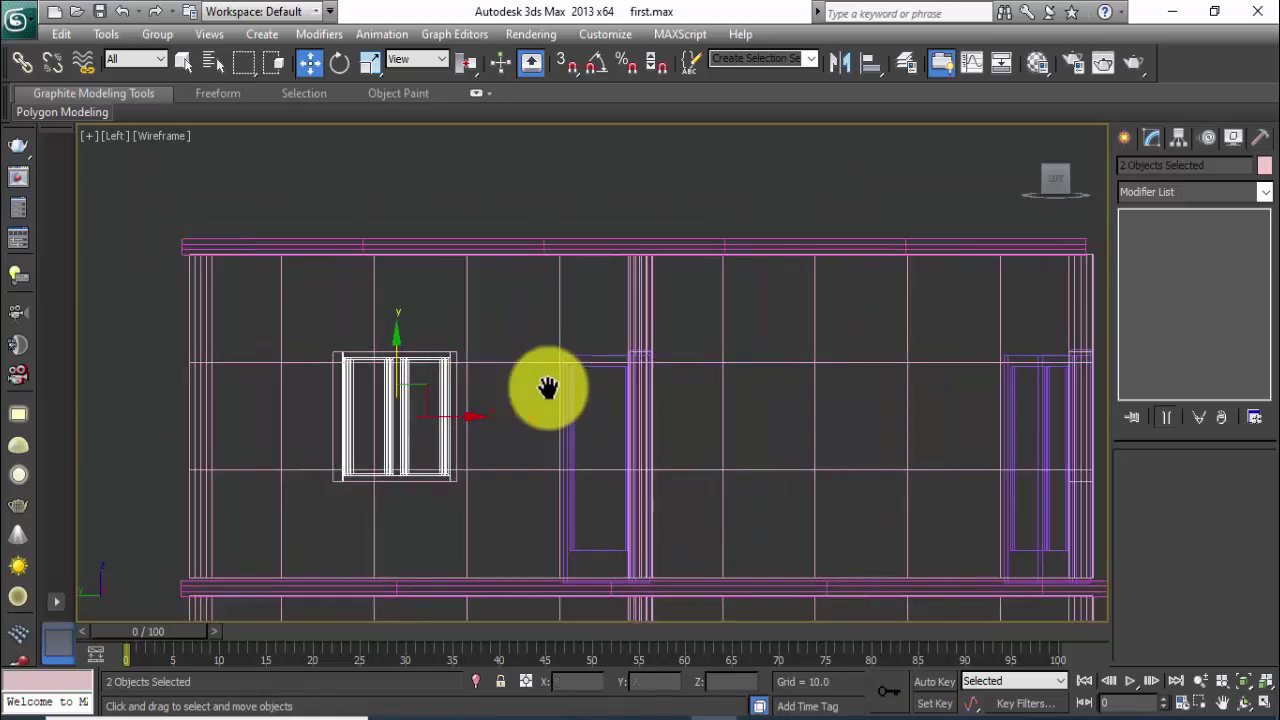
key(alt+w)
mouse_move(814, 520)
alt+middle_down()
mouse_move(938, 548)
mouse_move(894, 529)
mouse_move(871, 537)
alt+middle_up()
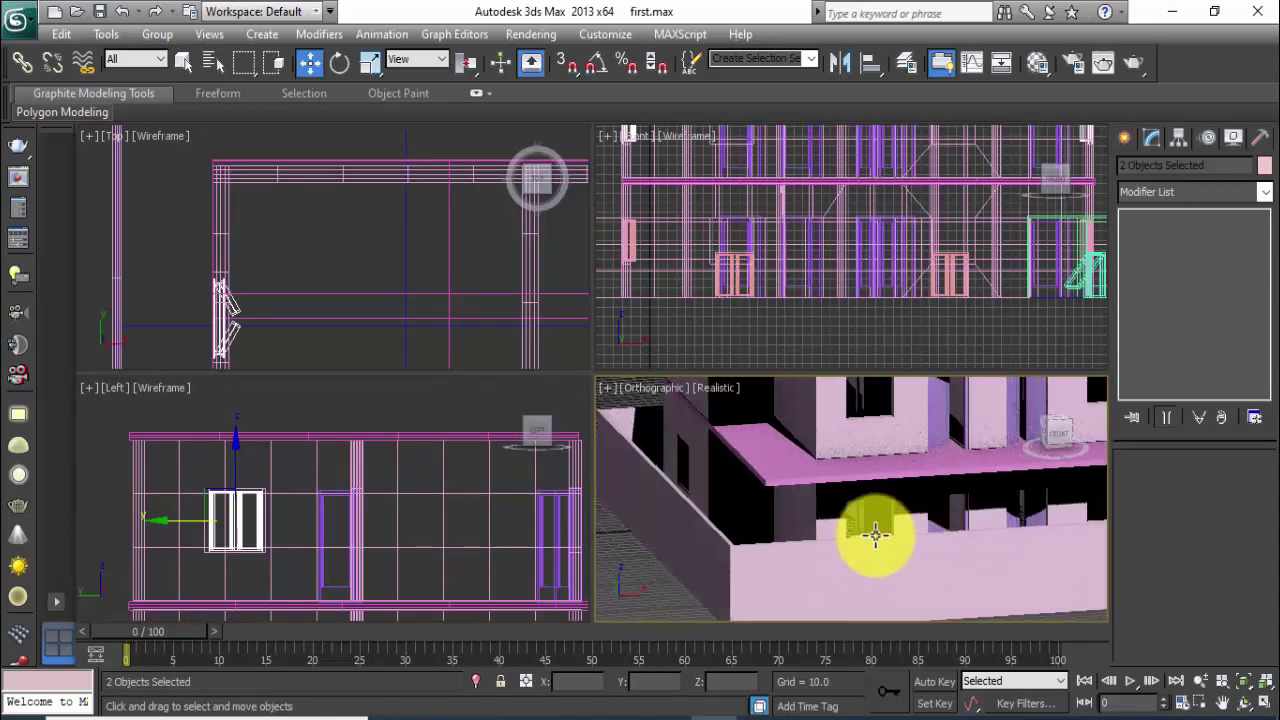
Inspect the boundary wall box and reframe the Left view around the wall and windows.
click(880, 517)
click(880, 517)
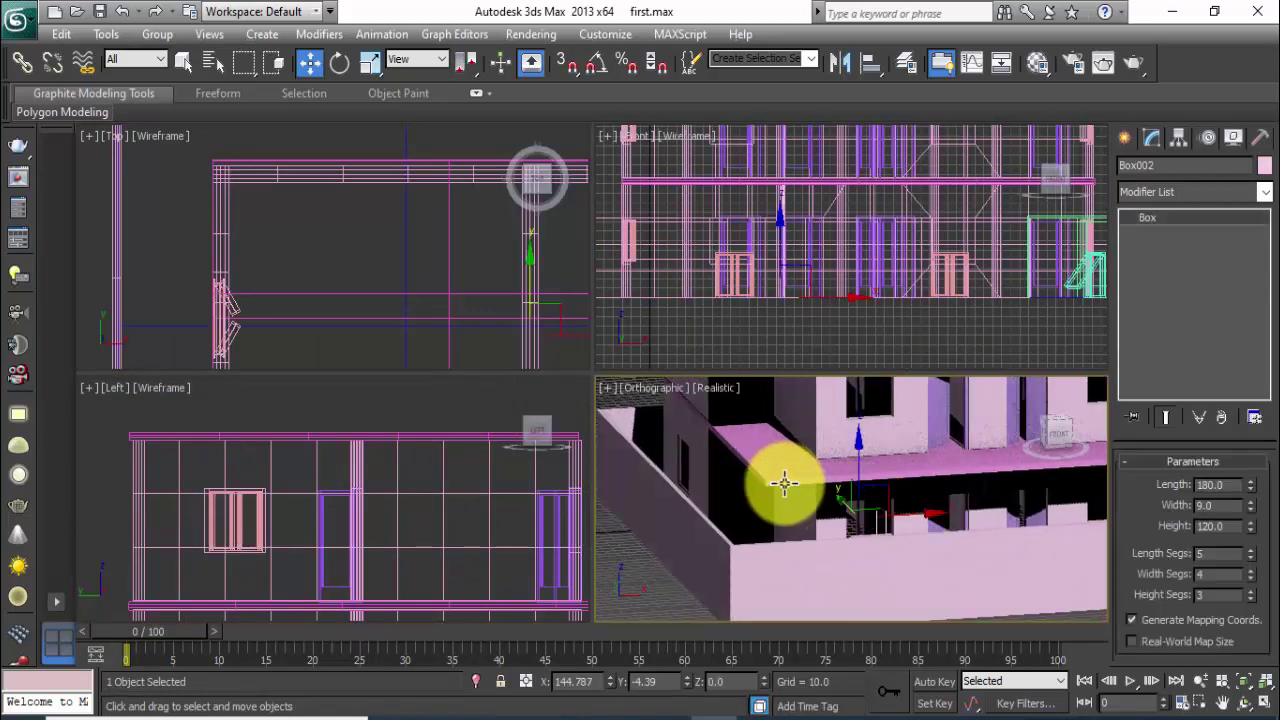
mouse_move(963, 514)
alt+middle_down()
mouse_move(871, 529)
mouse_move(826, 509)
mouse_move(878, 510)
mouse_move(860, 514)
alt+middle_up()
scroll(366, 423, down, 2)
scroll(374, 449, down, 2)
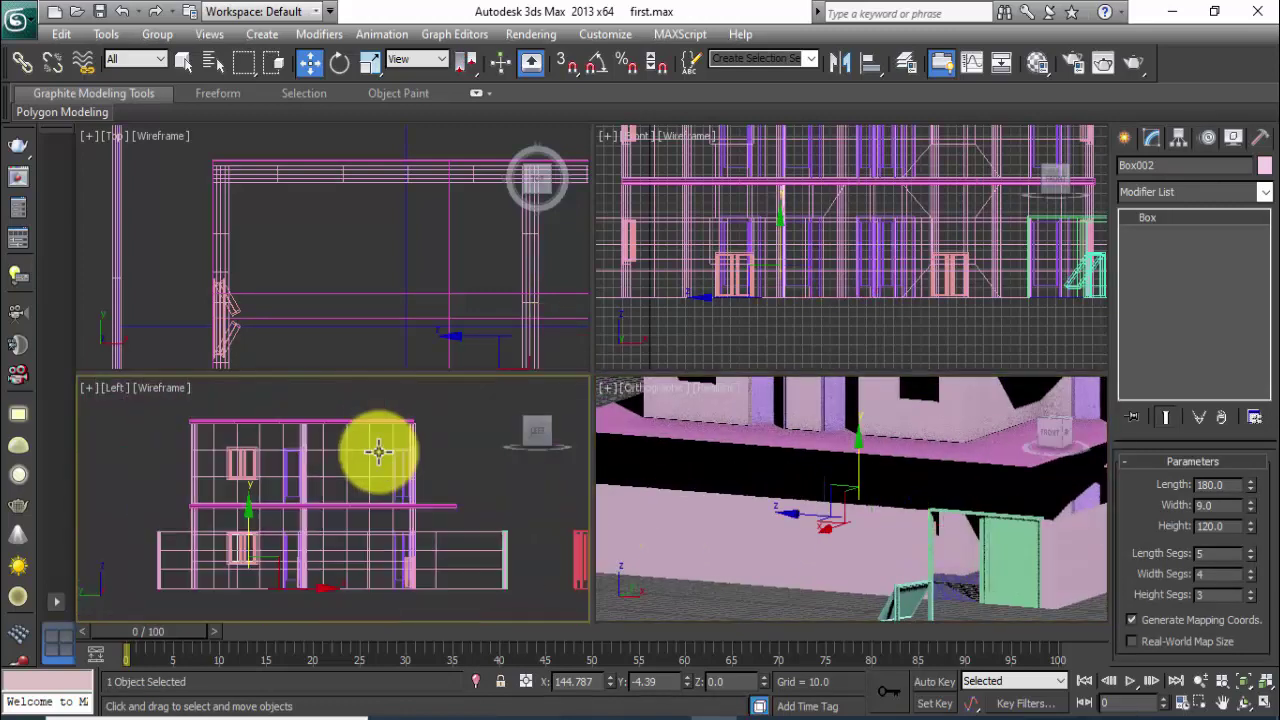
middle_drag(374, 449, 409, 523)
click(332, 590)
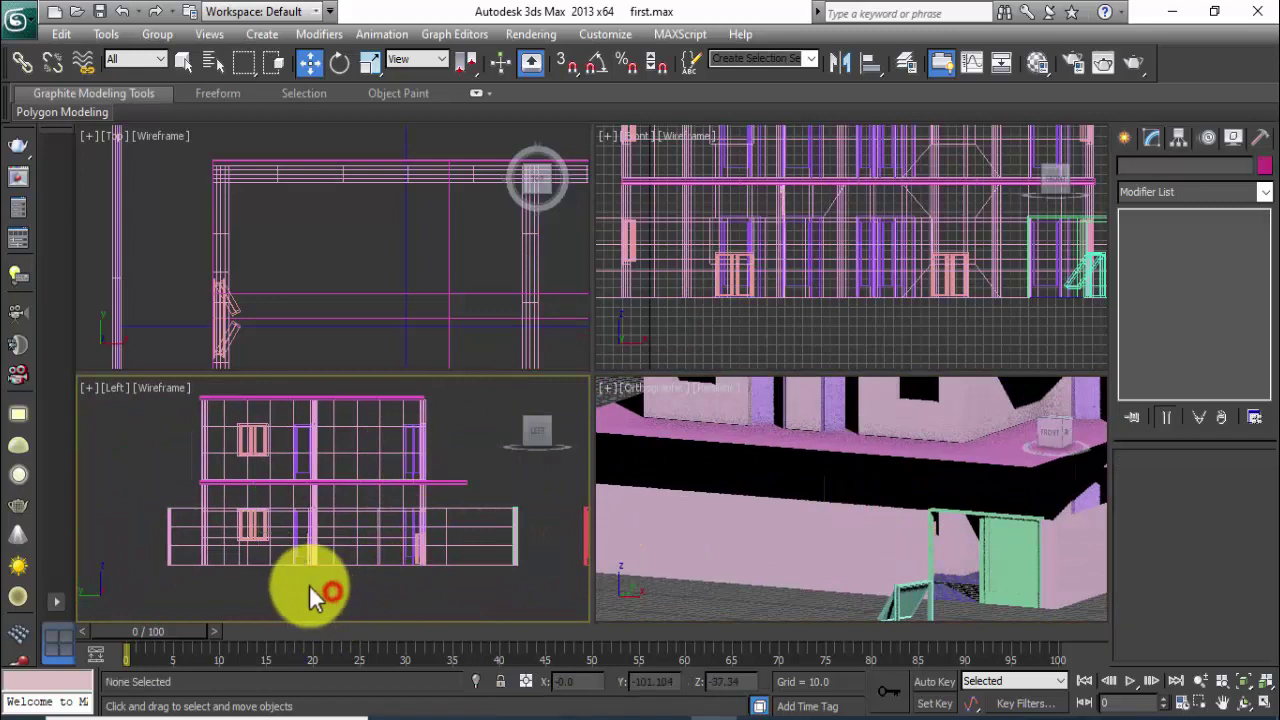
scroll(304, 582, up, 4)
scroll(304, 582, down, 3)
middle_drag(304, 582, 331, 409)
scroll(300, 500, up, 1)
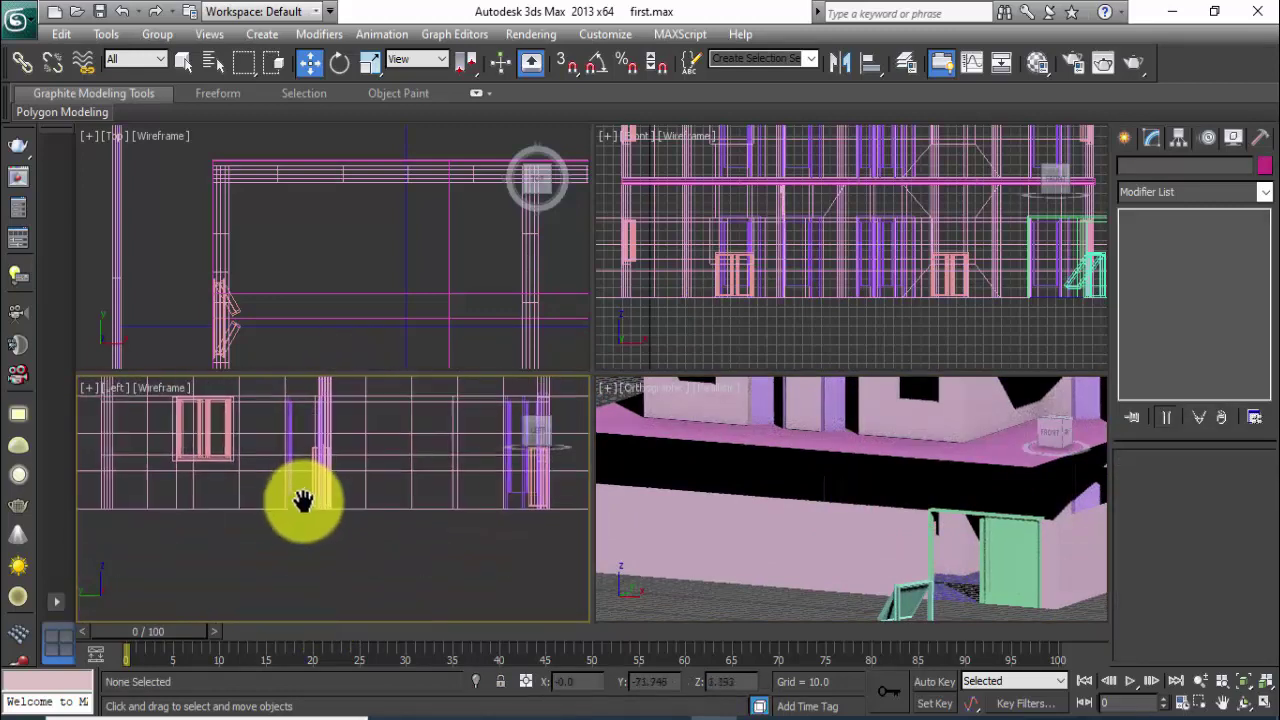
scroll(291, 498, up, 1)
scroll(280, 502, up, 1)
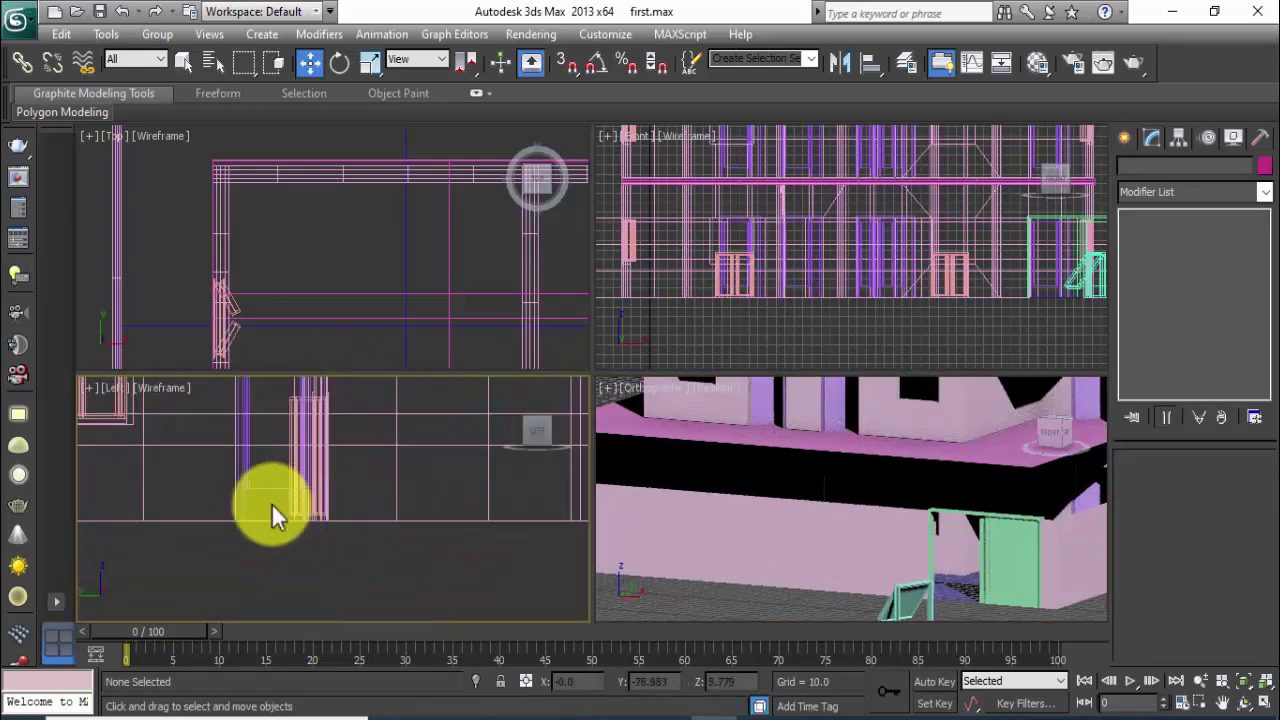
Select the pivot door and the floor plane to inspect them.
click(244, 503)
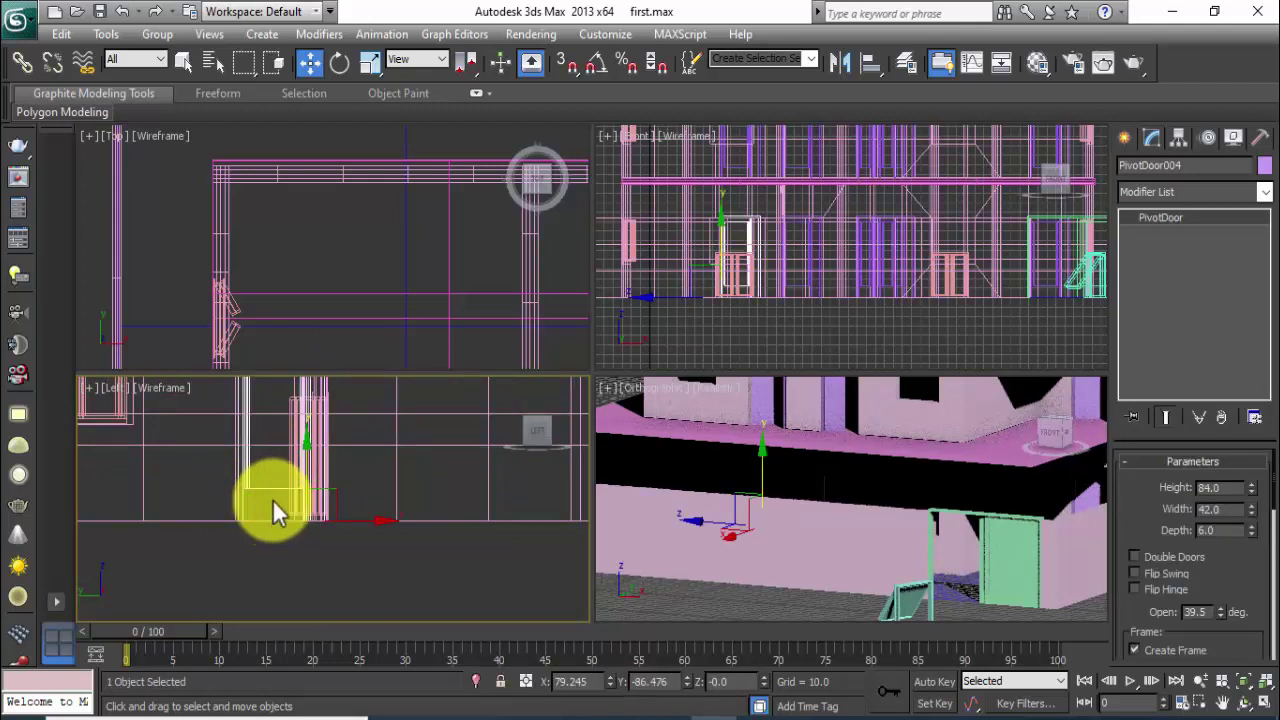
click(404, 562)
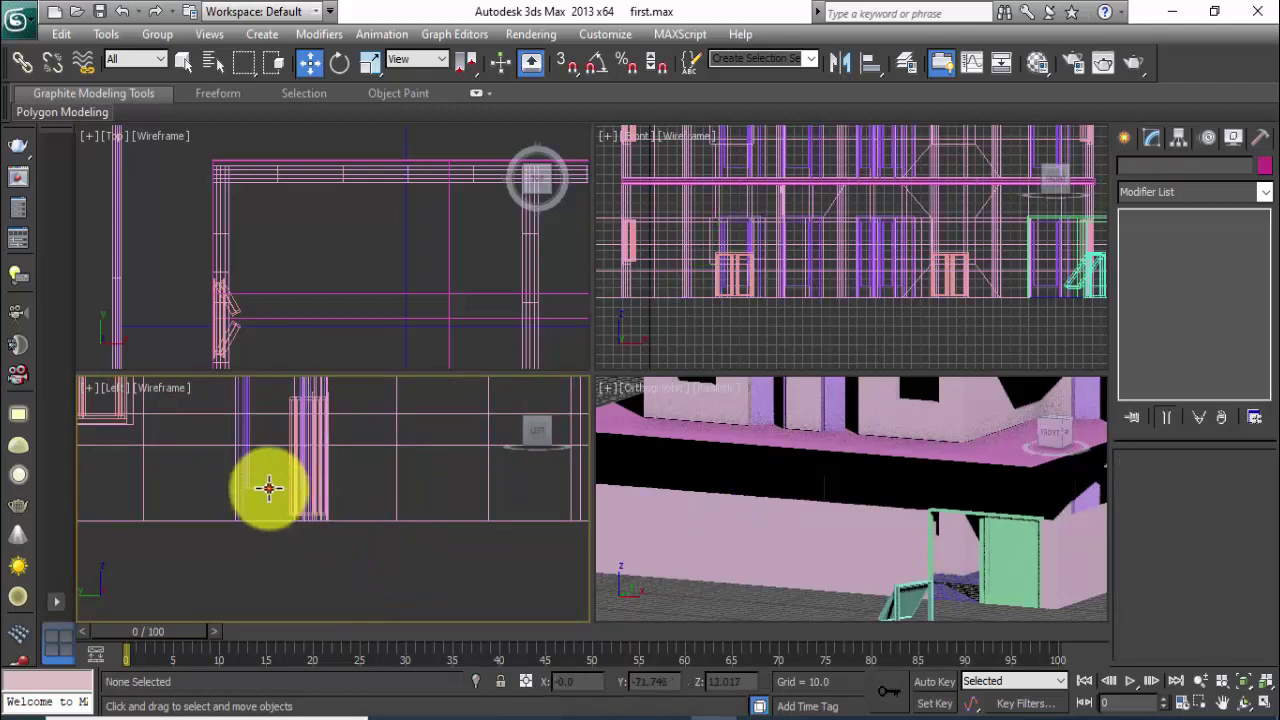
click(268, 488)
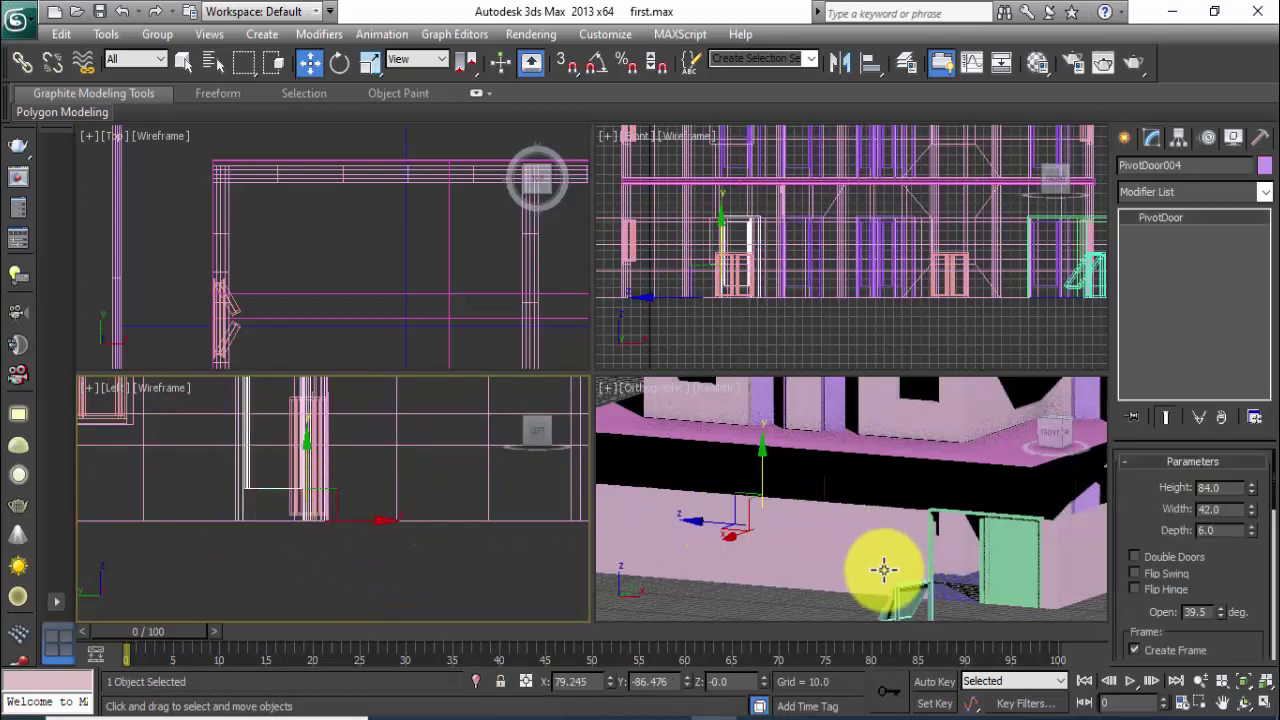
mouse_move(884, 570)
middle_down()
mouse_move(816, 586)
mouse_move(777, 566)
mouse_move(980, 589)
mouse_move(986, 609)
mouse_move(931, 586)
middle_up()
click(789, 557)
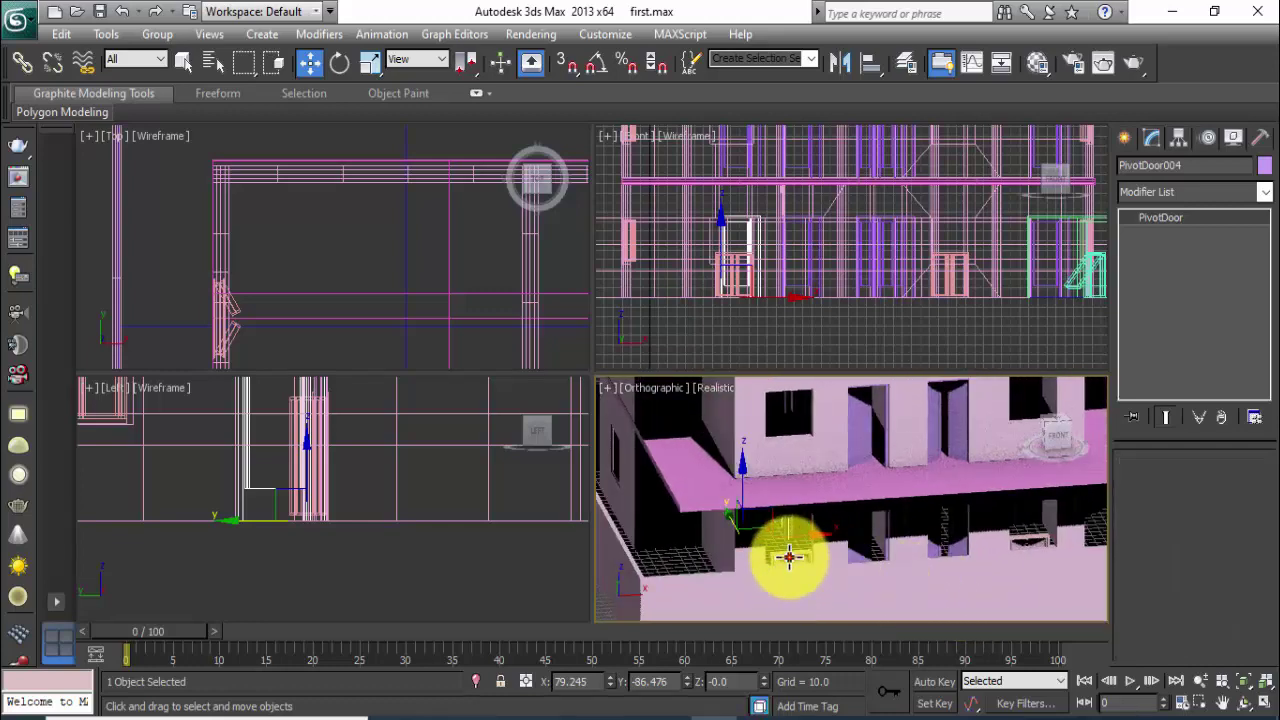
click(789, 557)
middle_drag(920, 563, 914, 543)
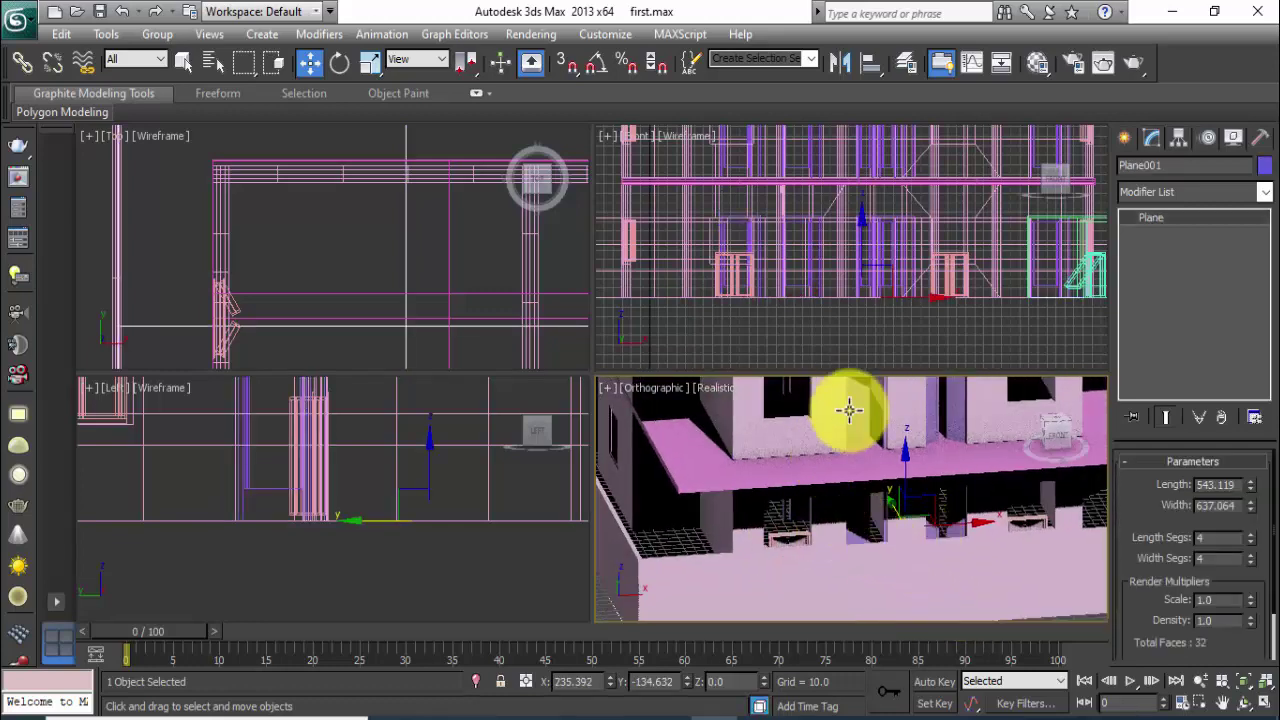
Maximize the Front view, check the Boolean wall Box015, and select a ground-floor casement window.
middle_drag(849, 282, 832, 305)
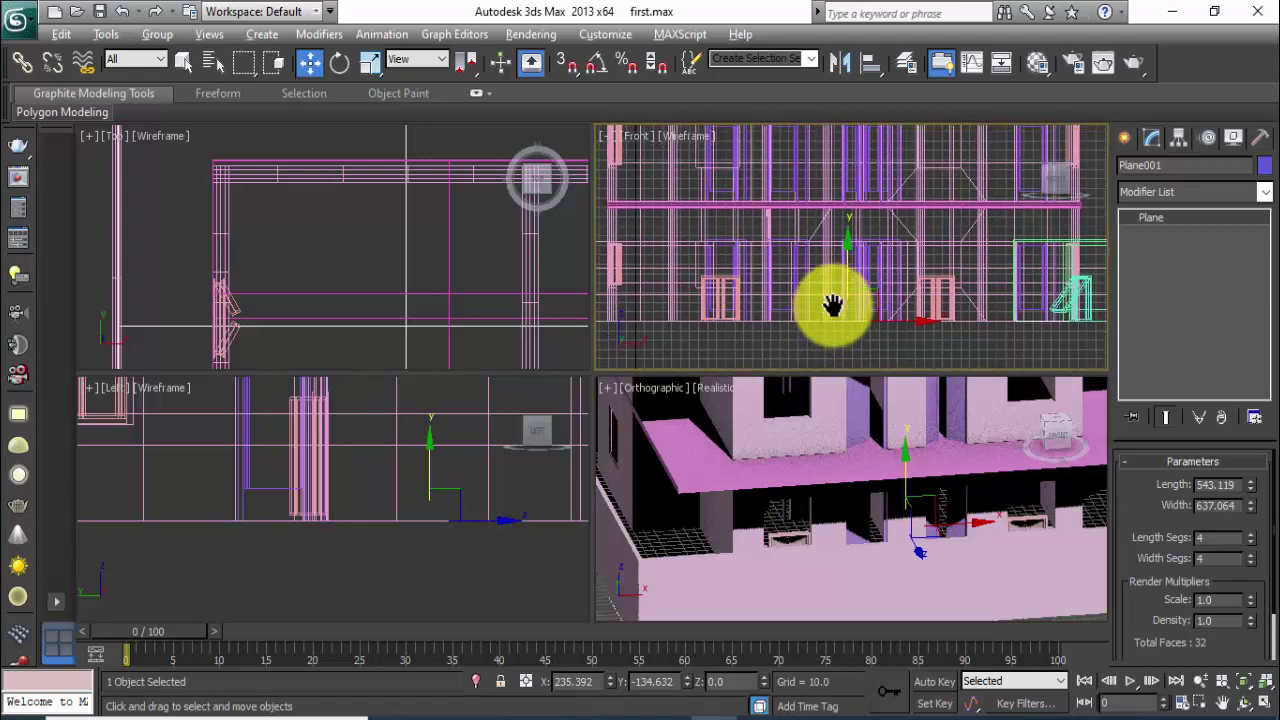
key(alt+w)
click(797, 495)
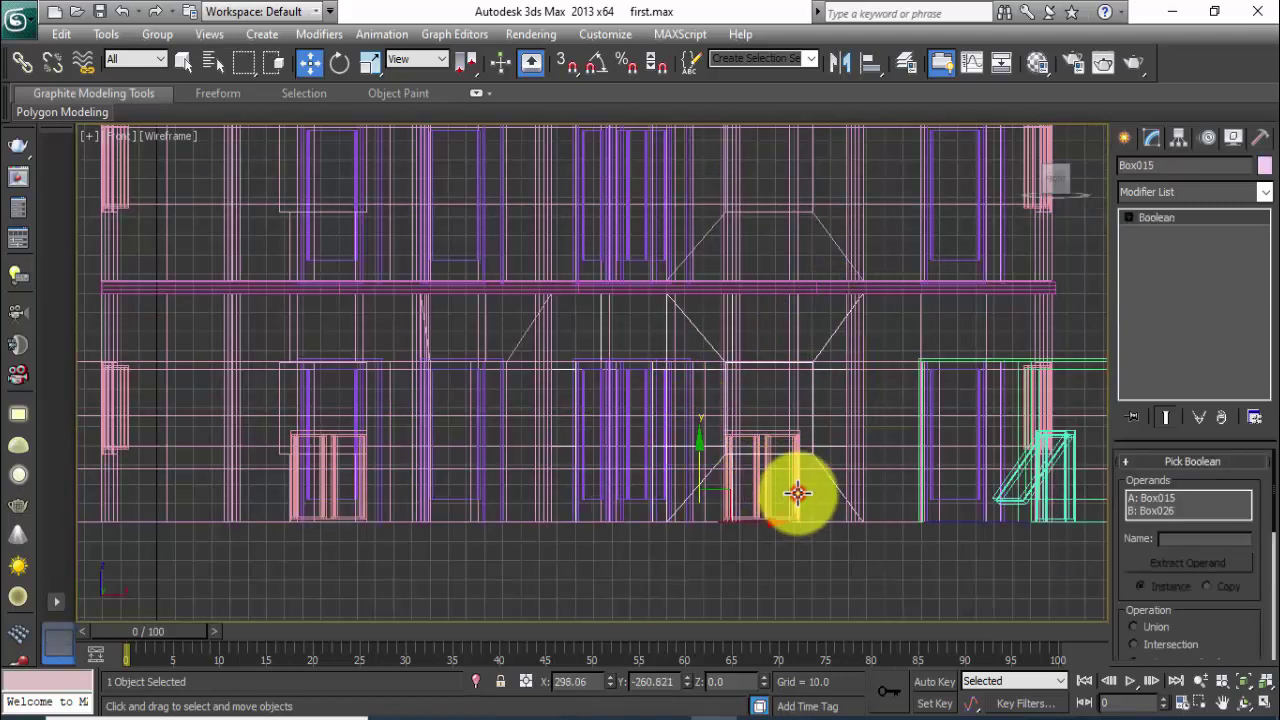
scroll(797, 492, up, 3)
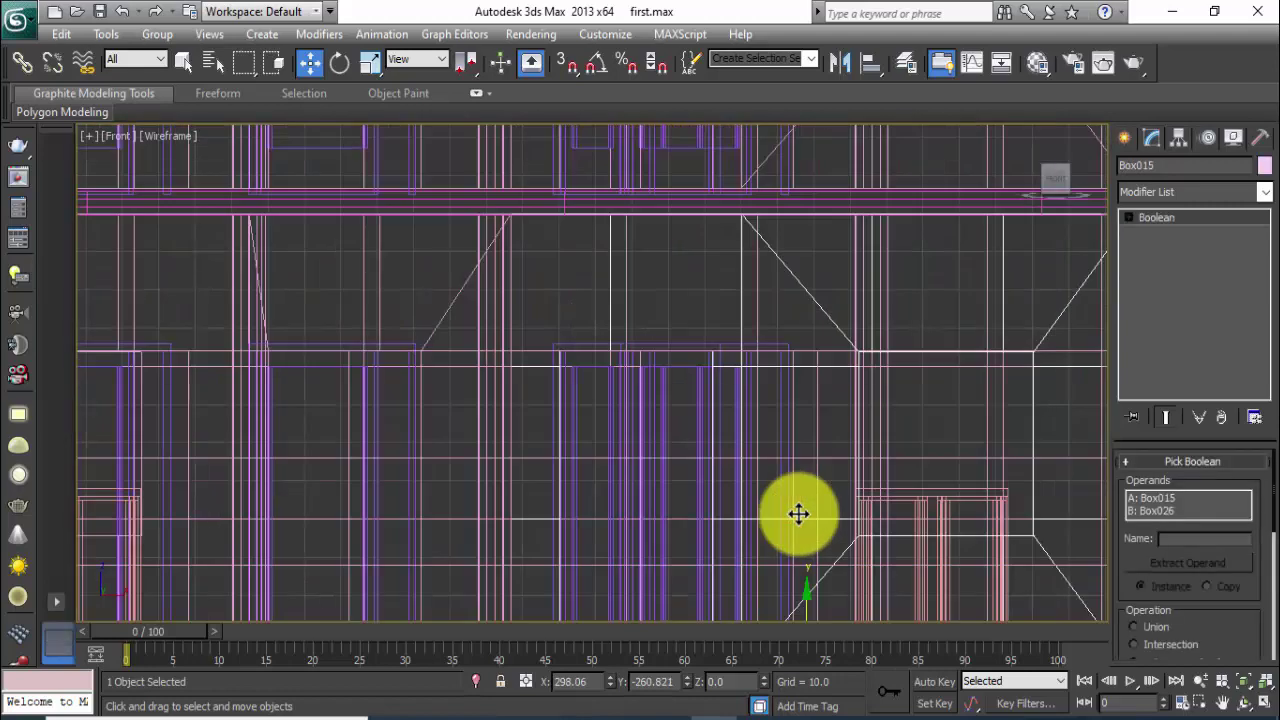
click(933, 490)
scroll(900, 470, down, 3)
scroll(471, 423, up, 2)
Add the second front casement window to the selection and raise both up the wall.
middle_drag(471, 423, 534, 391)
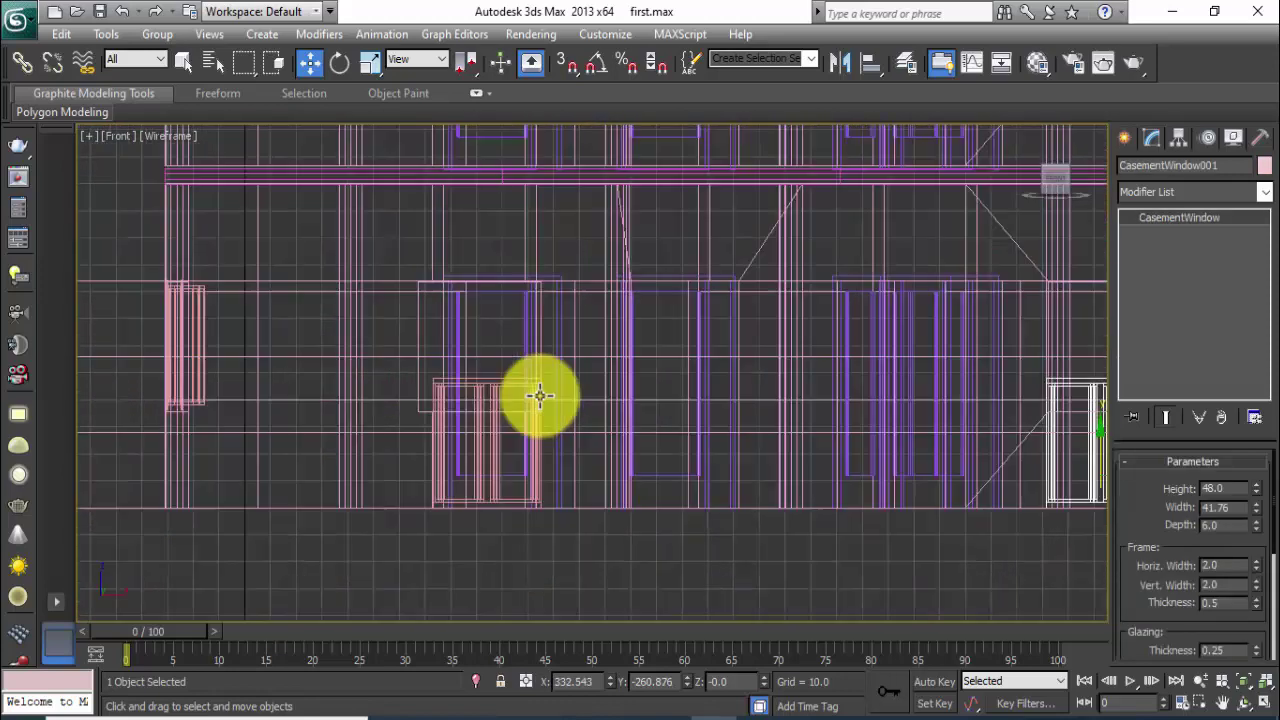
scroll(500, 388, up, 3)
ctrl+click(469, 383)
scroll(600, 380, down, 2)
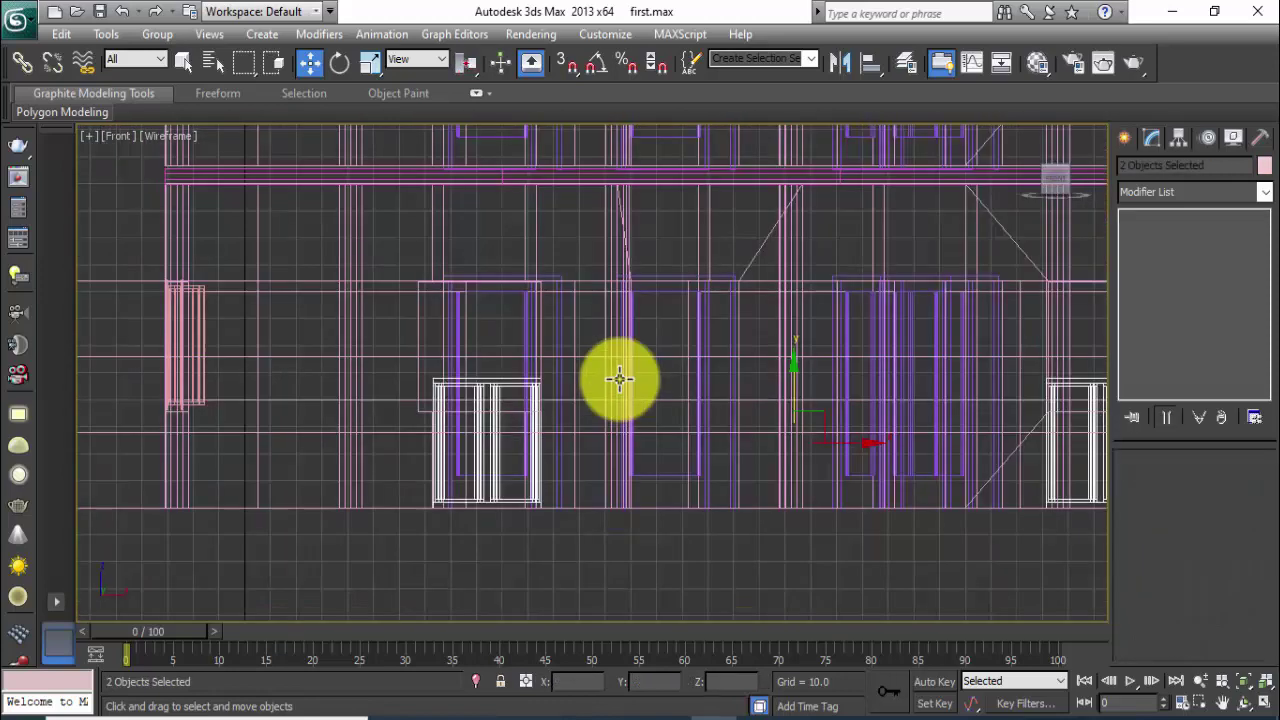
scroll(520, 400, down, 2)
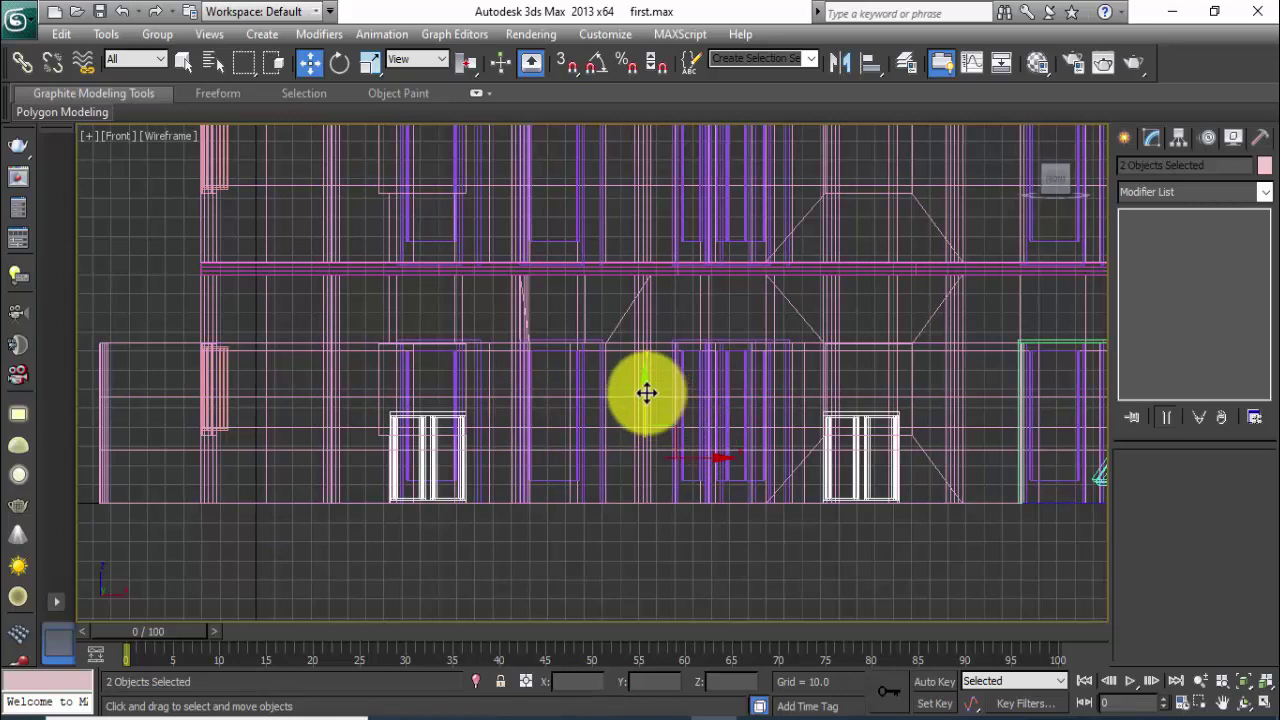
drag(647, 393, 647, 321)
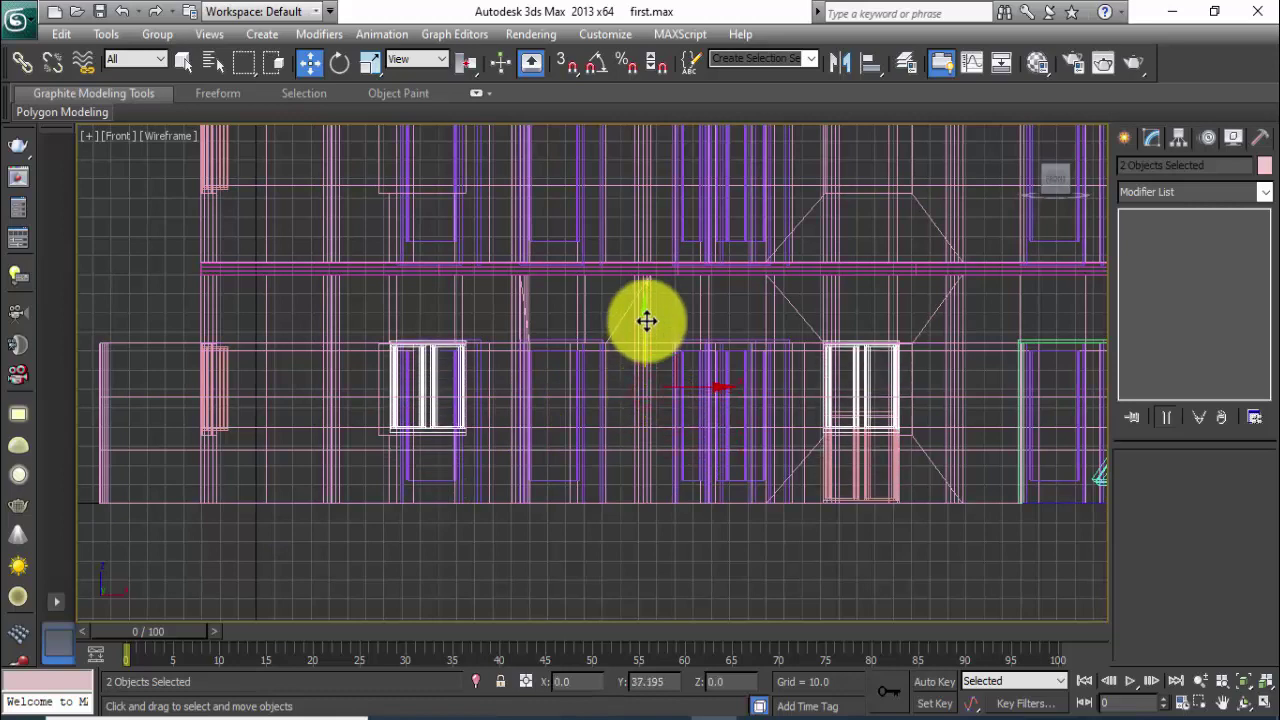
Undo a stray CasementWindow004 selection, raise both windows again, and restore four viewports.
middle_drag(777, 366, 771, 368)
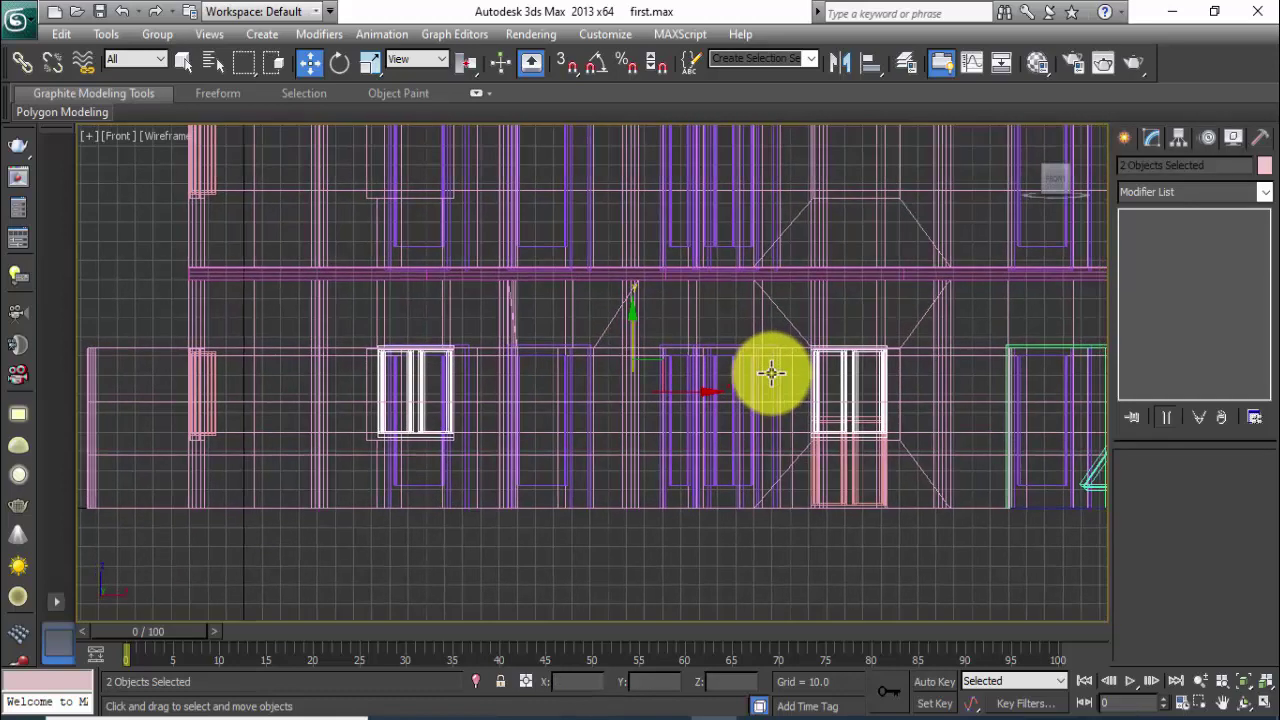
click(851, 458)
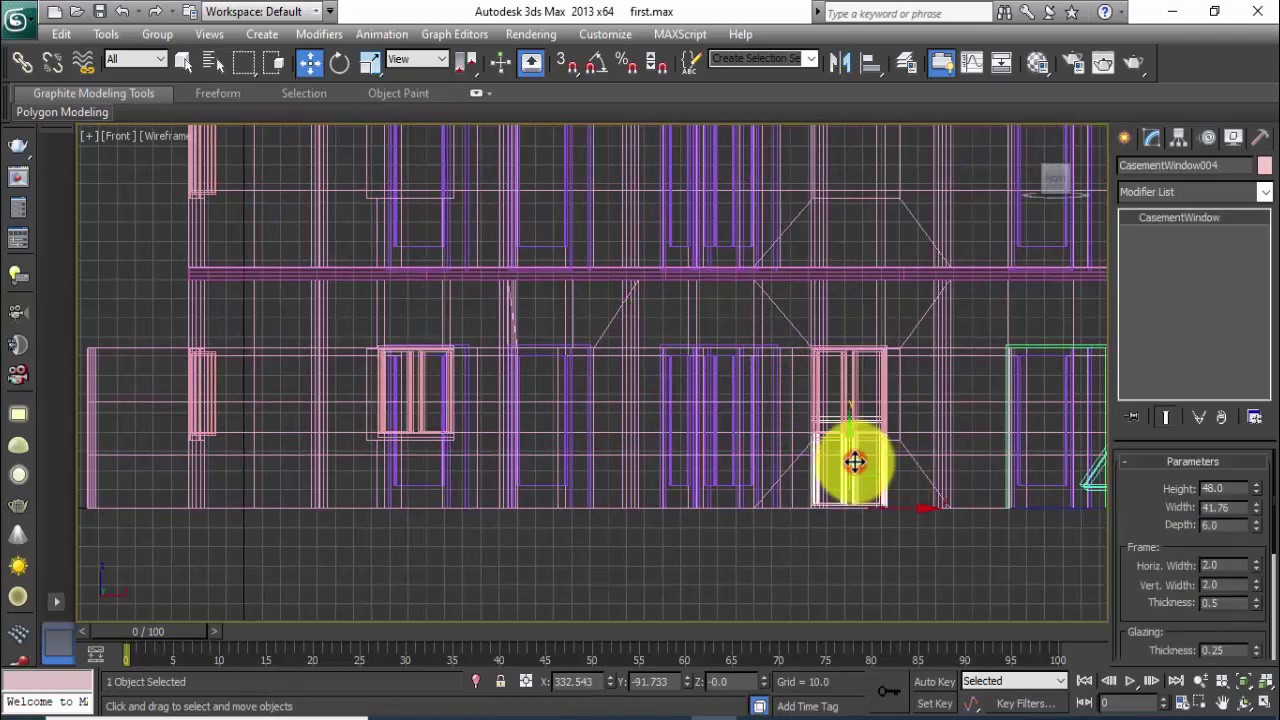
key(ctrl+z)
key(ctrl+z)
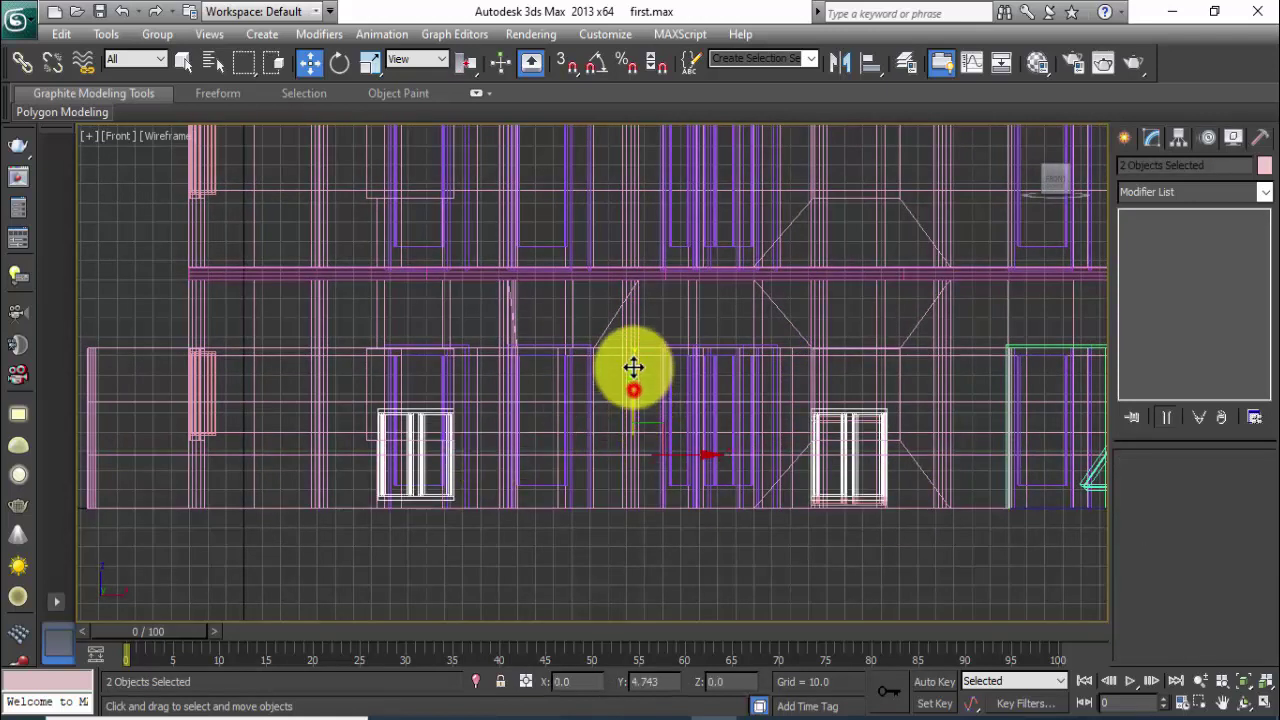
drag(634, 366, 633, 319)
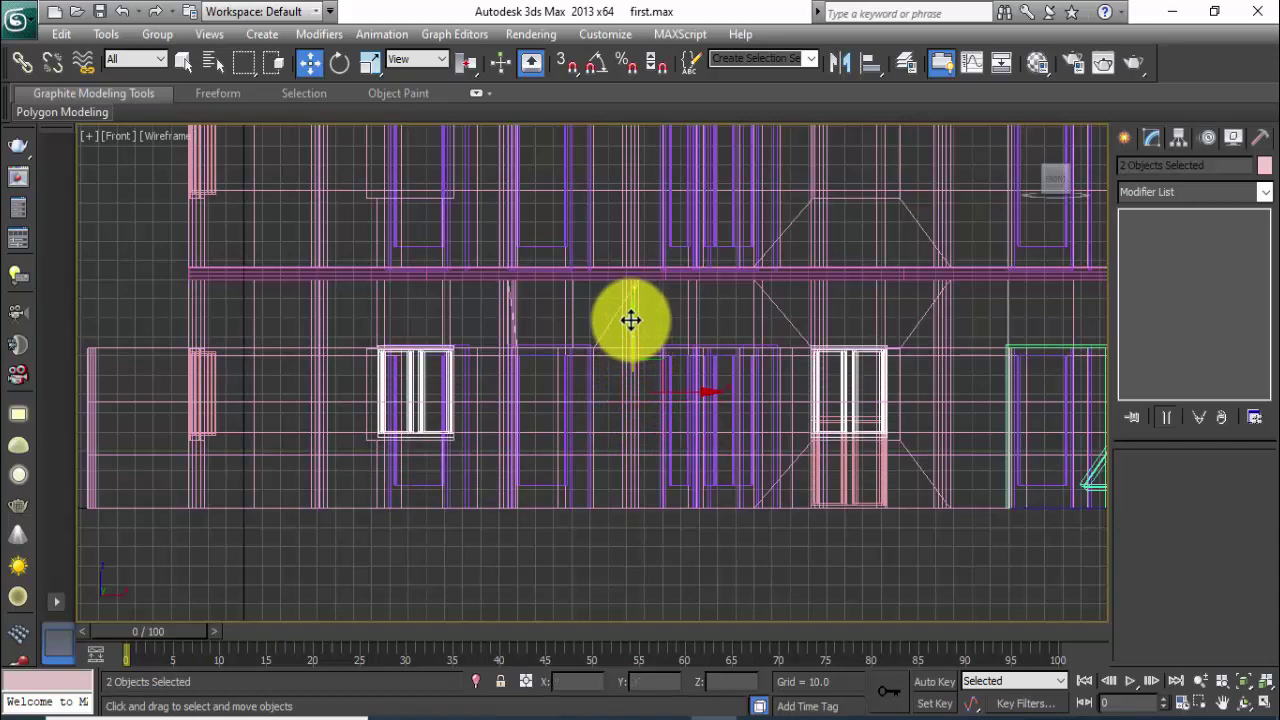
middle_drag(706, 486, 663, 509)
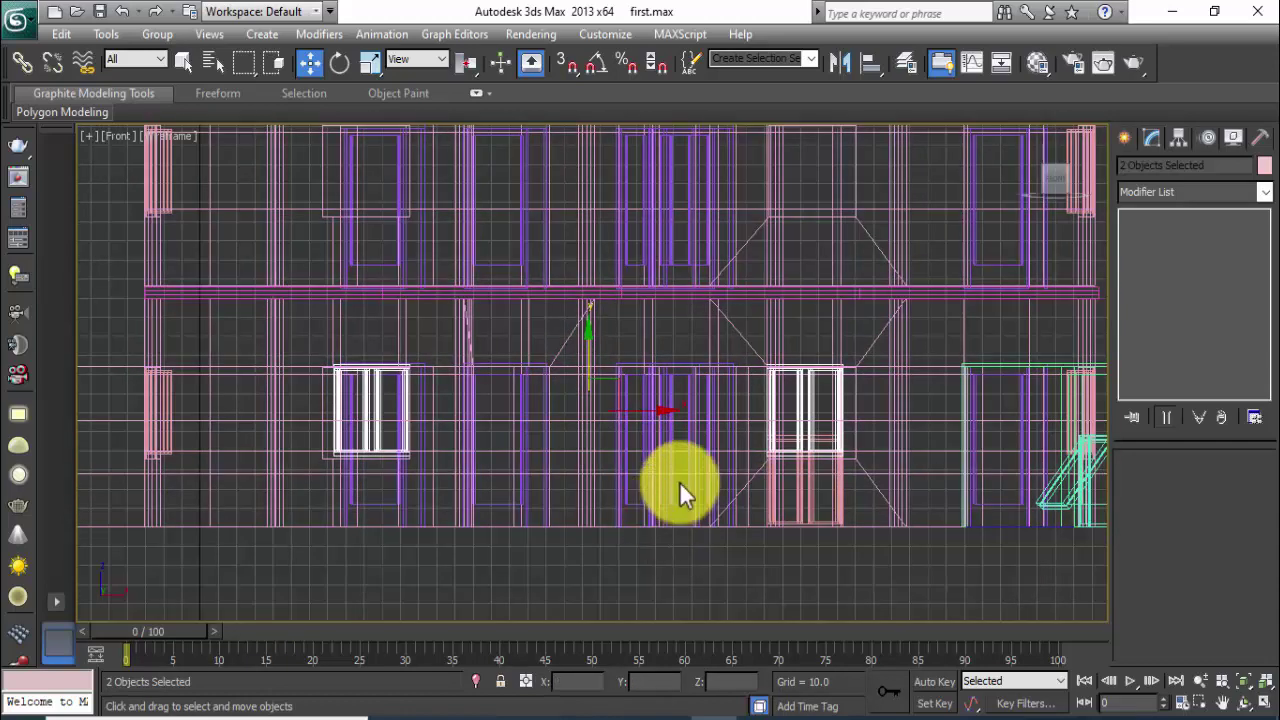
key(alt+w)
Clone the two front casement windows up to the upper floor in the maximized Front view.
scroll(880, 568, up, 3)
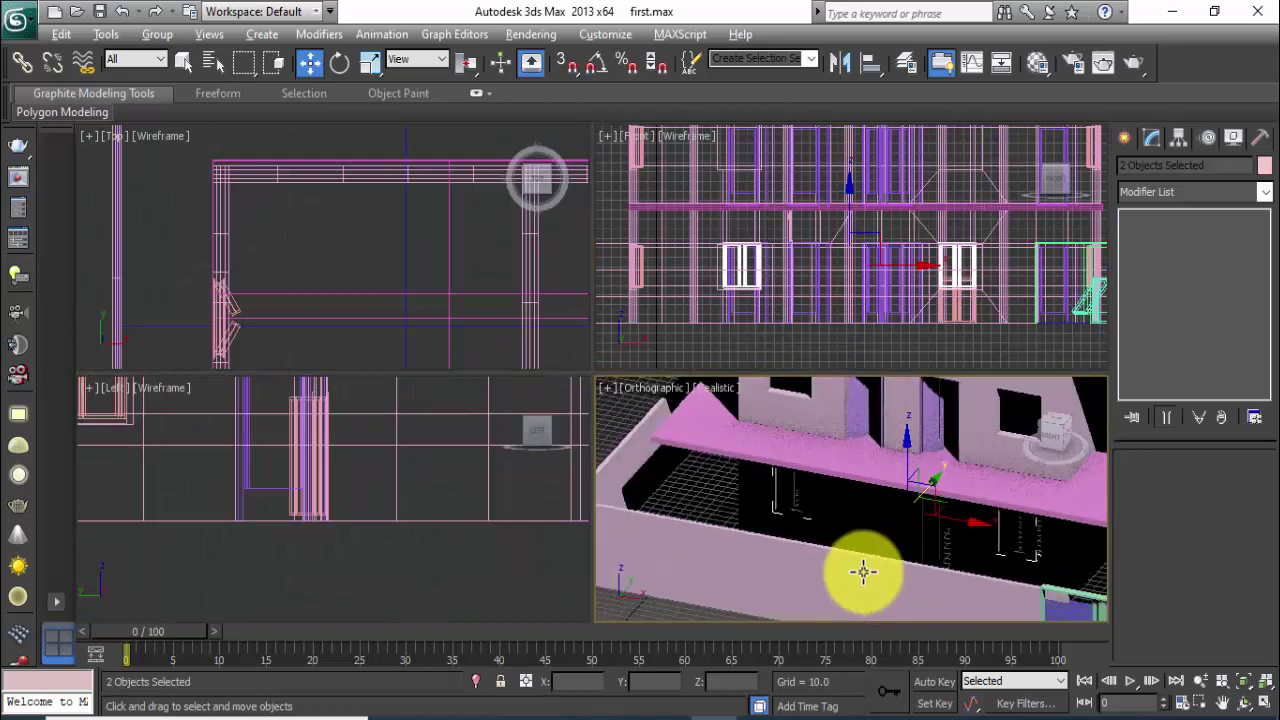
mouse_move(863, 571)
alt+middle_down()
mouse_move(900, 543)
mouse_move(1006, 560)
mouse_move(954, 594)
alt+middle_up()
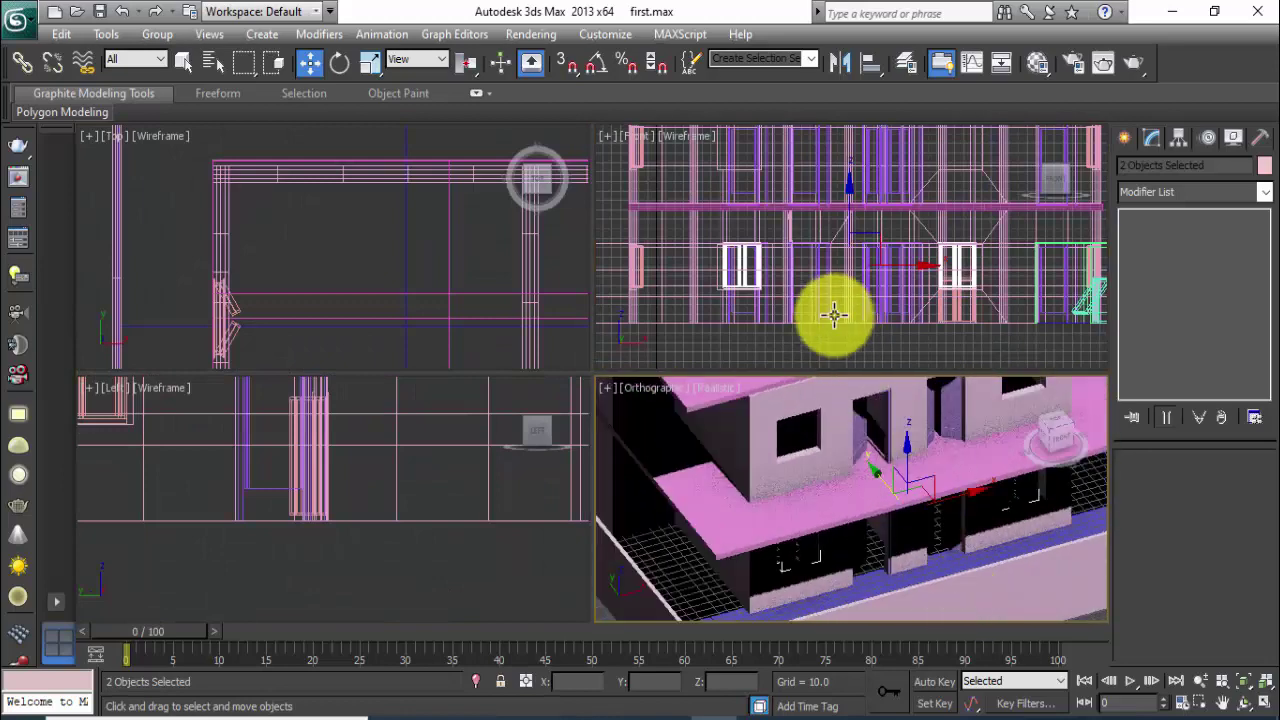
mouse_move(834, 315)
middle_down()
mouse_move(809, 300)
mouse_move(800, 314)
middle_up()
middle_drag(803, 229, 800, 235)
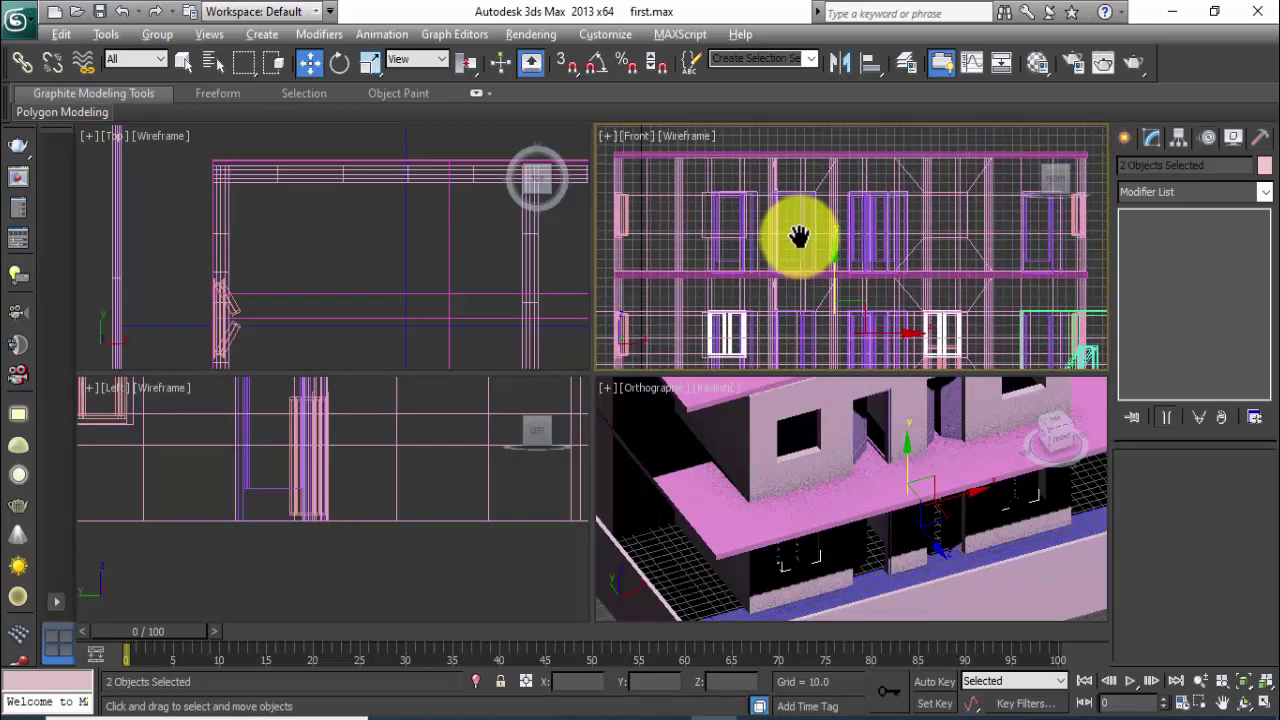
key(alt+w)
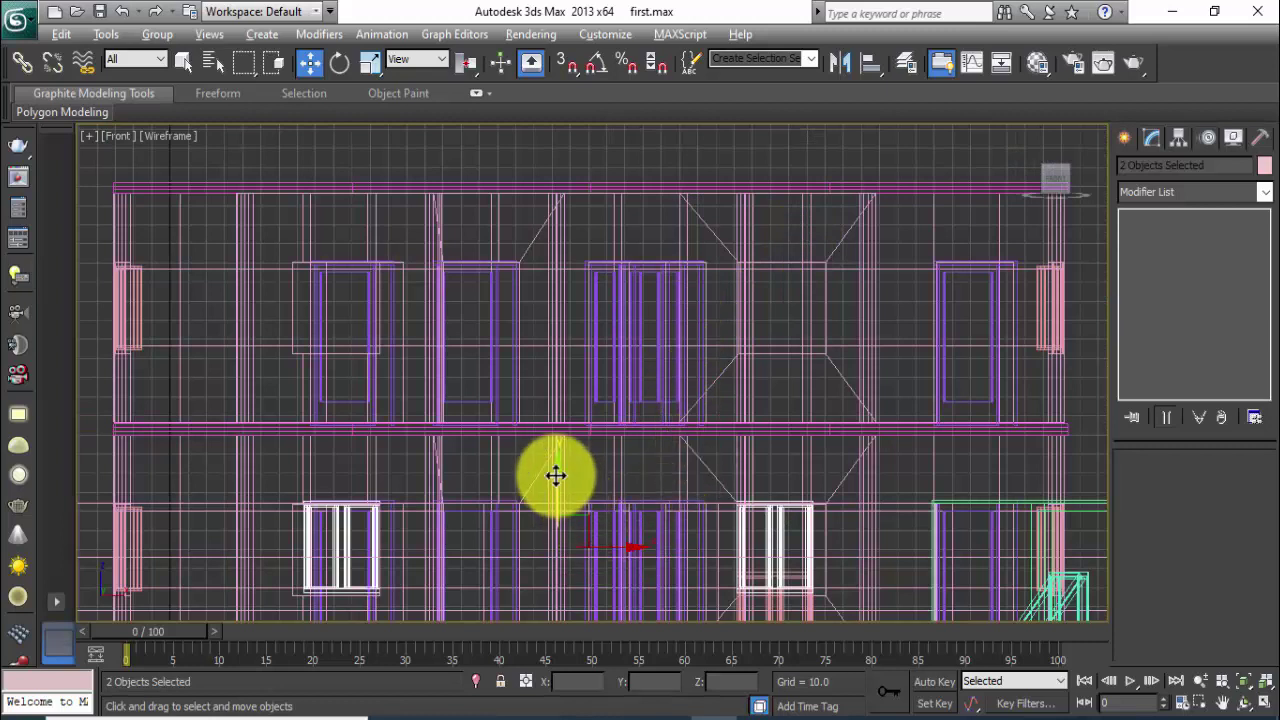
drag(557, 476, 560, 235)
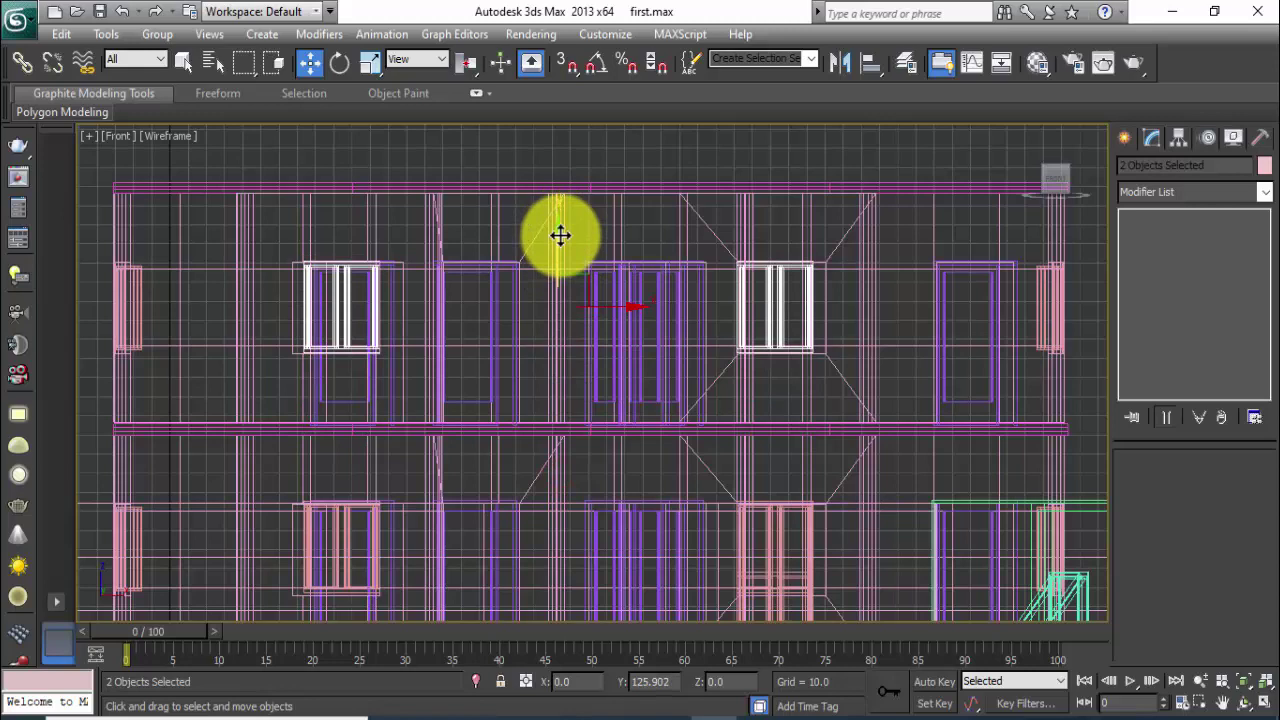
shift+drag(560, 235, 560, 235)
click(649, 450)
Maximize the shaded view and orbit to a lower, frontal view of the house.
middle_drag(751, 423, 720, 371)
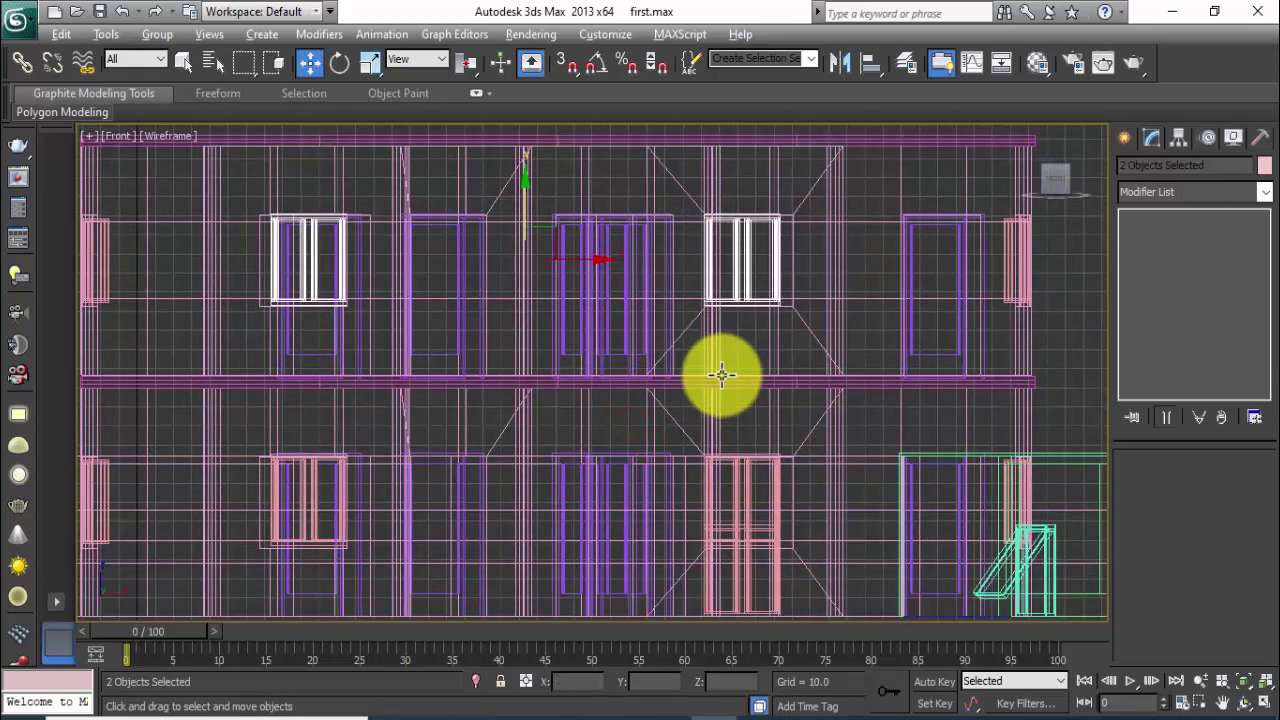
key(alt+w)
mouse_move(866, 494)
middle_down()
mouse_move(908, 490)
mouse_move(868, 493)
middle_up()
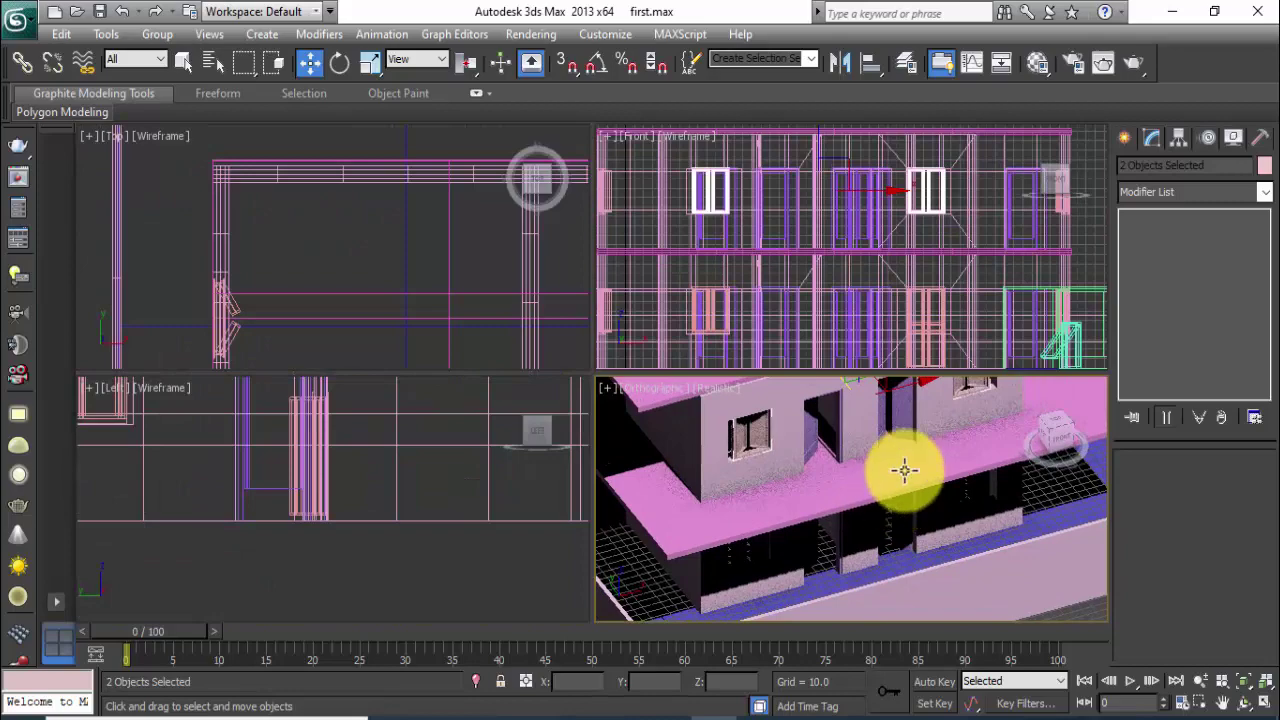
key(alt+w)
middle_drag(894, 409, 829, 429)
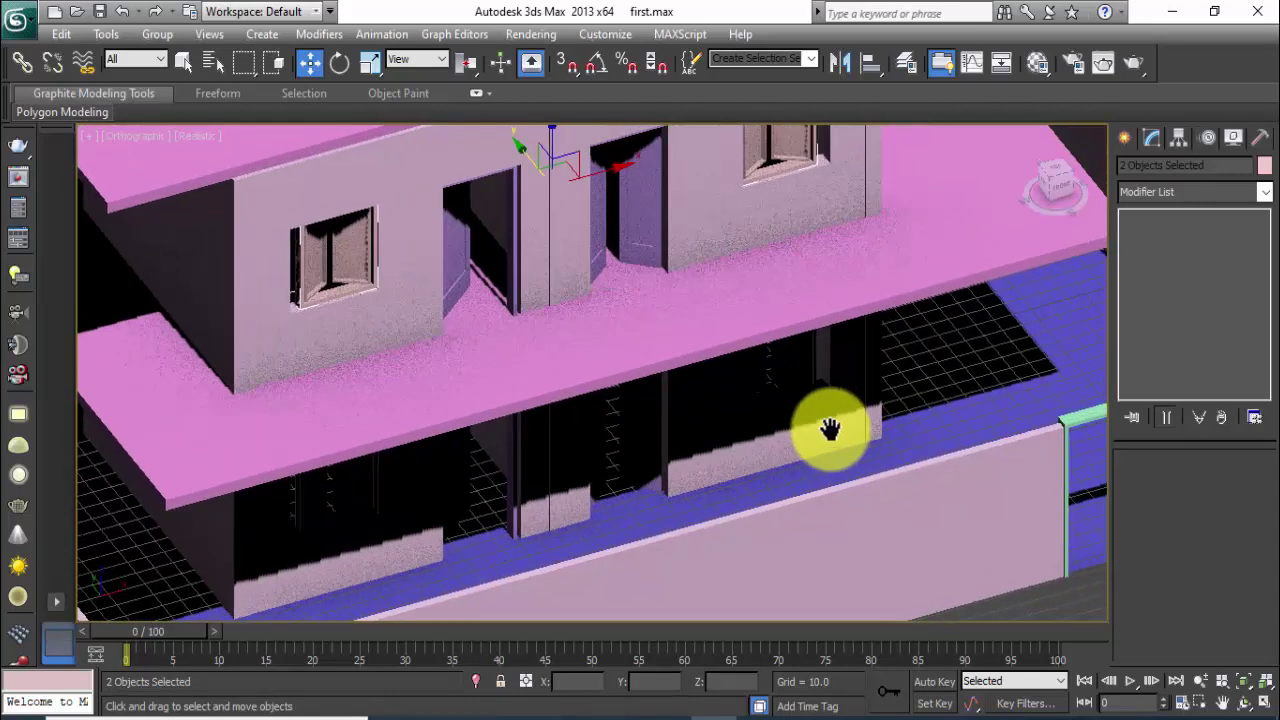
scroll(830, 428, down, 1)
mouse_move(666, 386)
alt+middle_down()
mouse_move(743, 334)
mouse_move(823, 309)
mouse_move(800, 340)
mouse_move(700, 343)
mouse_move(671, 363)
mouse_move(850, 366)
alt+middle_up()
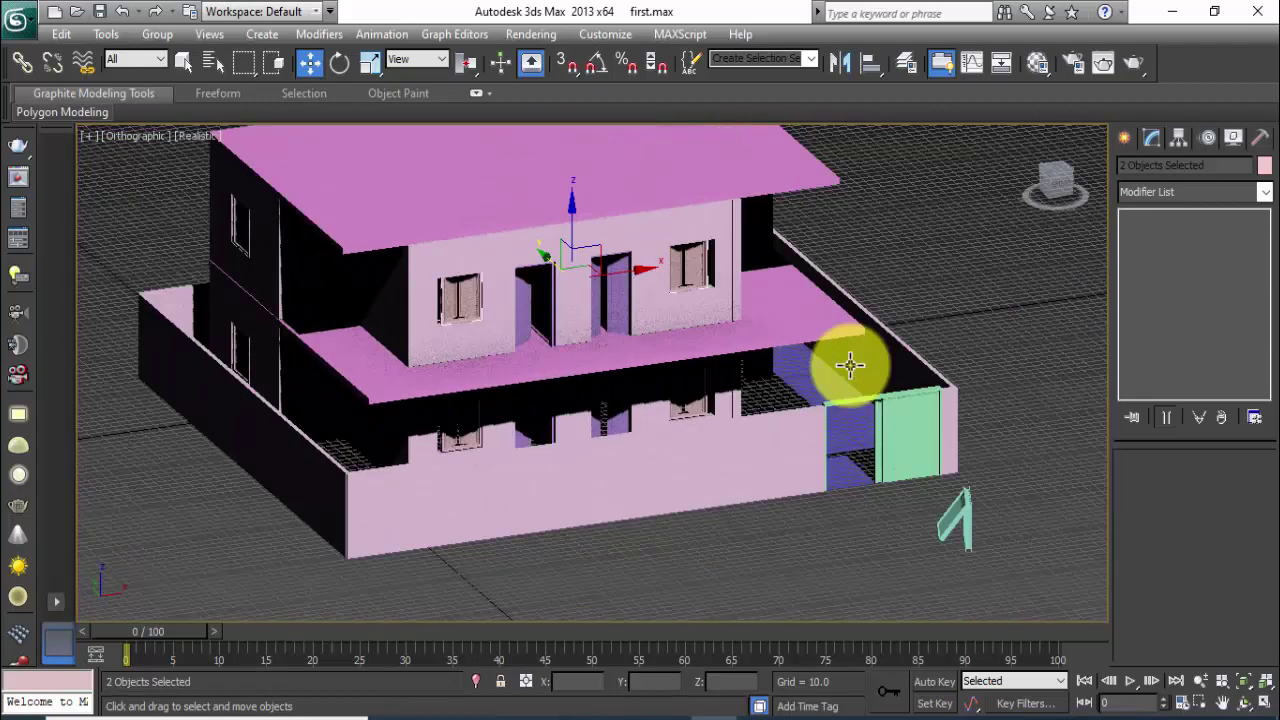
Delete the sliding gate from the boundary wall and select a double pivot door.
click(893, 446)
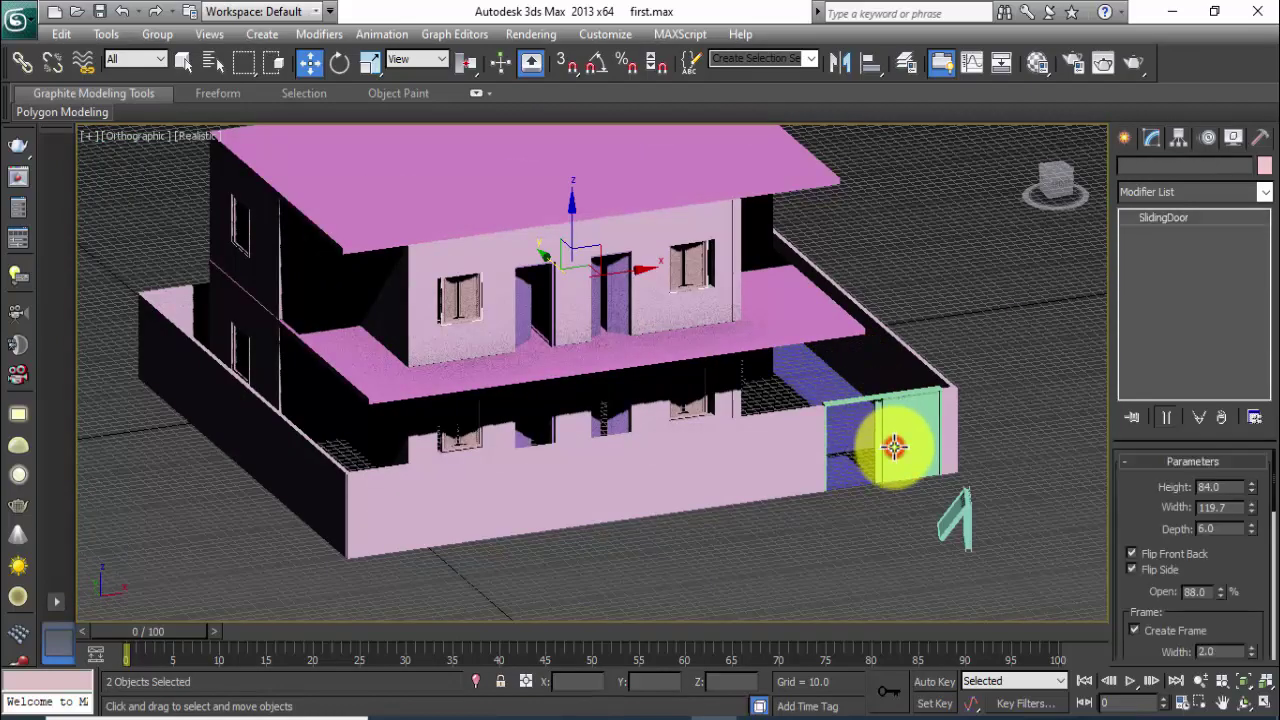
key(Delete)
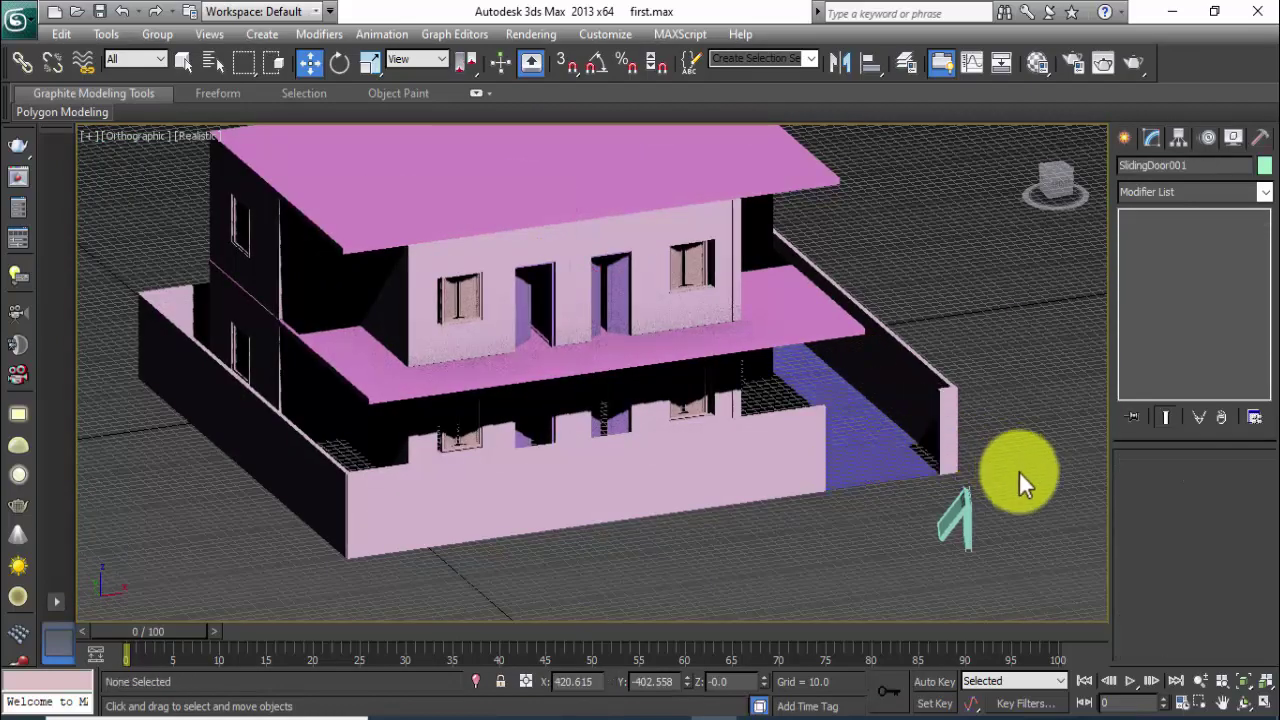
click(971, 500)
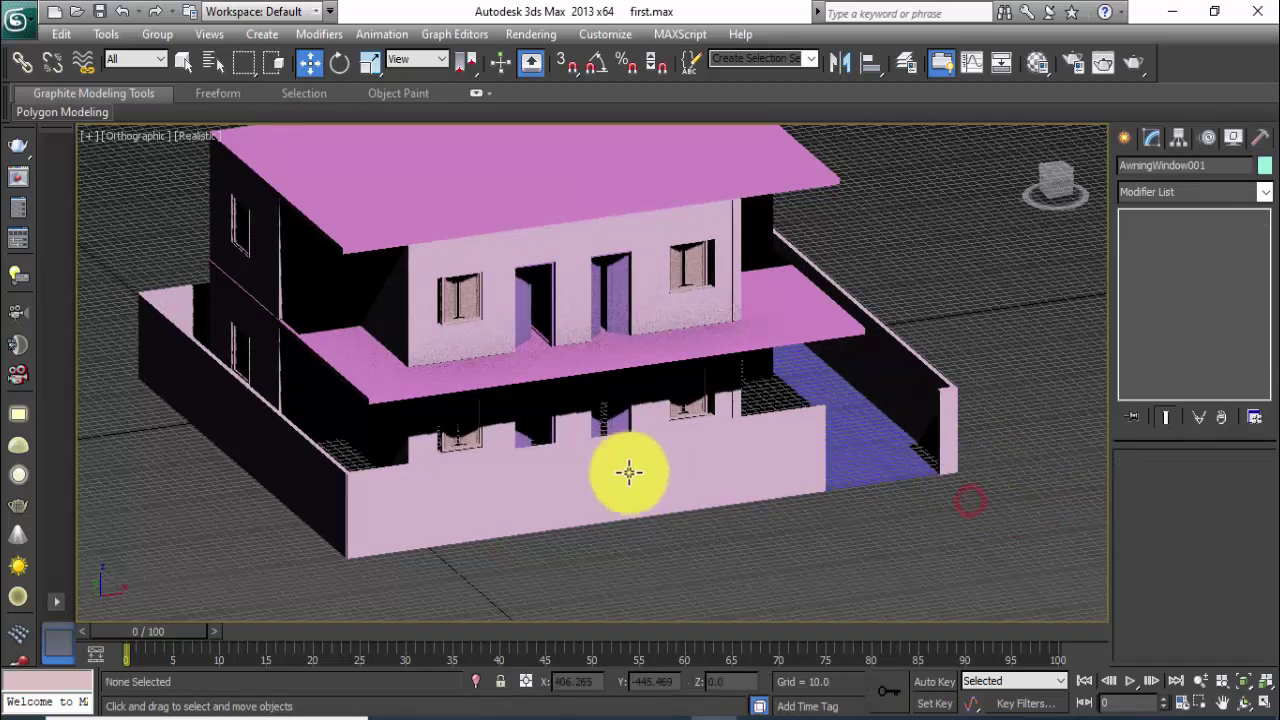
click(626, 412)
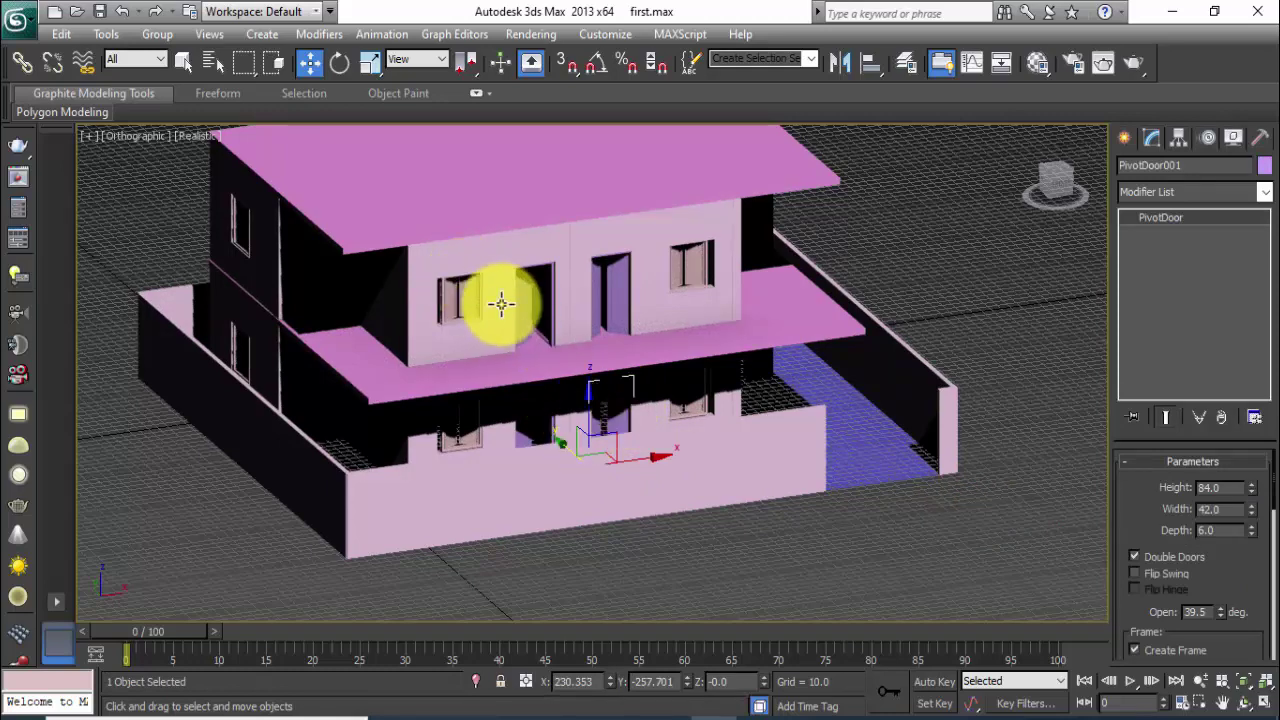
Shift-move a copy of the pivot door down to the front boundary wall in the Top view.
middle_drag(500, 300, 494, 310)
key(alt+w)
middle_drag(434, 257, 343, 171)
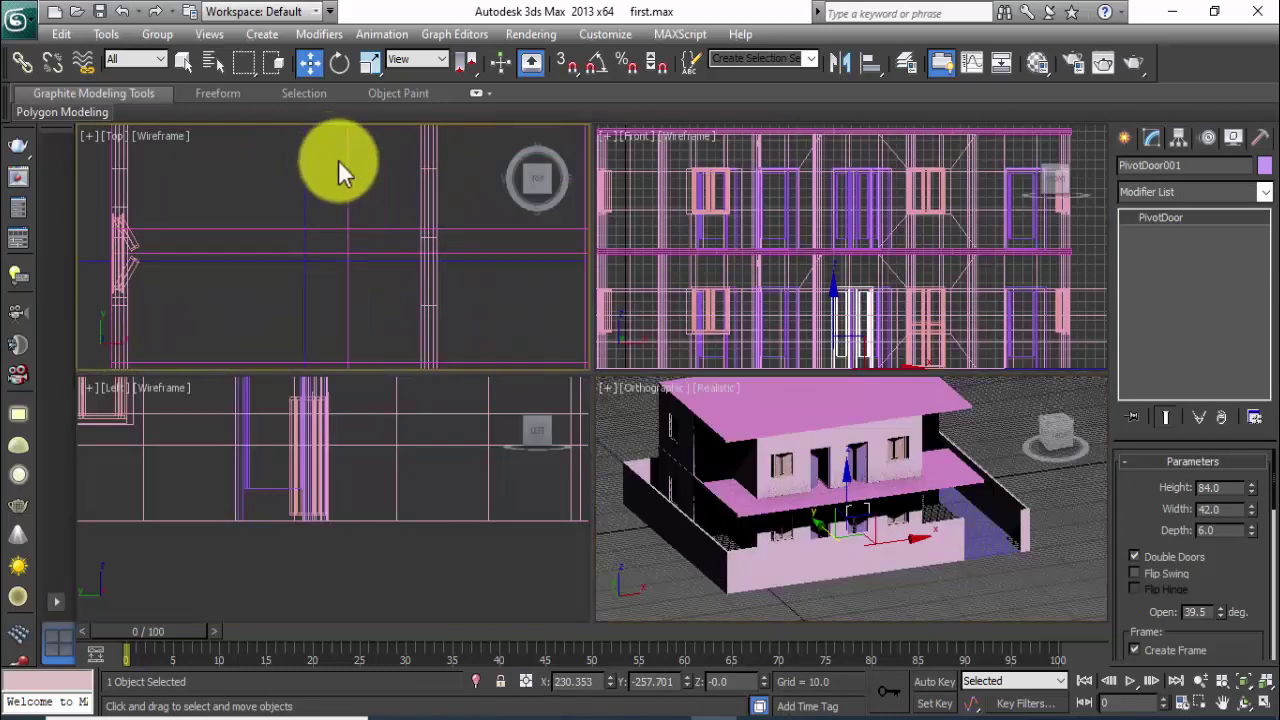
scroll(414, 243, down, 3)
scroll(433, 224, down, 2)
middle_drag(432, 222, 446, 174)
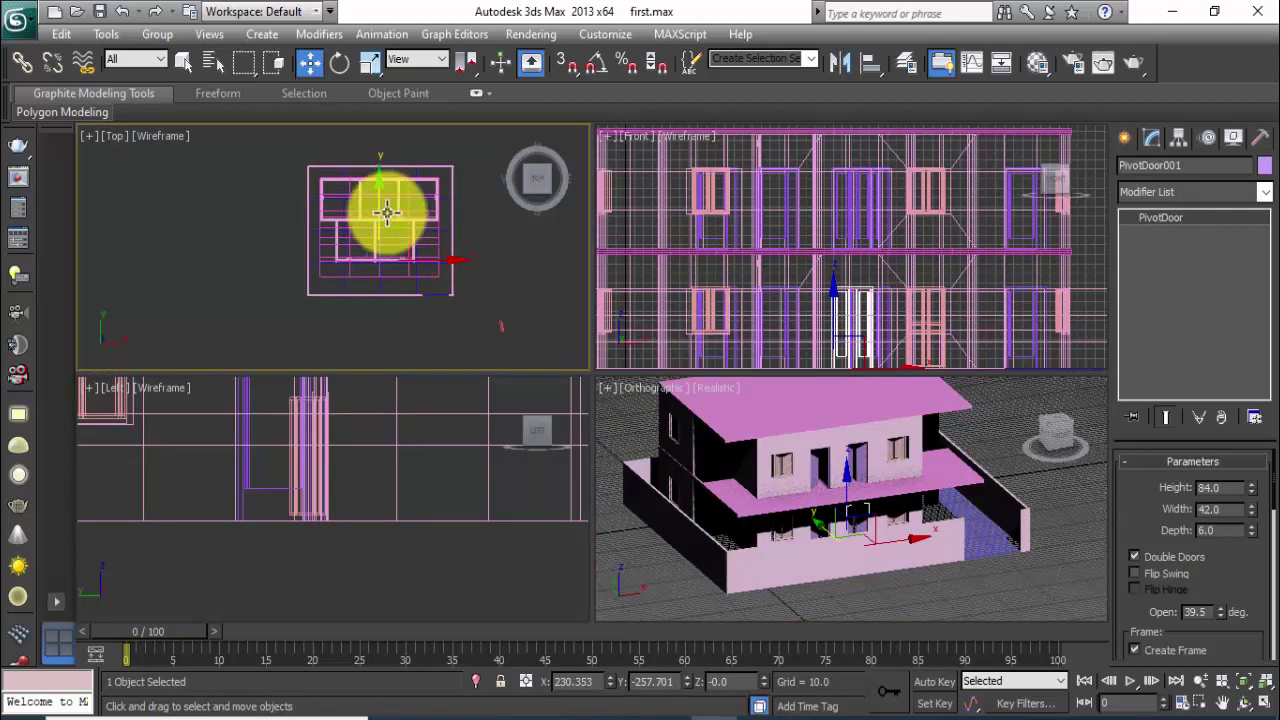
shift+drag(376, 185, 374, 210)
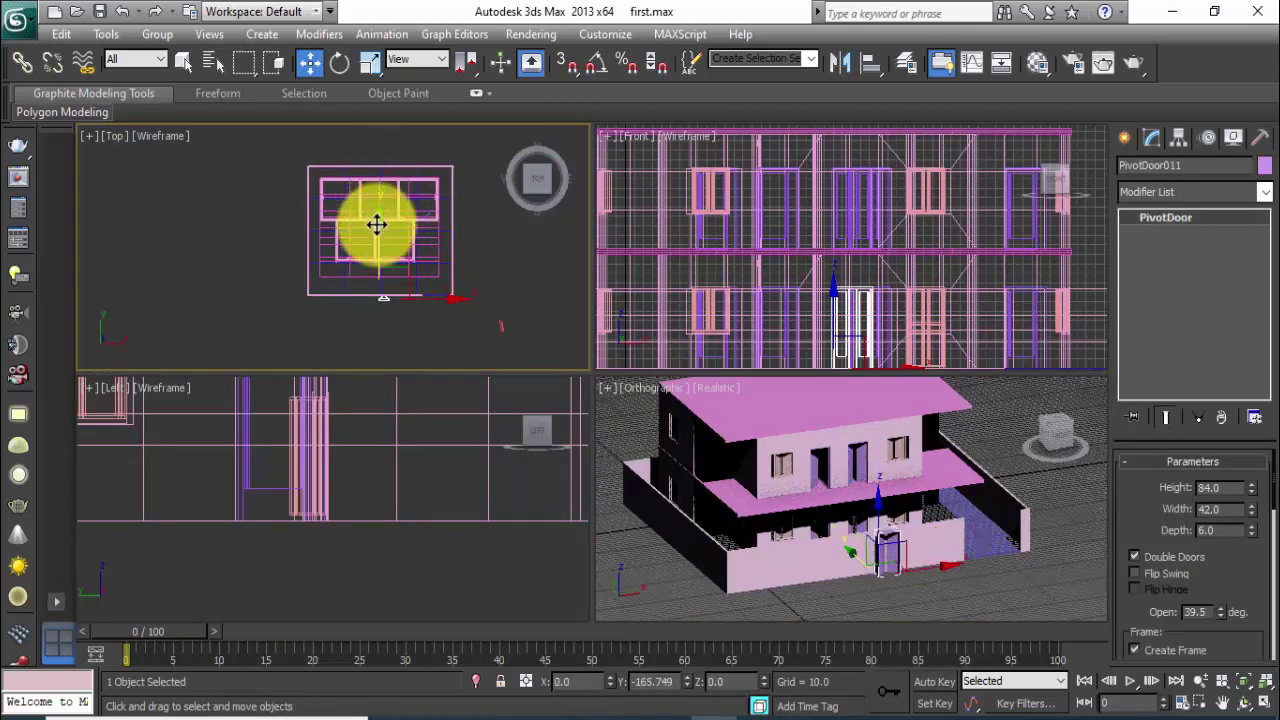
click(642, 450)
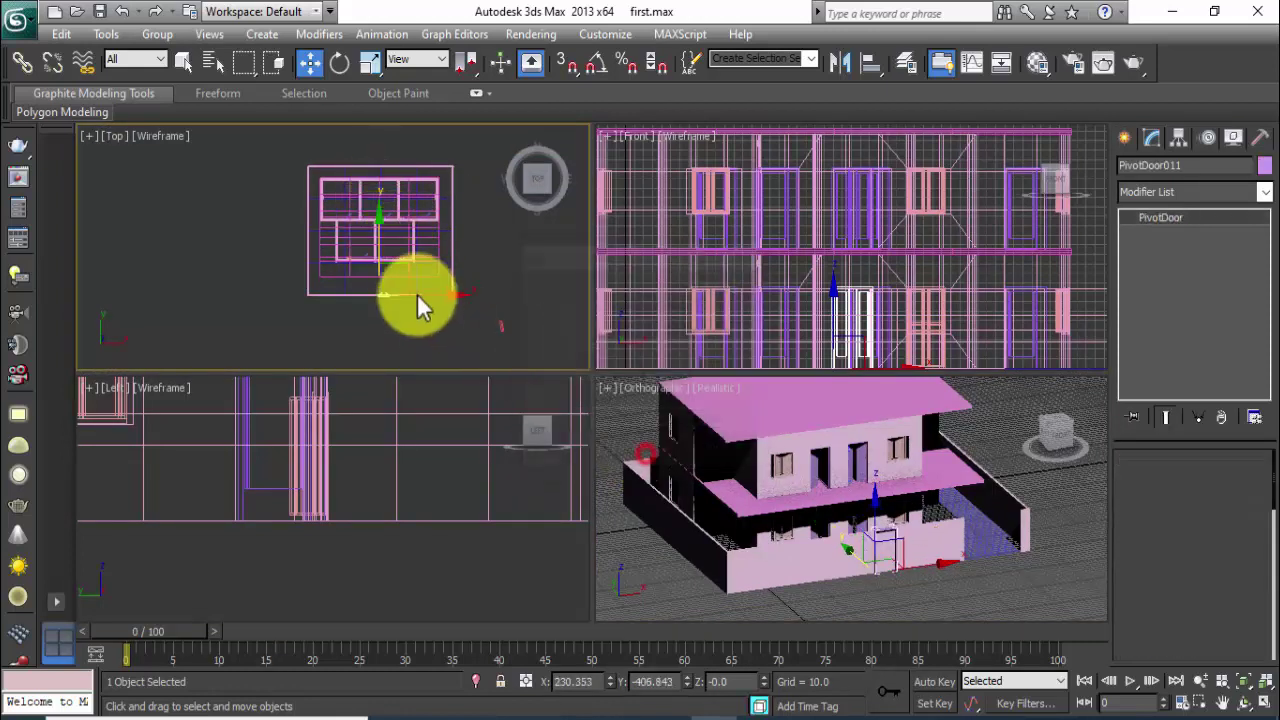
middle_drag(356, 270, 357, 266)
Slide the door copy along the front boundary wall and set its Depth to 4.0.
key(alt+w)
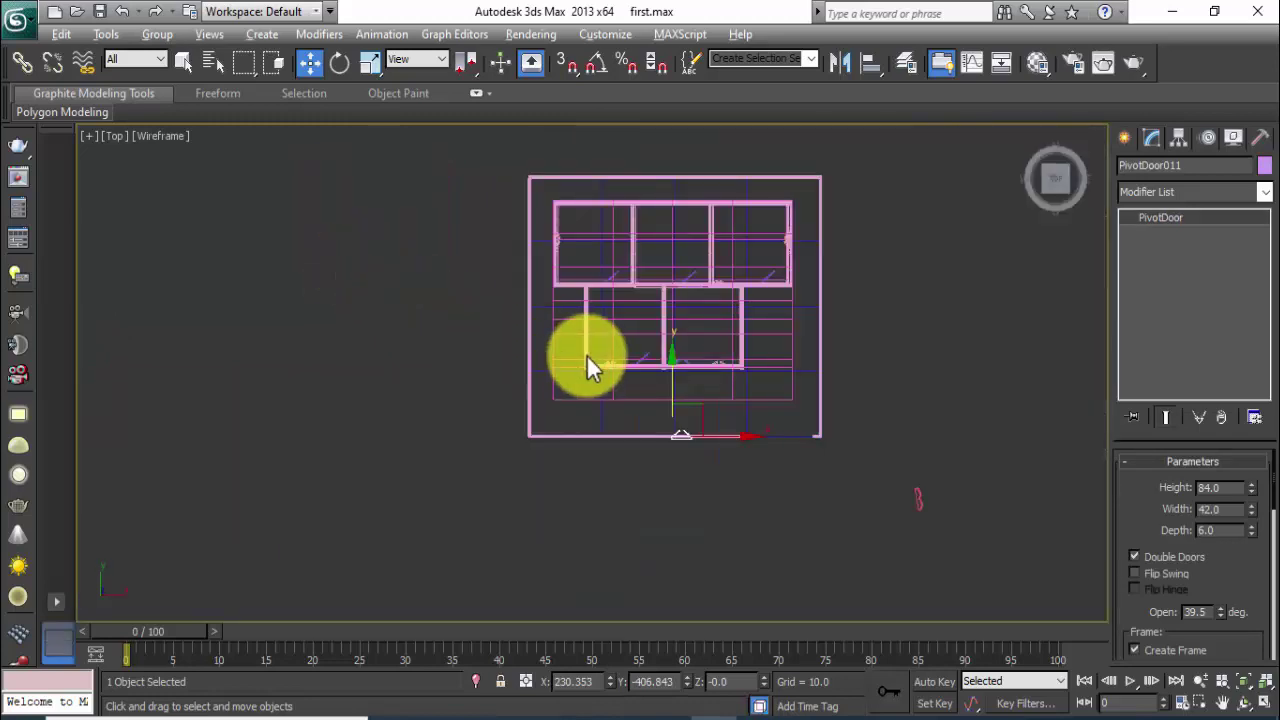
mouse_move(586, 363)
middle_down()
mouse_move(586, 417)
mouse_move(514, 351)
middle_up()
scroll(600, 425, up, 3)
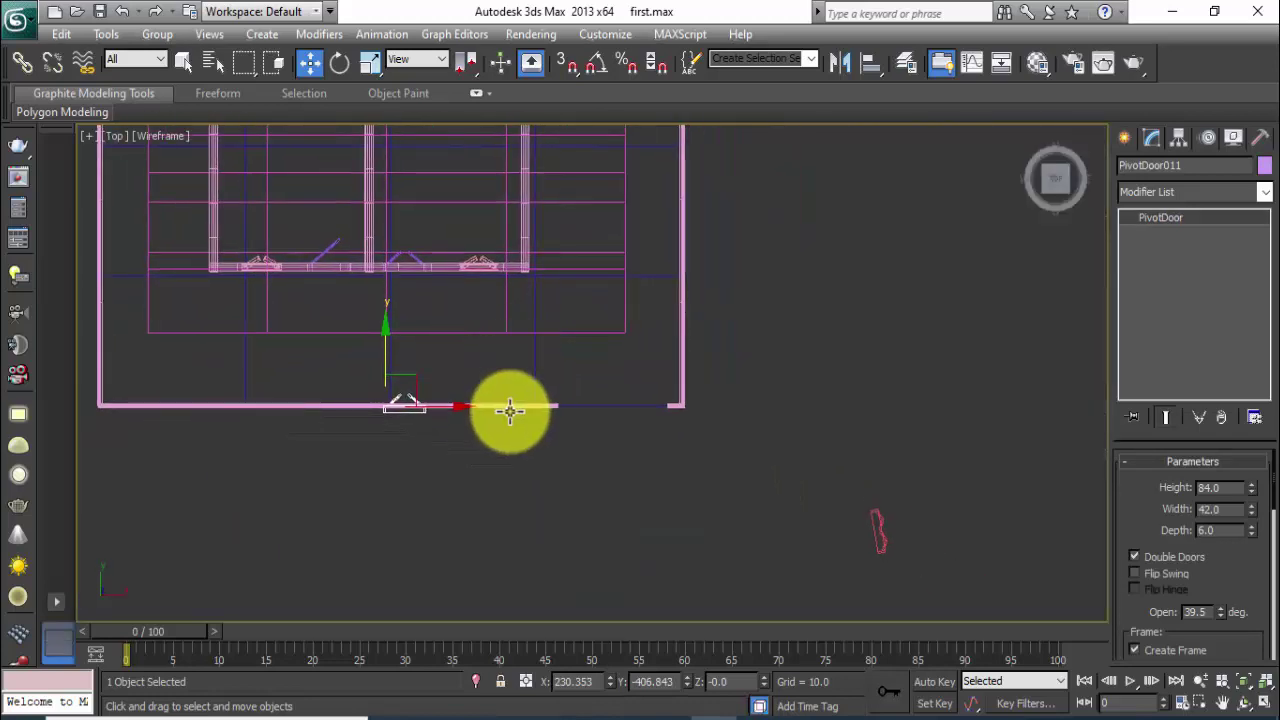
mouse_move(460, 405)
mouse_down()
mouse_move(671, 403)
mouse_move(608, 424)
mouse_up()
scroll(608, 424, up, 2)
scroll(677, 421, up, 2)
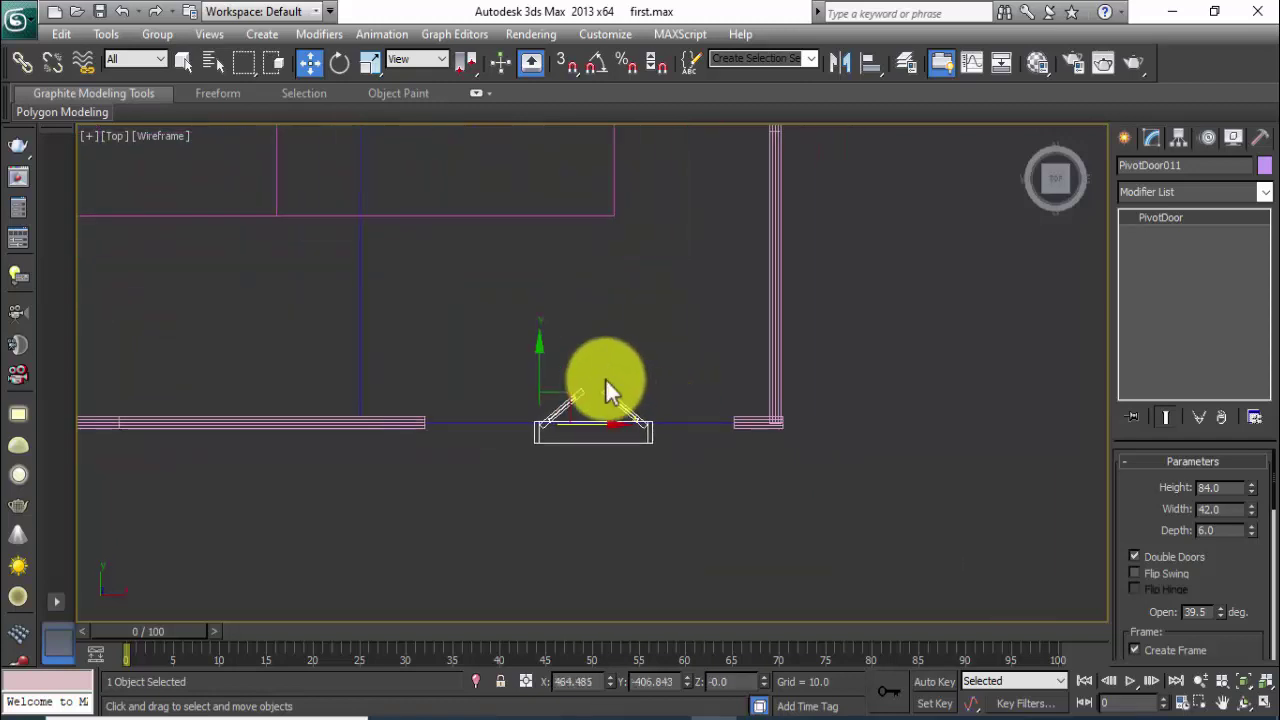
double_click(1228, 531)
text(4)
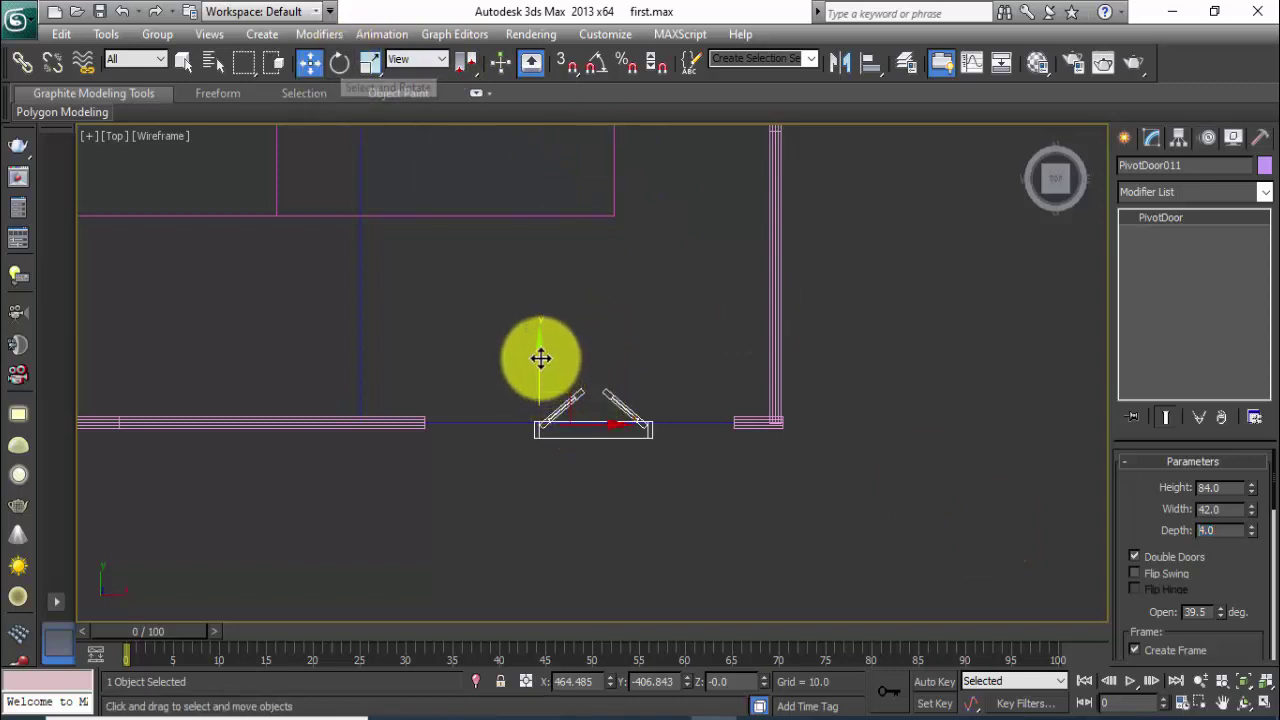
drag(540, 360, 540, 354)
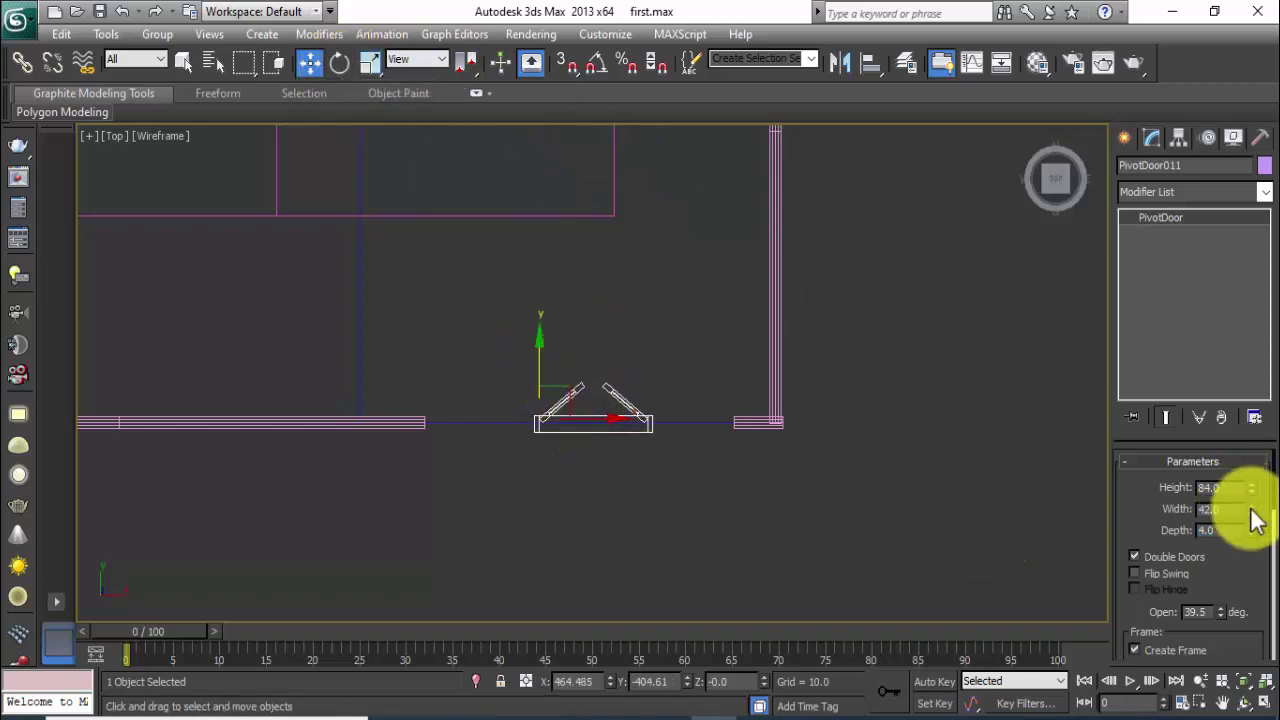
Widen the gate door to 119.687 and align it with the wall opening.
drag(1250, 509, 1249, 430)
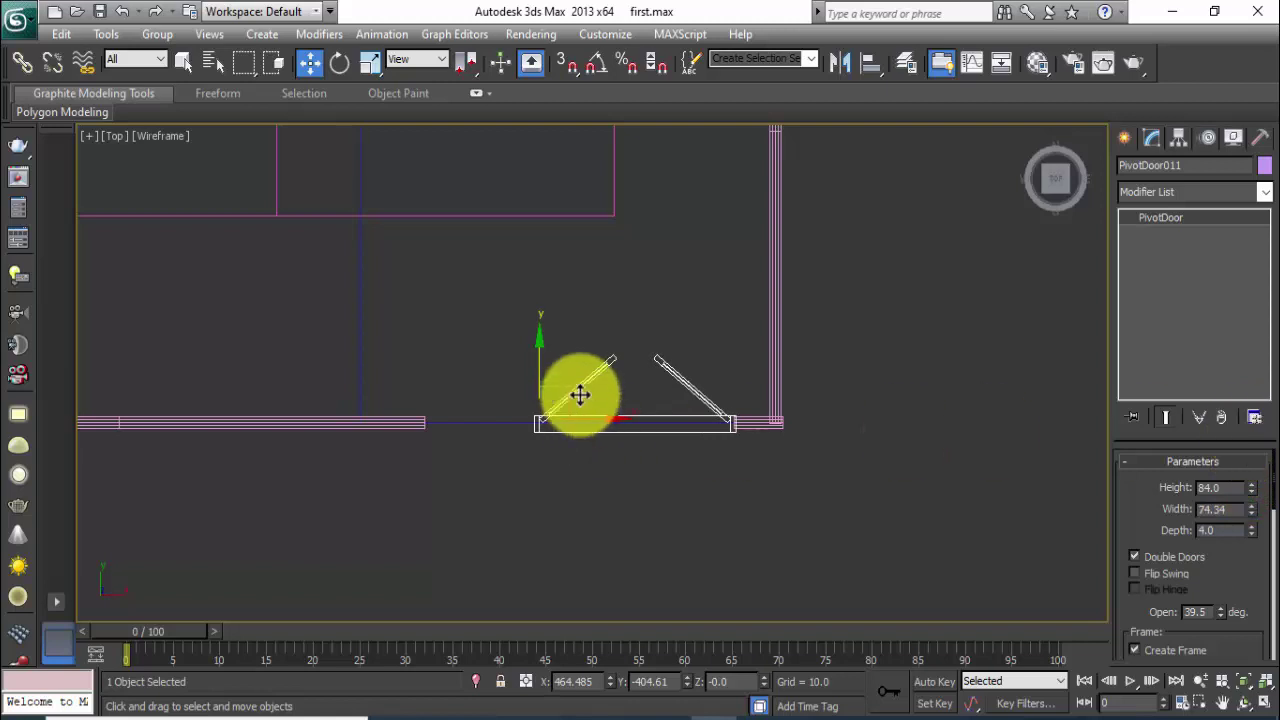
drag(607, 414, 495, 408)
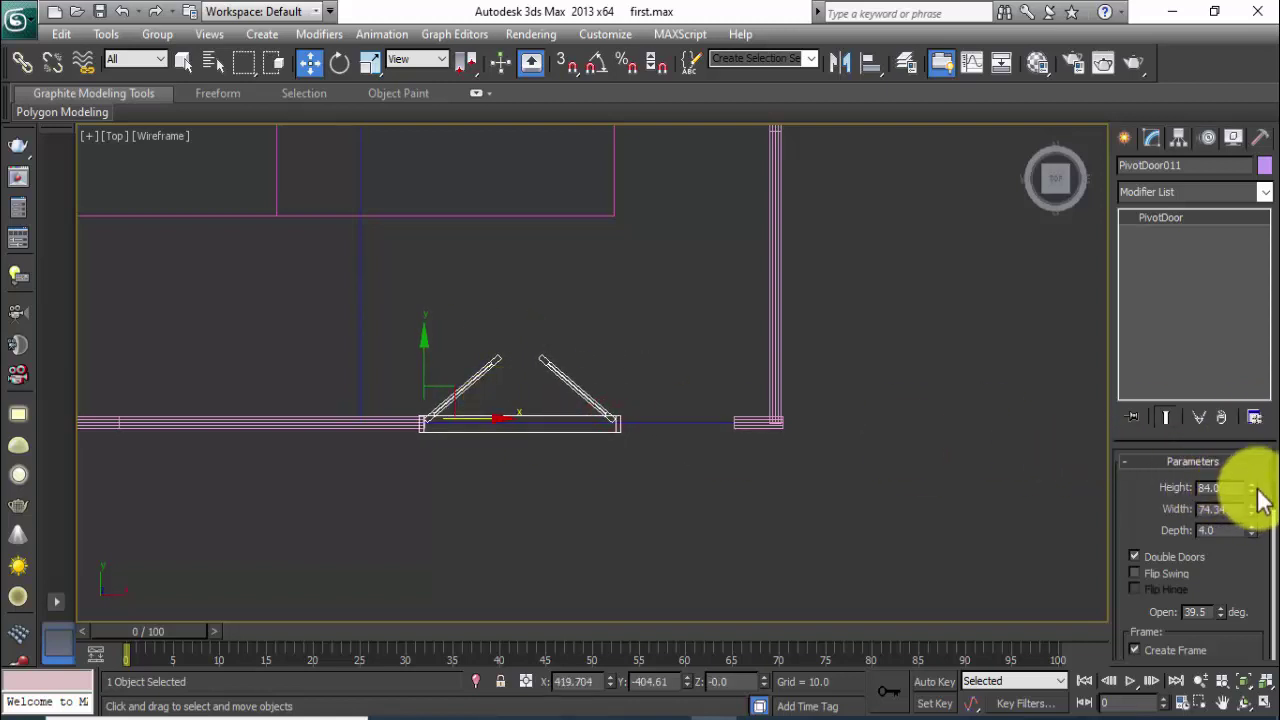
drag(1251, 512, 1256, 447)
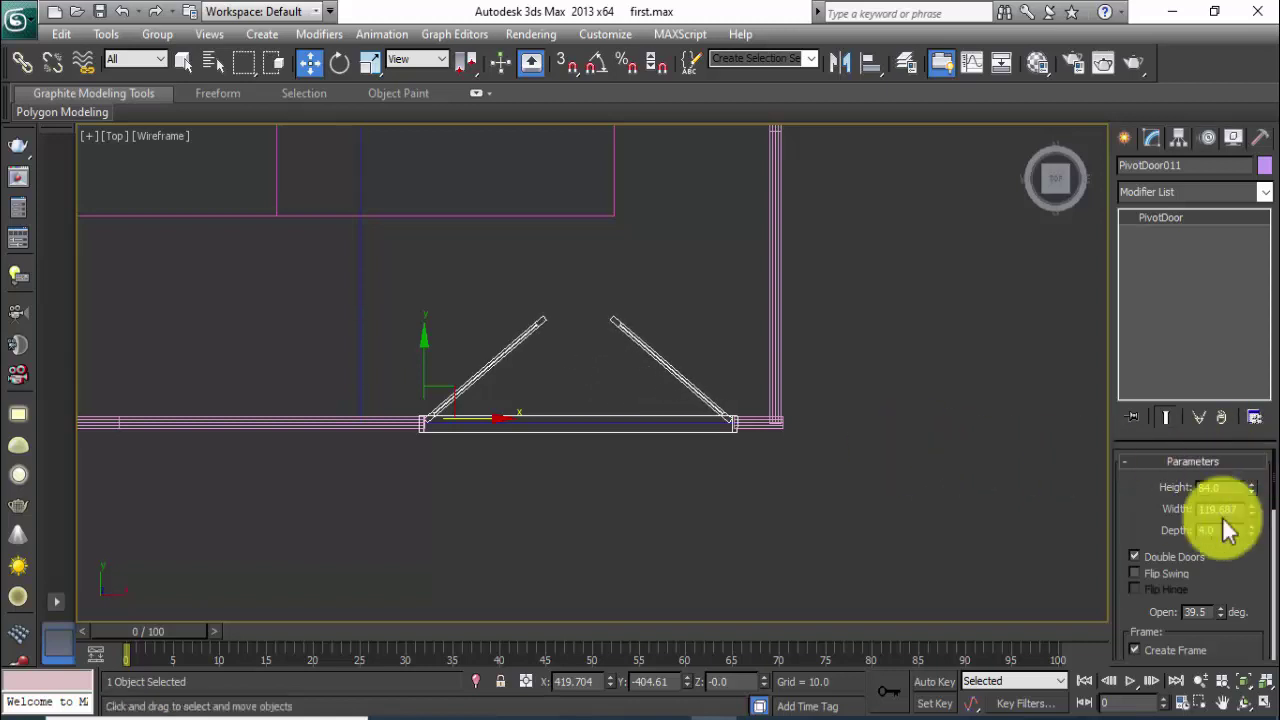
middle_drag(787, 479, 785, 481)
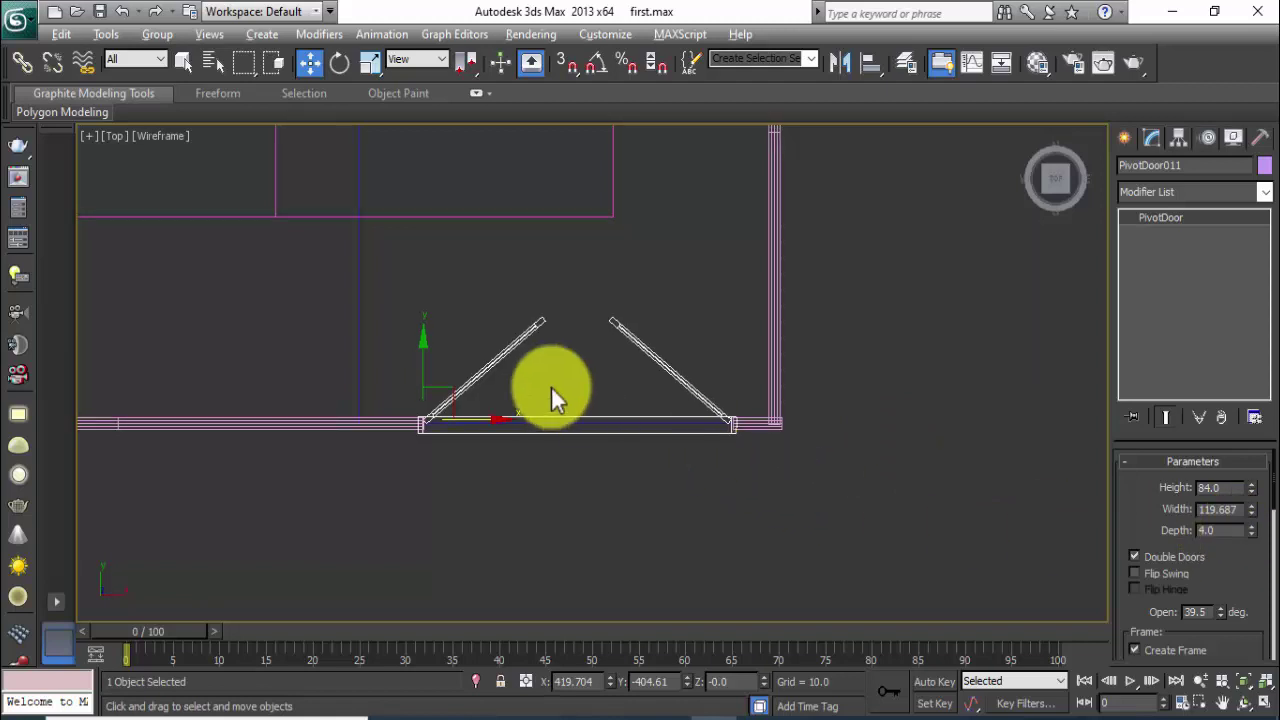
middle_drag(551, 386, 506, 443)
scroll(427, 433, up, 2)
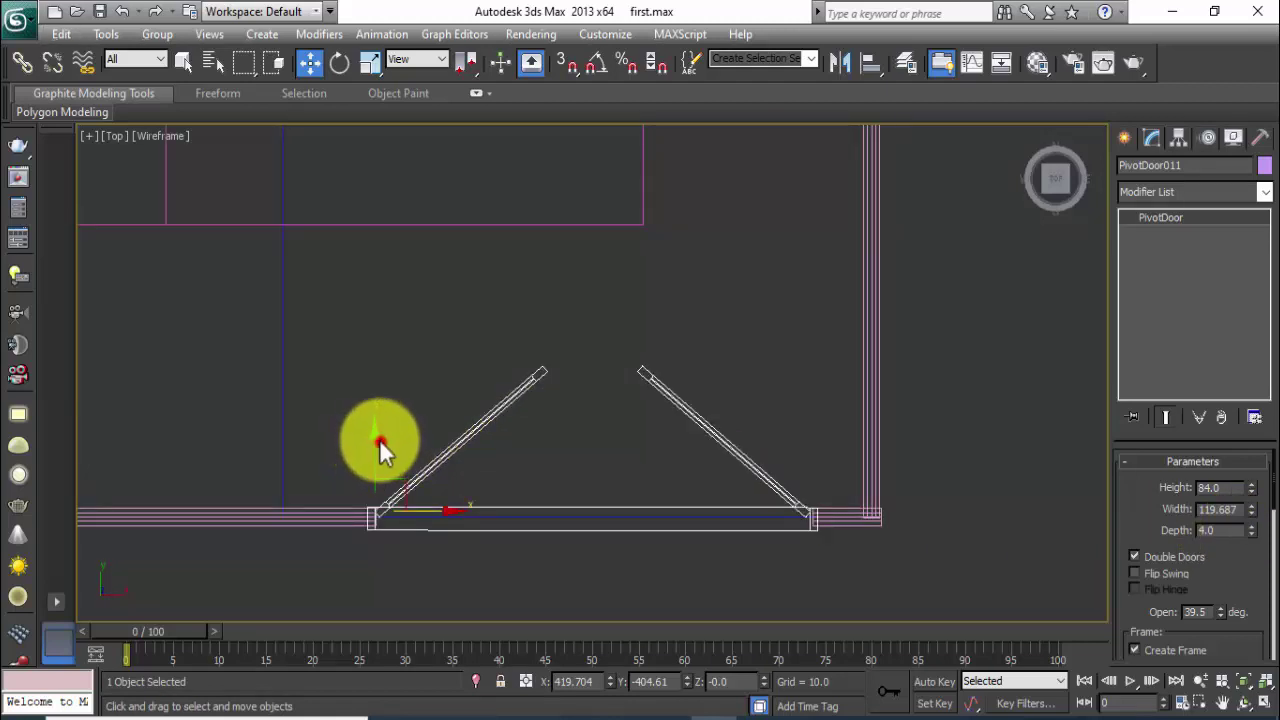
click(376, 437)
click(400, 488)
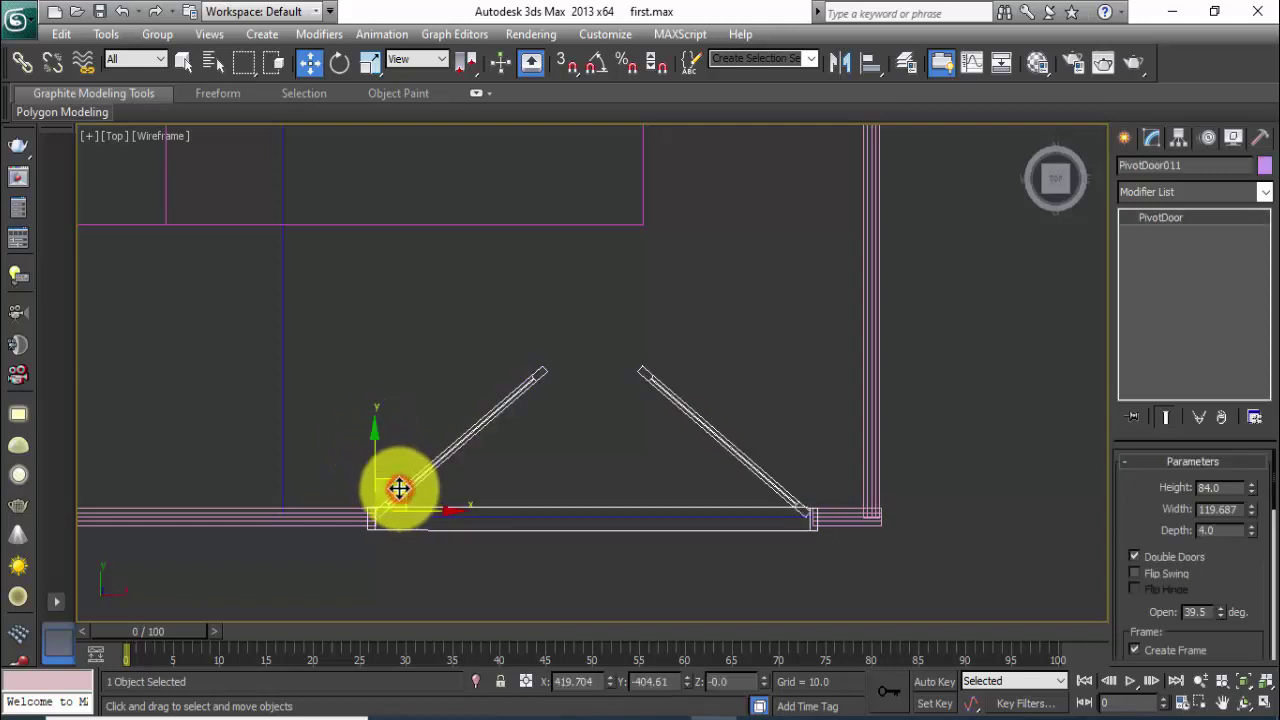
drag(375, 451, 375, 450)
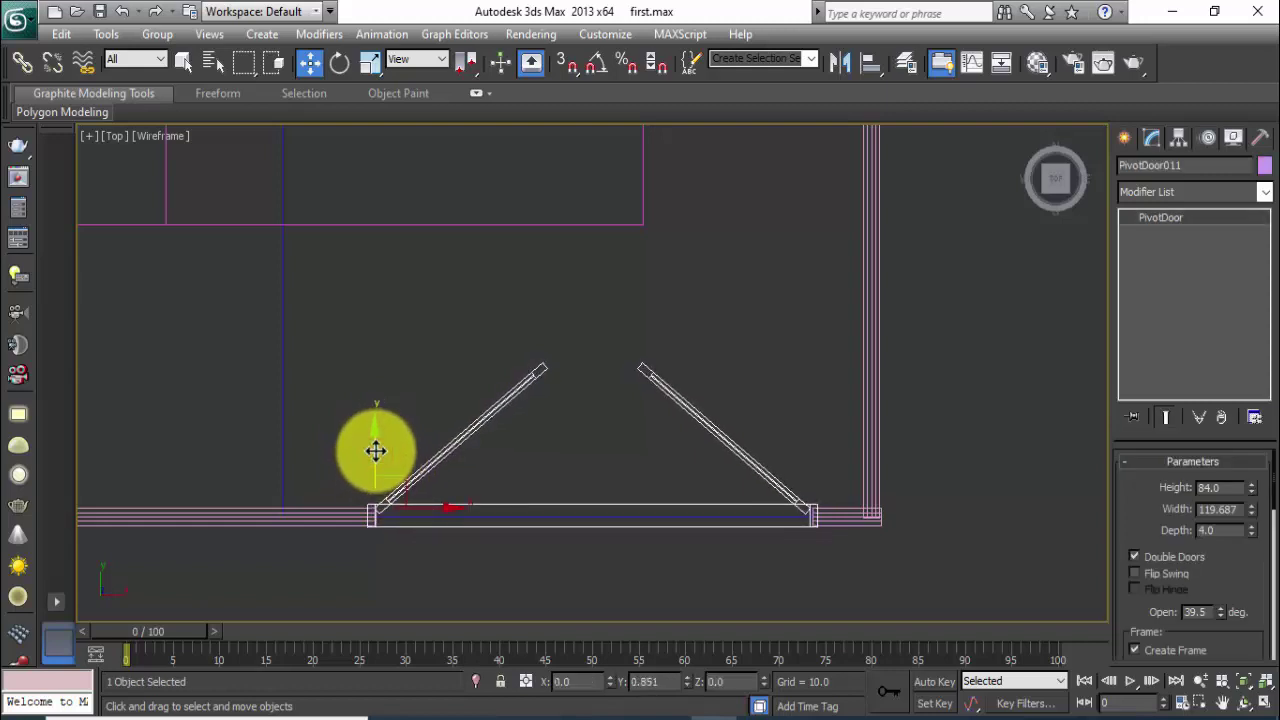
middle_drag(757, 471, 754, 462)
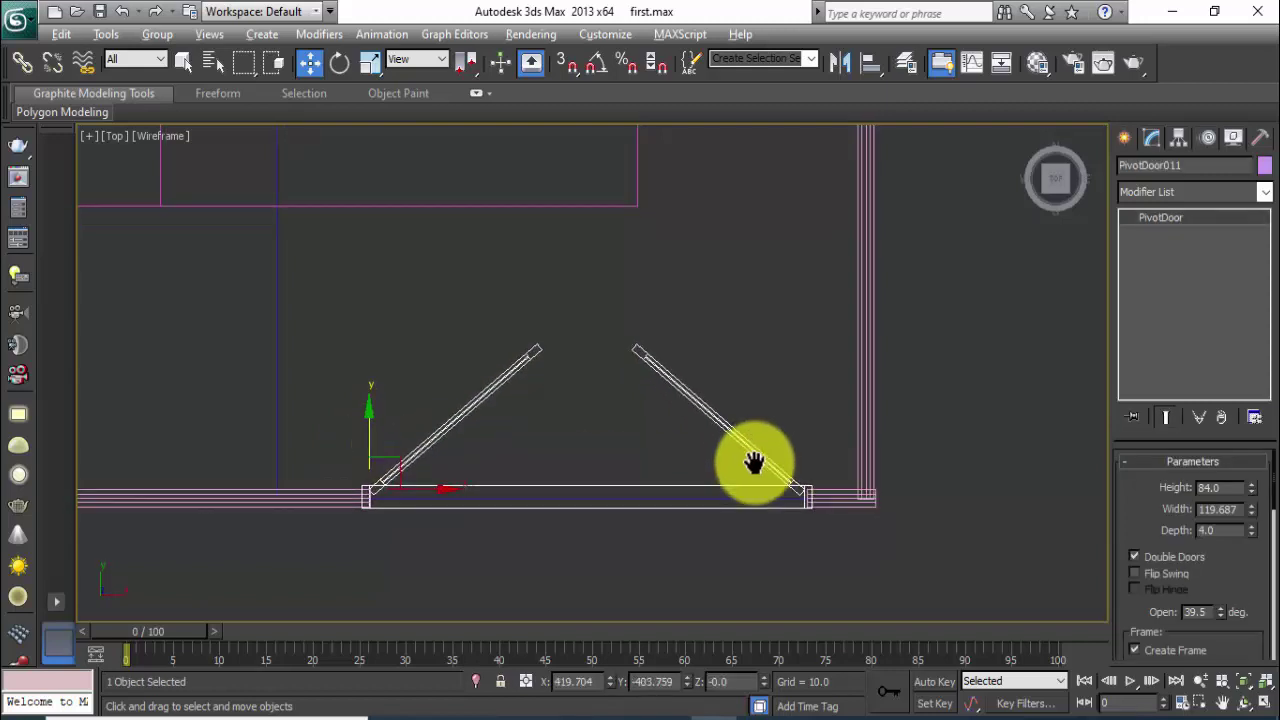
key(alt+w)
middle_drag(986, 523, 985, 530)
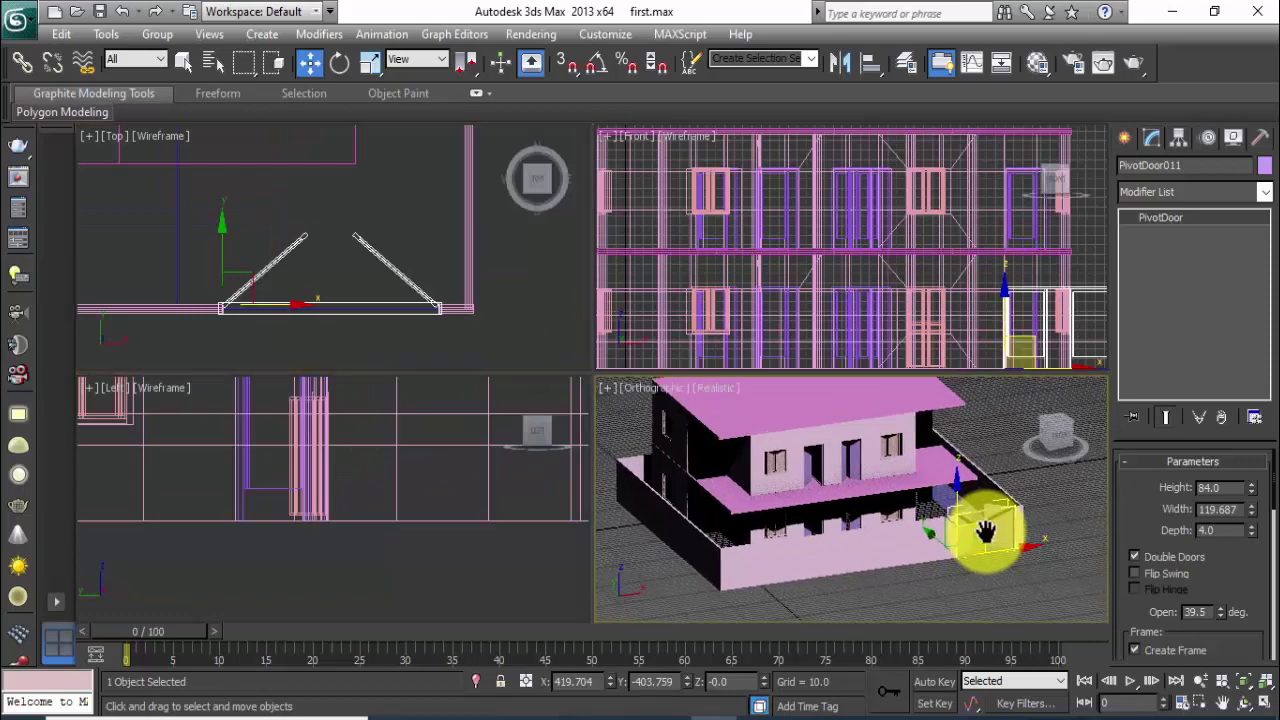
key(alt+w)
mouse_move(886, 486)
alt+middle_down()
mouse_move(931, 466)
mouse_move(863, 494)
mouse_move(871, 478)
alt+middle_up()
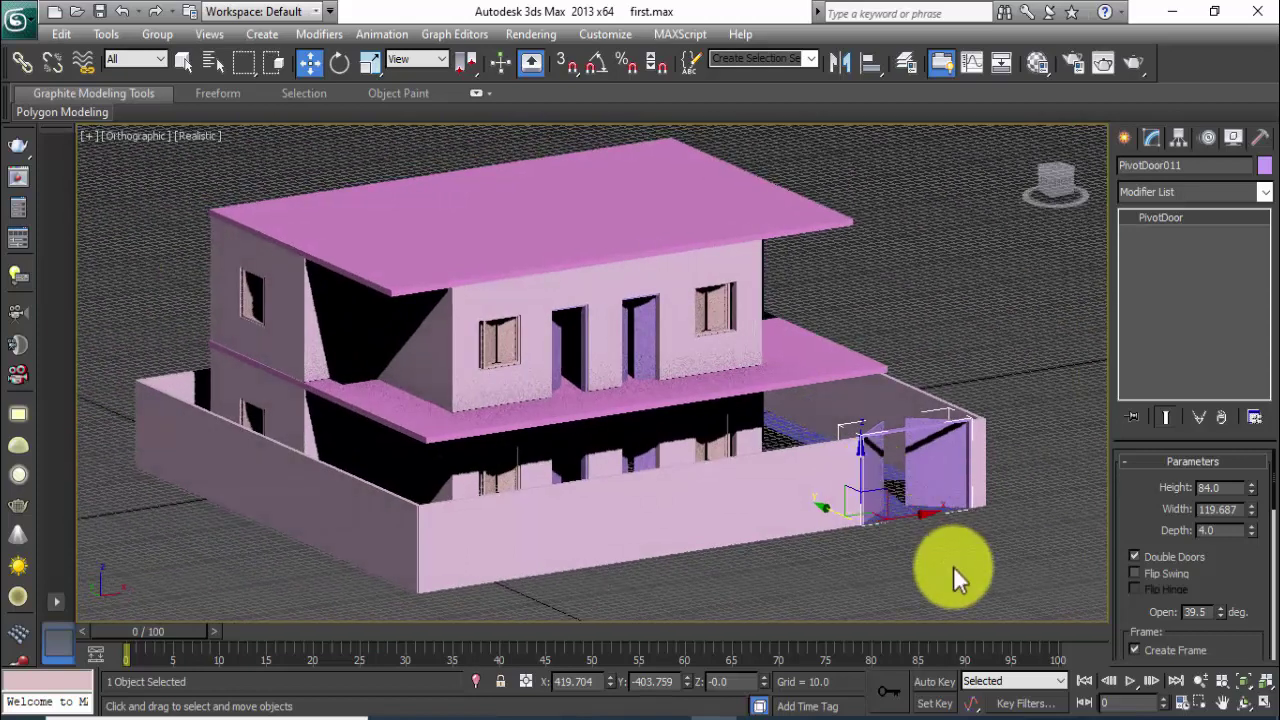
click(953, 566)
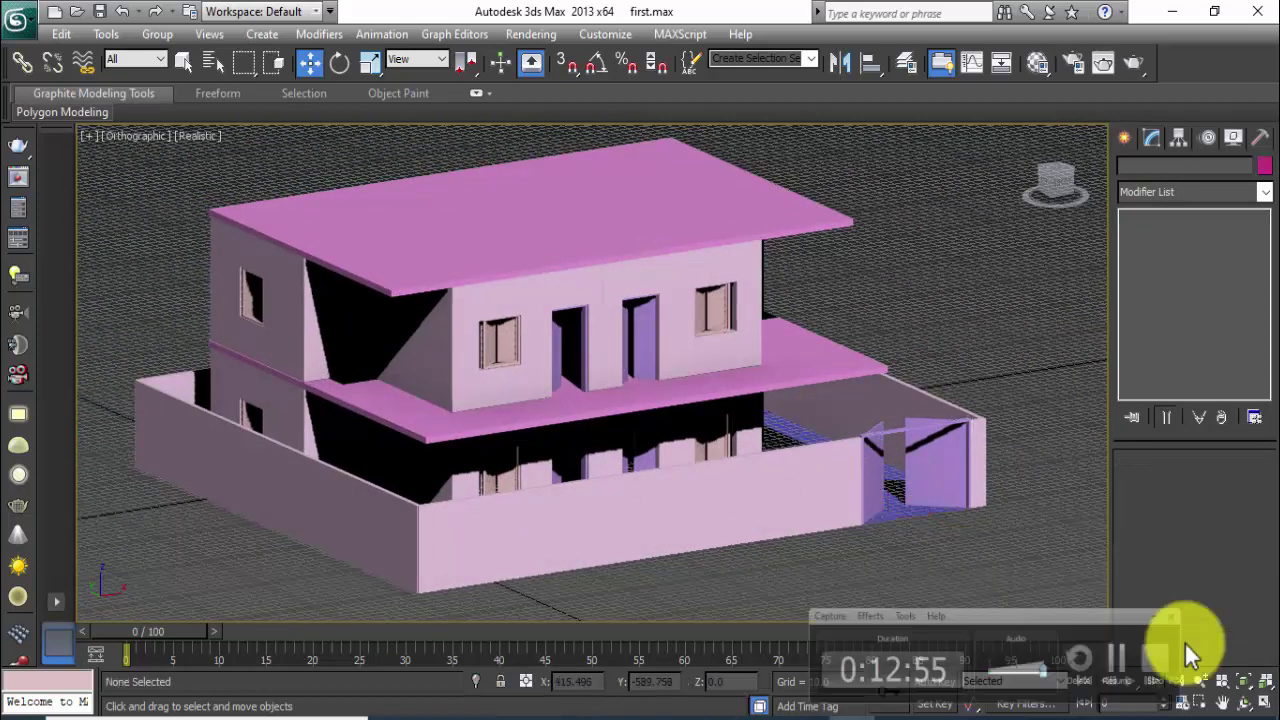